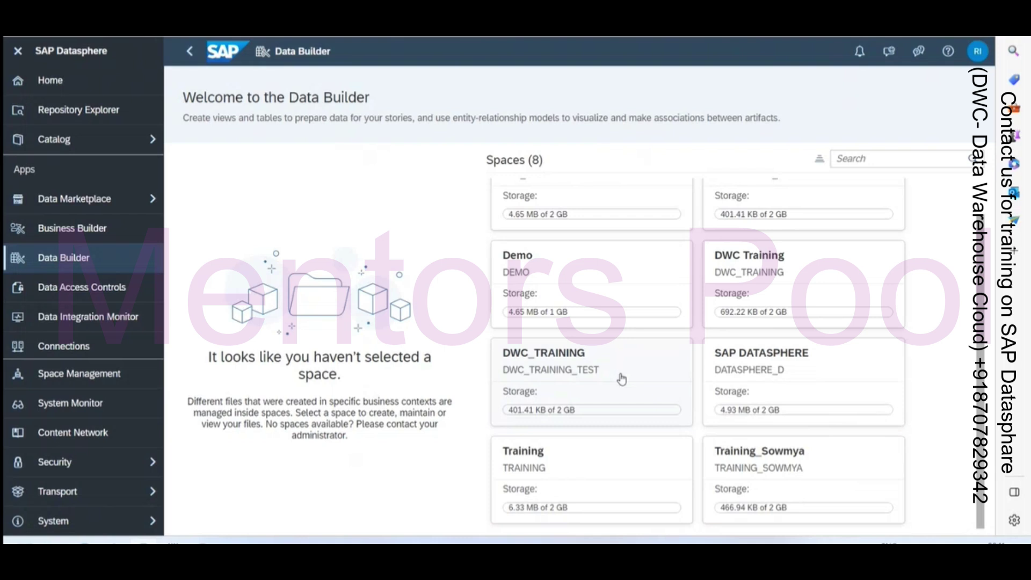
# - Open the DWC_TRAINING space in the Data Builder, then view its Space Management settings
pyautogui.click(587, 373)
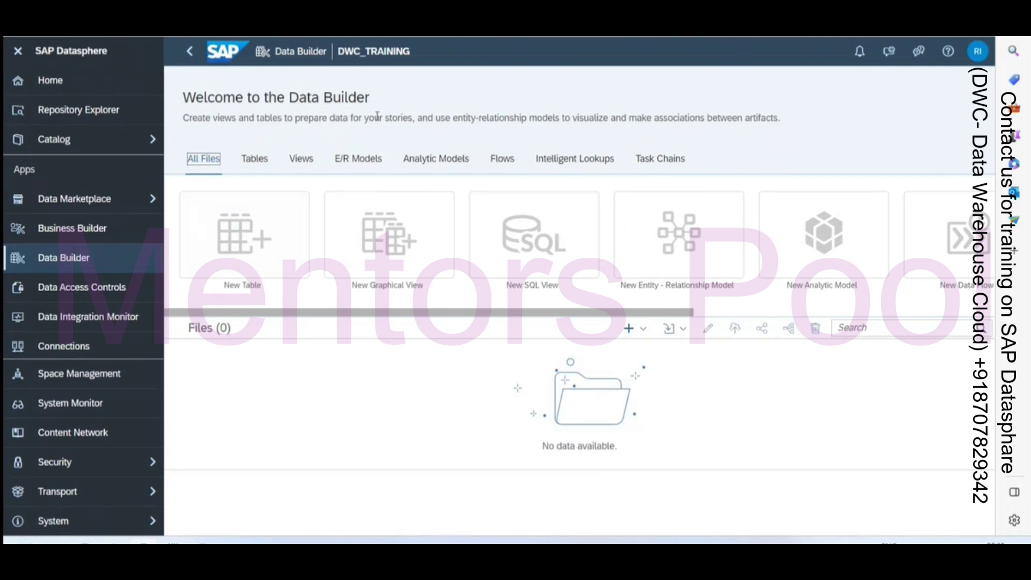
pyautogui.click(115, 382)
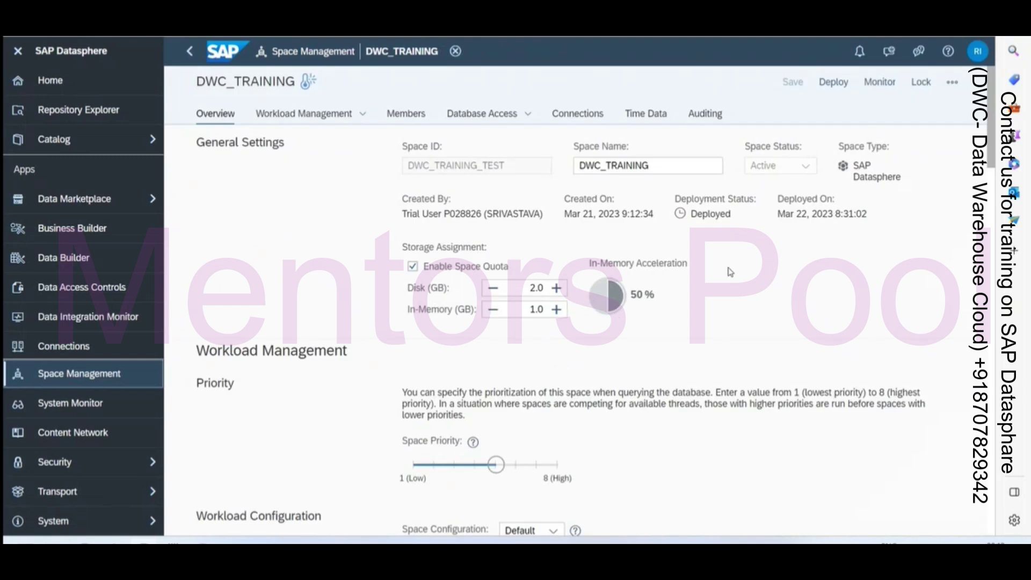
# - On the Time Data tab, start Create Time Tables and Dimensions with the 1900–2050 default Time Table
pyautogui.scroll(-4, 730, 272)
pyautogui.scroll(-5, 730, 272)
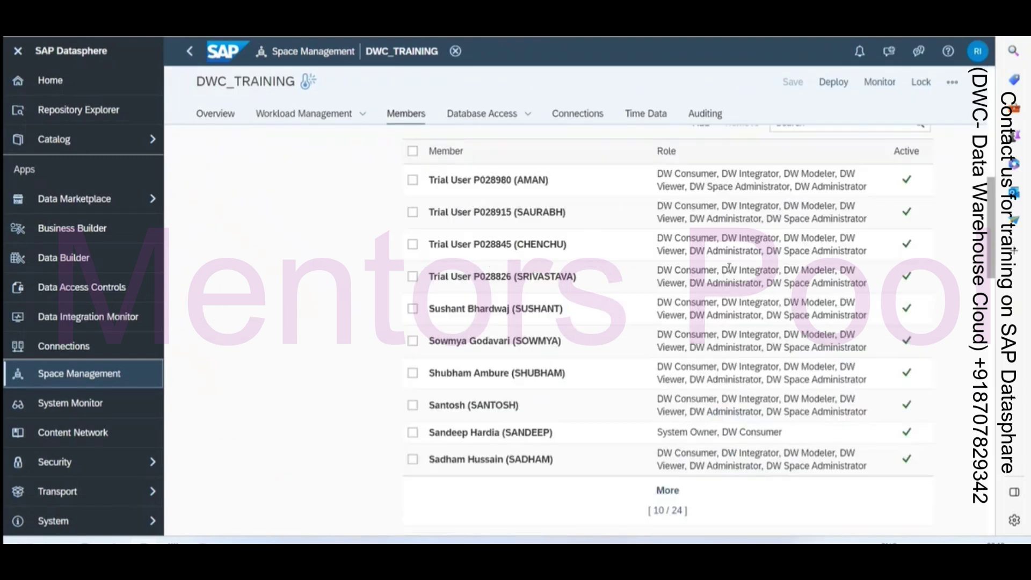
pyautogui.click(656, 119)
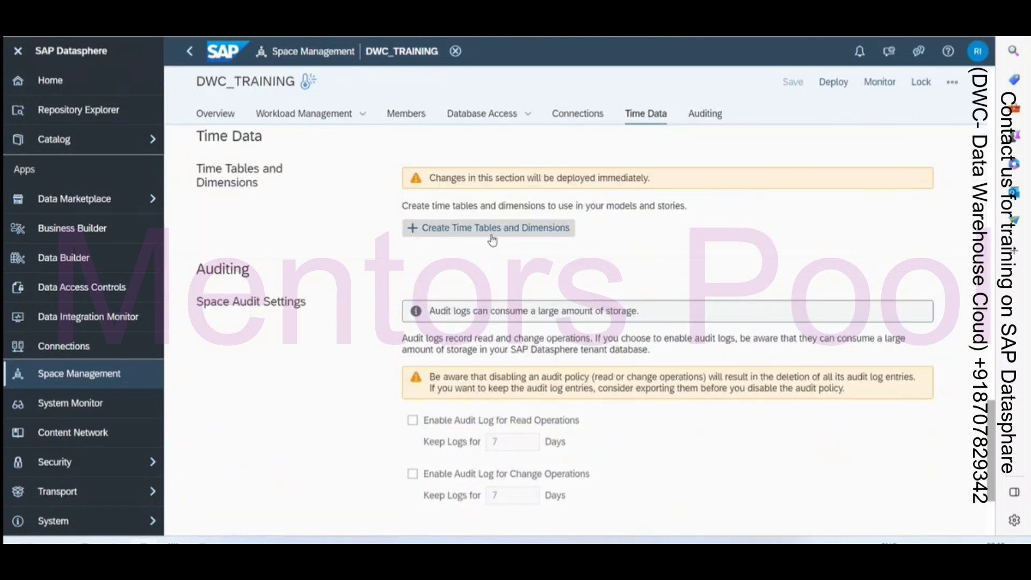
pyautogui.click(492, 240)
pyautogui.click(397, 158)
pyautogui.click(375, 152)
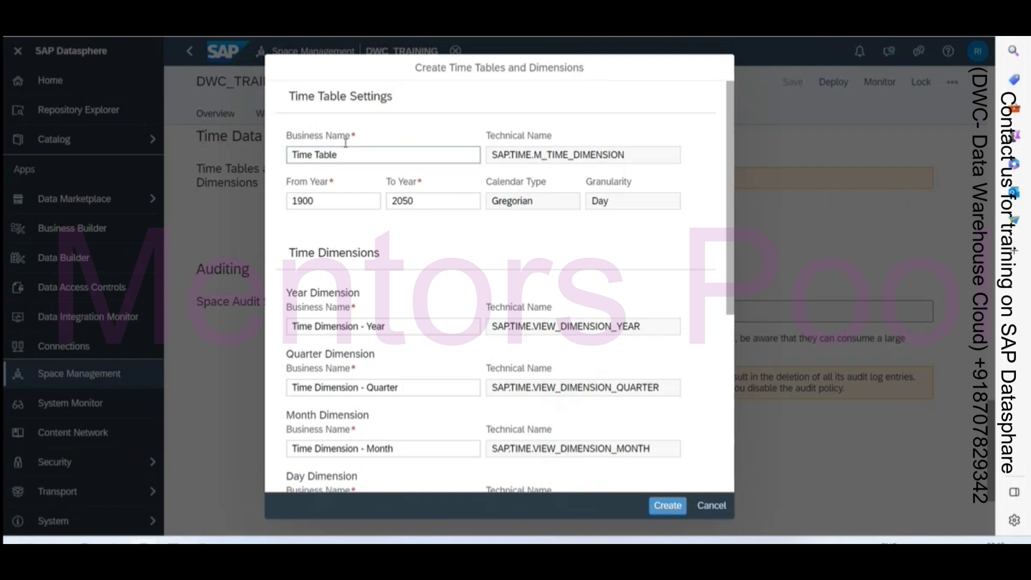
# - Change the time table's From Year 1900 to 2010 and To Year 2050 to 2025
pyautogui.click(336, 198)
pyautogui.click(458, 203)
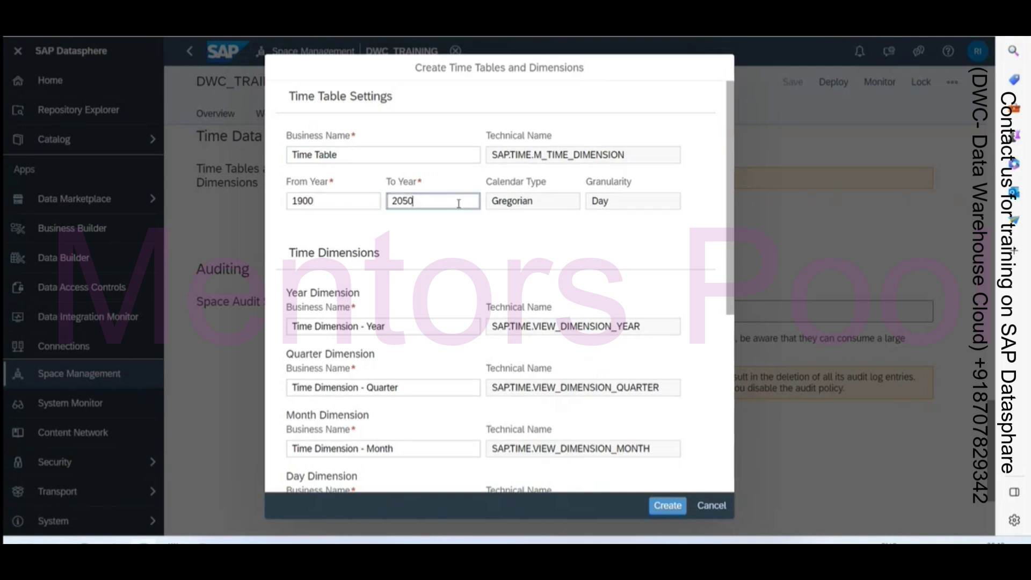
pyautogui.click(365, 201)
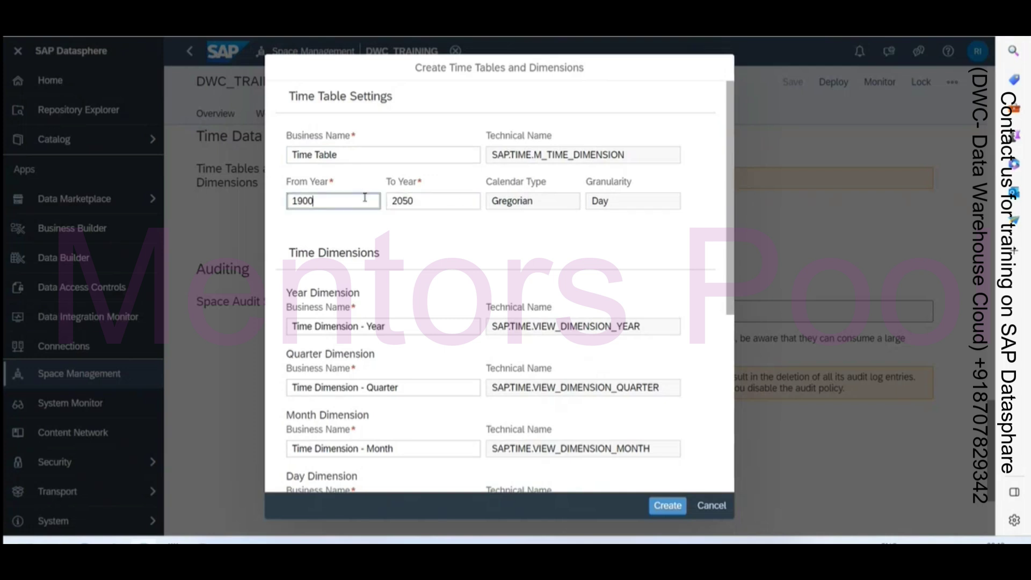
pyautogui.click(442, 198)
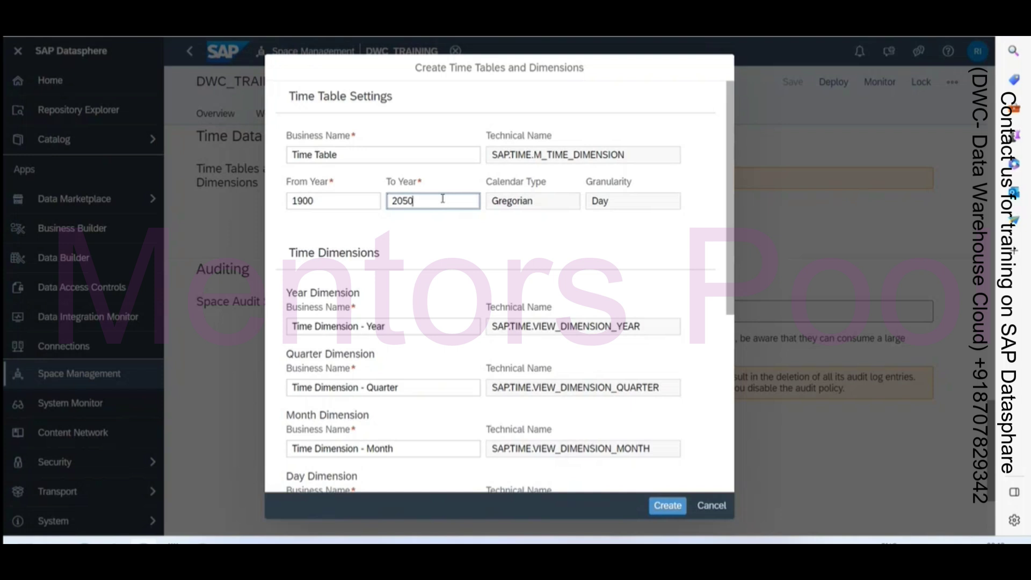
pyautogui.doubleClick(345, 196)
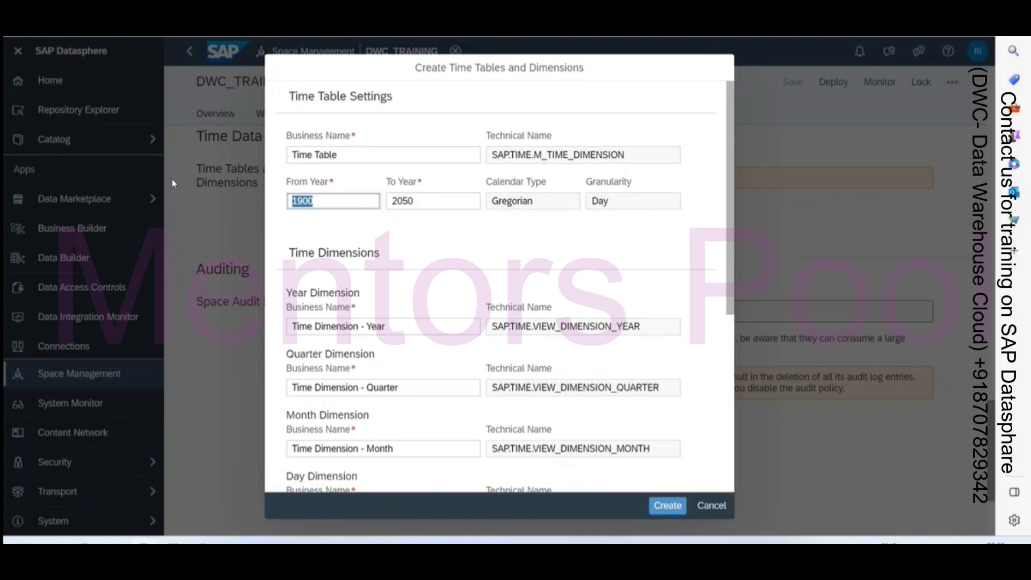
pyautogui.write('2010')
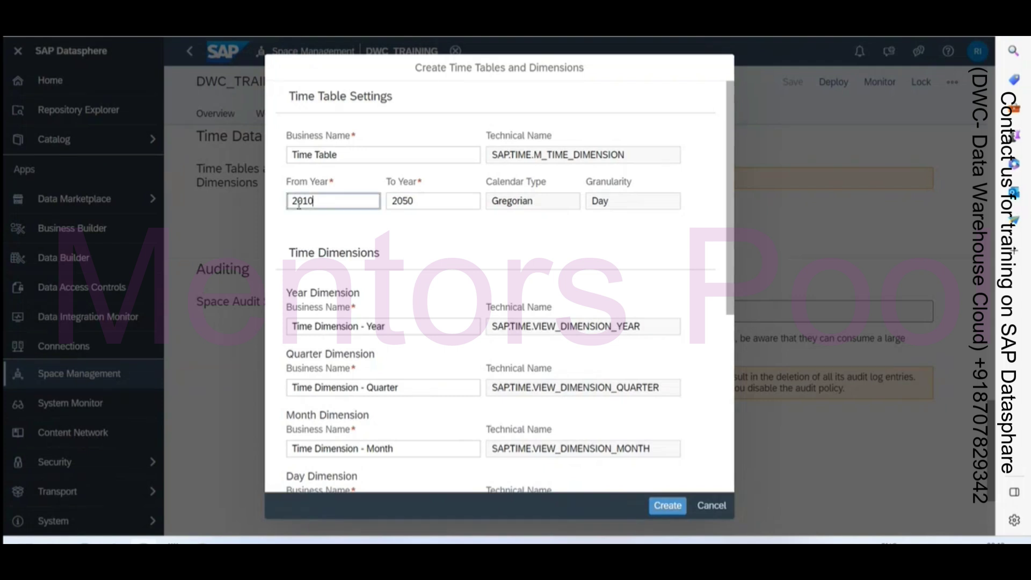
pyautogui.click(432, 202)
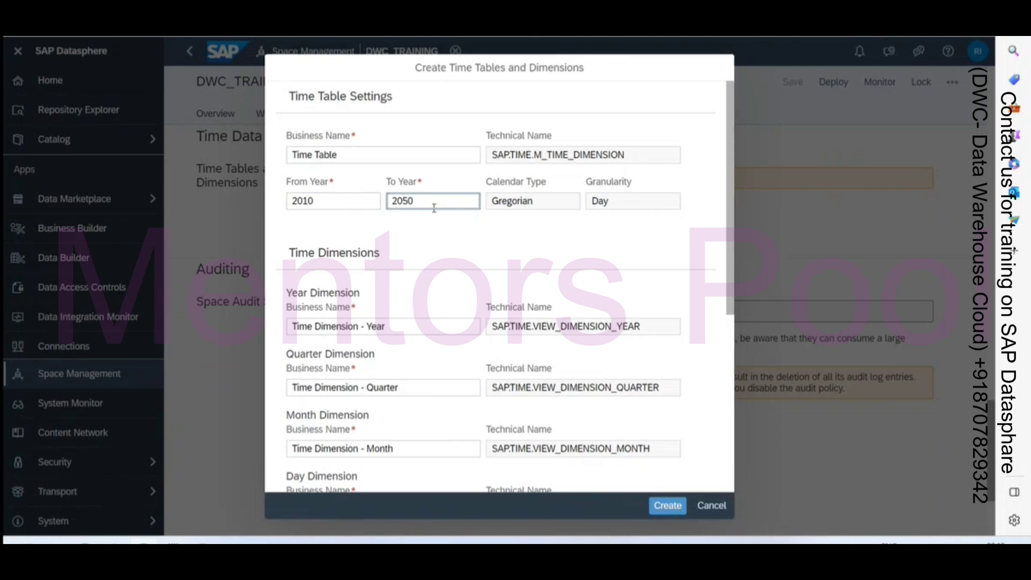
pyautogui.press('BackSpace')
pyautogui.press('BackSpace')
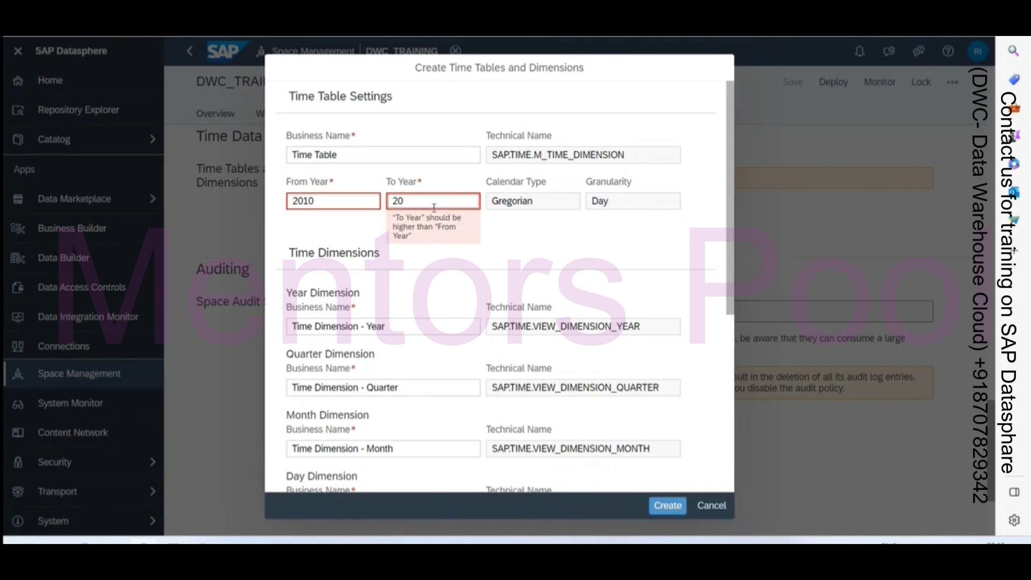
pyautogui.write('25')
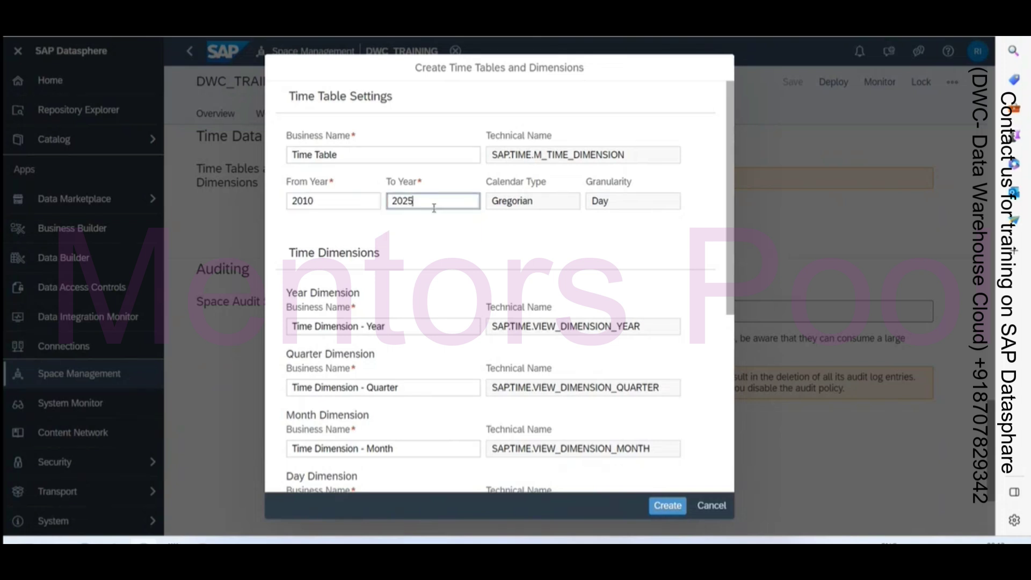
pyautogui.click(340, 200)
pyautogui.click(451, 198)
pyautogui.scroll(-3, 580, 344)
pyautogui.scroll(-7, 580, 345)
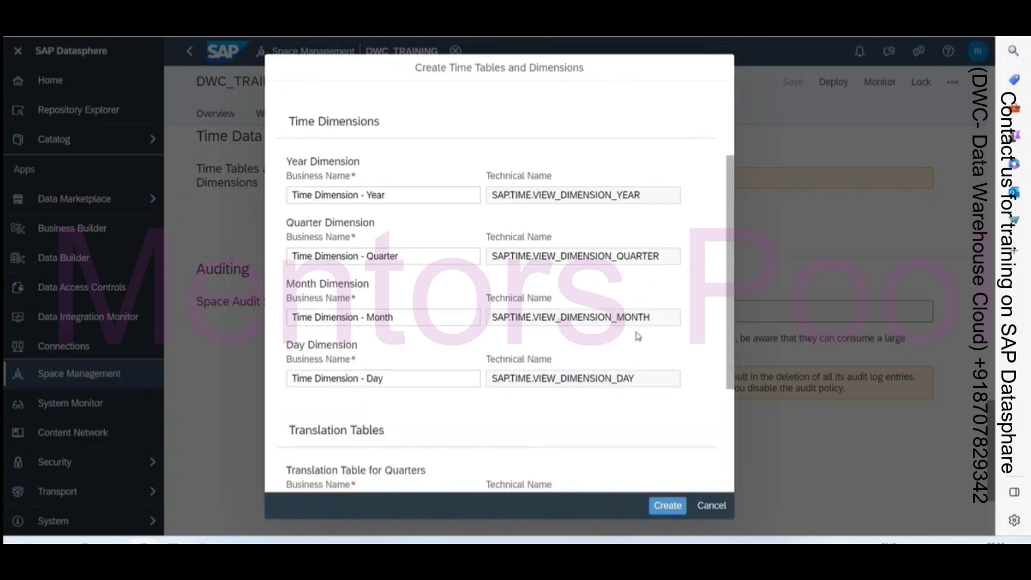
# - Create the 2010–2025 time tables and dimensions, then return to the DWC_TRAINING Data Builder files
pyautogui.click(667, 505)
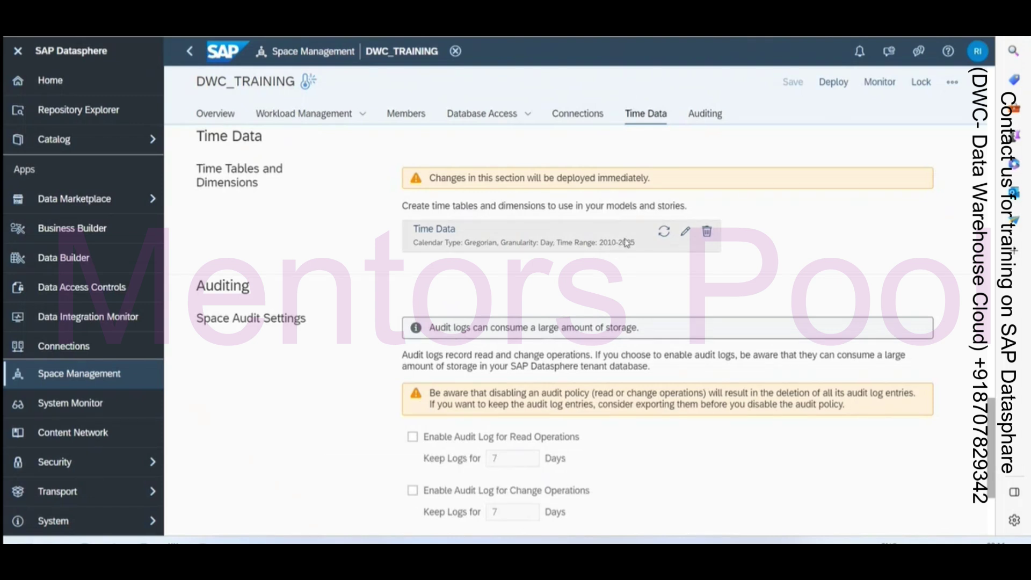
pyautogui.click(82, 260)
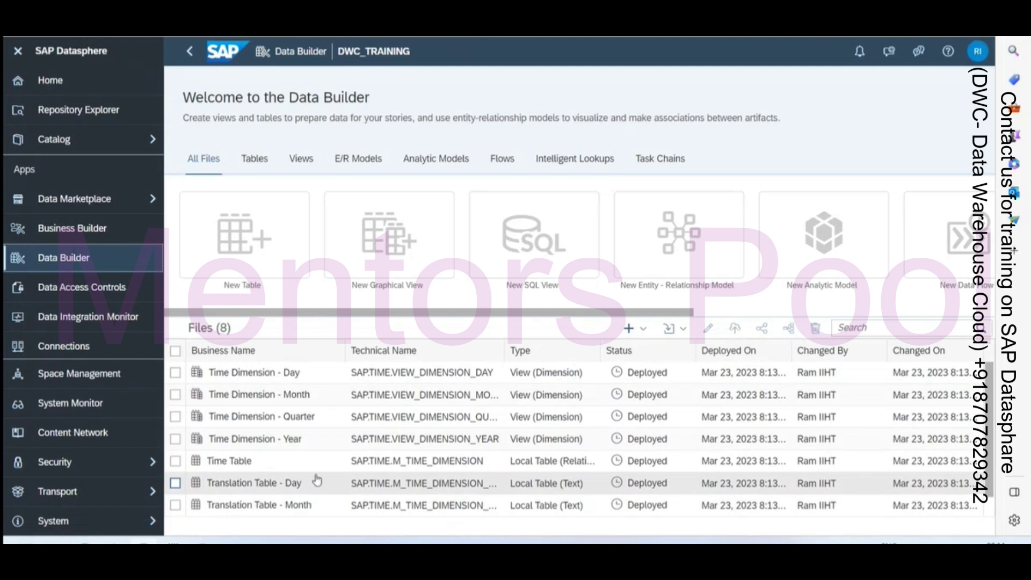
# - Scroll through the generated Day, Month, Quarter and Year files, then return to Space Management
pyautogui.scroll(-1, 317, 480)
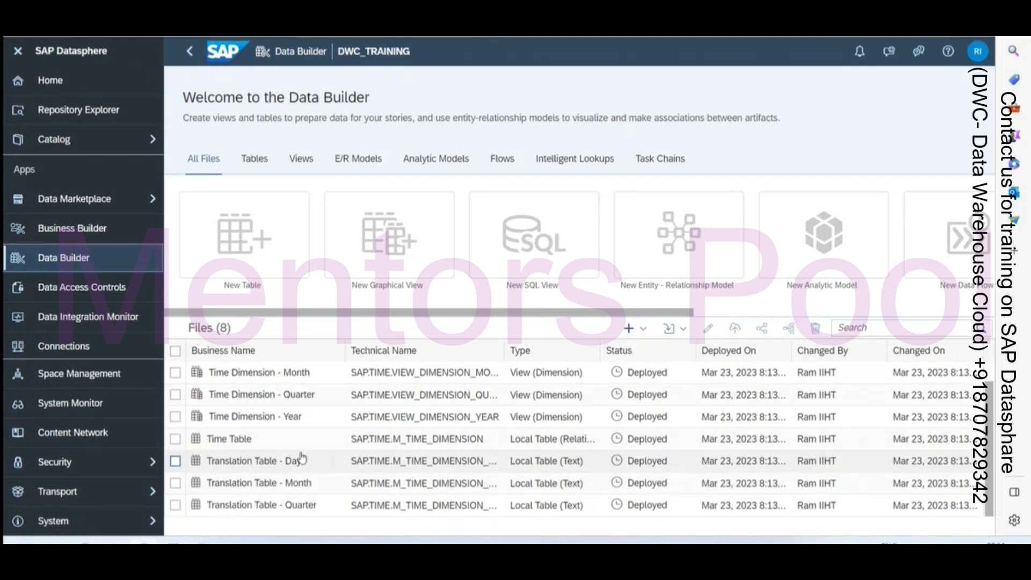
pyautogui.scroll(1, 321, 476)
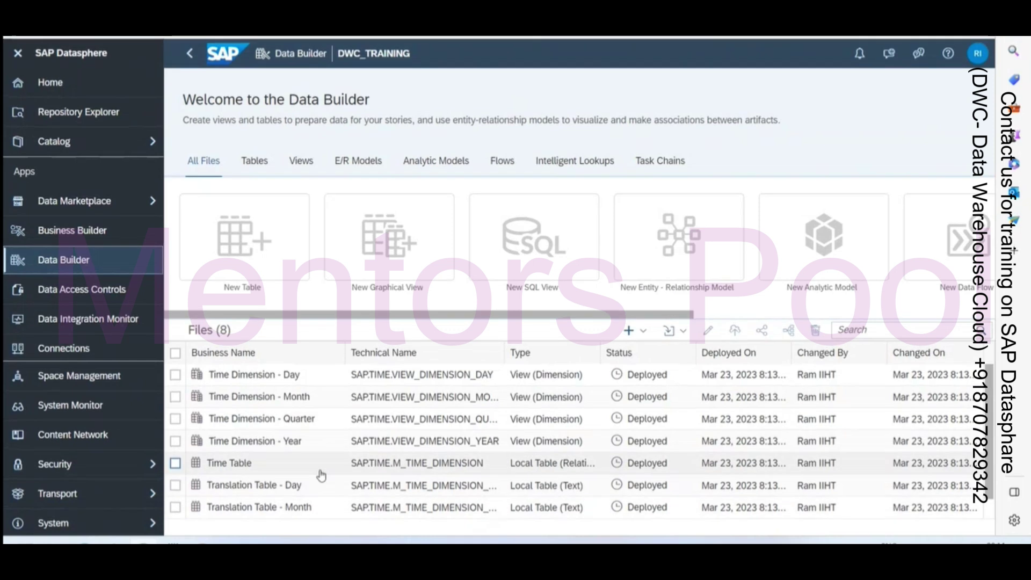
pyautogui.scroll(-1, 306, 446)
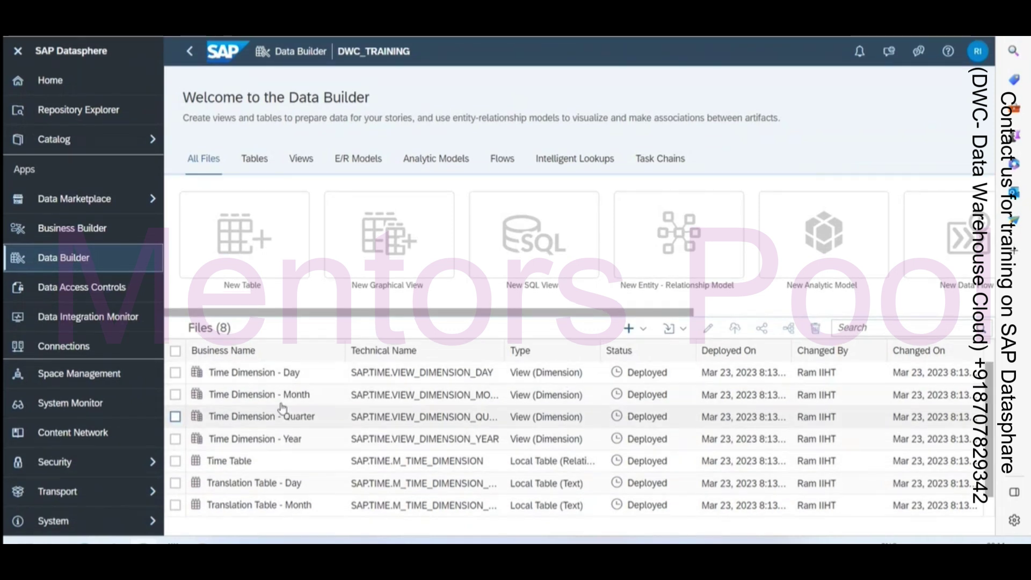
pyautogui.click(86, 376)
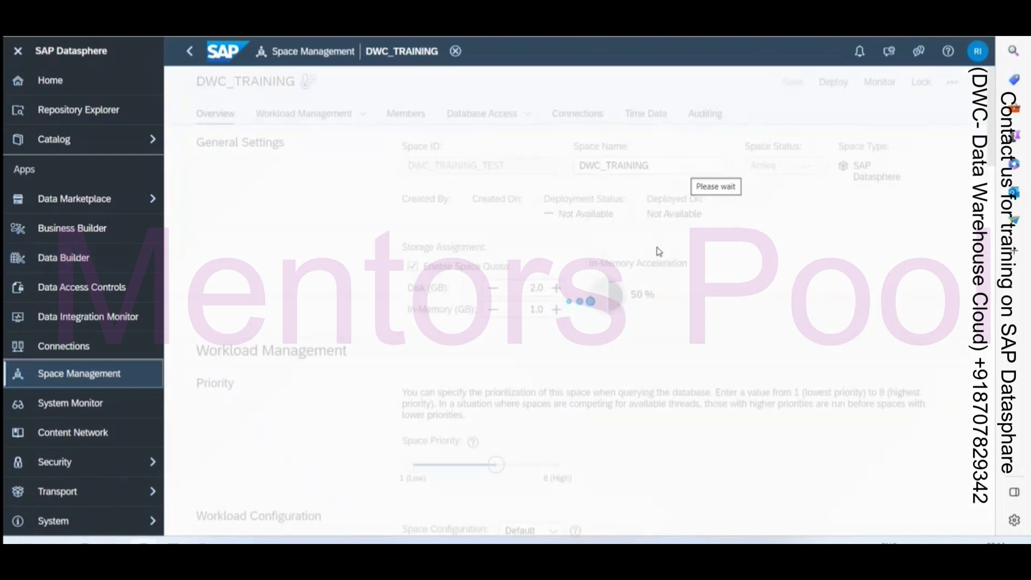
# - Check the Time Data immediate-deployment warning, revisit Data Builder and settings, then go back to all spaces
pyautogui.click(655, 113)
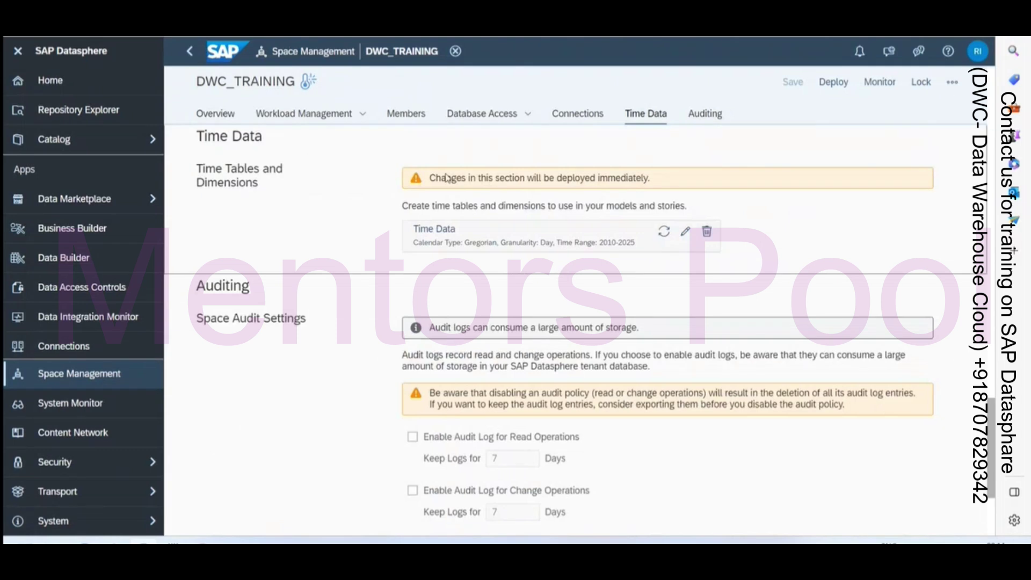
pyautogui.moveTo(445, 176); pyautogui.dragTo(650, 181)
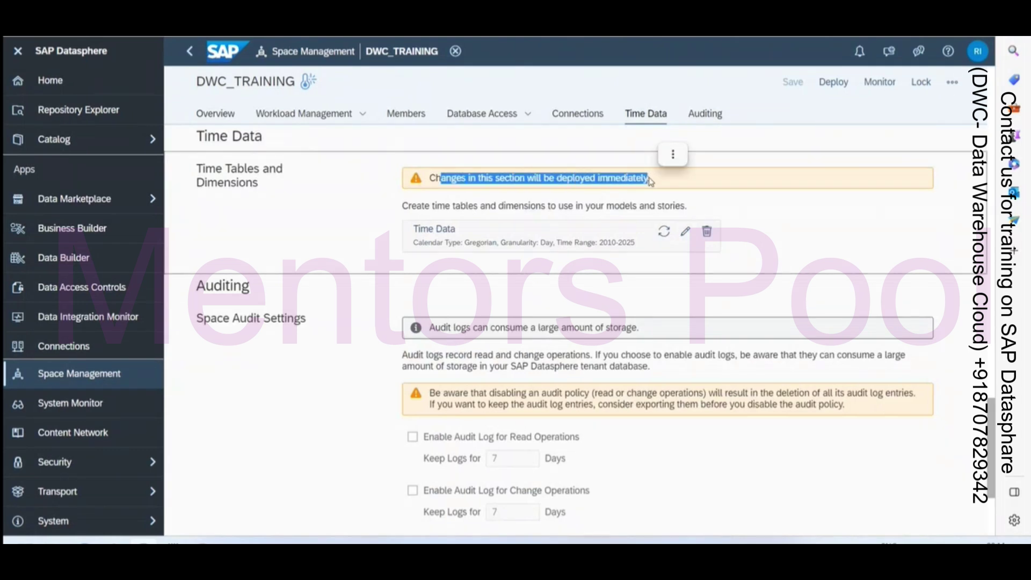
pyautogui.click(74, 271)
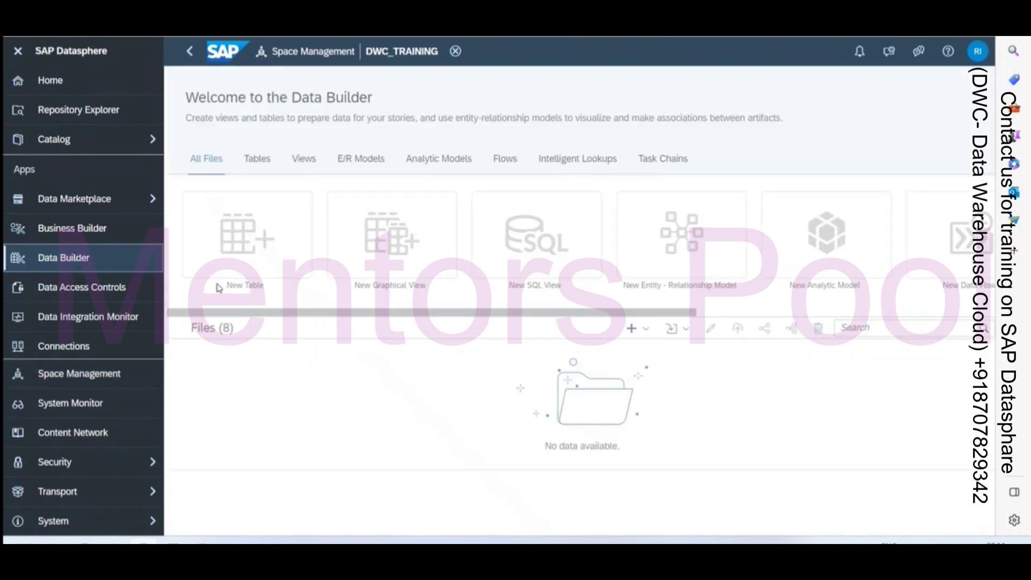
pyautogui.click(96, 374)
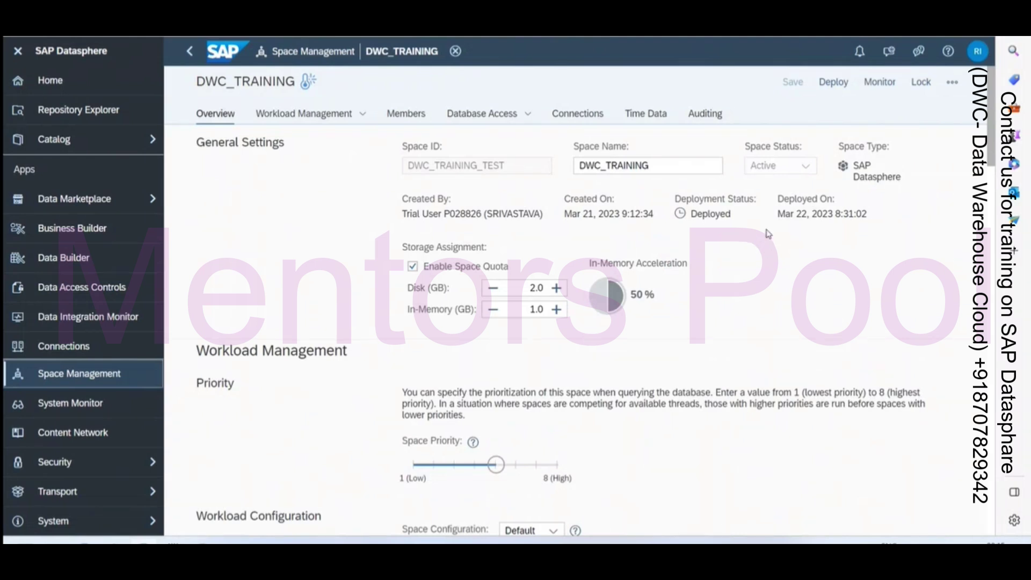
pyautogui.click(322, 51)
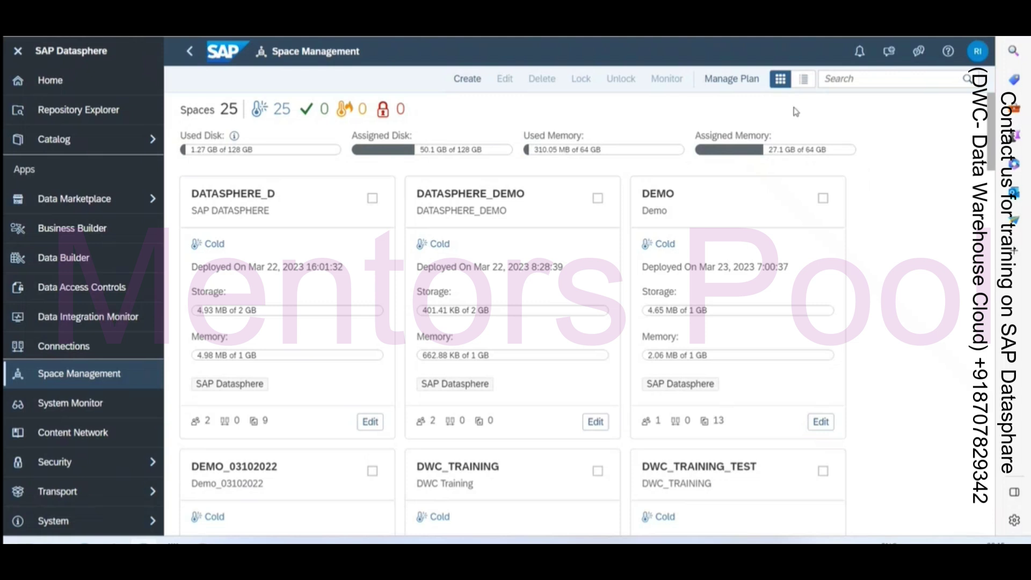
# - Switch the spaces overview between card and table views, leaving it as a table
pyautogui.click(804, 79)
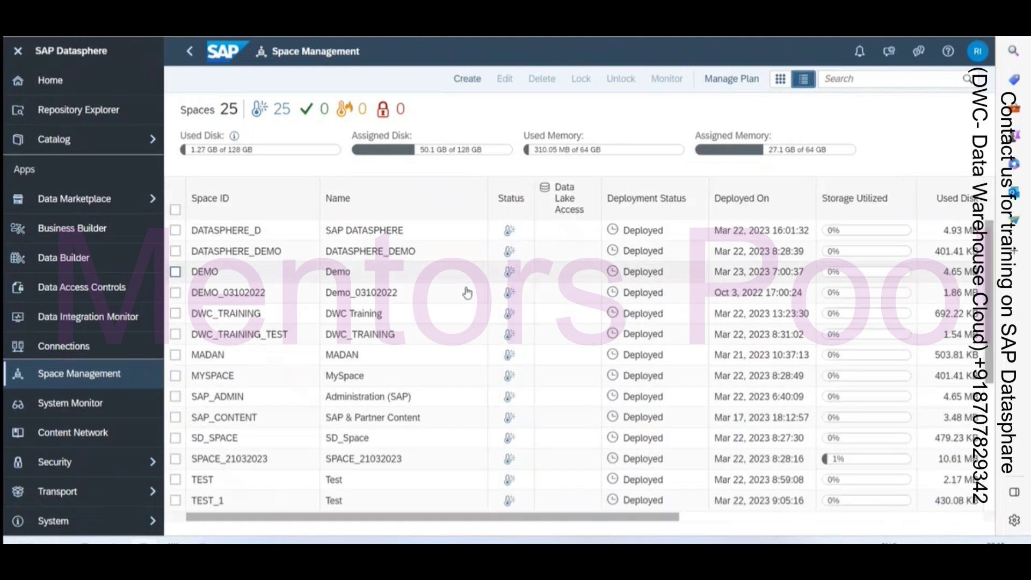
pyautogui.click(780, 86)
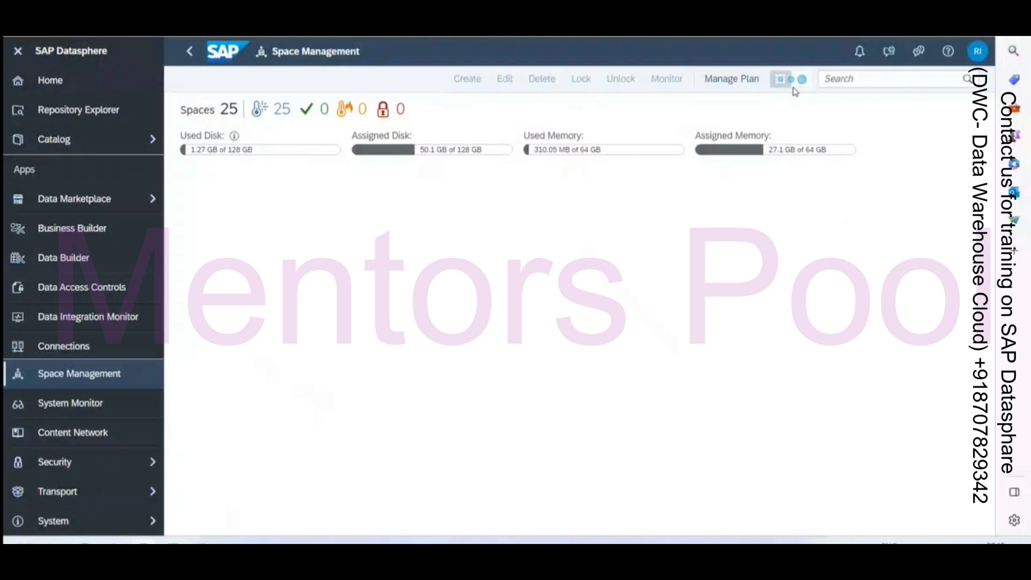
pyautogui.click(802, 83)
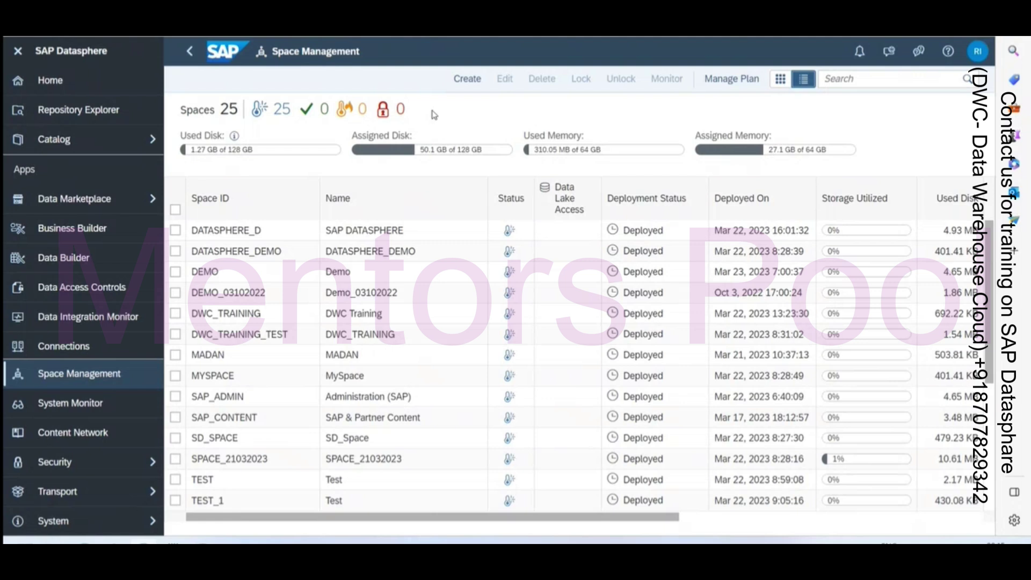
pyautogui.moveTo(267, 117)
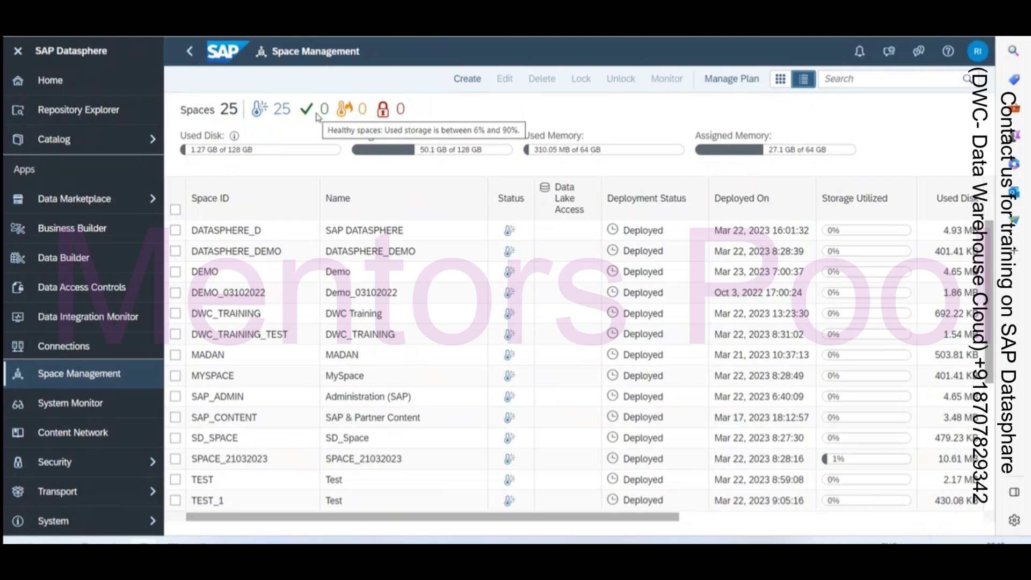
pyautogui.moveTo(345, 111)
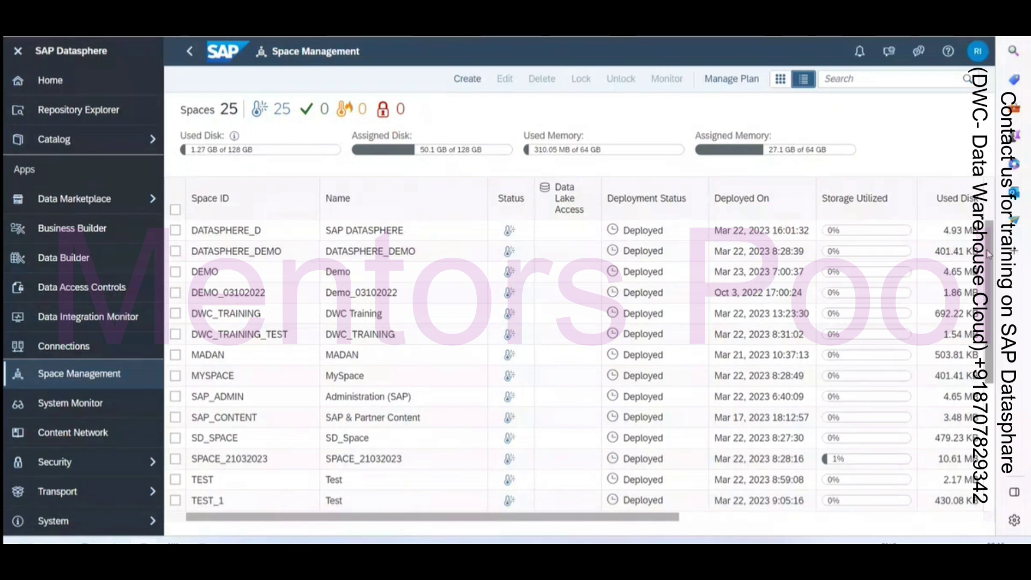
# - Open the DATASPHERE_D space's details, then the DWC_TRAINING Data Builder
pyautogui.moveTo(991, 248); pyautogui.dragTo(995, 182)
pyautogui.moveTo(324, 109)
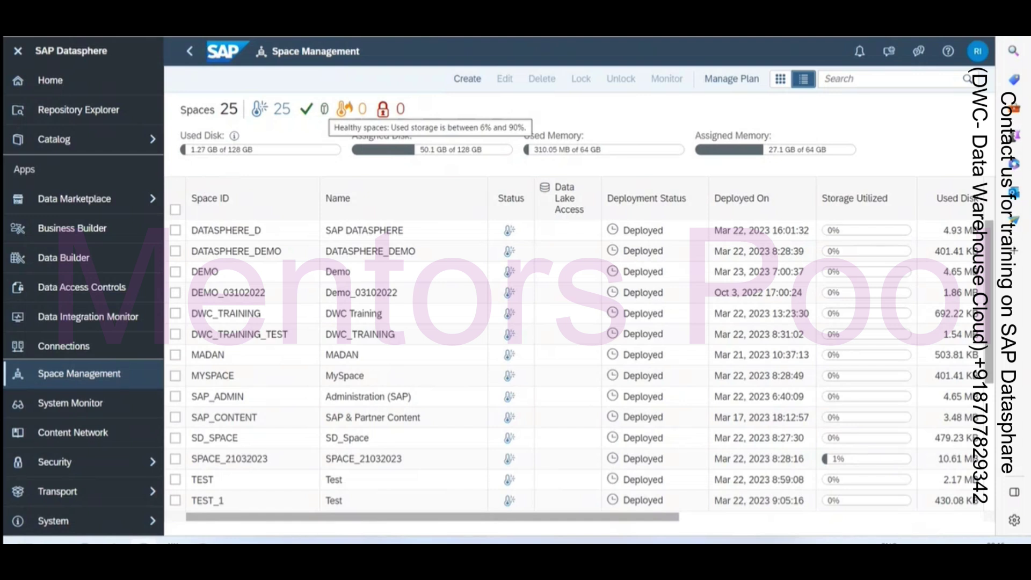
pyautogui.moveTo(362, 109)
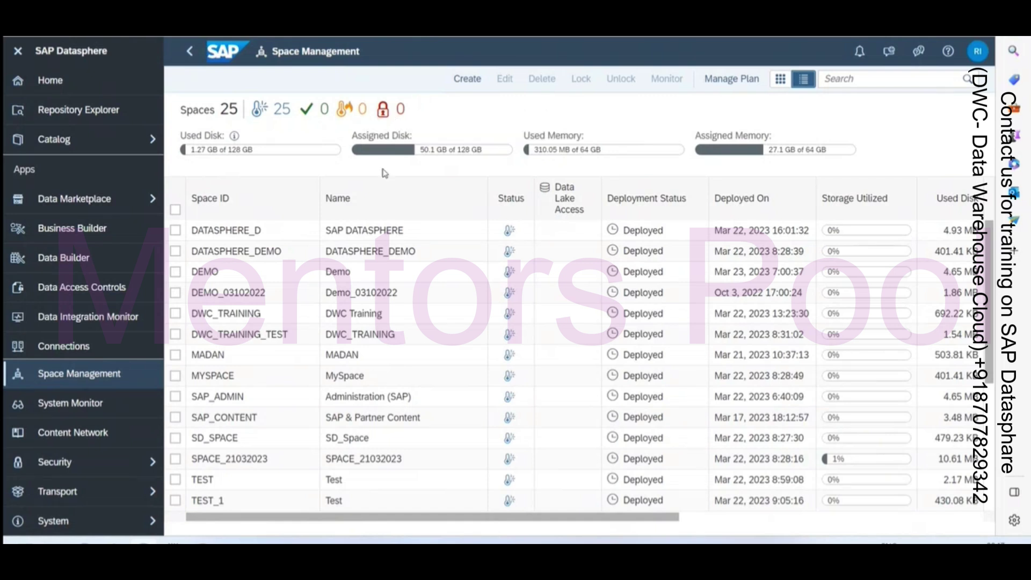
pyautogui.click(296, 227)
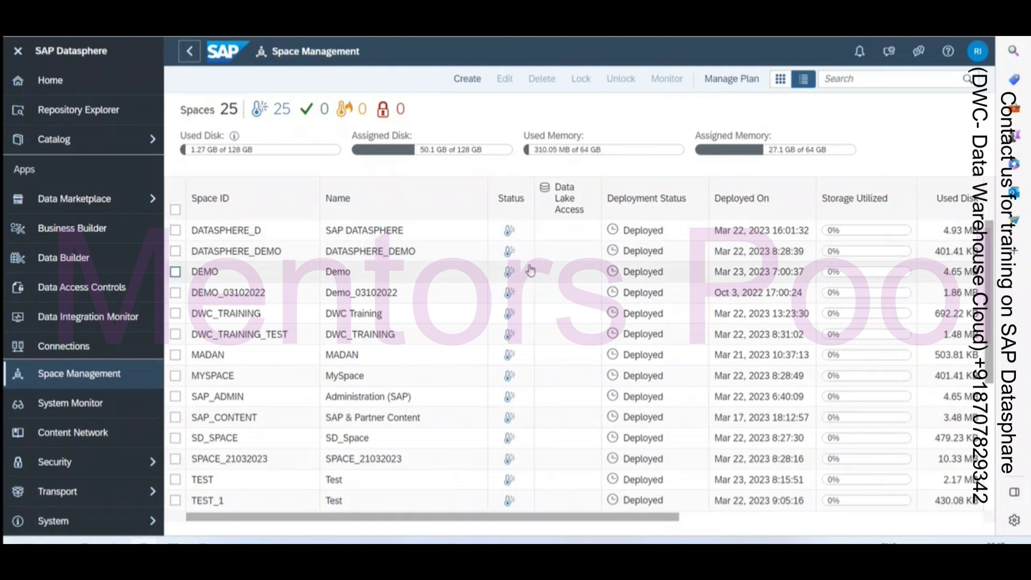
pyautogui.click(118, 270)
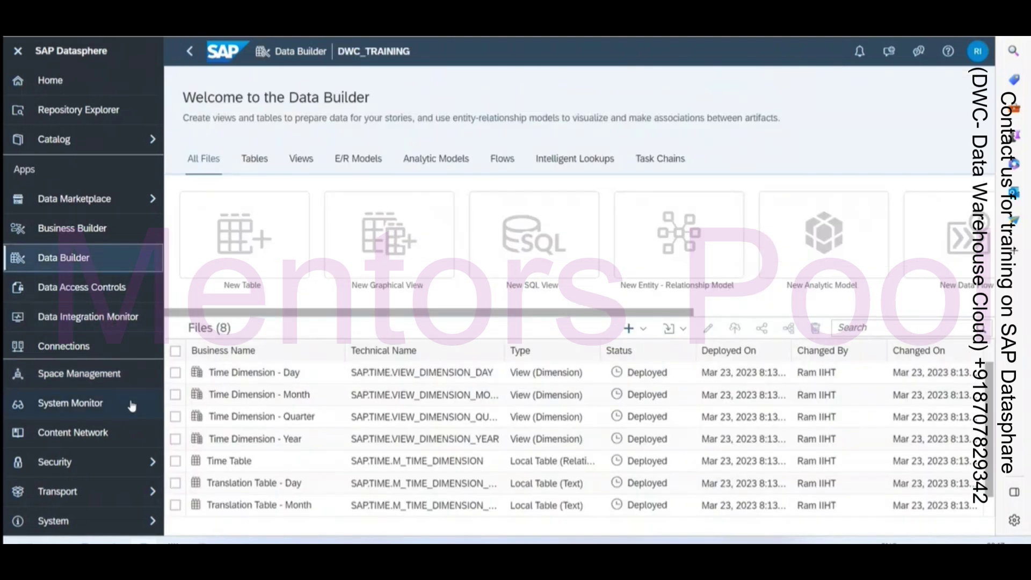
# - Open the DWC_TRAINING settings, cancel the Lock warning, and return to the spaces list
pyautogui.click(121, 375)
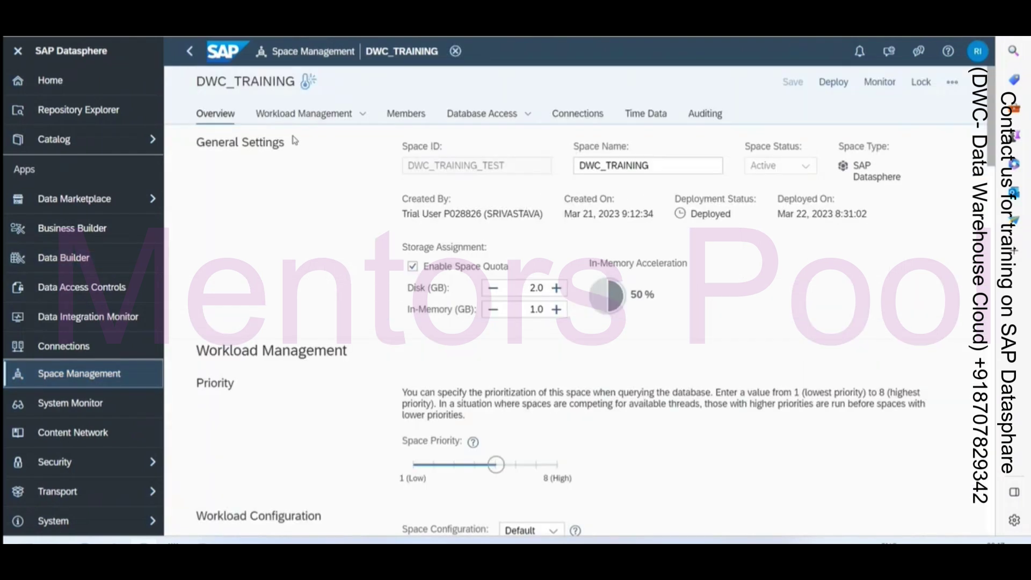
pyautogui.click(931, 83)
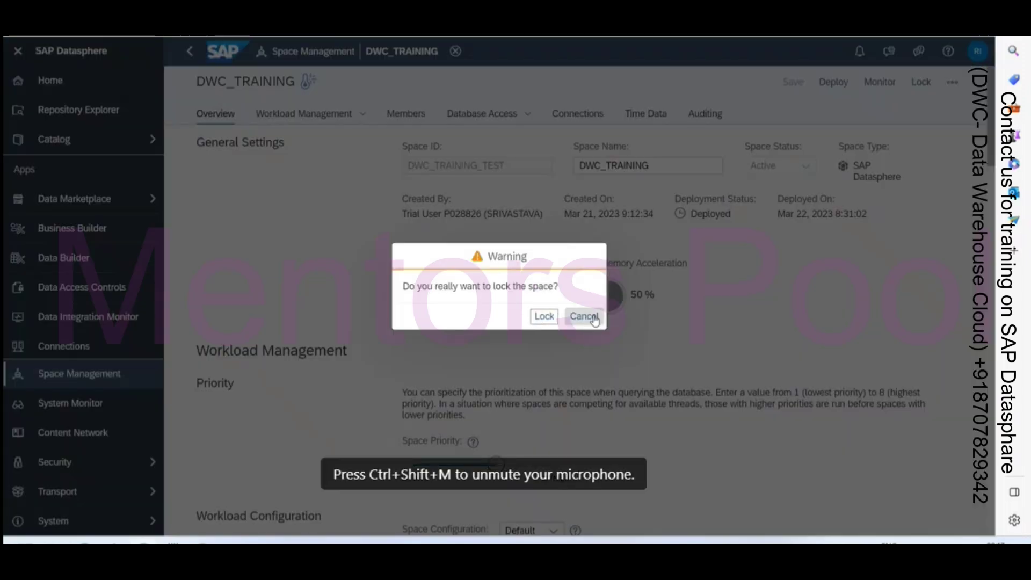
pyautogui.click(584, 317)
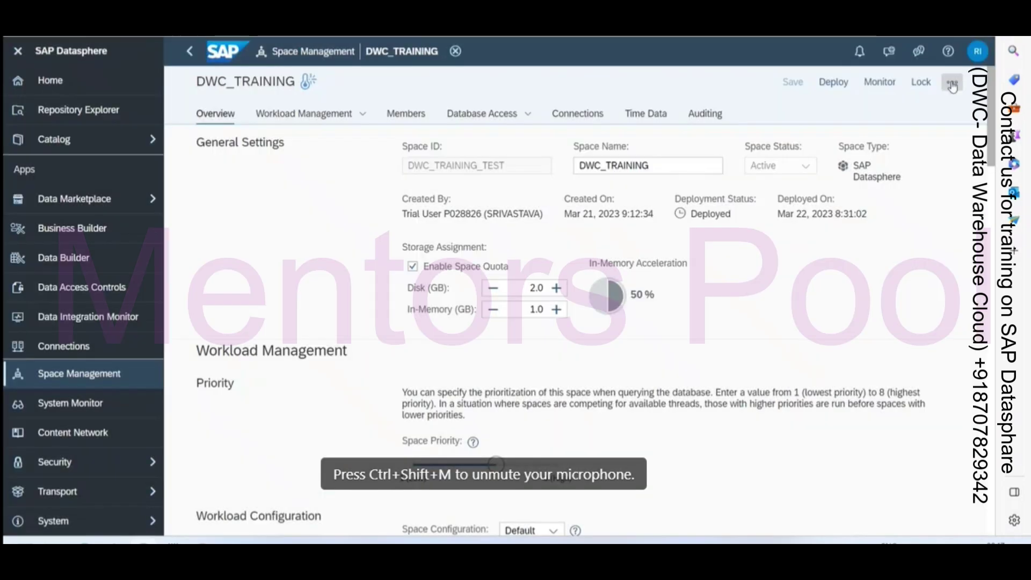
pyautogui.click(921, 82)
pyautogui.click(583, 317)
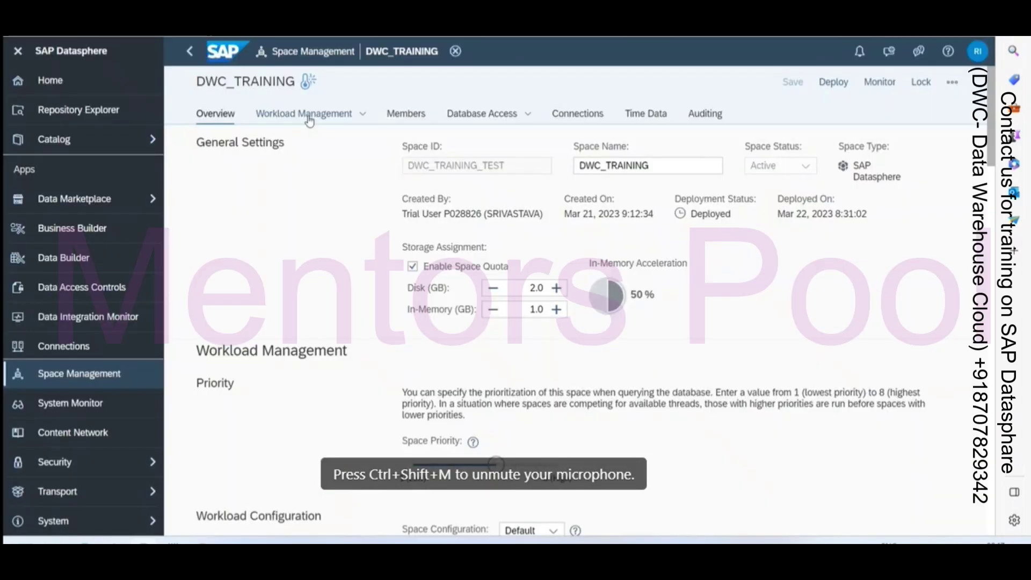
pyautogui.click(331, 54)
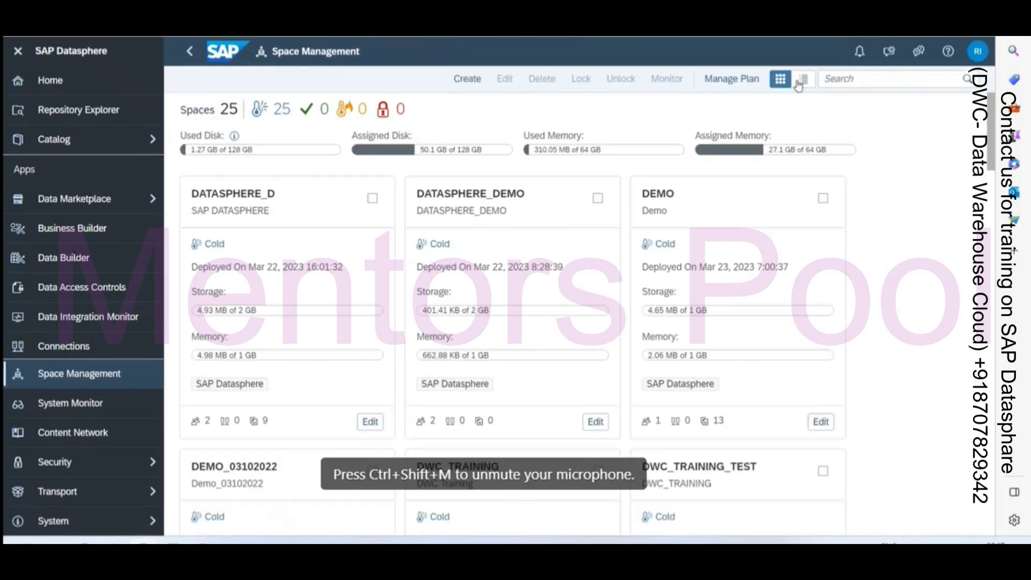
# - Show spaces as a table, briefly open DWC_TRAINING, then open the TRAINING space's settings
pyautogui.click(799, 82)
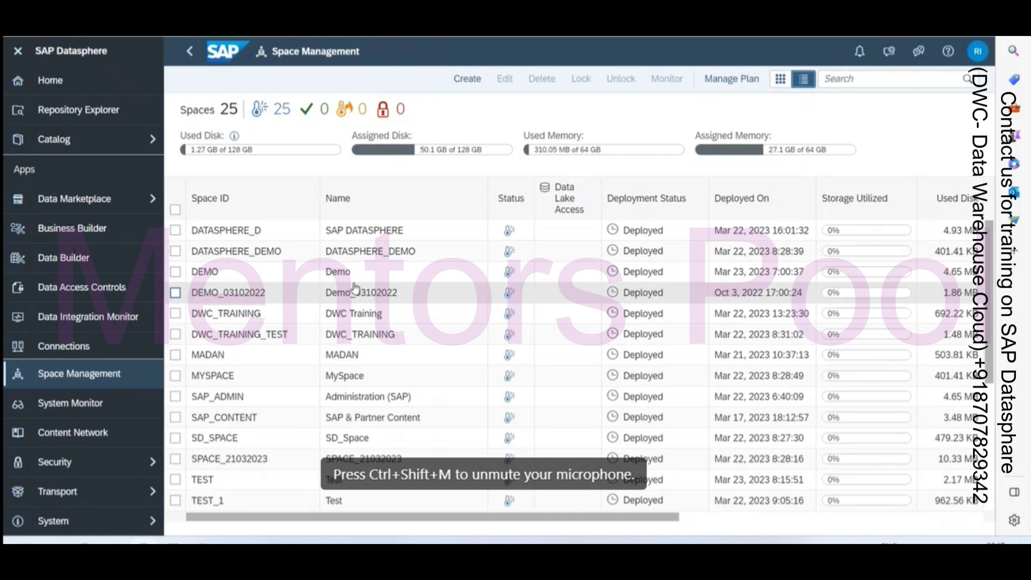
pyautogui.moveTo(394, 115)
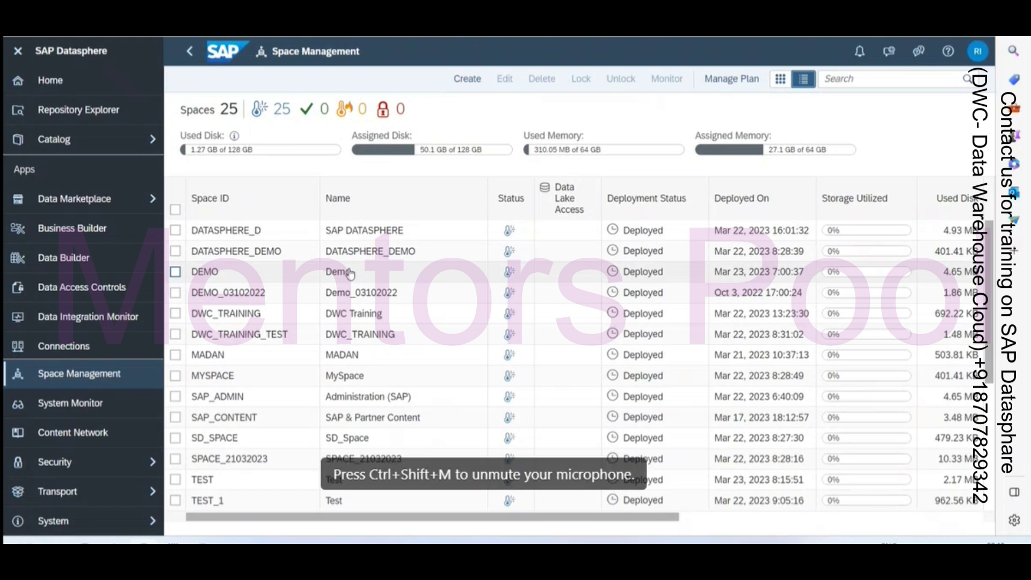
pyautogui.click(175, 313)
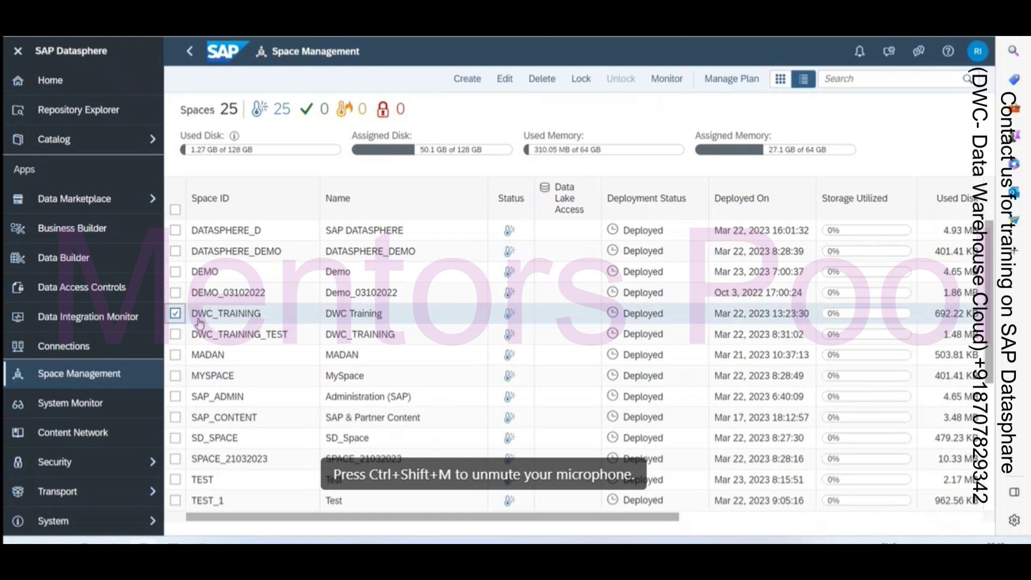
pyautogui.click(329, 314)
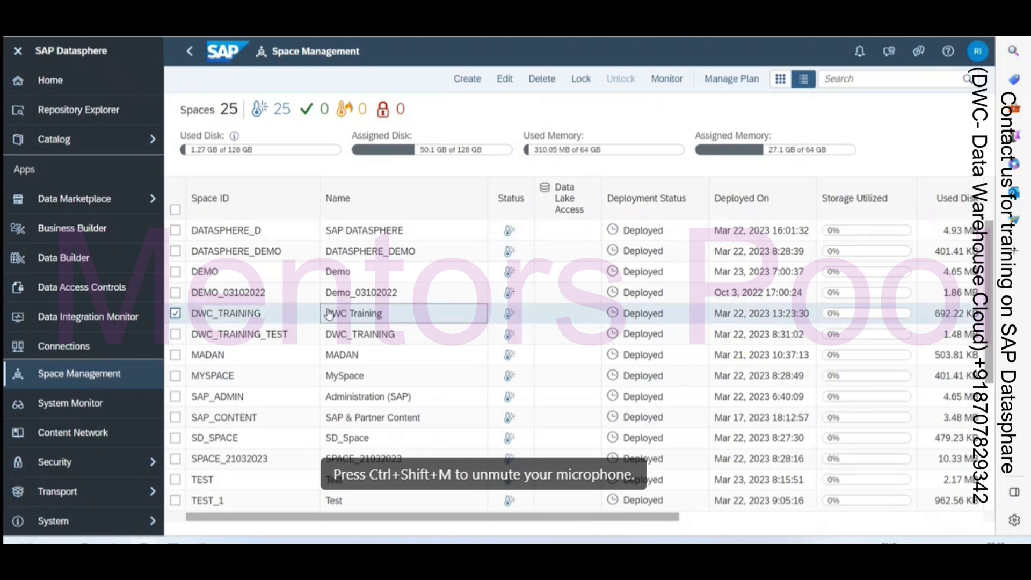
pyautogui.click(189, 52)
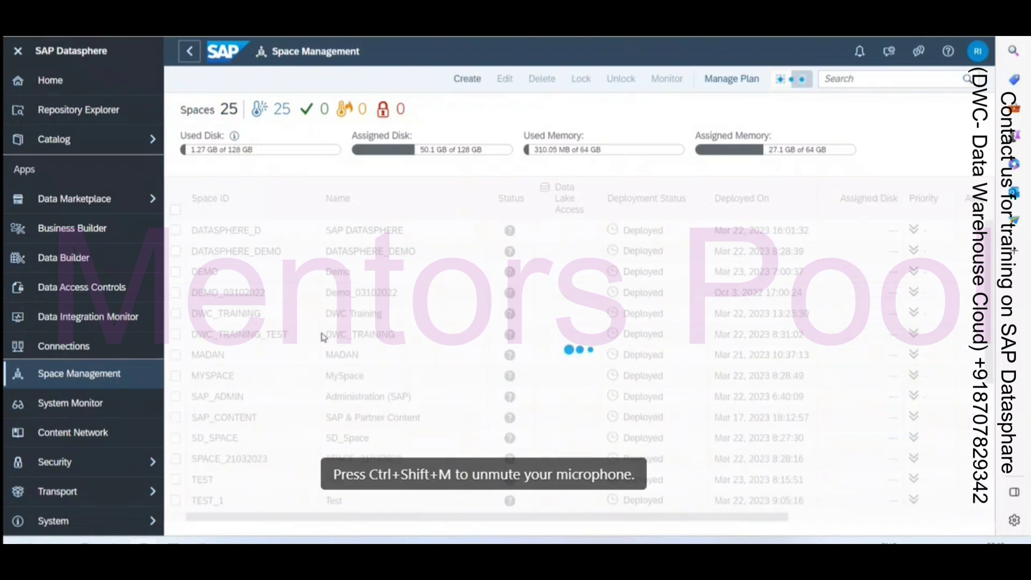
pyautogui.scroll(-5, 291, 400)
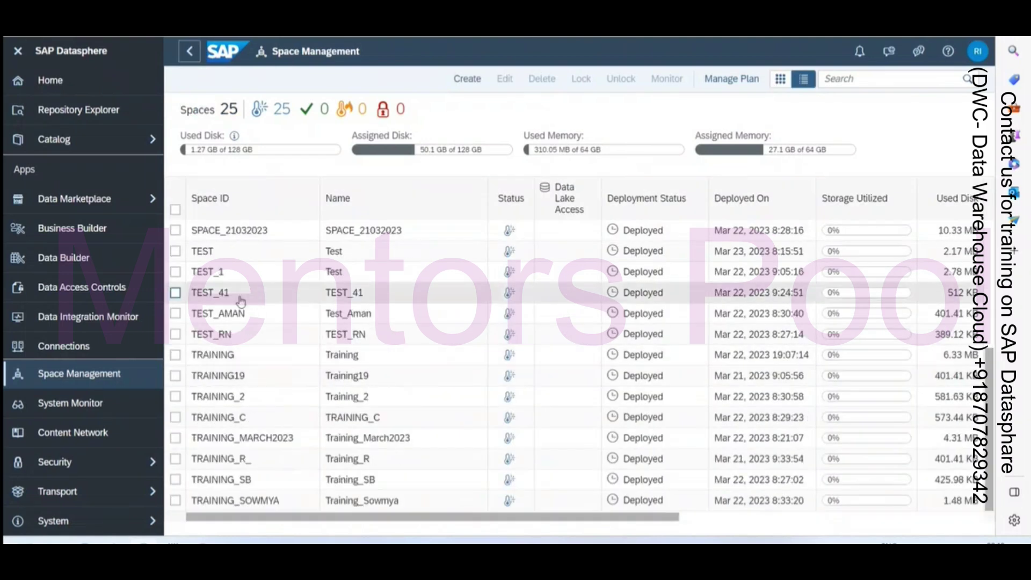
pyautogui.click(241, 356)
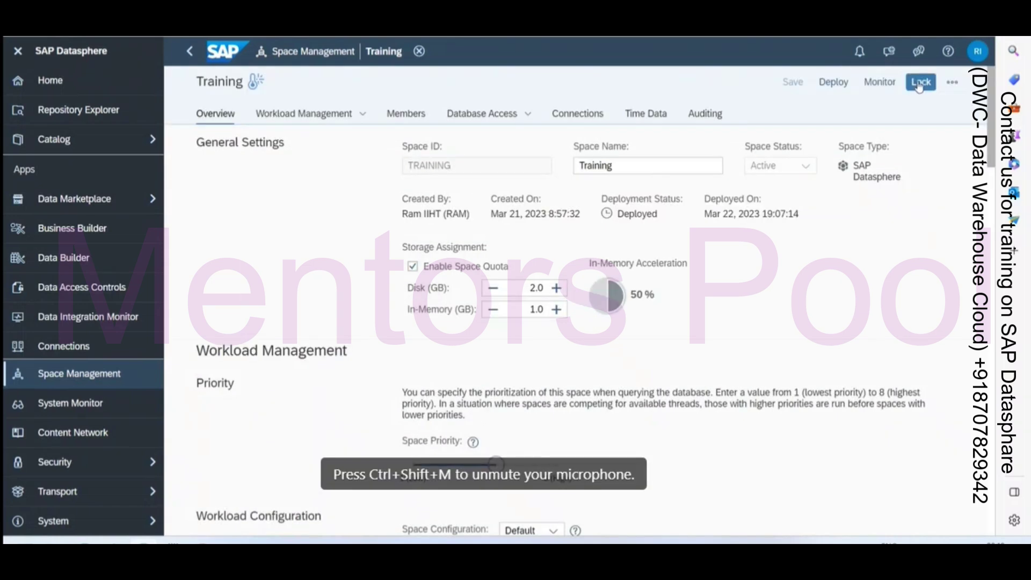
# - Lock the Training space, confirm the warning, and highlight the locked-manually notice
pyautogui.click(921, 82)
pyautogui.click(543, 326)
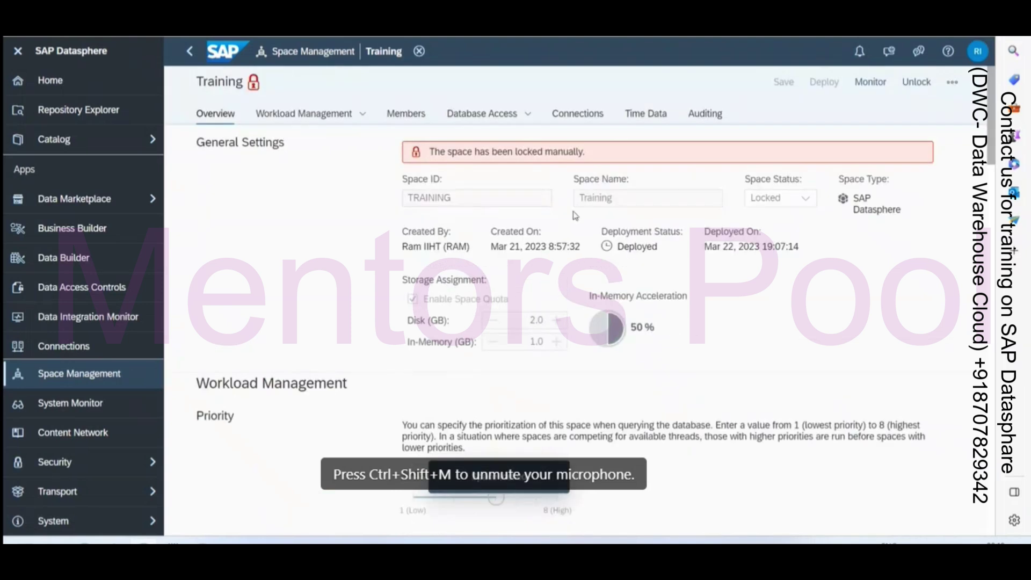
pyautogui.moveTo(454, 153); pyautogui.dragTo(616, 170)
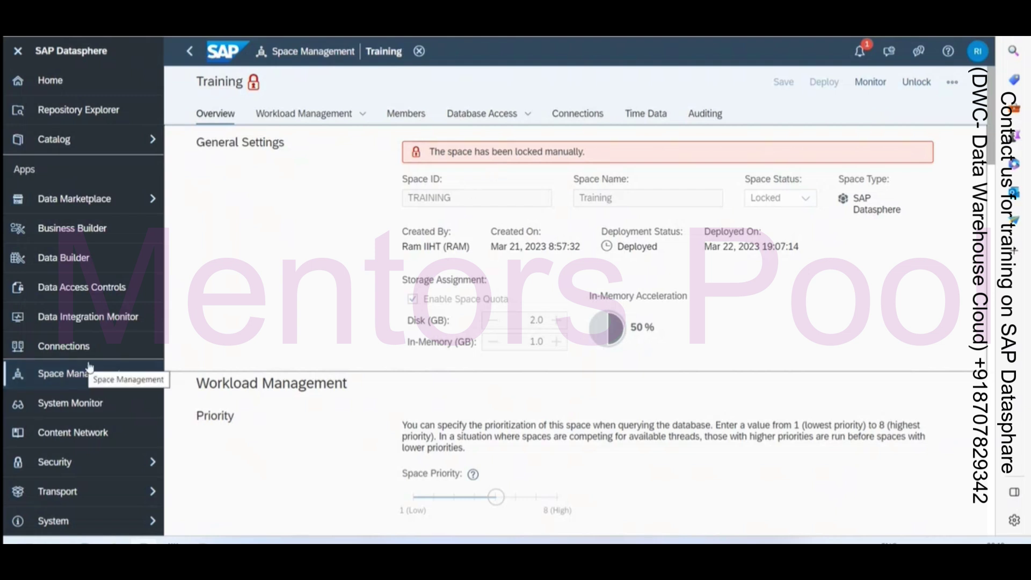
# - Open the Training space's files from the Data Builder's list of spaces
pyautogui.click(99, 269)
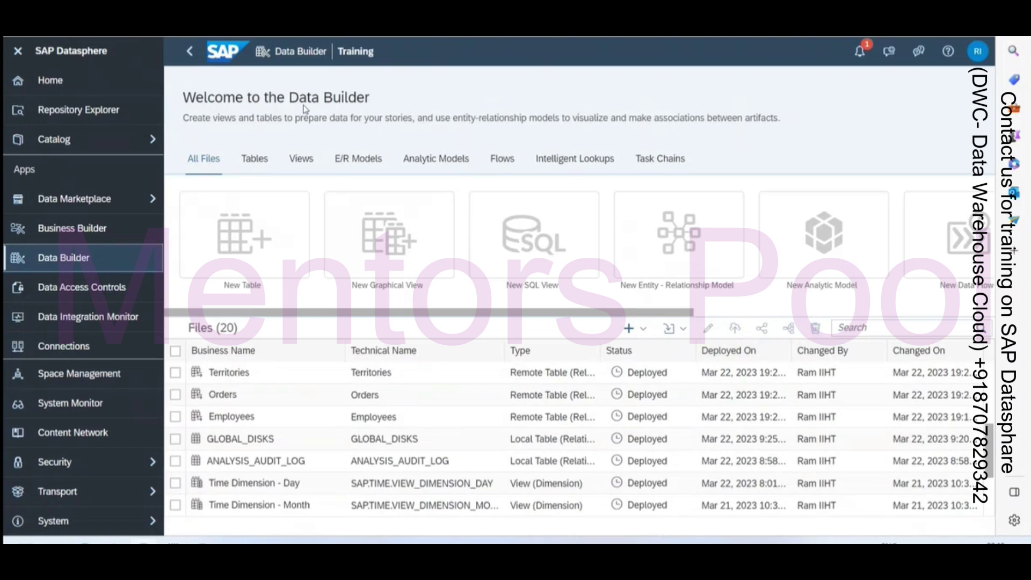
pyautogui.click(305, 58)
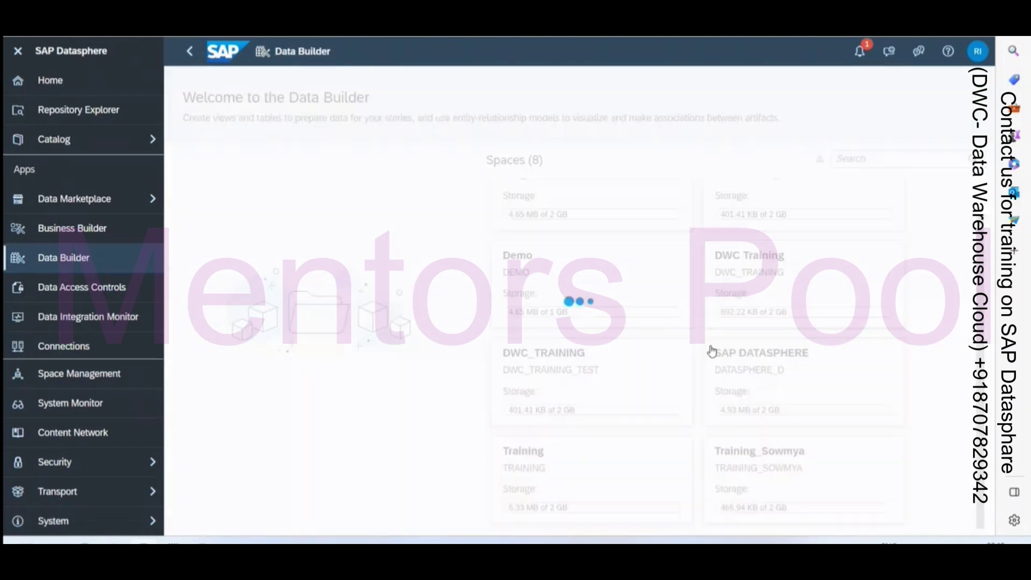
pyautogui.click(563, 455)
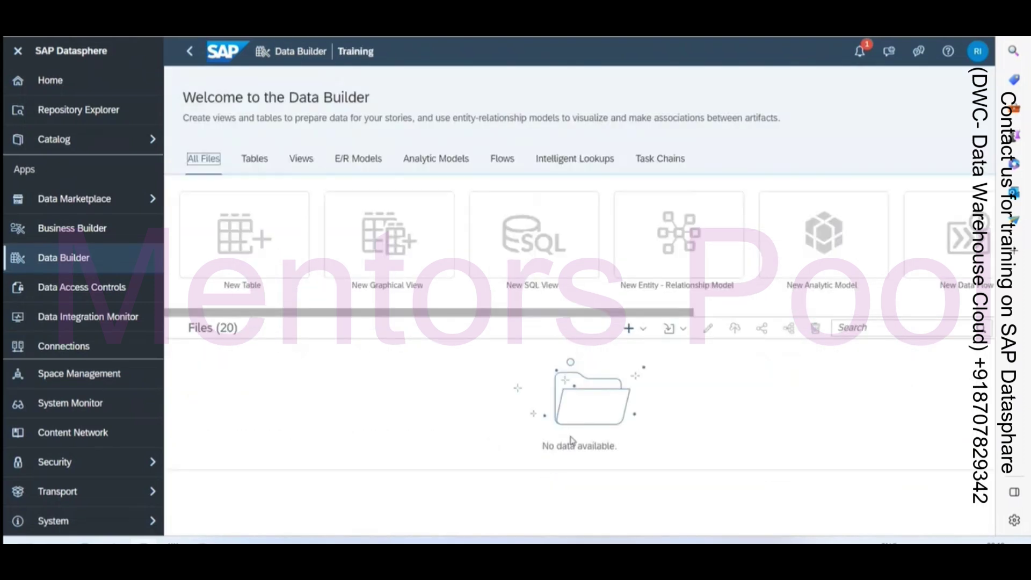
pyautogui.scroll(-3, 265, 410)
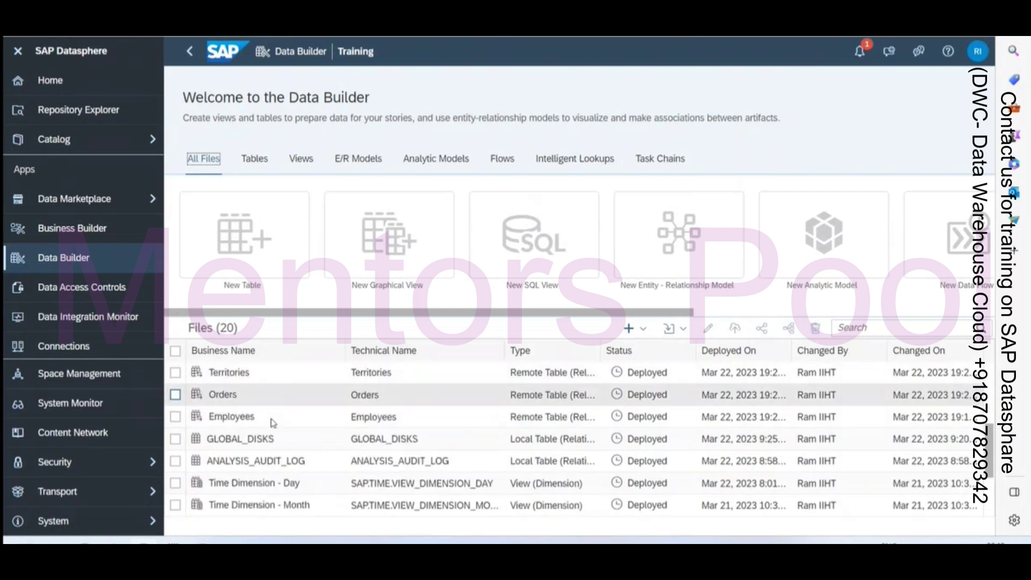
pyautogui.scroll(3, 287, 424)
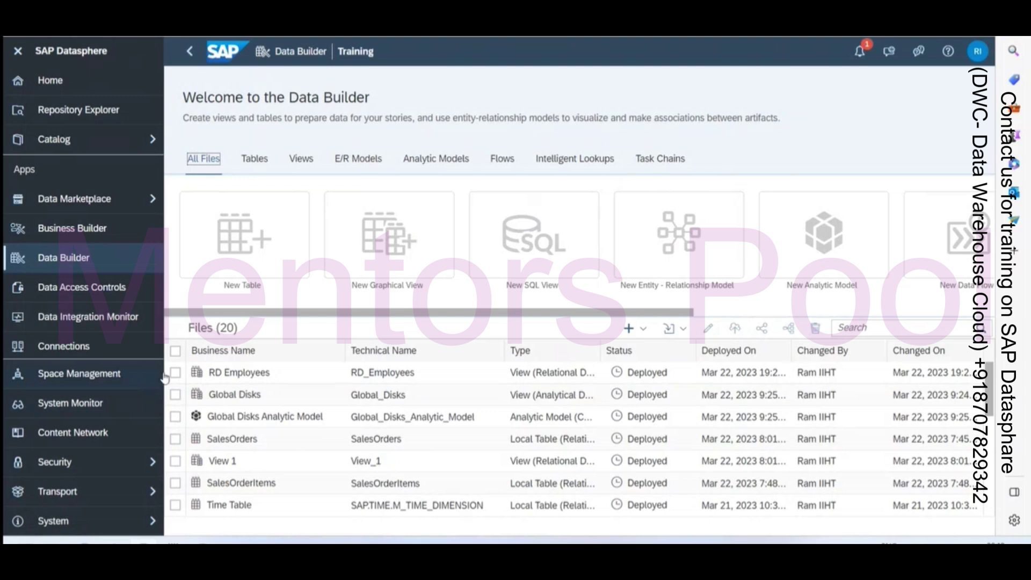
# - Unlock the Training space, confirm the warning, and return to the spaces overview
pyautogui.click(112, 373)
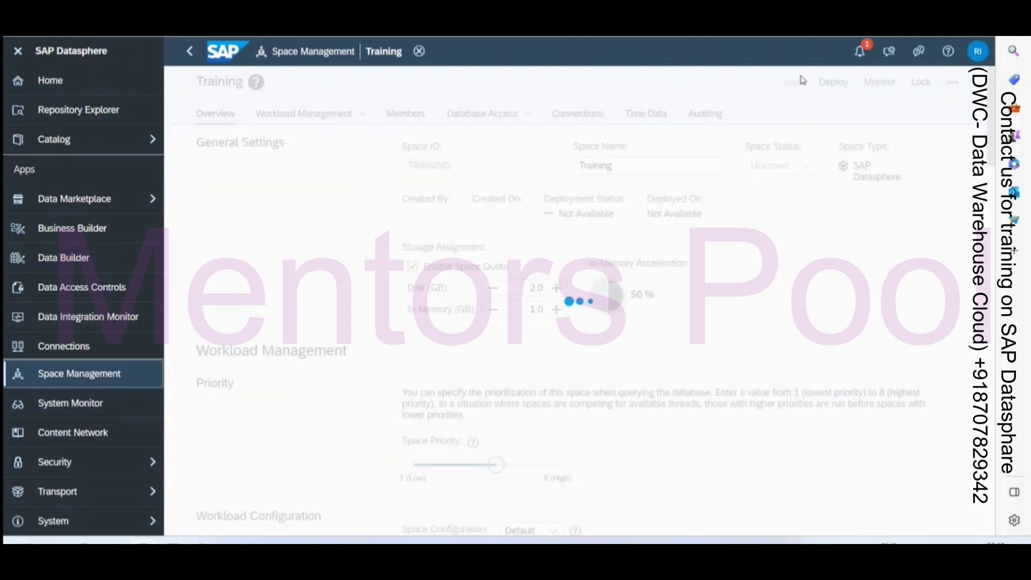
pyautogui.click(918, 86)
pyautogui.click(556, 317)
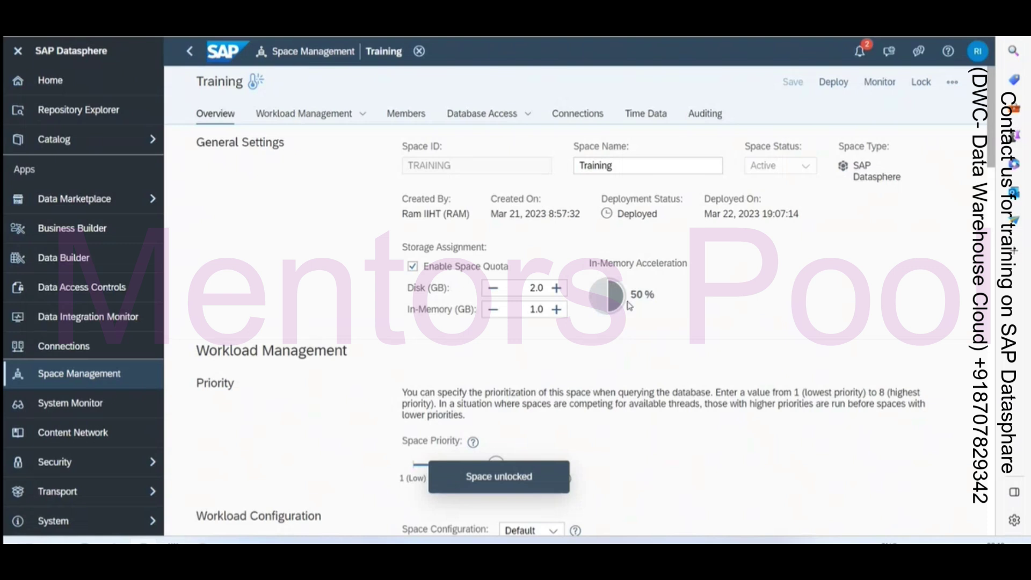
pyautogui.moveTo(606, 298)
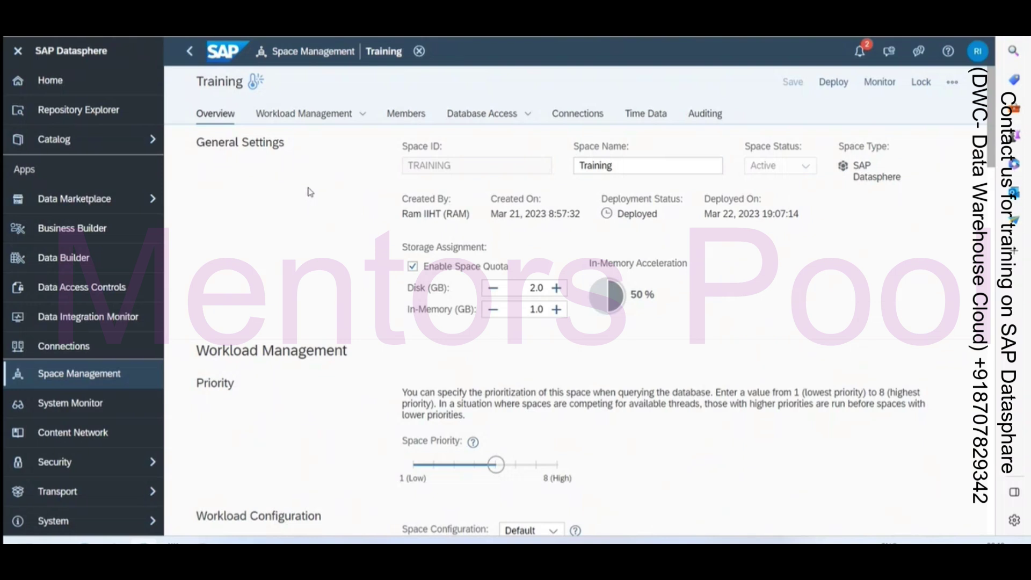
pyautogui.click(321, 53)
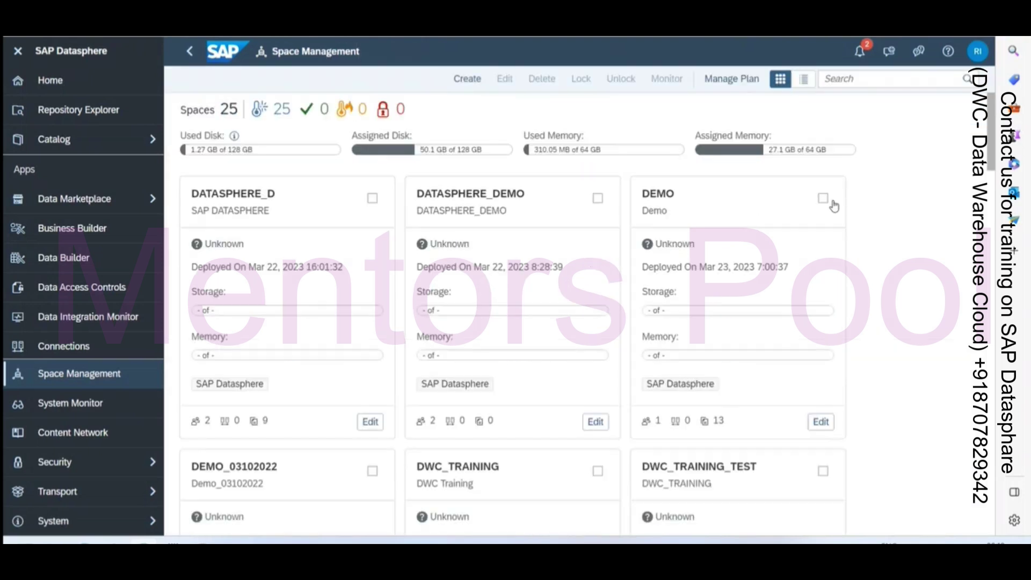
# - Show the spaces as a table list, then reopen the Training space's Data Builder files
pyautogui.click(804, 80)
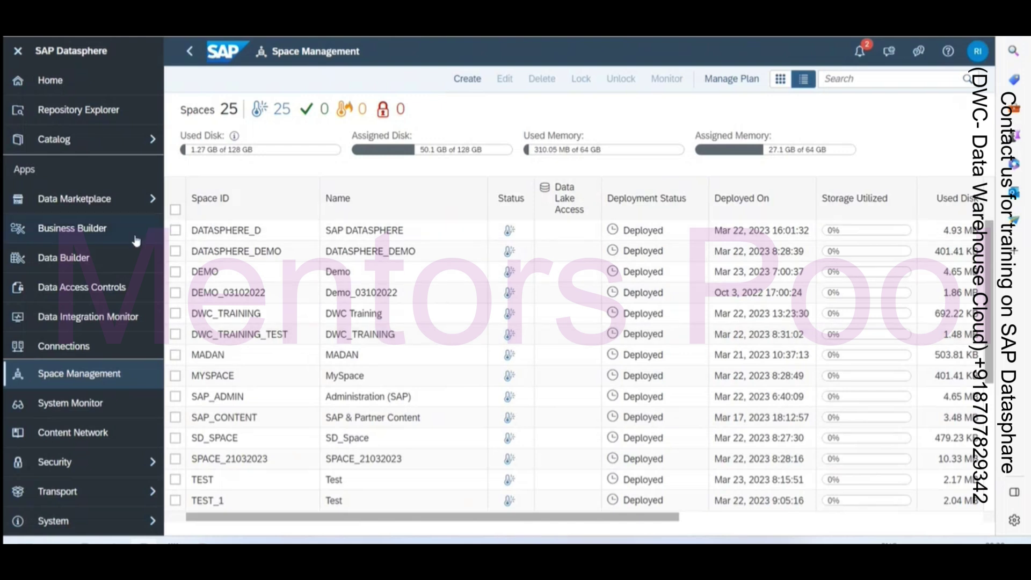
pyautogui.click(114, 272)
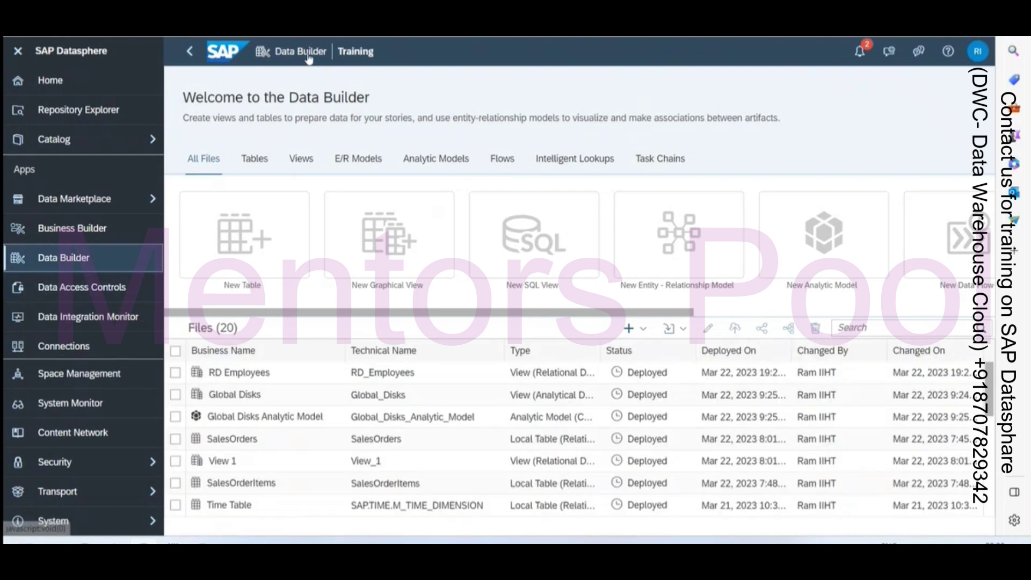
# - Open the DWC_TRAINING space's Data Builder files, then its Space Management settings
pyautogui.click(308, 56)
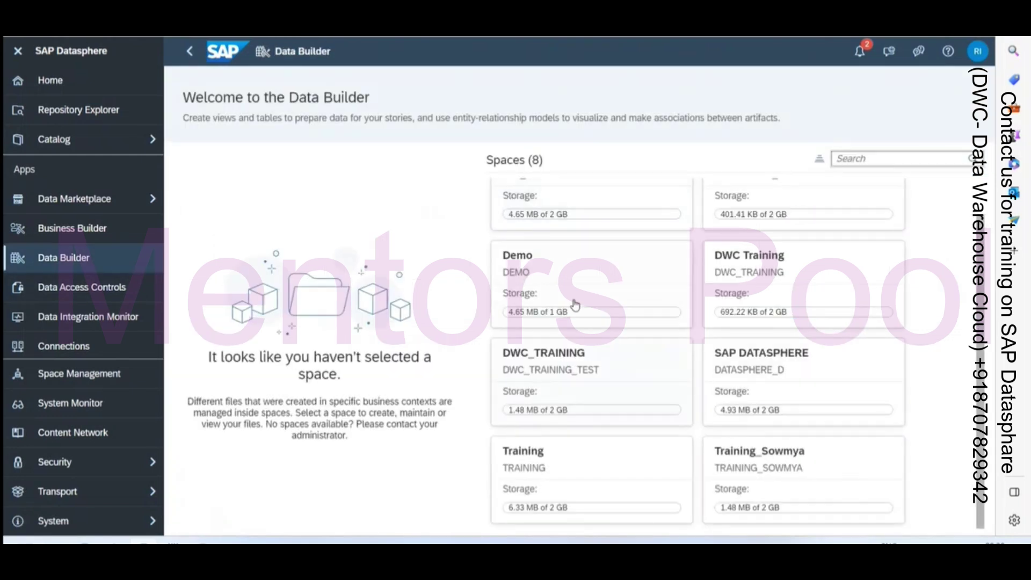
pyautogui.click(588, 353)
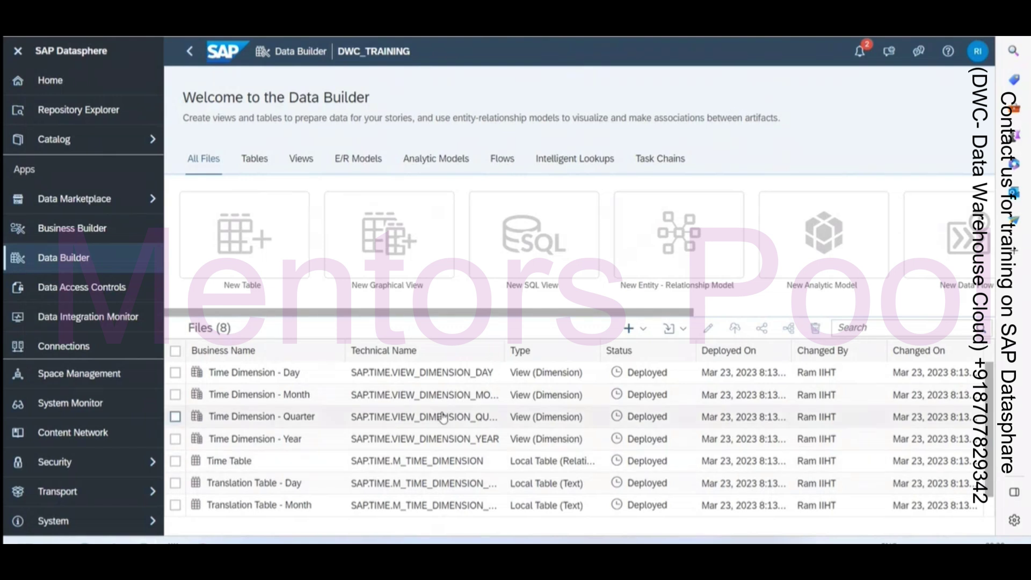
pyautogui.click(141, 376)
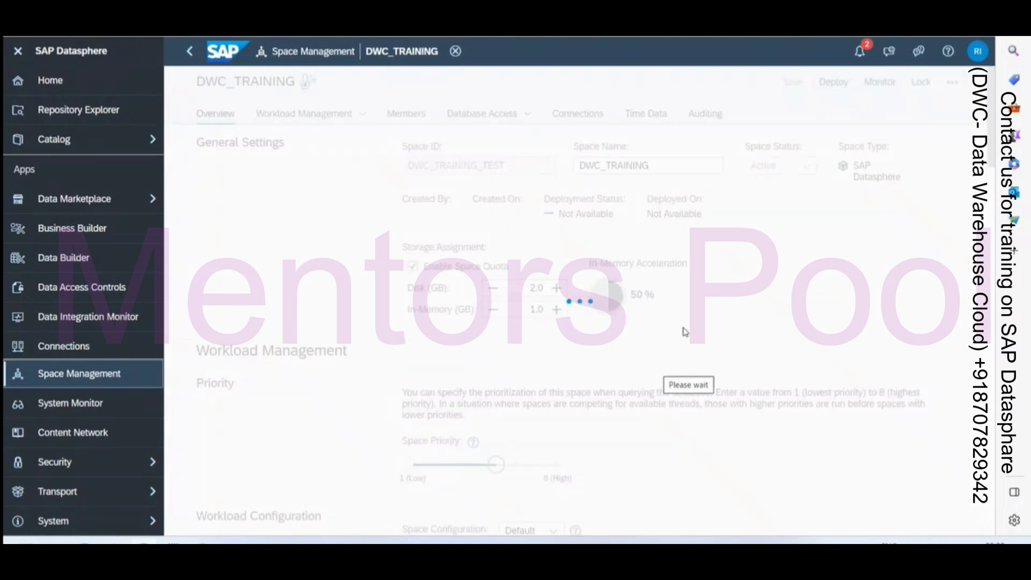
# - Delete DWC_TRAINING's existing 2010–2025 Time Data and open the Create Time Tables and Dimensions form
pyautogui.scroll(-15, 698, 327)
pyautogui.scroll(-15, 724, 319)
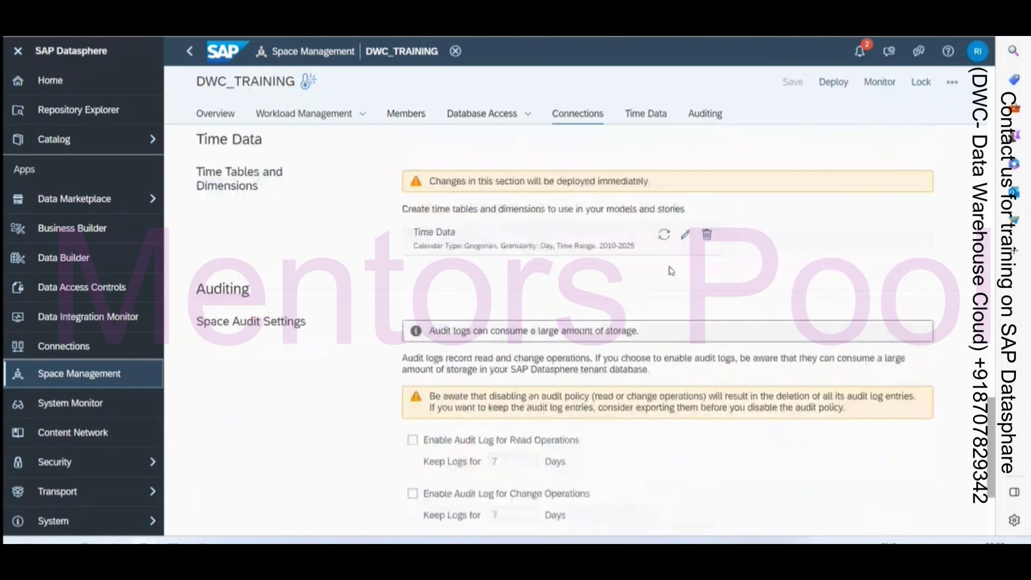
pyautogui.scroll(-1, 671, 271)
pyautogui.click(707, 220)
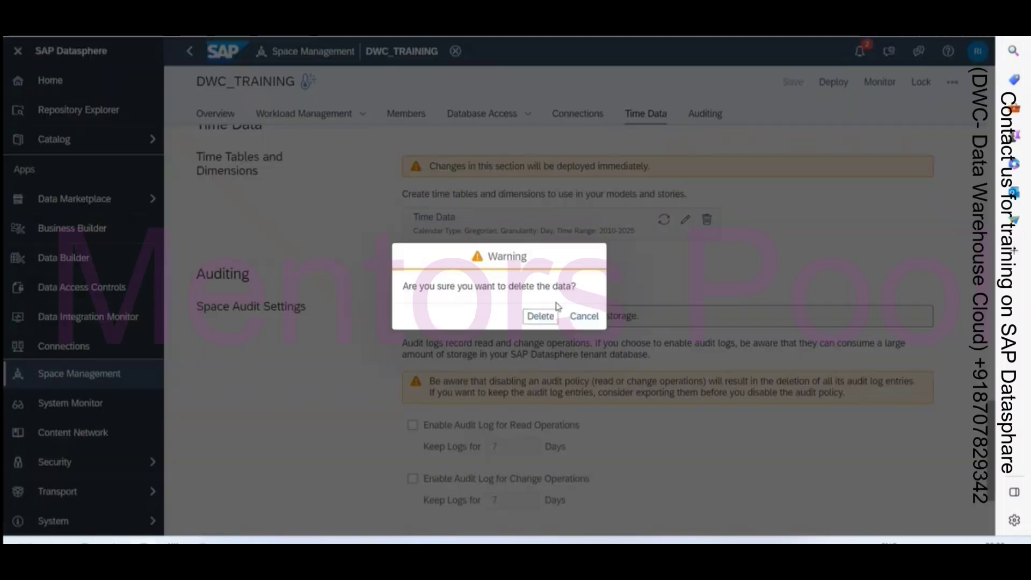
pyautogui.click(540, 315)
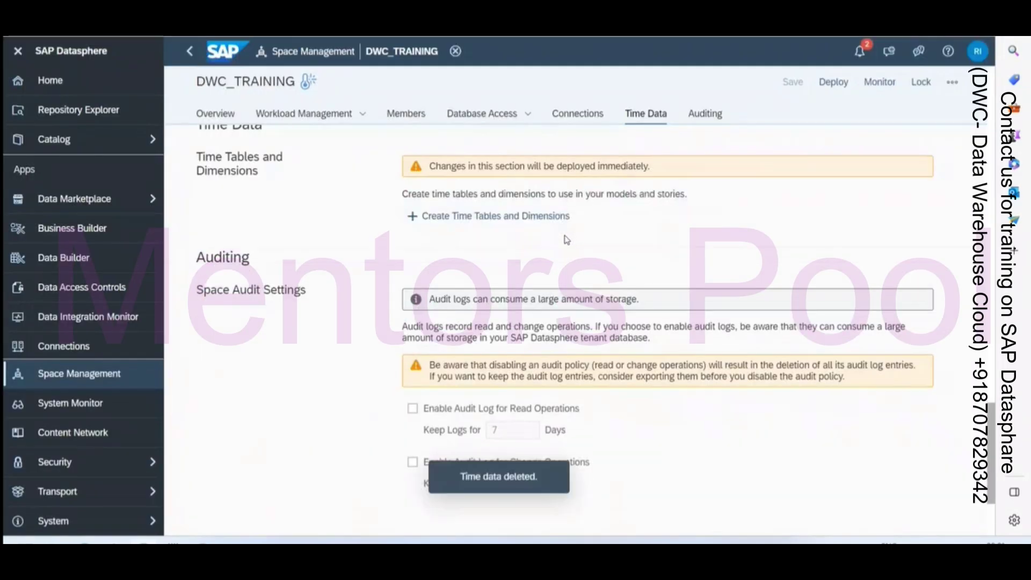
pyautogui.click(520, 220)
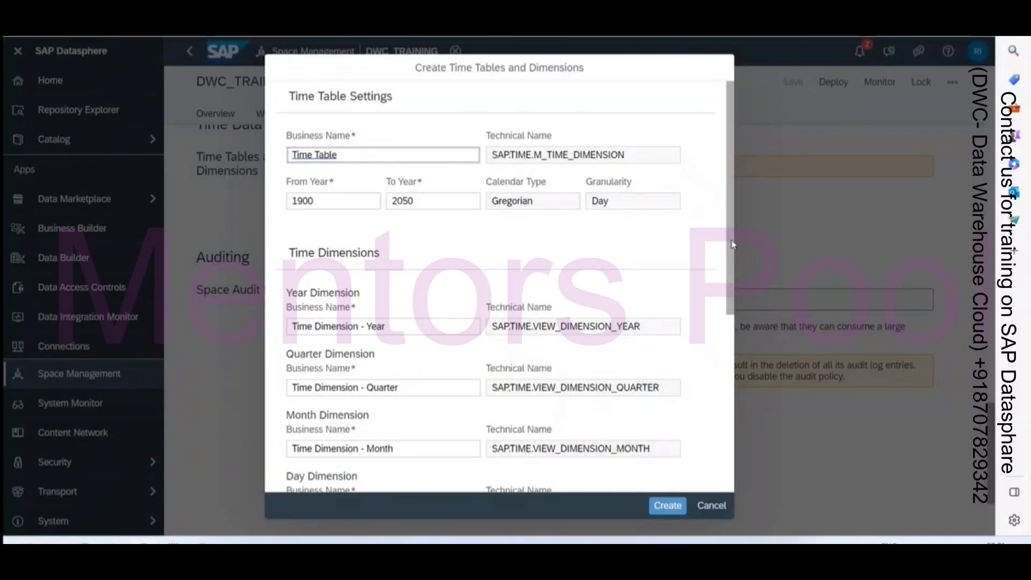
pyautogui.moveTo(733, 244); pyautogui.dragTo(719, 184)
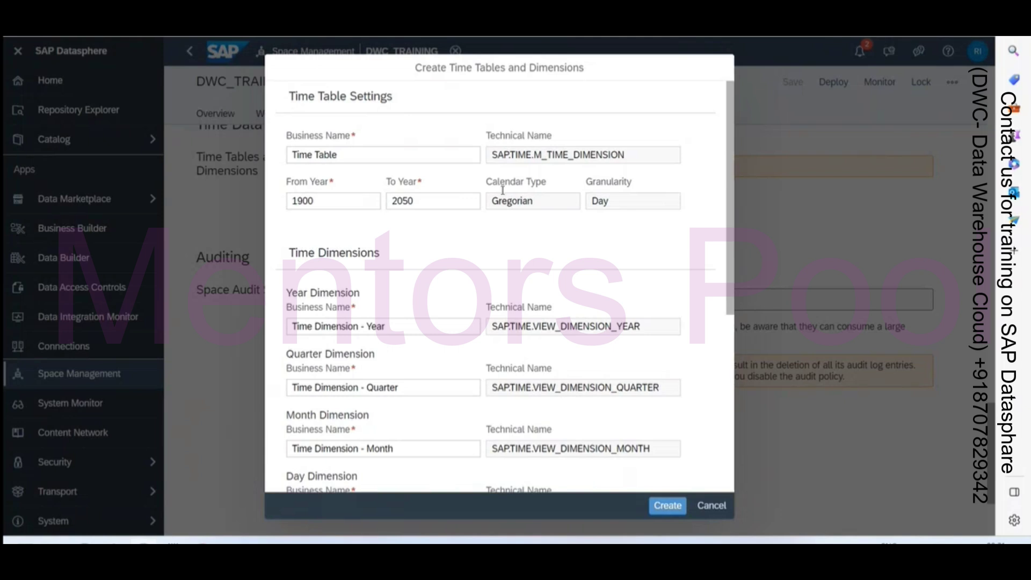
pyautogui.moveTo(338, 154); pyautogui.dragTo(276, 156)
pyautogui.click(290, 200)
pyautogui.click(424, 204)
pyautogui.click(530, 204)
pyautogui.click(617, 202)
pyautogui.moveTo(540, 201); pyautogui.dragTo(493, 211)
pyautogui.click(633, 203)
pyautogui.doubleClick(631, 203)
pyautogui.click(644, 221)
pyautogui.click(631, 203)
pyautogui.doubleClick(633, 199)
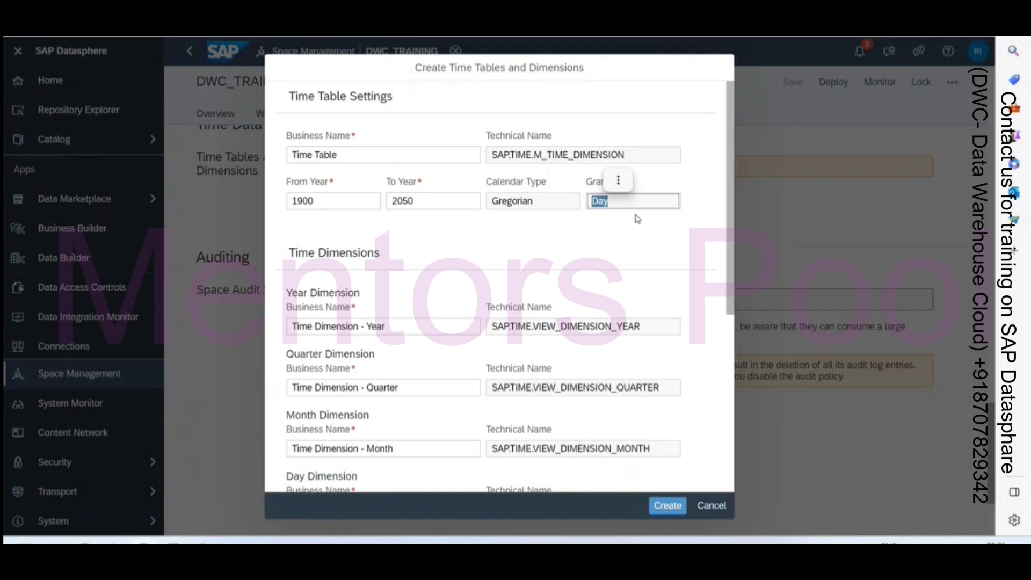
pyautogui.scroll(-3, 608, 252)
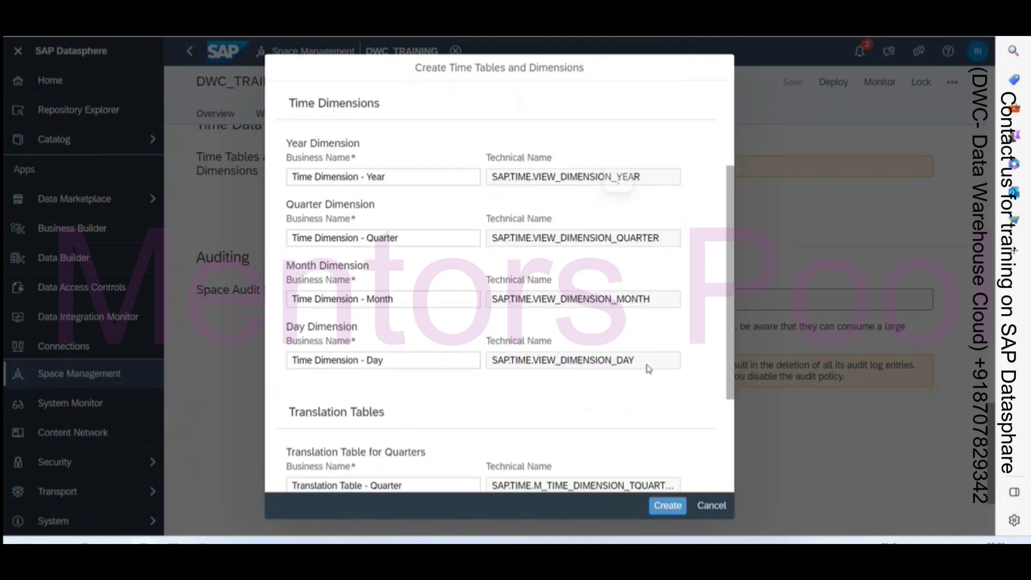
pyautogui.moveTo(645, 359); pyautogui.dragTo(493, 364)
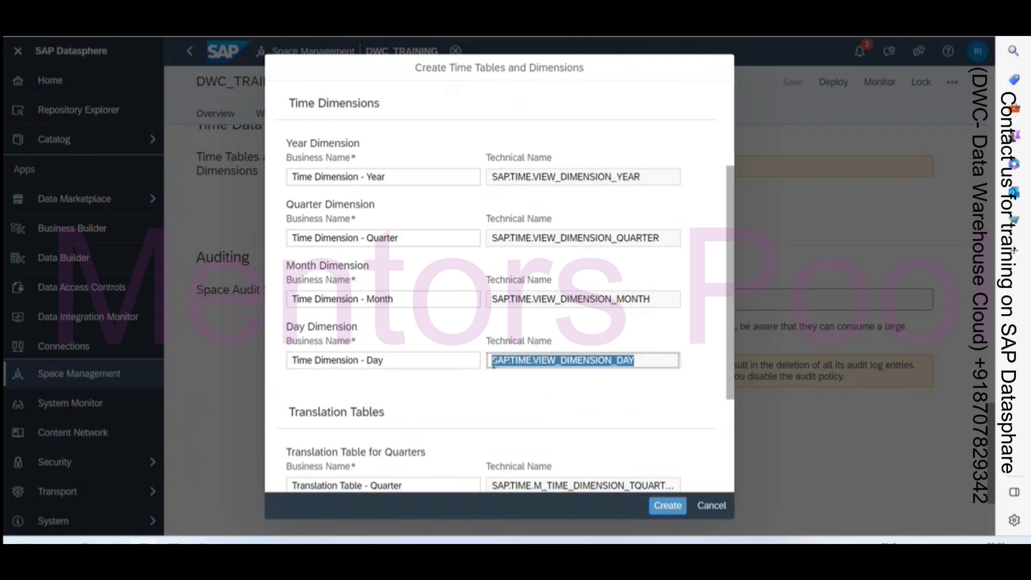
pyautogui.click(516, 340)
pyautogui.click(537, 342)
pyautogui.click(649, 298)
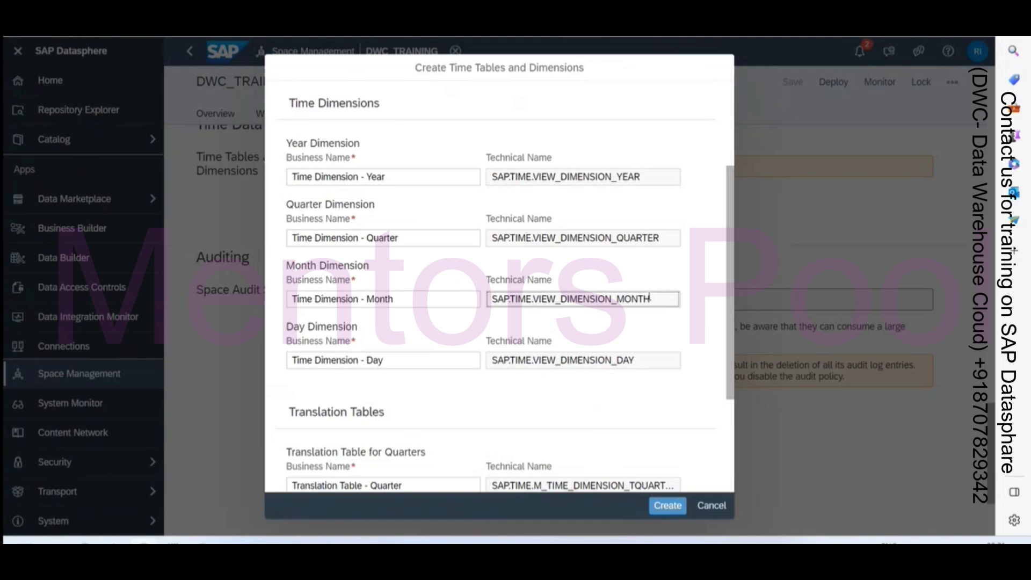
pyautogui.moveTo(657, 293); pyautogui.dragTo(532, 298)
pyautogui.click(625, 237)
pyautogui.click(629, 176)
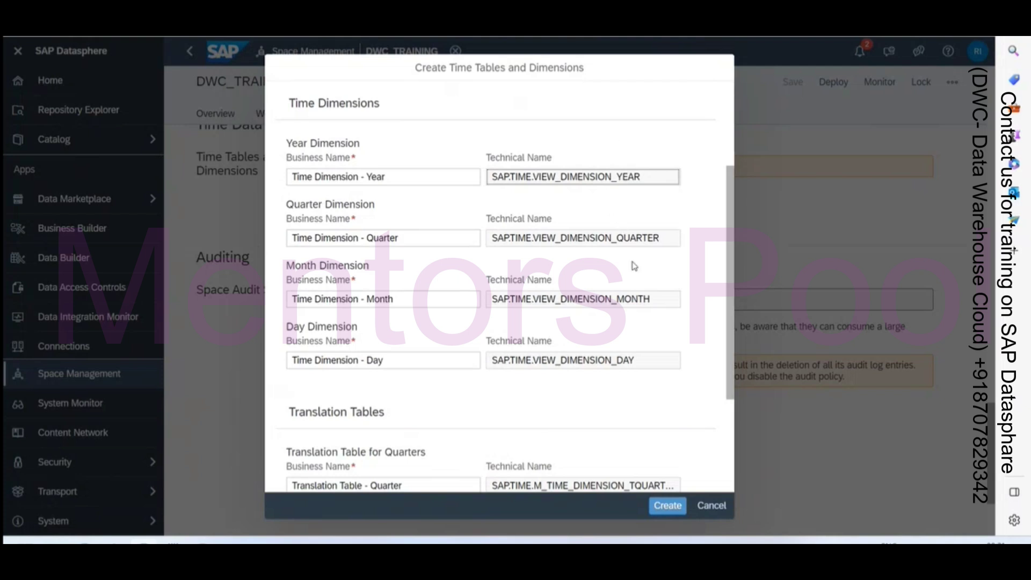
pyautogui.moveTo(617, 239); pyautogui.dragTo(662, 240)
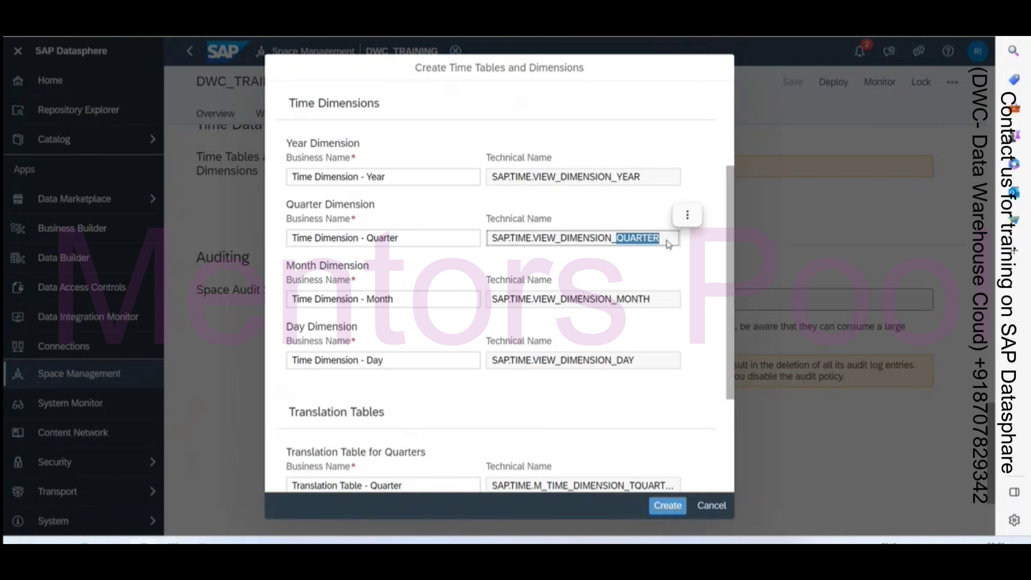
pyautogui.moveTo(420, 236); pyautogui.dragTo(311, 284)
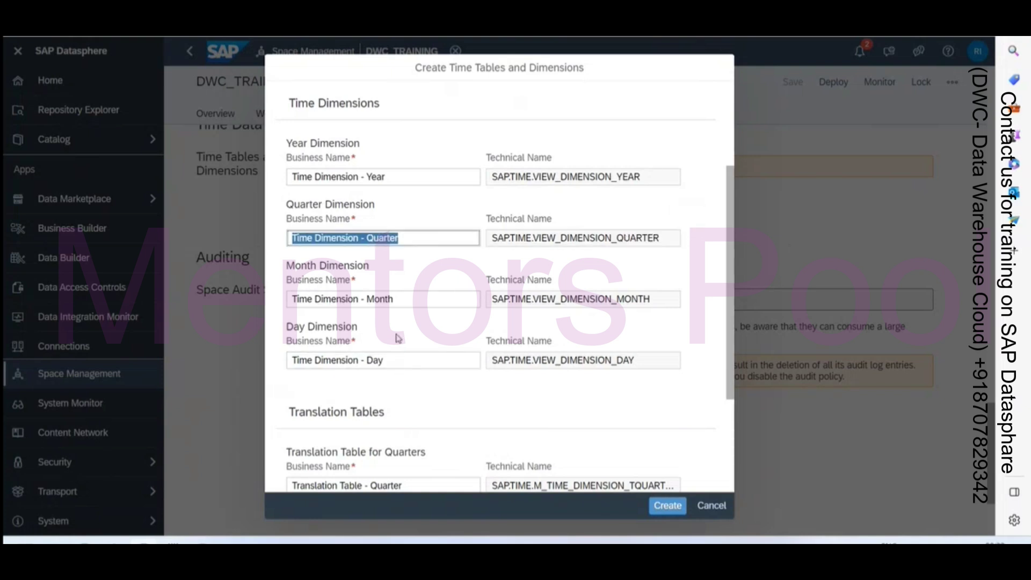
pyautogui.click(675, 266)
pyautogui.moveTo(729, 292); pyautogui.dragTo(729, 206)
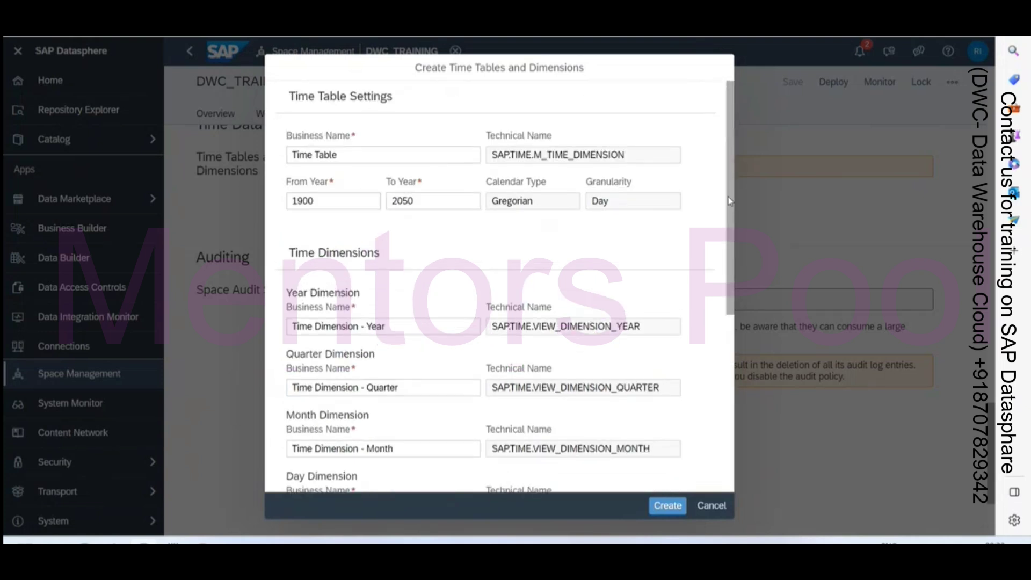
# - Set From Year 2010 and To Year 2025, then create the time tables and dimensions
pyautogui.click(418, 331)
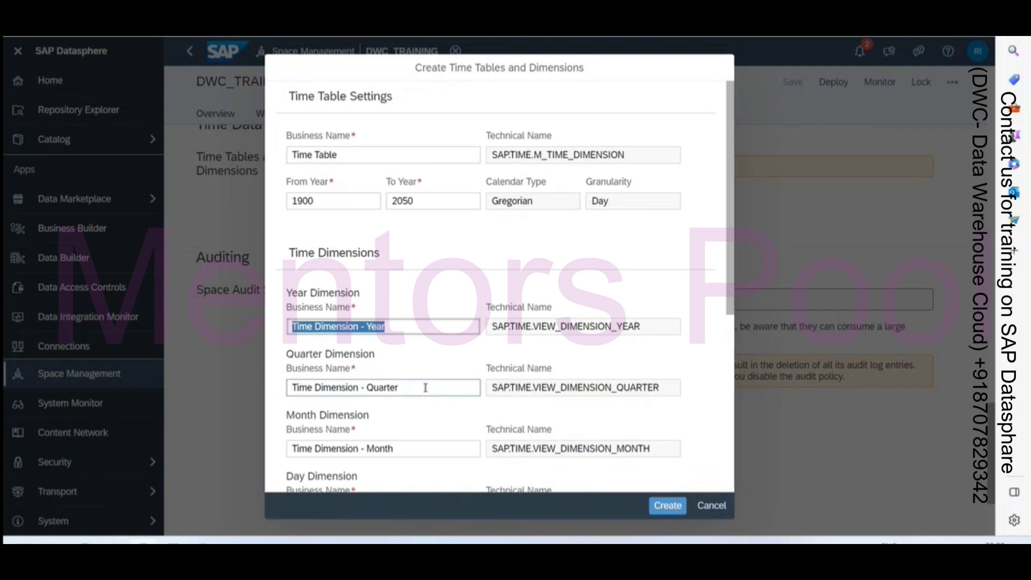
pyautogui.click(419, 449)
pyautogui.click(332, 201)
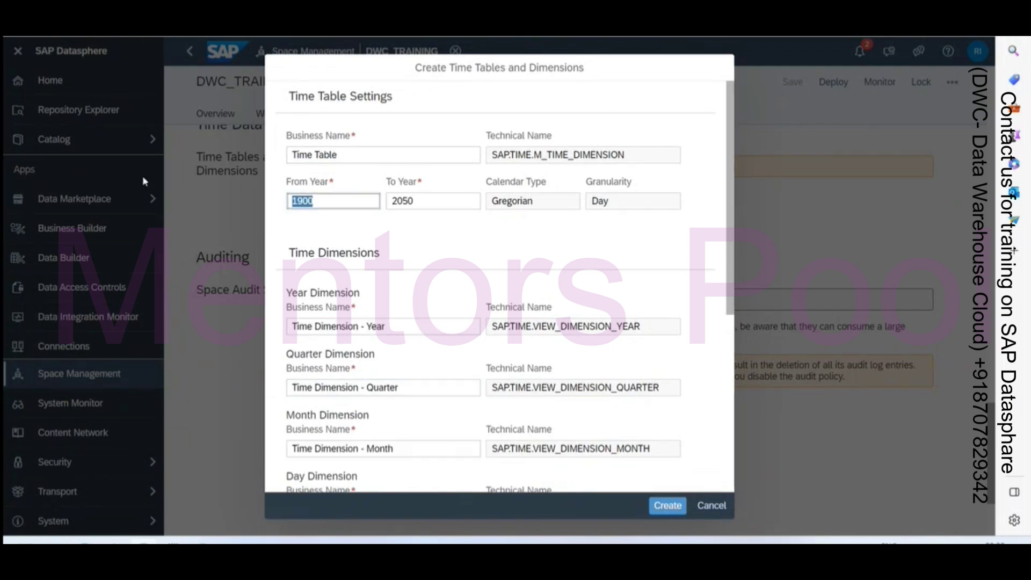
pyautogui.write('2010')
pyautogui.press('Tab')
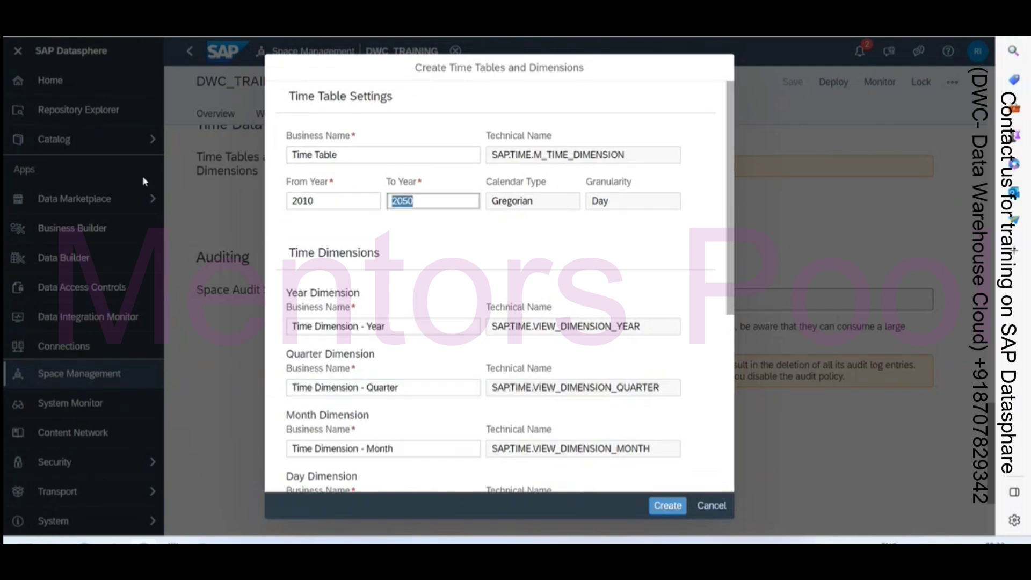
pyautogui.write('20')
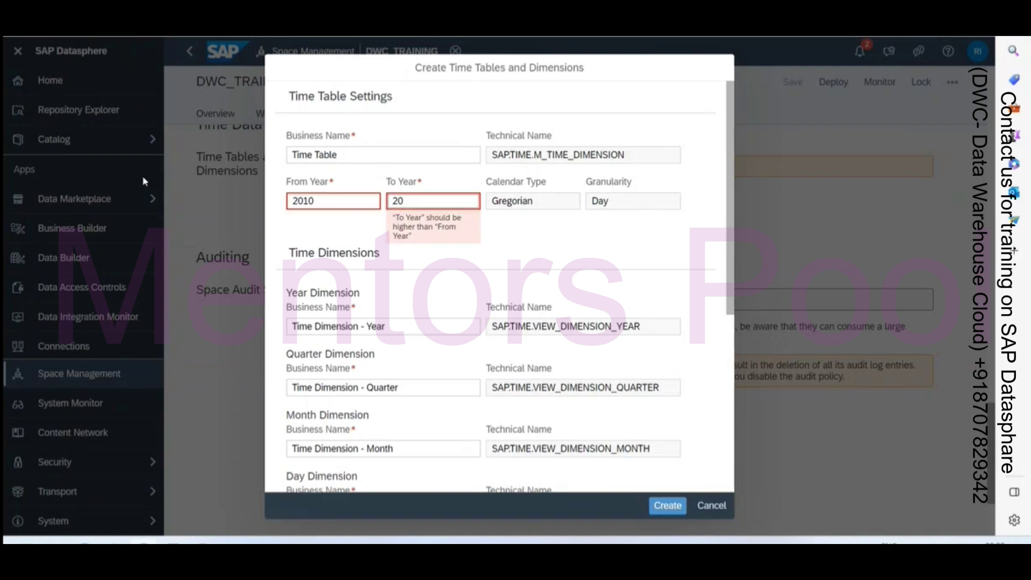
pyautogui.write('25')
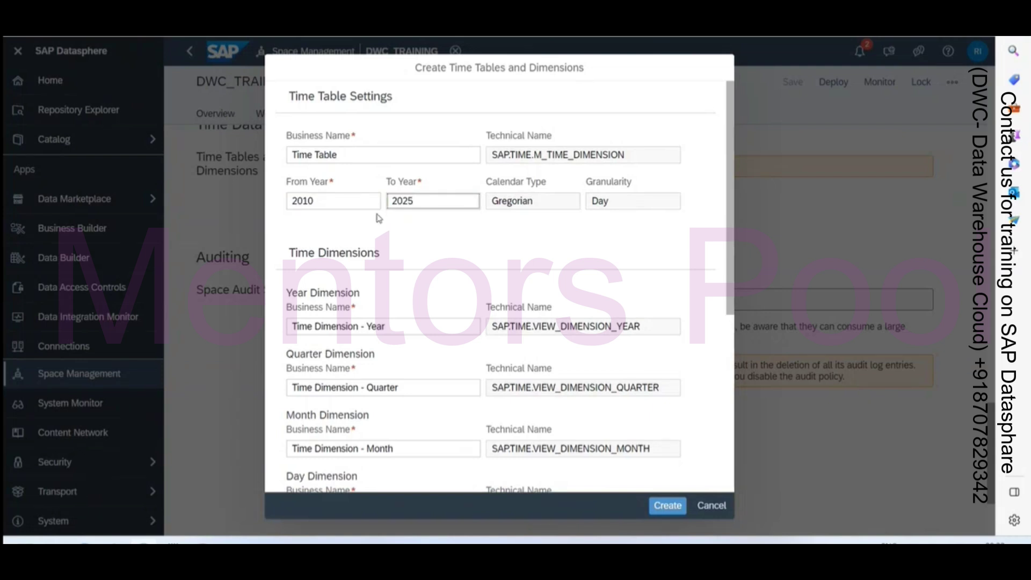
pyautogui.click(451, 204)
pyautogui.click(370, 203)
pyautogui.click(417, 203)
pyautogui.click(676, 504)
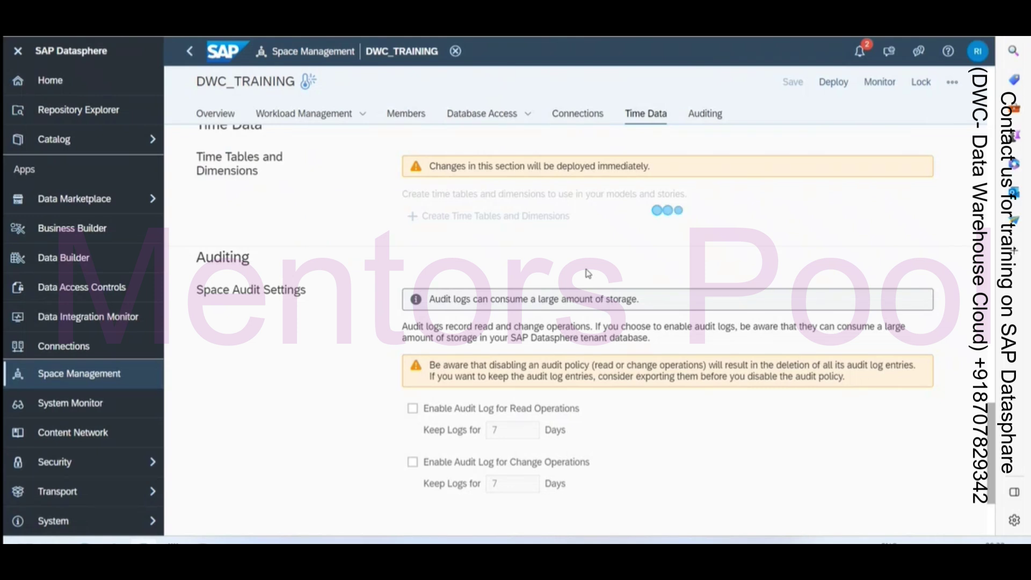
# - Preview the Time Table's data in an enlarged Data Viewer, then return to the file list
pyautogui.click(91, 261)
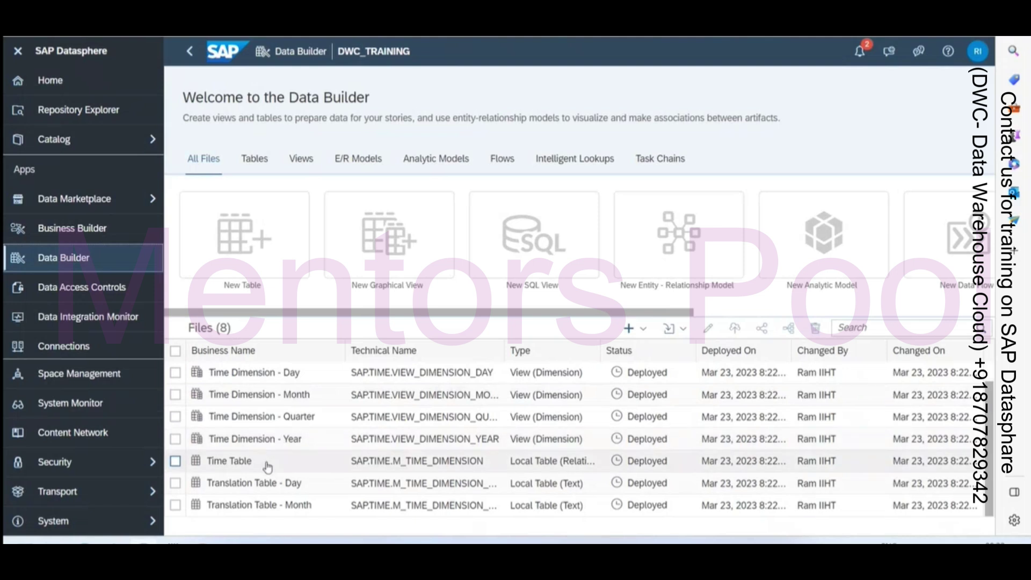
pyautogui.scroll(-1, 266, 462)
pyautogui.click(283, 441)
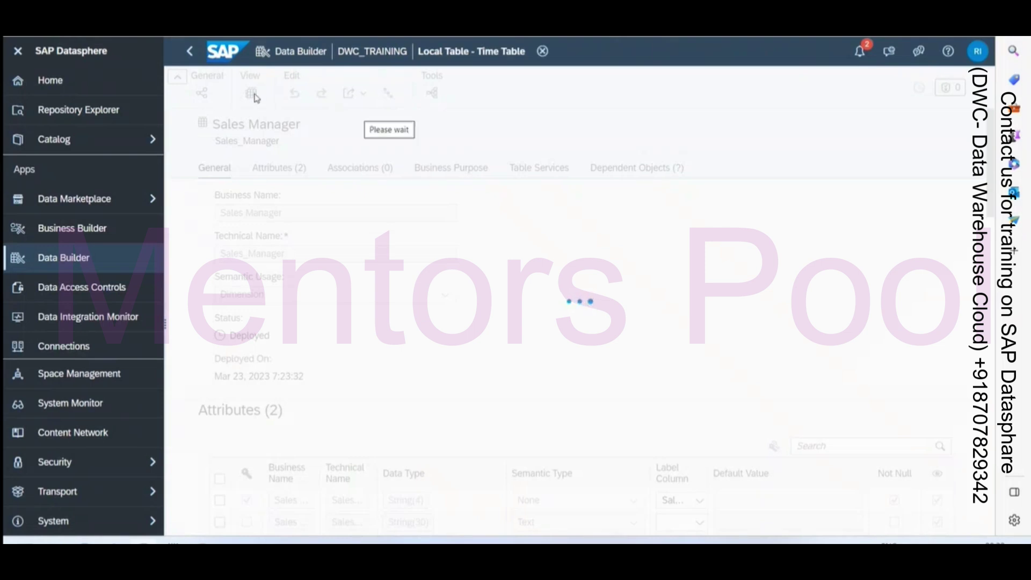
pyautogui.click(251, 93)
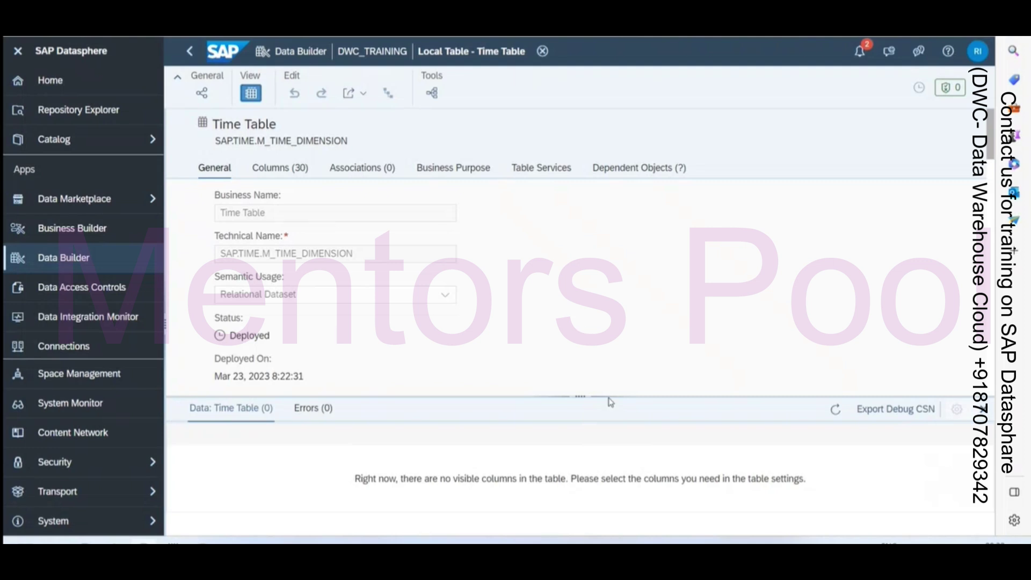
pyautogui.moveTo(610, 396); pyautogui.dragTo(614, 299)
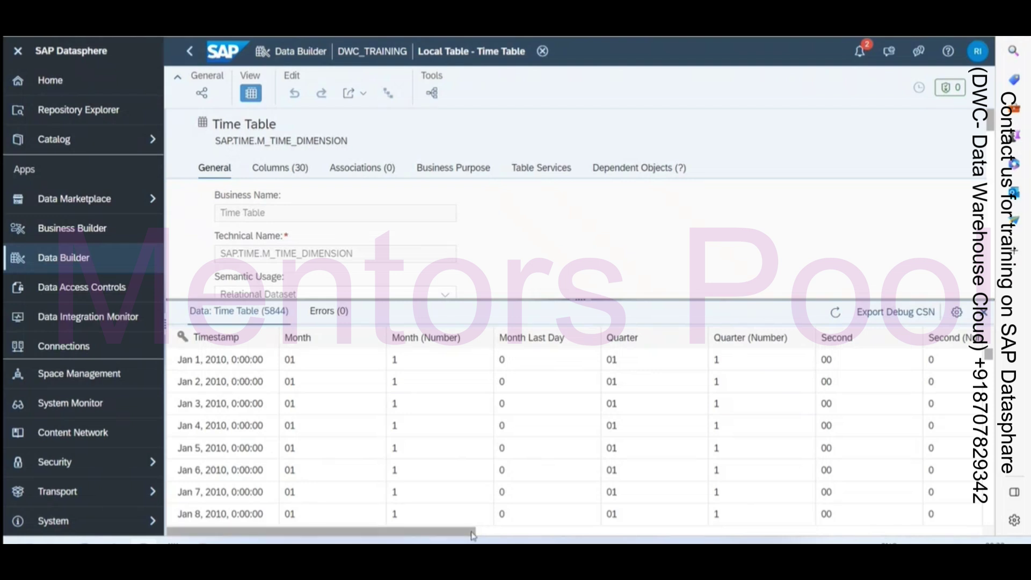
pyautogui.moveTo(472, 535); pyautogui.dragTo(296, 196)
pyautogui.click(189, 51)
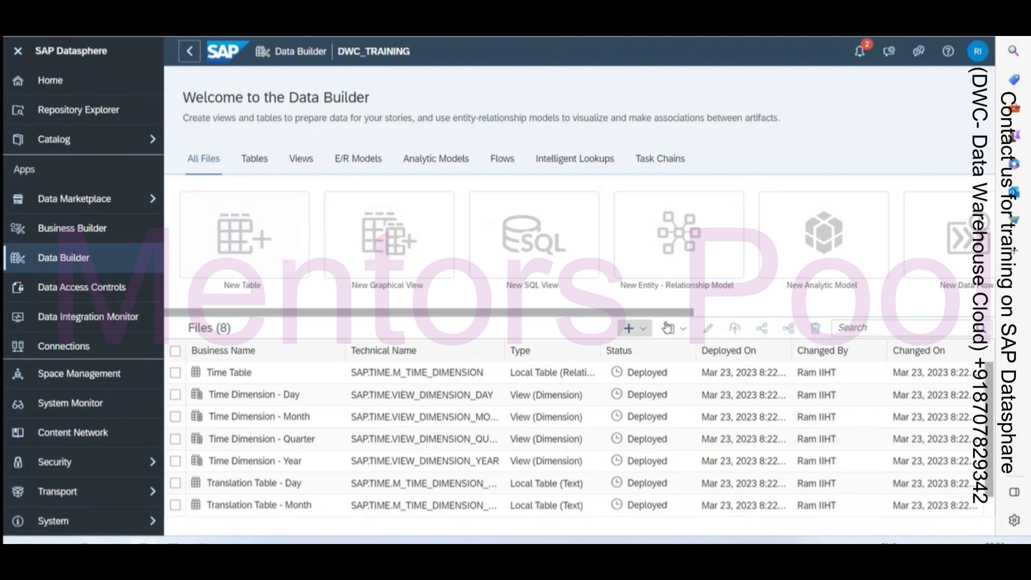
# - Choose Import CSV File from the Import options above the Files list
pyautogui.click(691, 328)
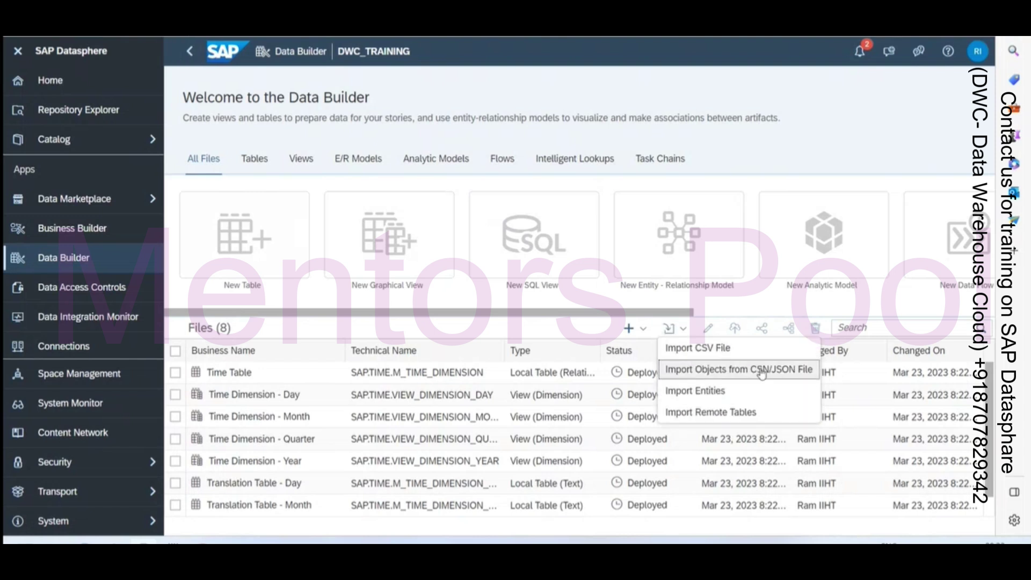
pyautogui.click(724, 350)
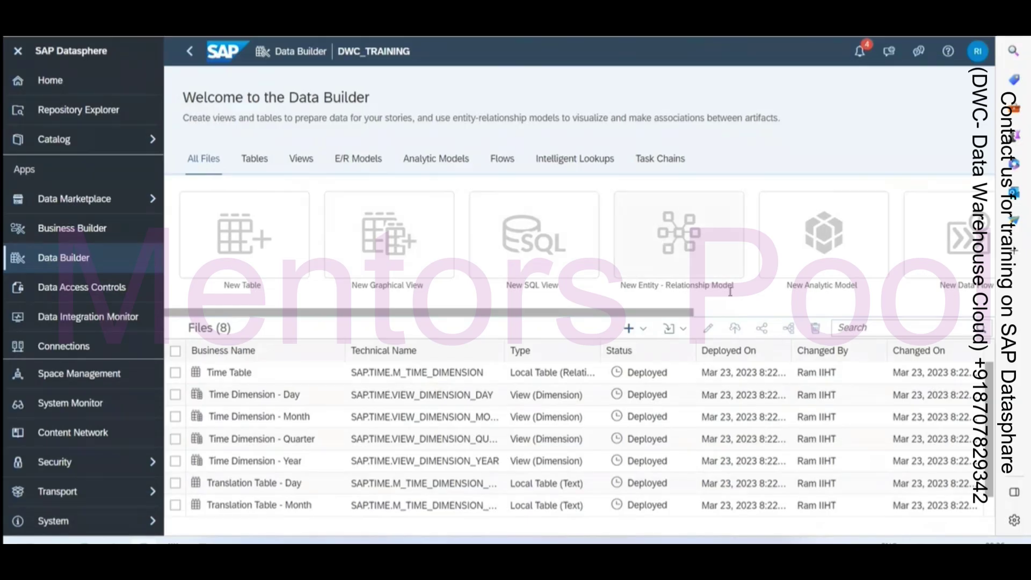
pyautogui.click(675, 328)
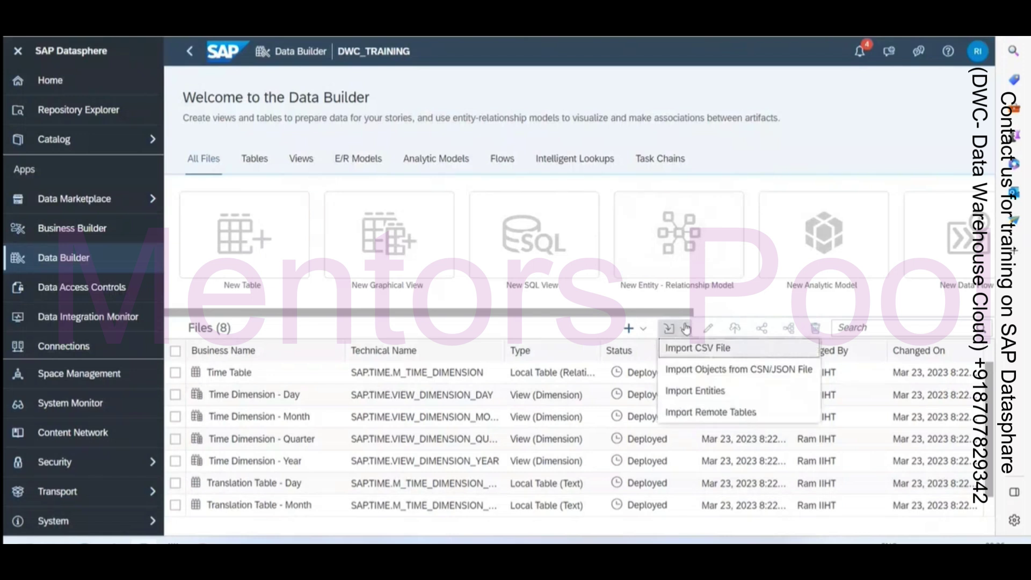
pyautogui.click(715, 349)
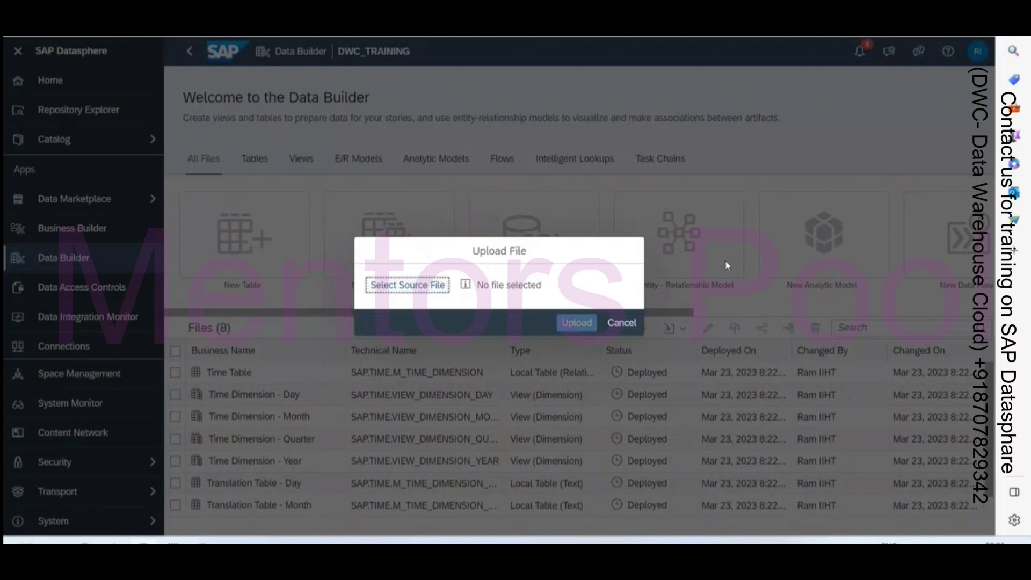
# - Upload SalesOrders.csv with Auto-detect delimiter and first row as column headers
pyautogui.click(420, 288)
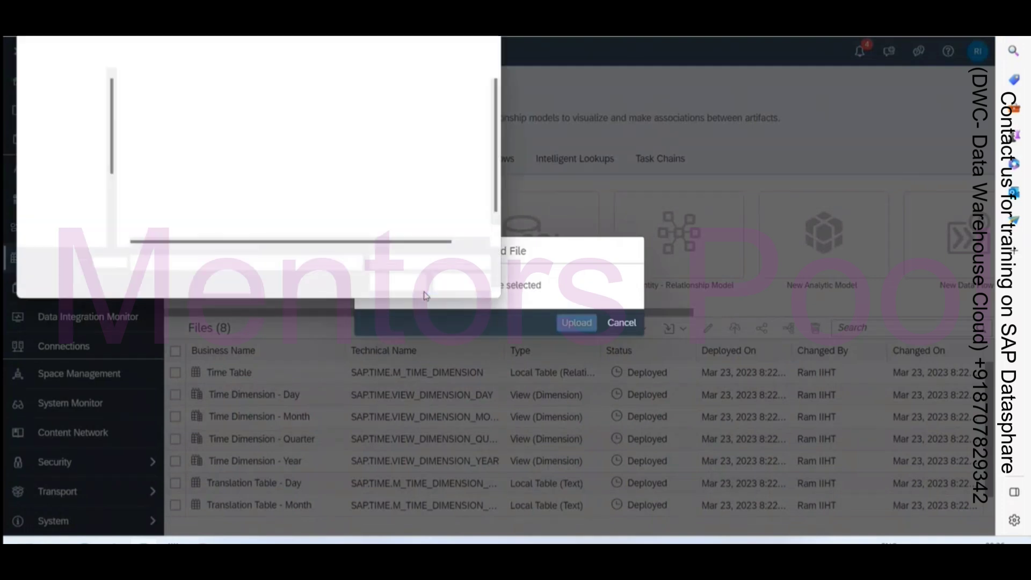
pyautogui.scroll(-1, 217, 186)
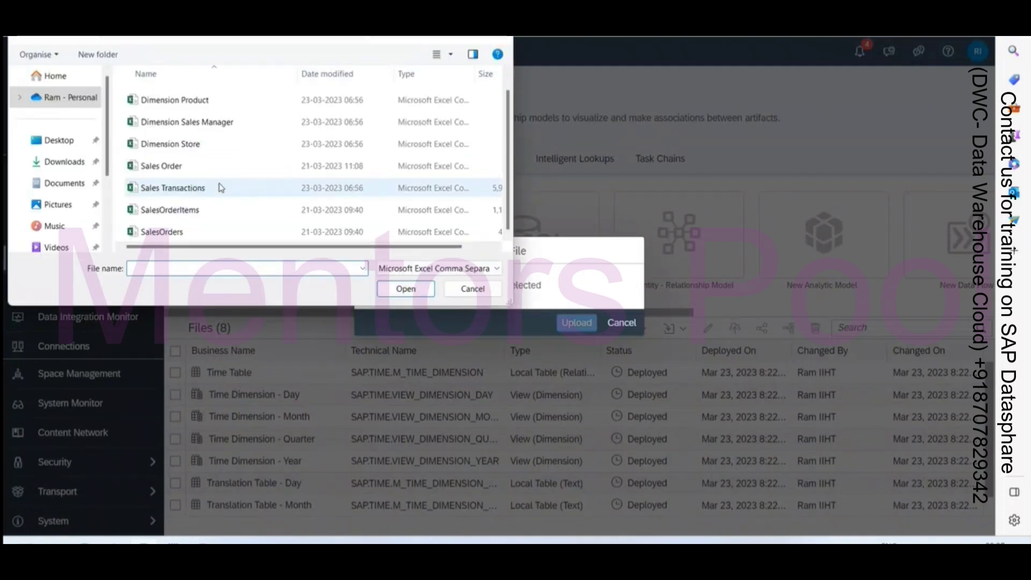
pyautogui.doubleClick(190, 231)
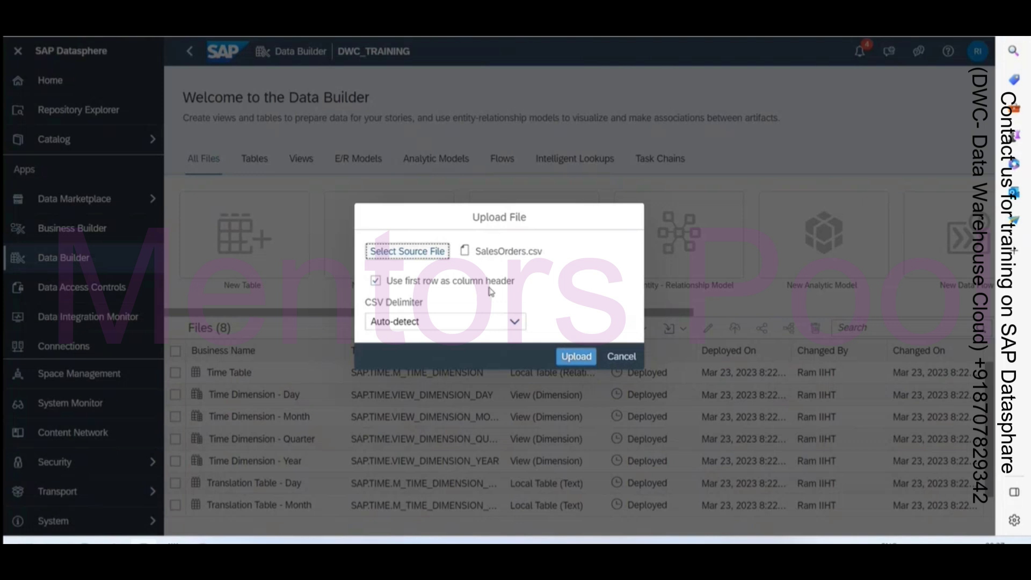
pyautogui.click(514, 321)
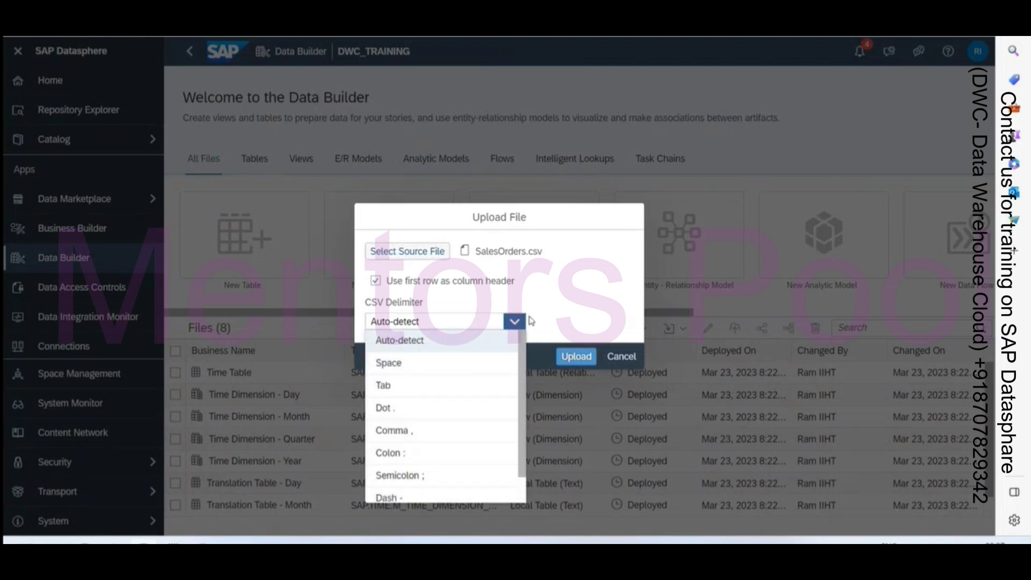
pyautogui.click(419, 321)
pyautogui.click(570, 355)
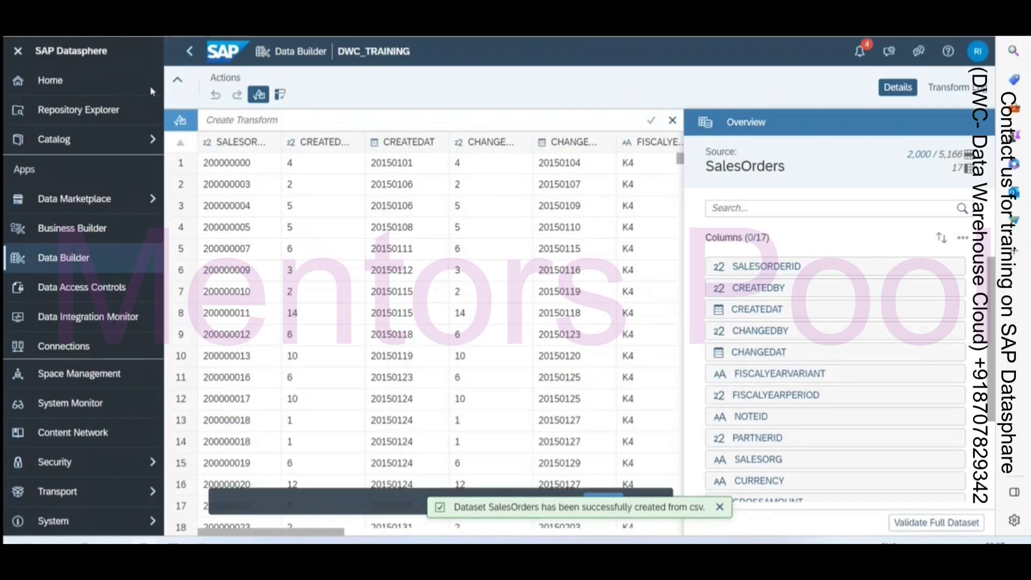
pyautogui.click(18, 51)
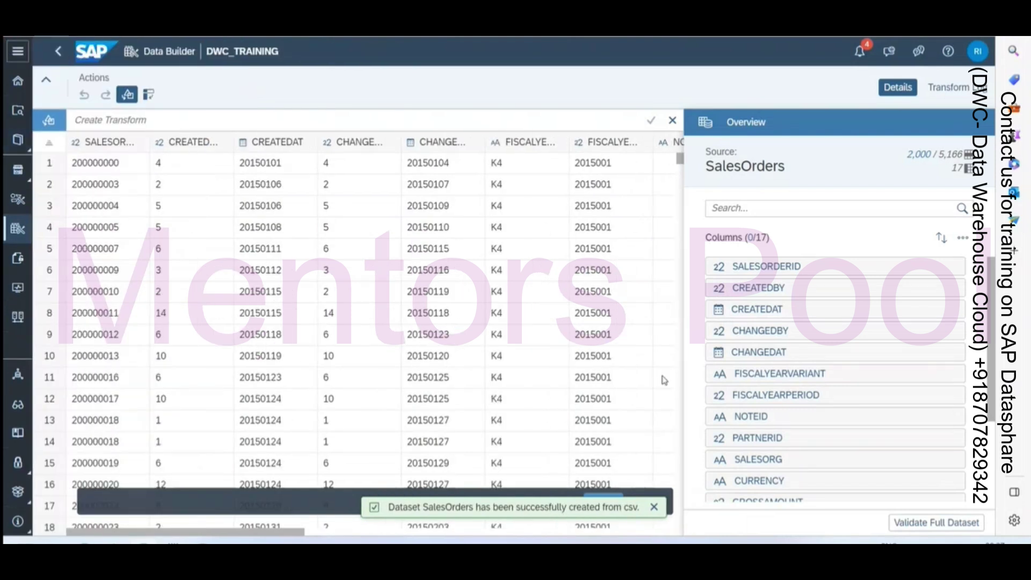
pyautogui.moveTo(268, 533); pyautogui.dragTo(138, 131)
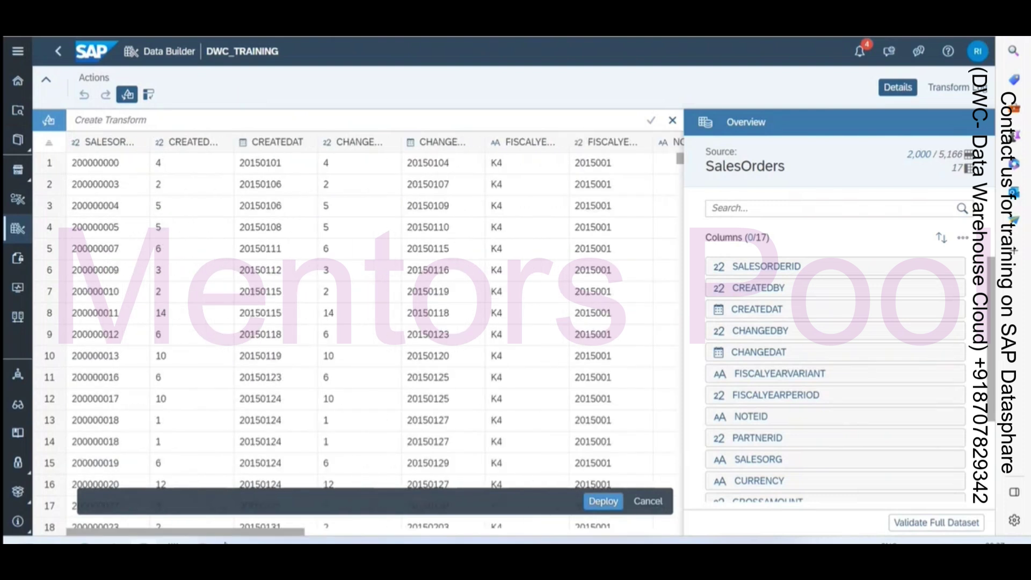
pyautogui.click(124, 121)
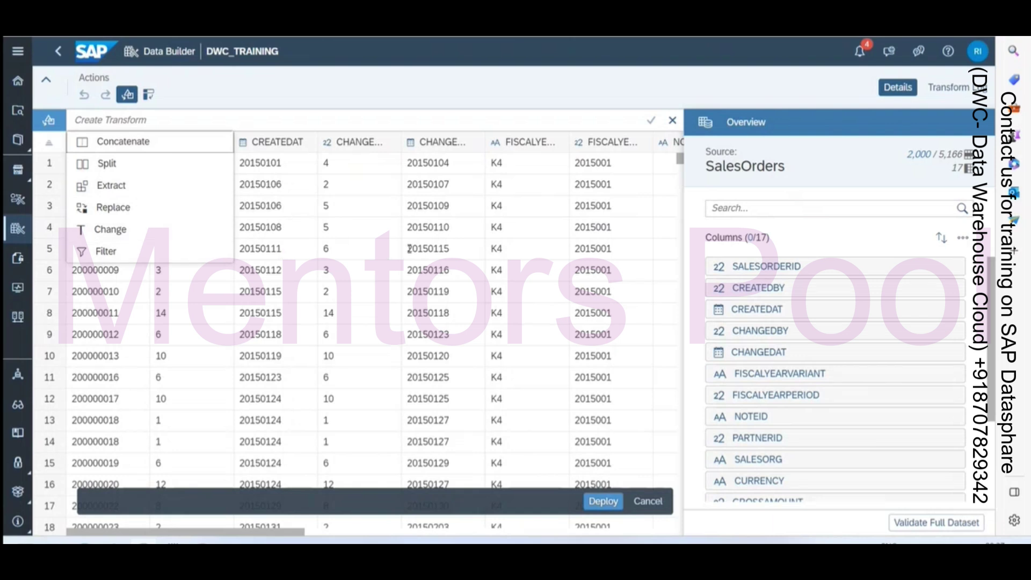
pyautogui.click(357, 215)
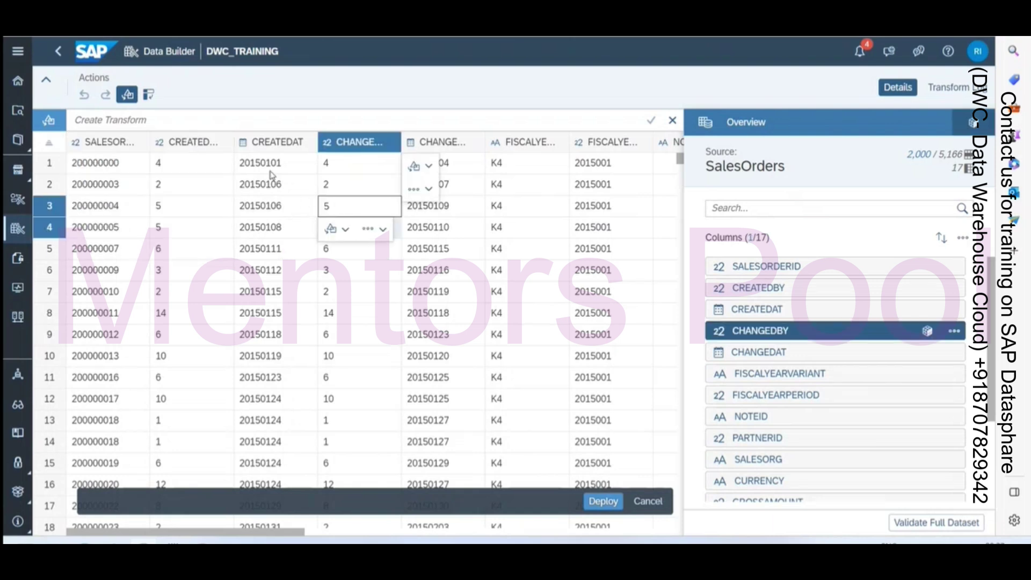
pyautogui.click(274, 163)
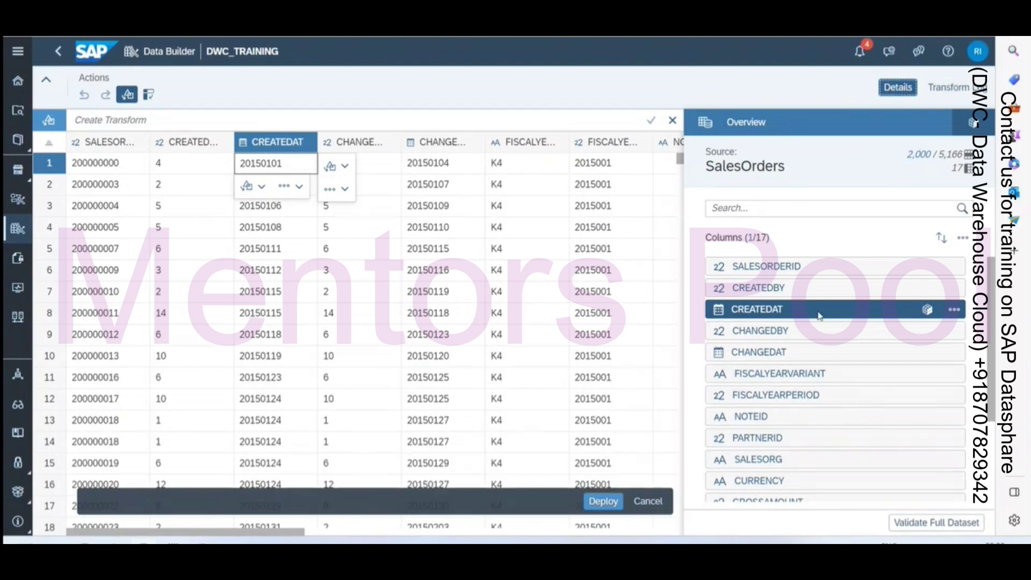
pyautogui.scroll(-2, 821, 290)
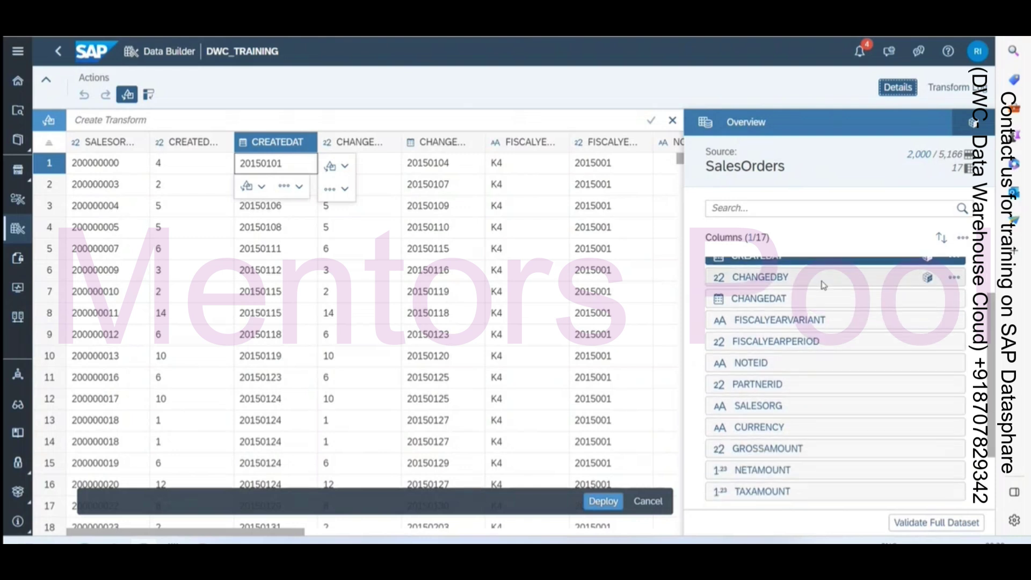
pyautogui.scroll(-2, 824, 285)
pyautogui.scroll(4, 796, 299)
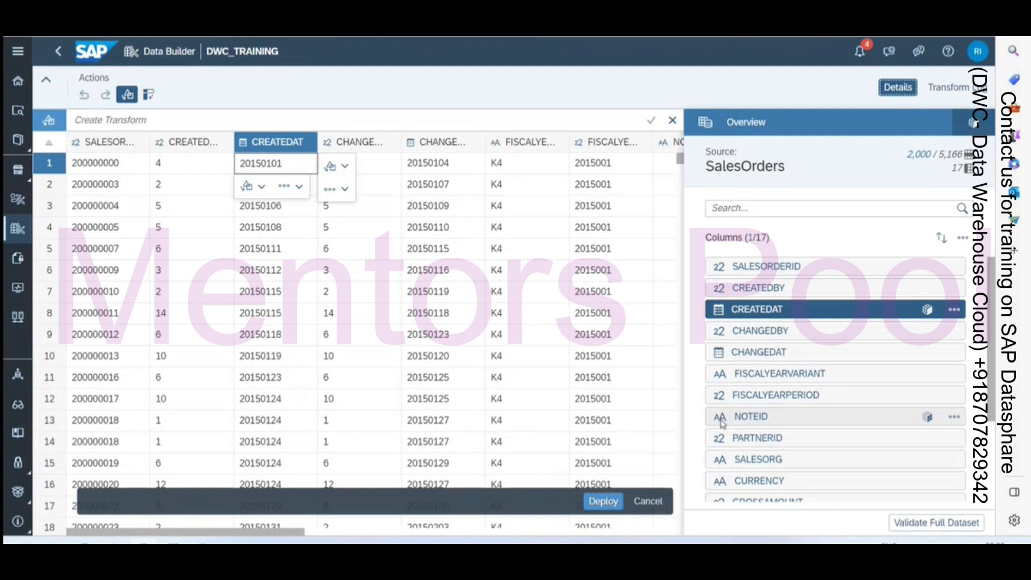
pyautogui.scroll(-3, 722, 422)
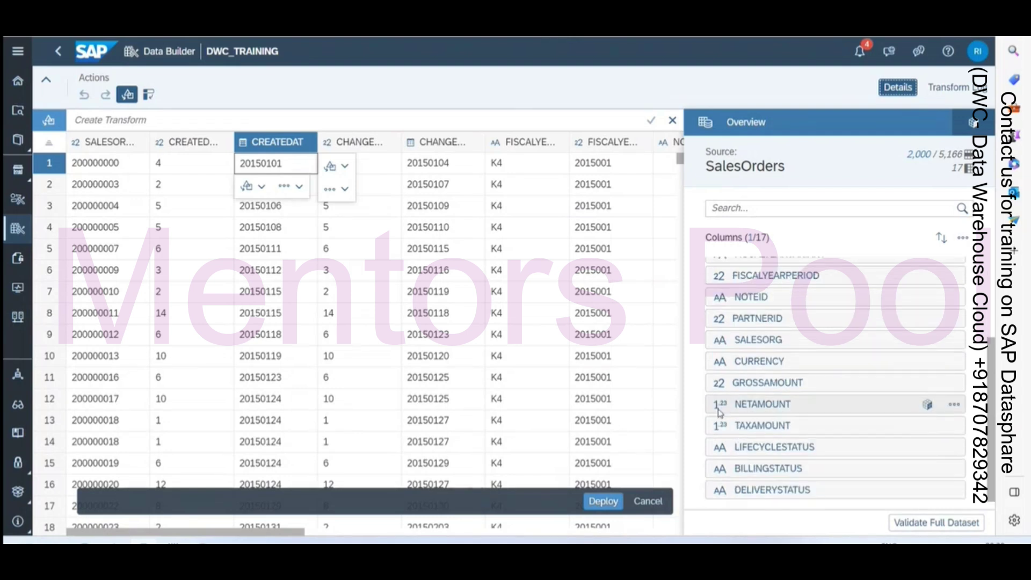
pyautogui.scroll(3, 721, 412)
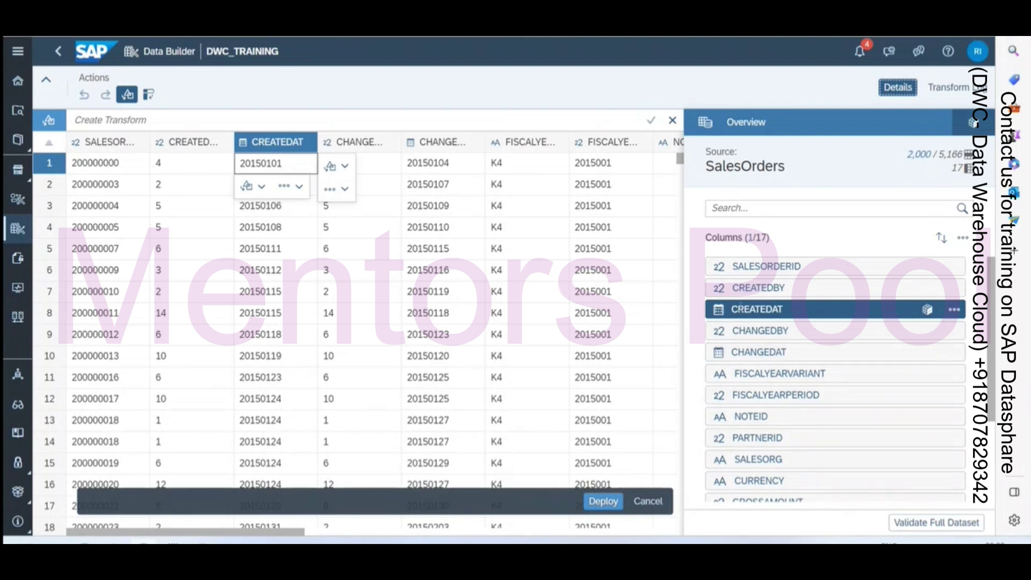
# - Edit the SALESORDERID column header to read SALES ORDERID
pyautogui.click(867, 268)
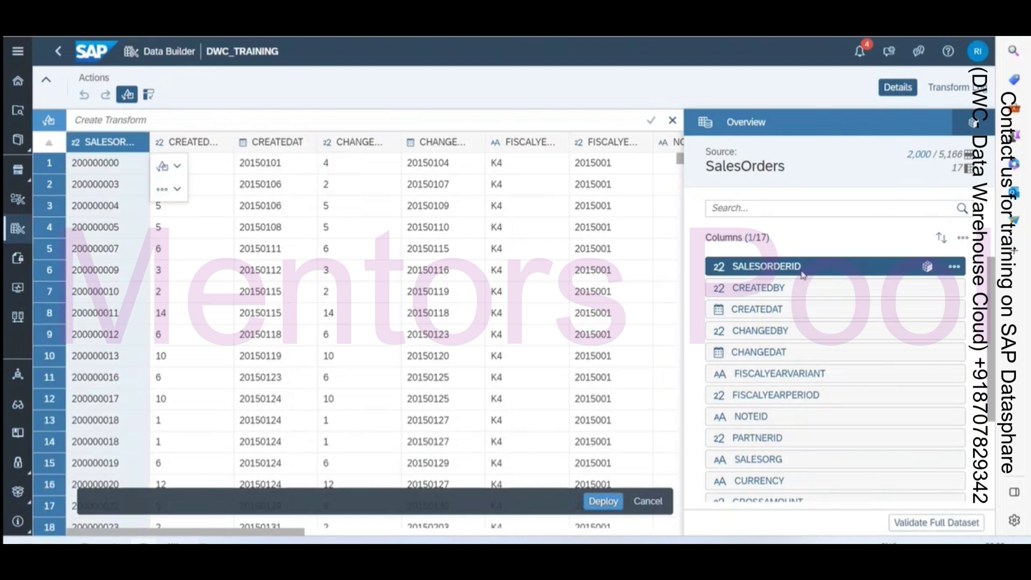
pyautogui.doubleClick(103, 142)
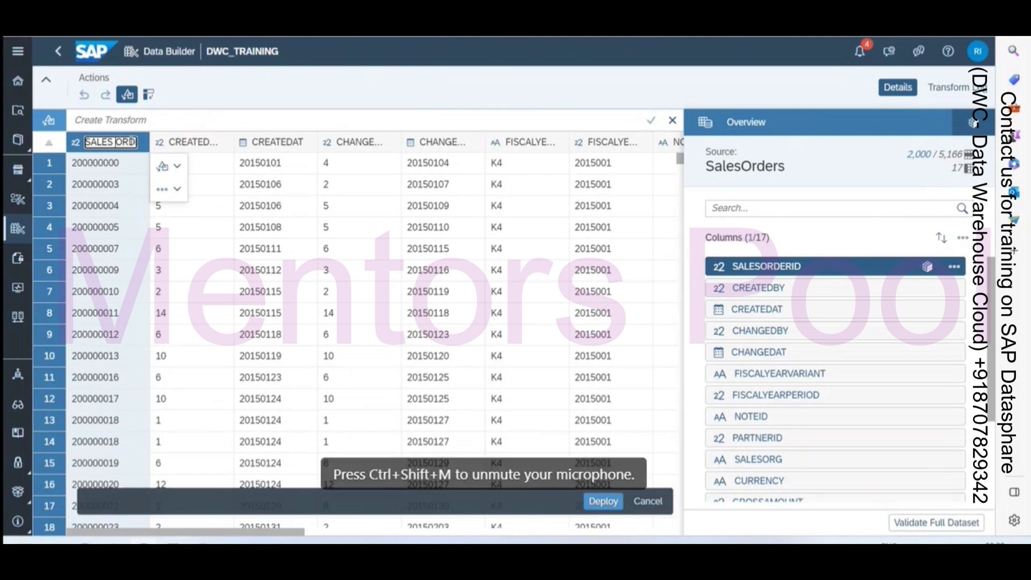
pyautogui.press('Return')
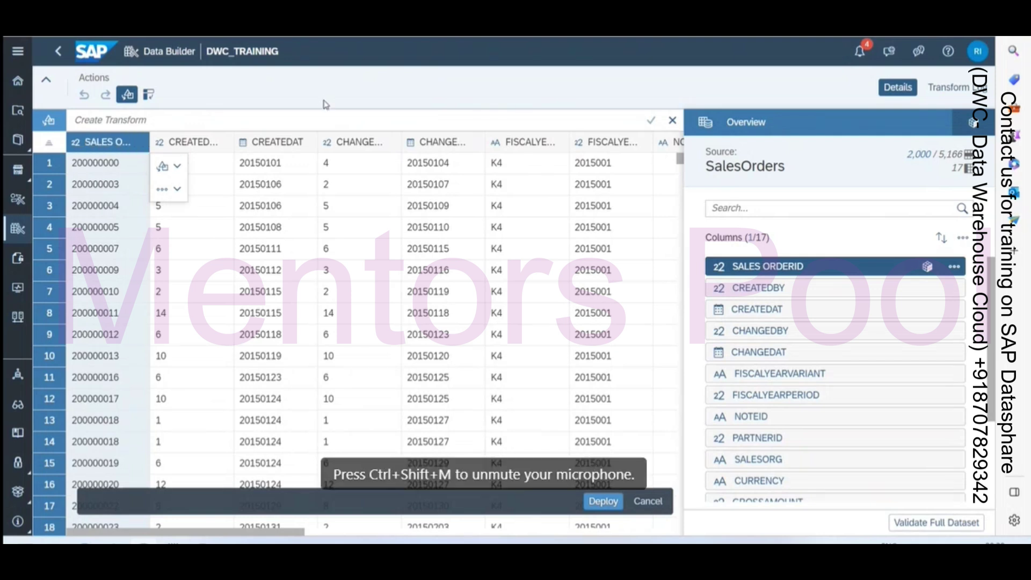
pyautogui.doubleClick(119, 145)
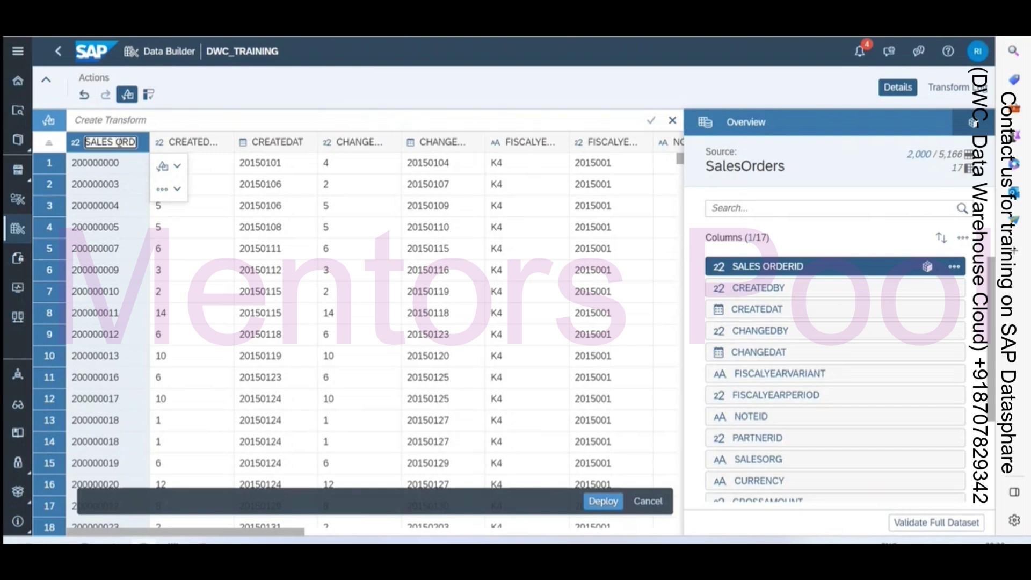
pyautogui.click(796, 253)
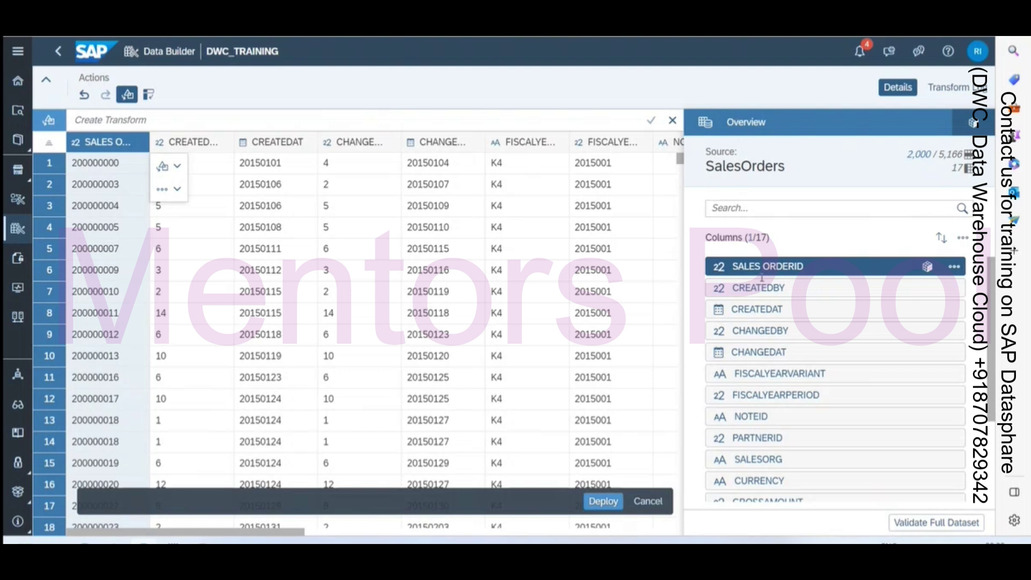
# - Rename the SALES ORDERID column to SALES ORDER ID and make its data type String
pyautogui.click(927, 269)
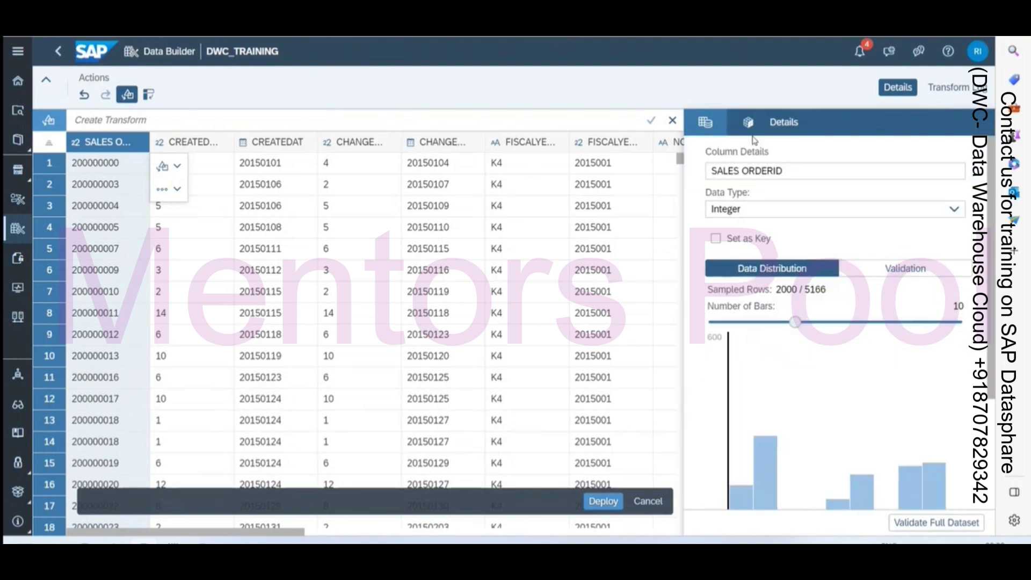
pyautogui.click(705, 122)
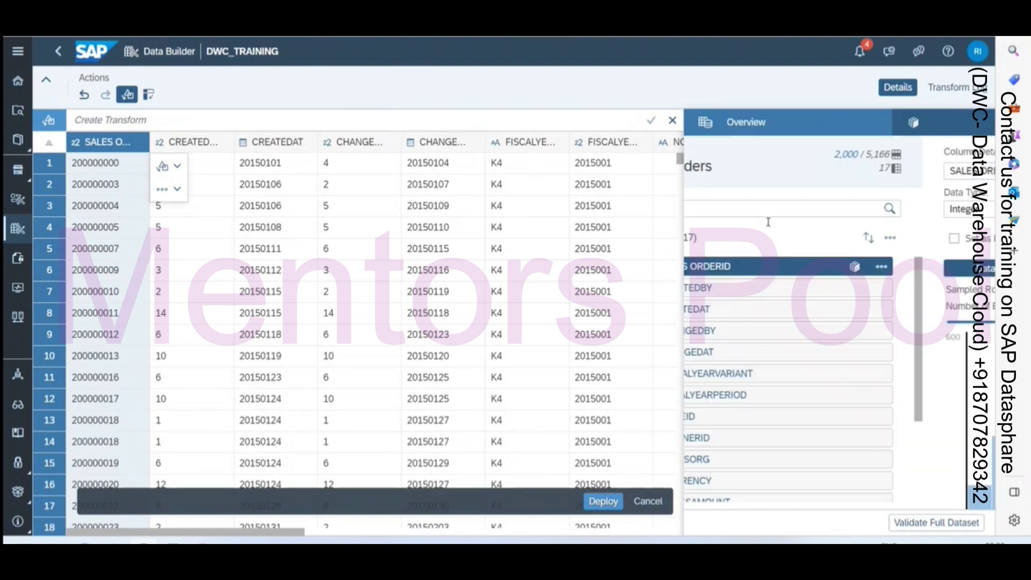
pyautogui.click(927, 267)
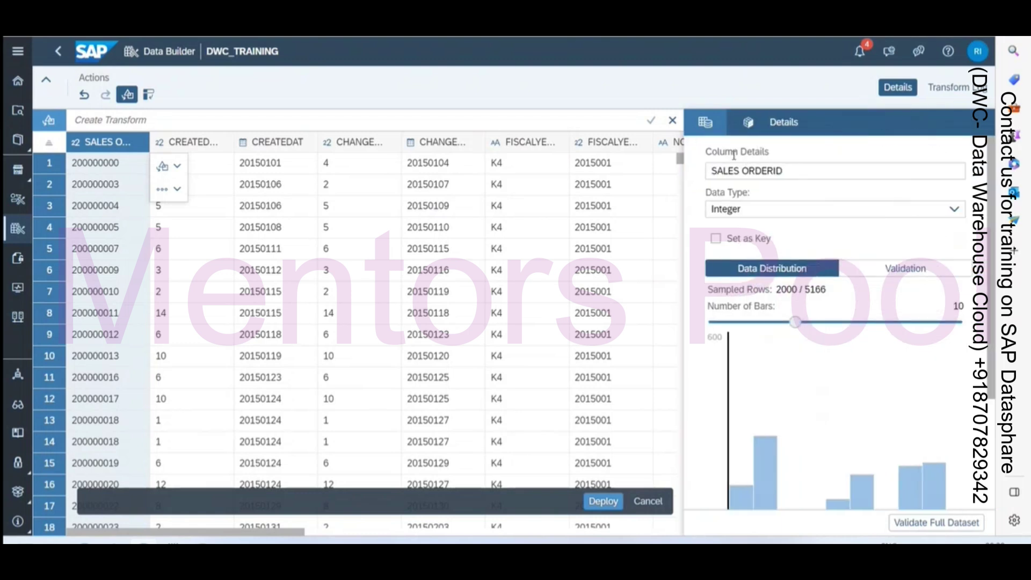
pyautogui.moveTo(711, 154); pyautogui.dragTo(780, 156)
pyautogui.click(782, 171)
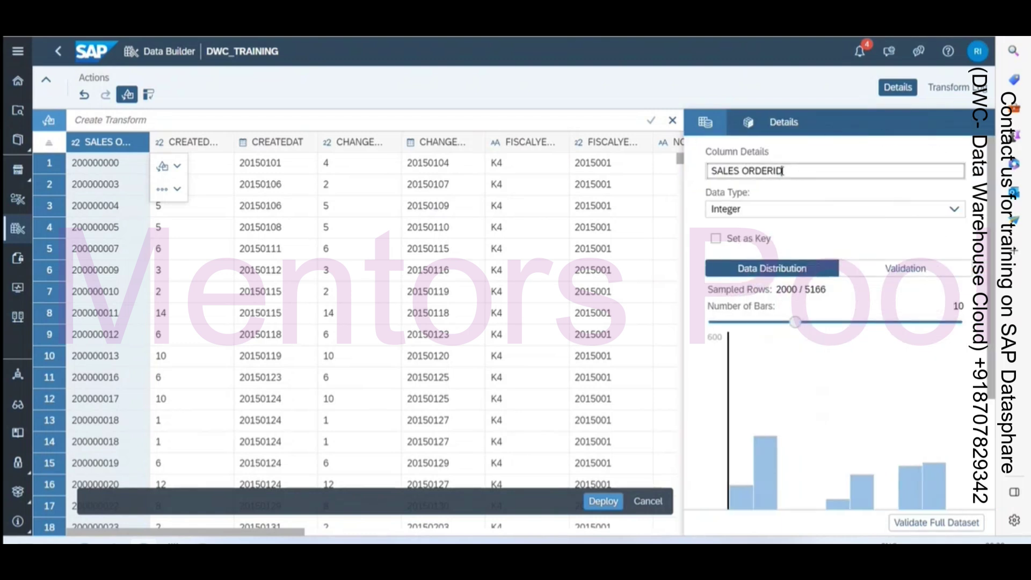
pyautogui.click(773, 170)
pyautogui.click(806, 208)
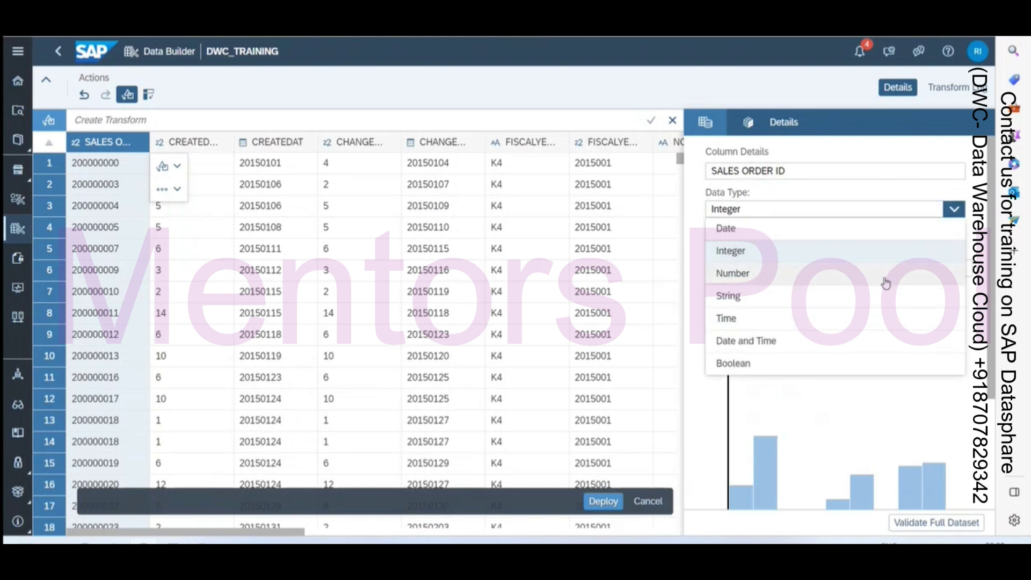
pyautogui.click(821, 302)
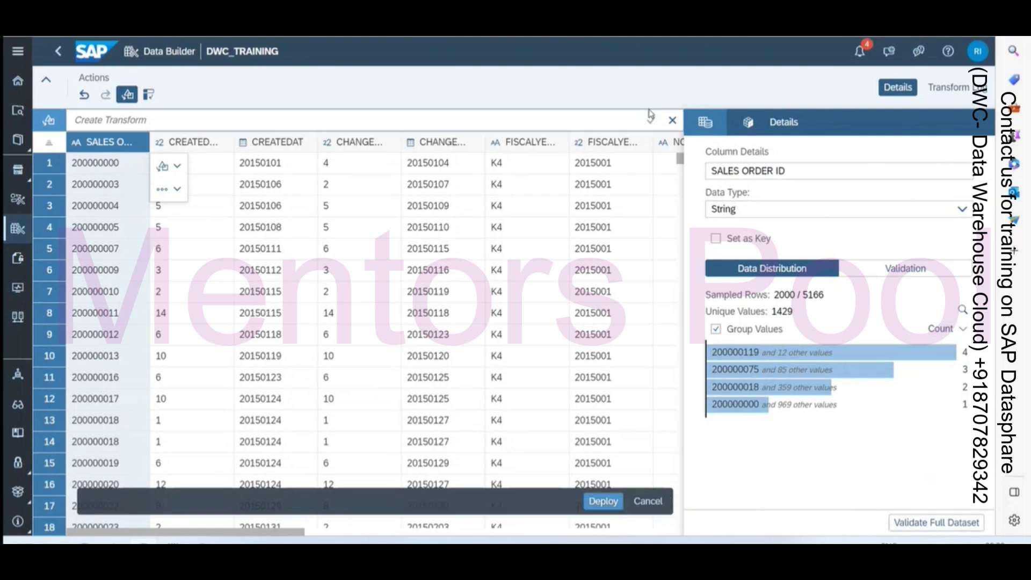
# - Rename the CREATEDBY column to CREATED BY
pyautogui.click(174, 143)
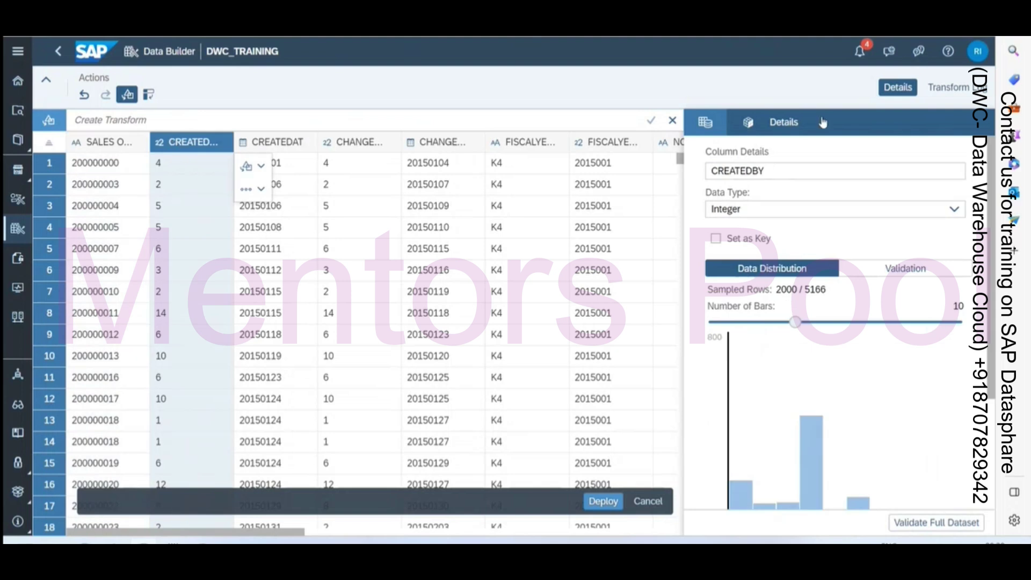
pyautogui.click(719, 122)
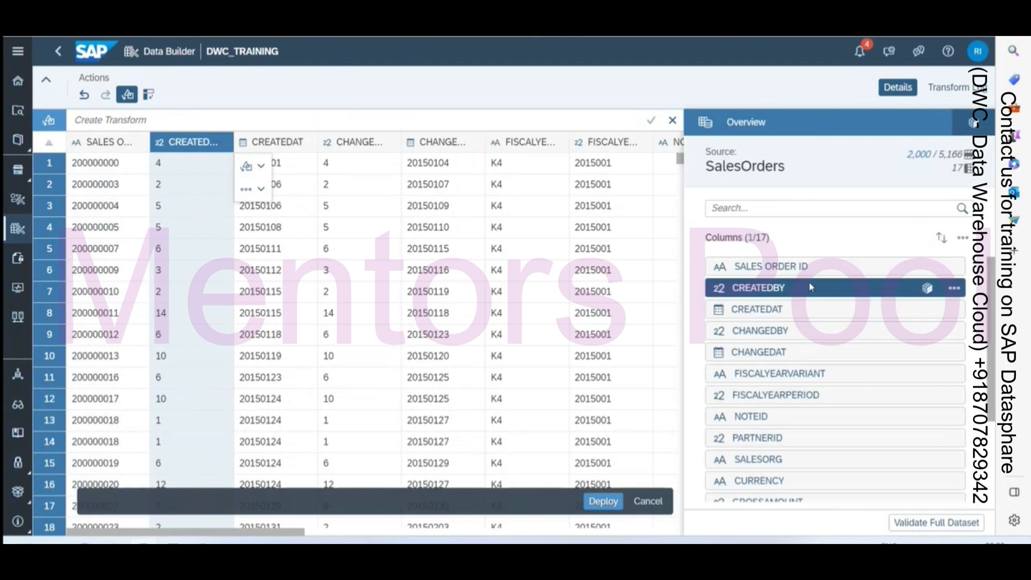
pyautogui.click(927, 290)
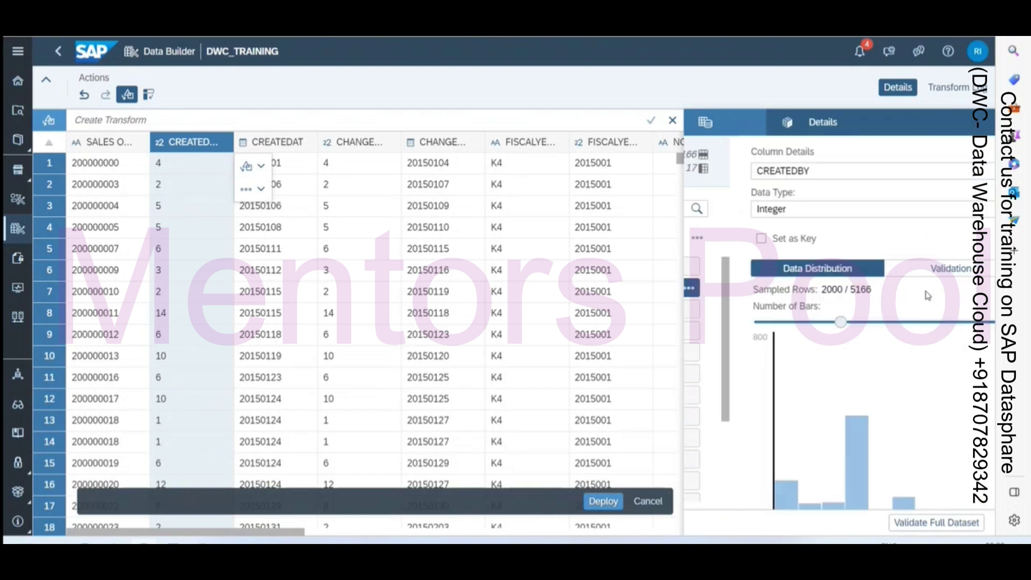
pyautogui.click(761, 176)
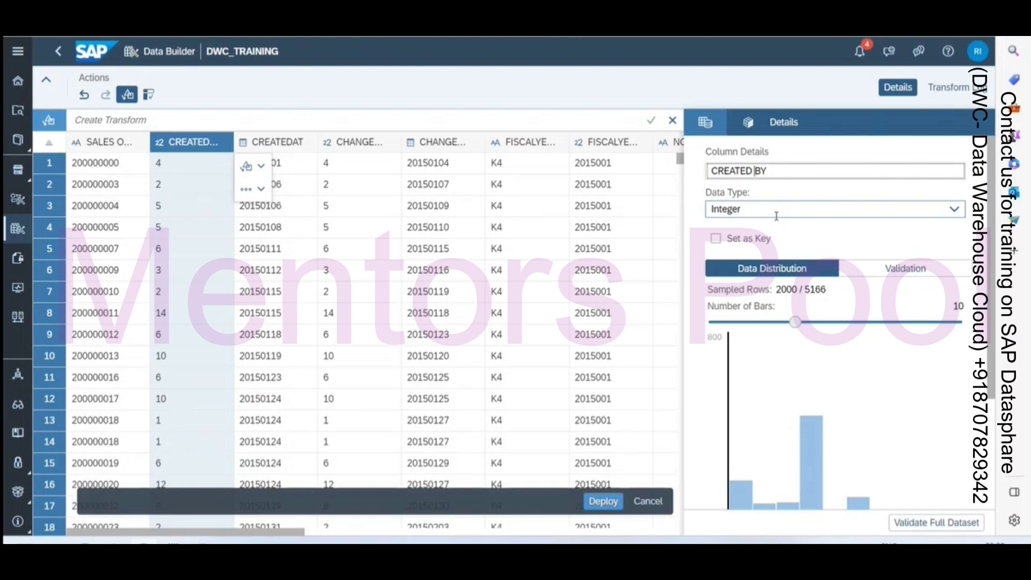
pyautogui.click(704, 124)
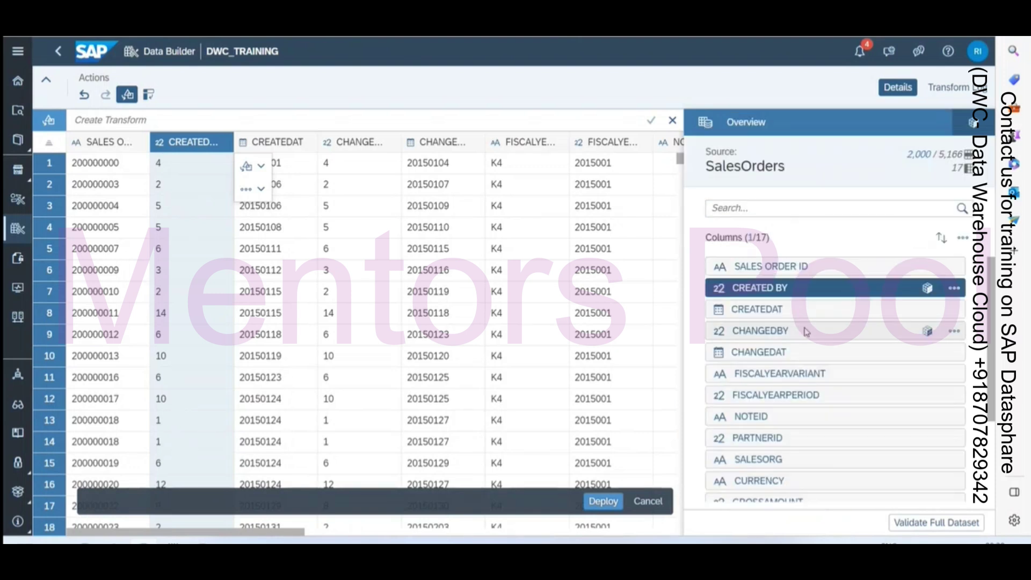
pyautogui.scroll(-3, 835, 346)
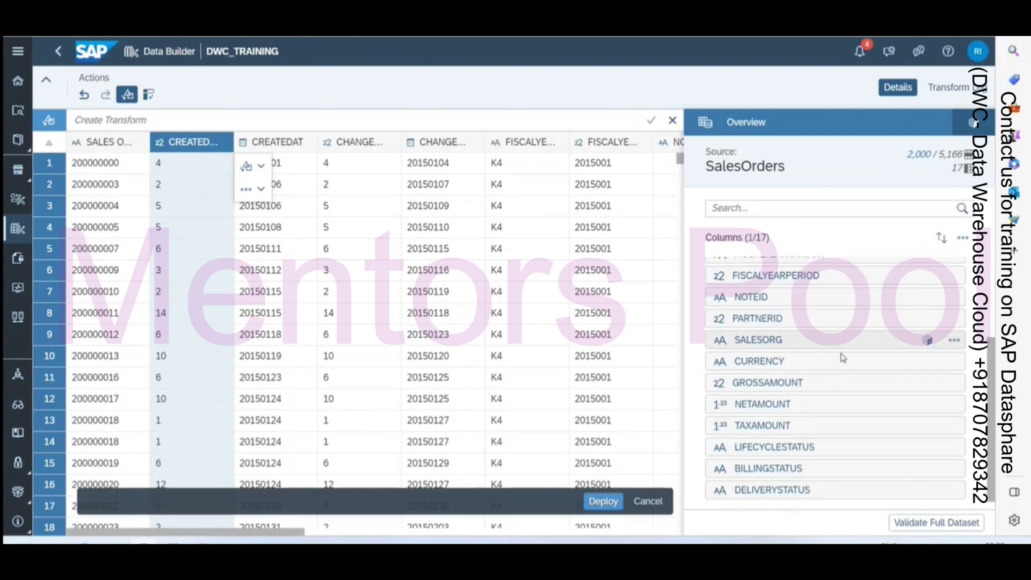
pyautogui.click(842, 402)
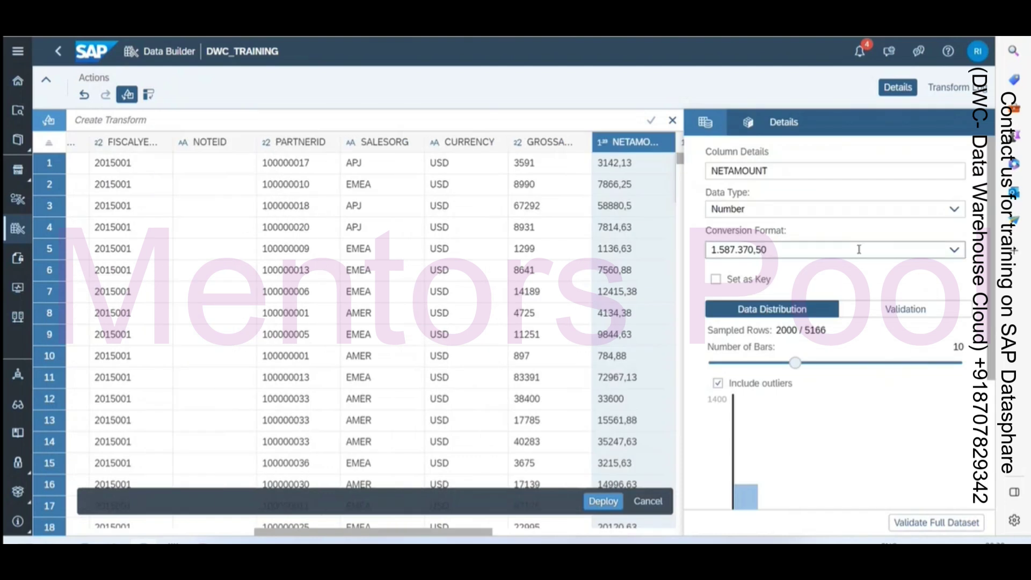
# - Leave NETAMOUNT as a Number column with the 1.587.370,50 conversion format, then return to the overview
pyautogui.click(952, 210)
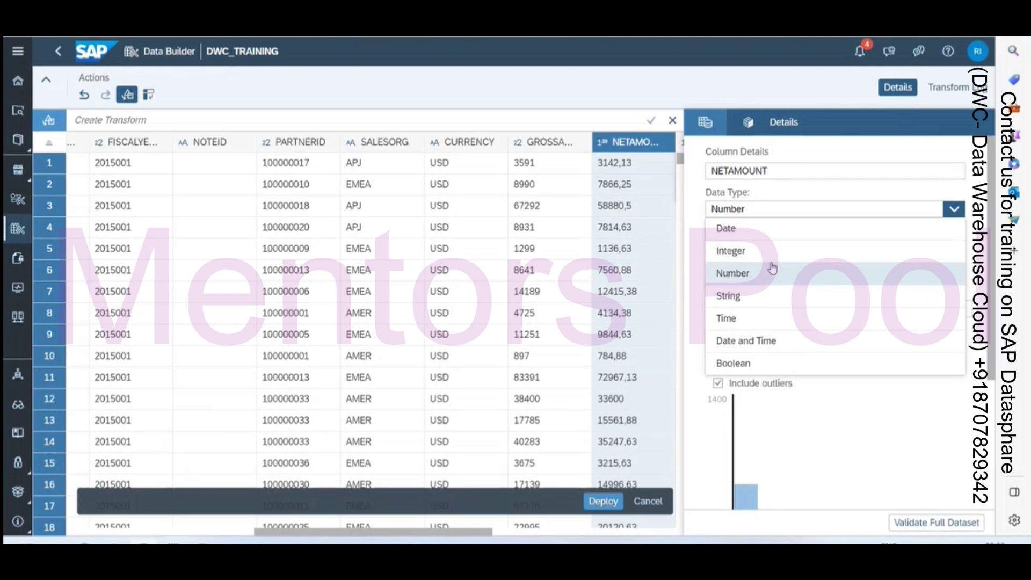
pyautogui.click(784, 252)
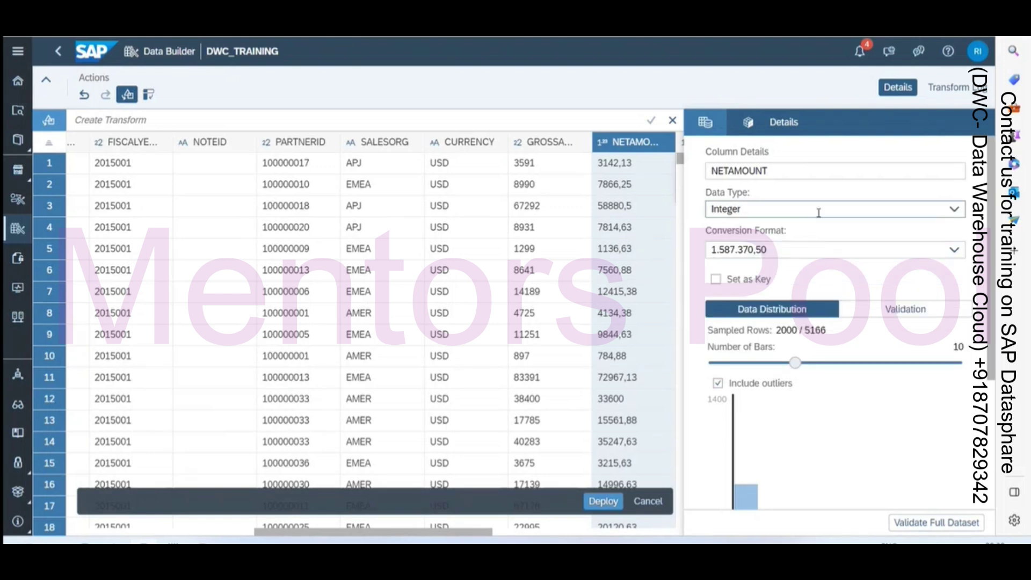
pyautogui.click(945, 209)
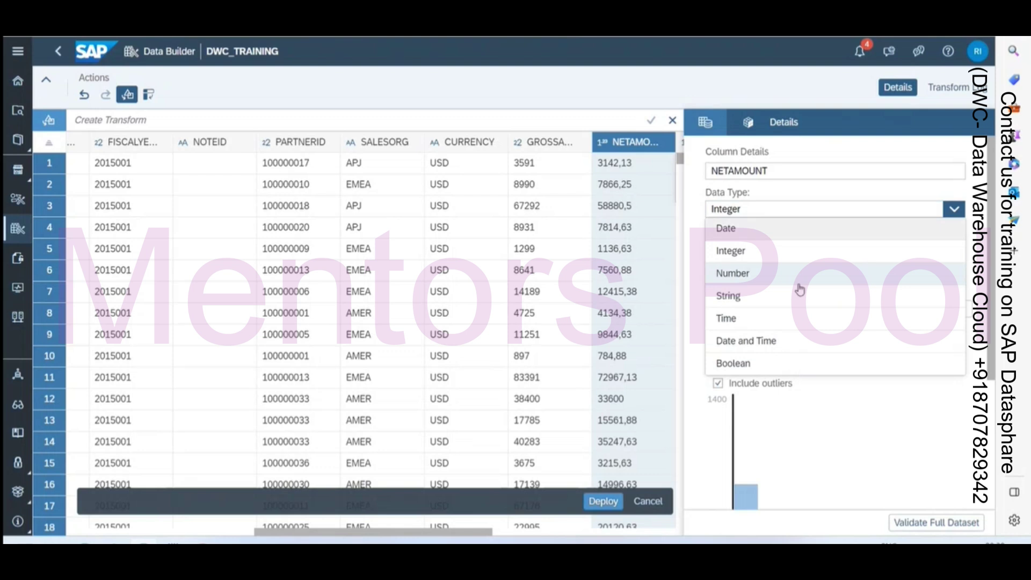
pyautogui.click(908, 178)
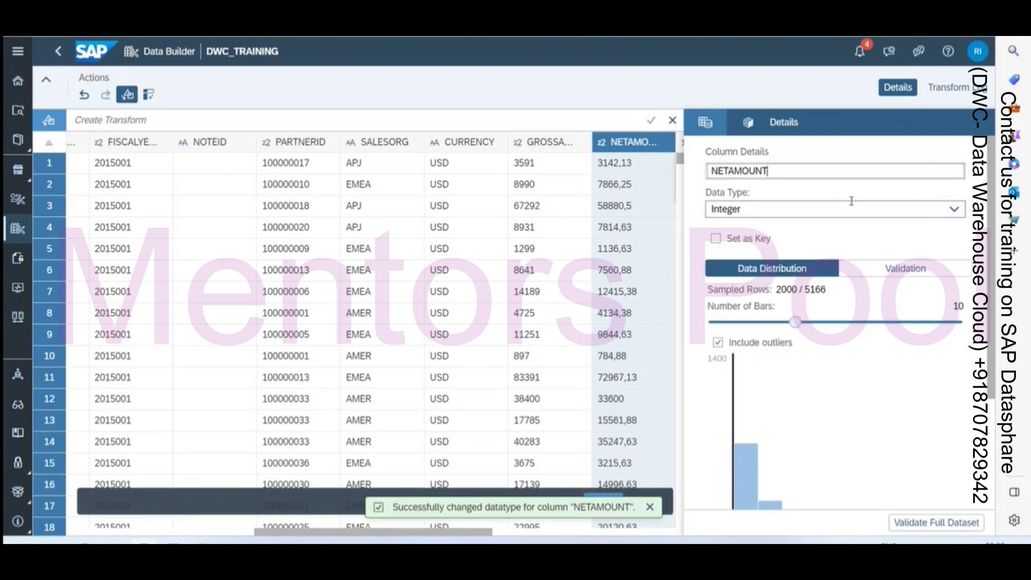
pyautogui.click(798, 209)
pyautogui.click(769, 272)
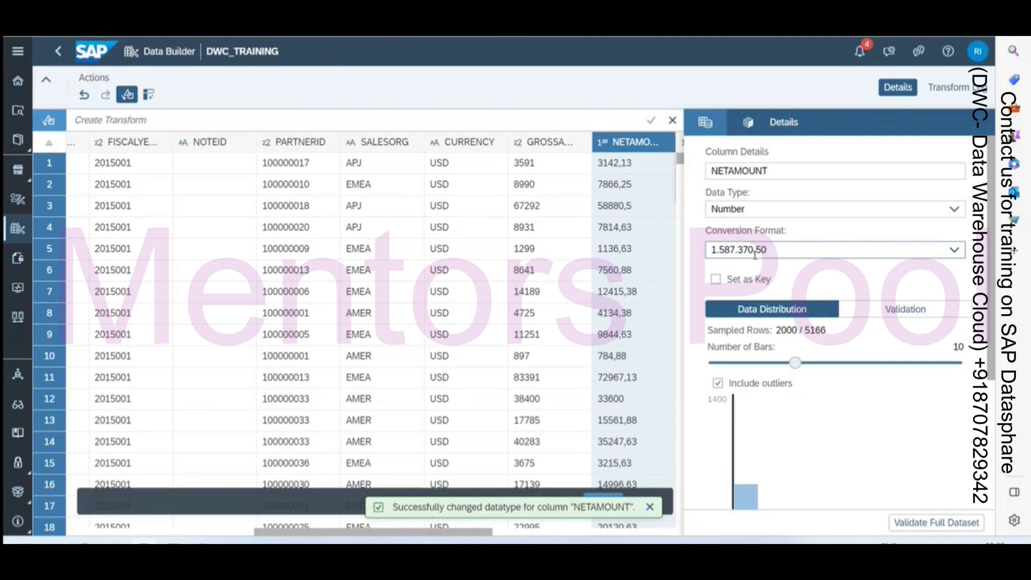
pyautogui.moveTo(724, 249); pyautogui.dragTo(953, 257)
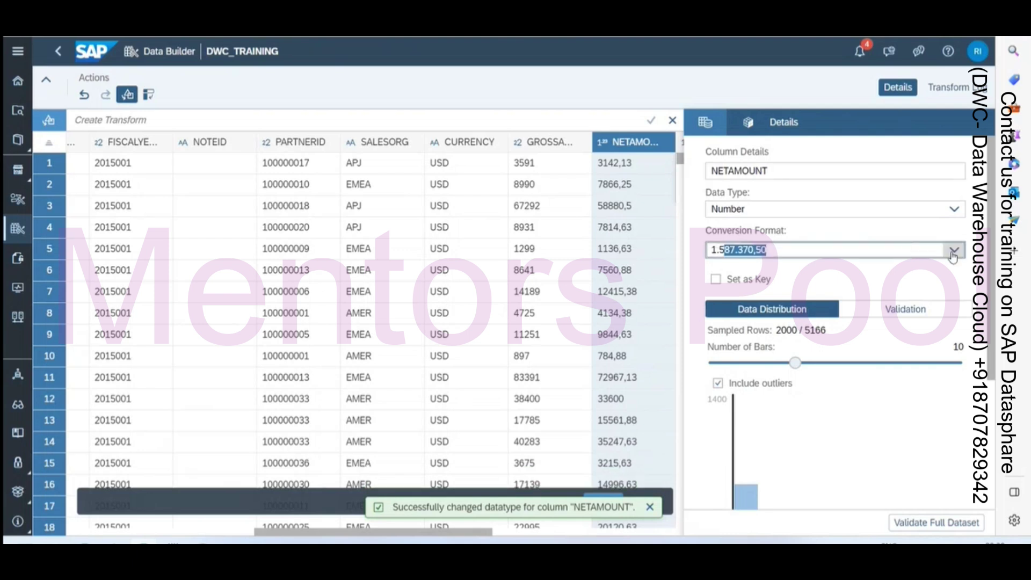
pyautogui.click(952, 252)
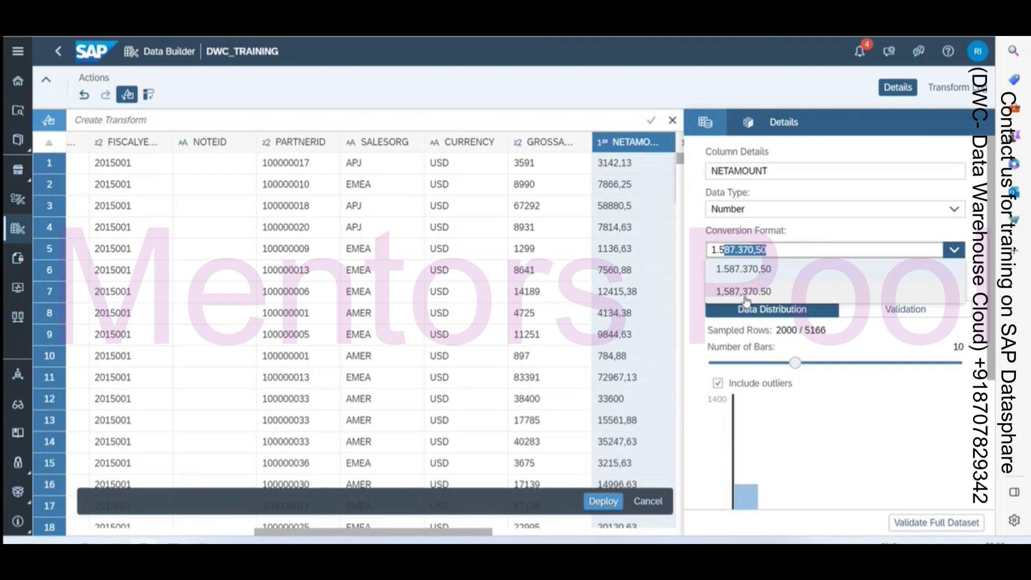
pyautogui.click(833, 243)
pyautogui.click(720, 132)
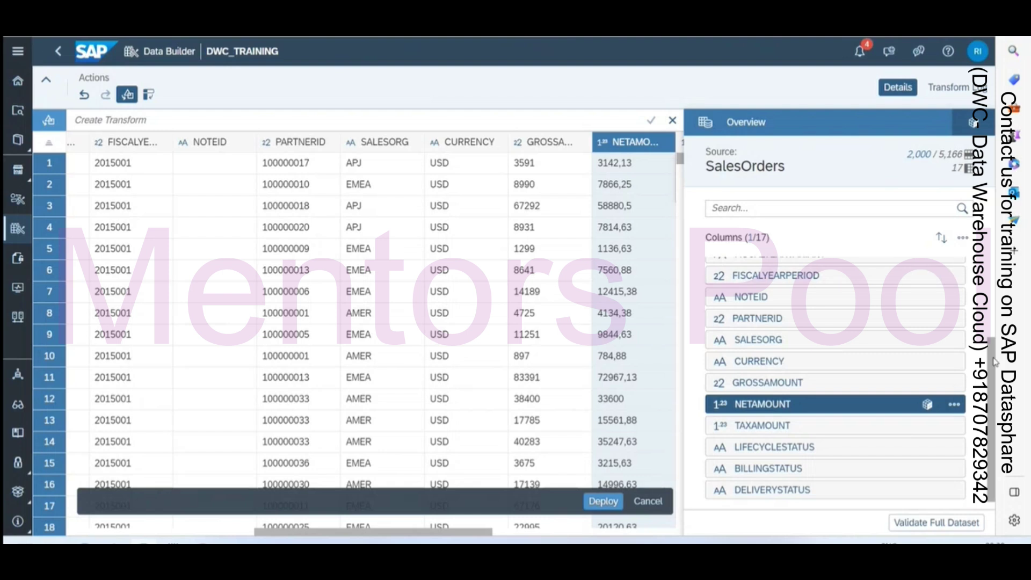
pyautogui.scroll(3, 885, 279)
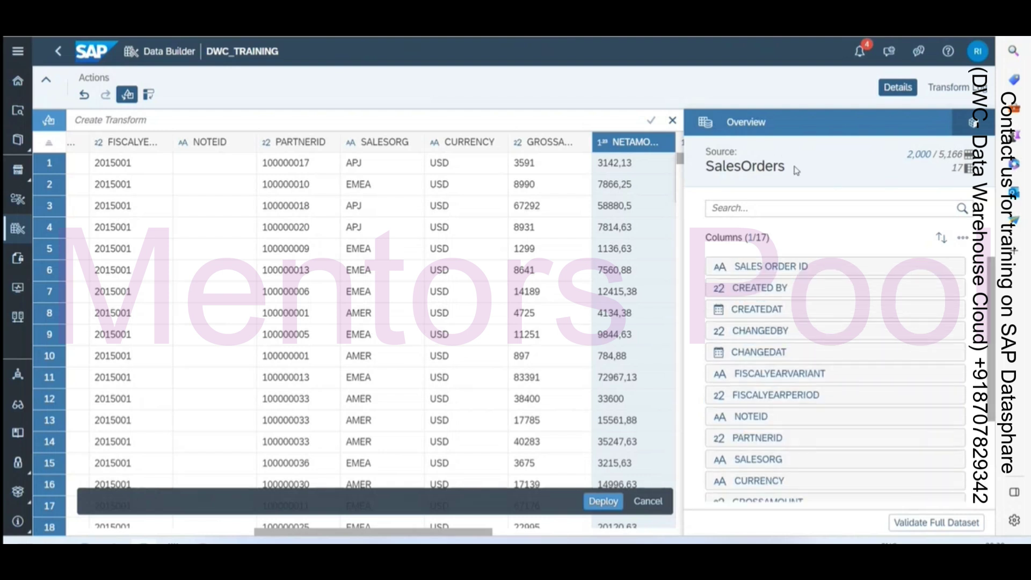
pyautogui.doubleClick(730, 167)
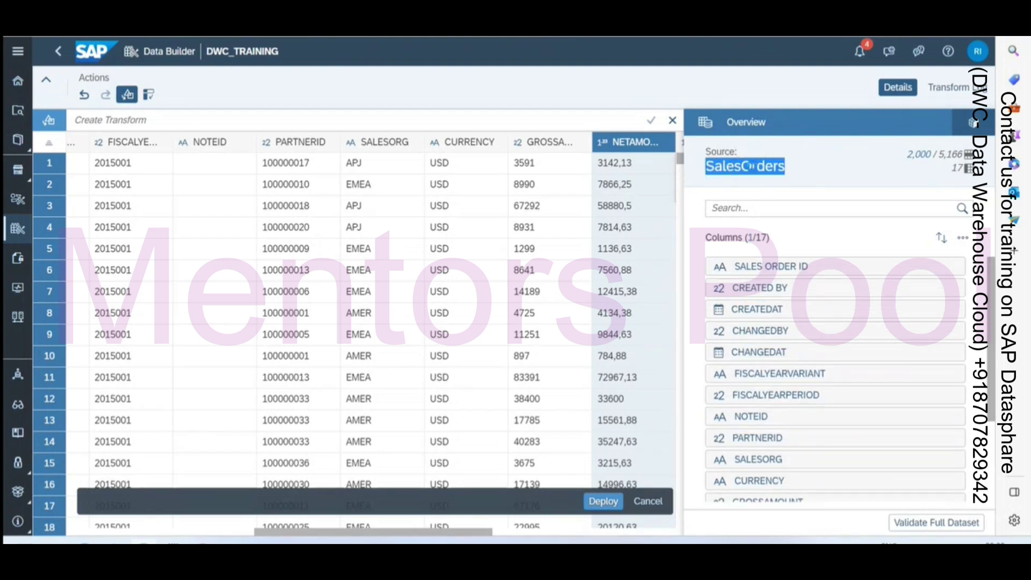
pyautogui.click(827, 169)
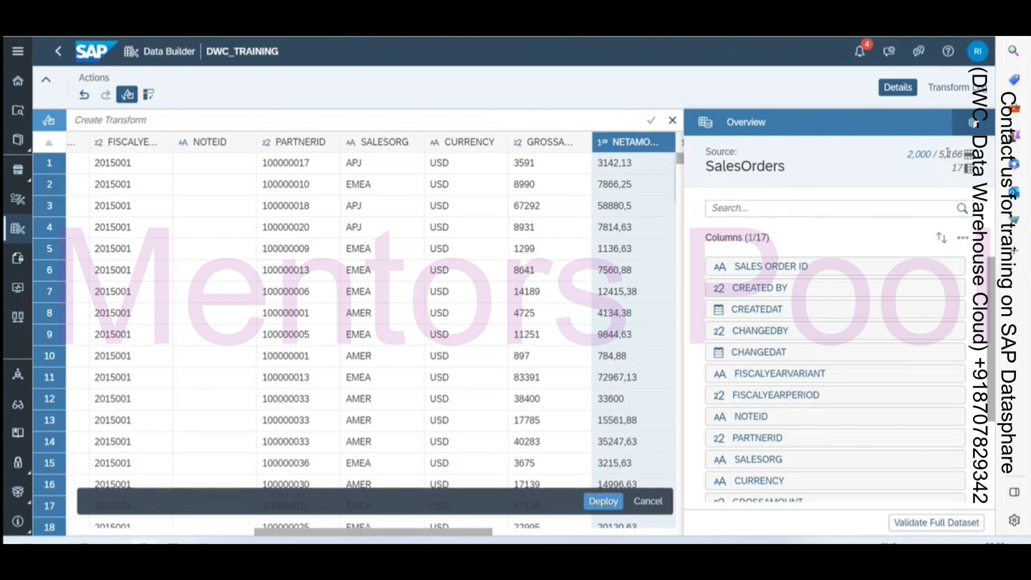
pyautogui.click(957, 167)
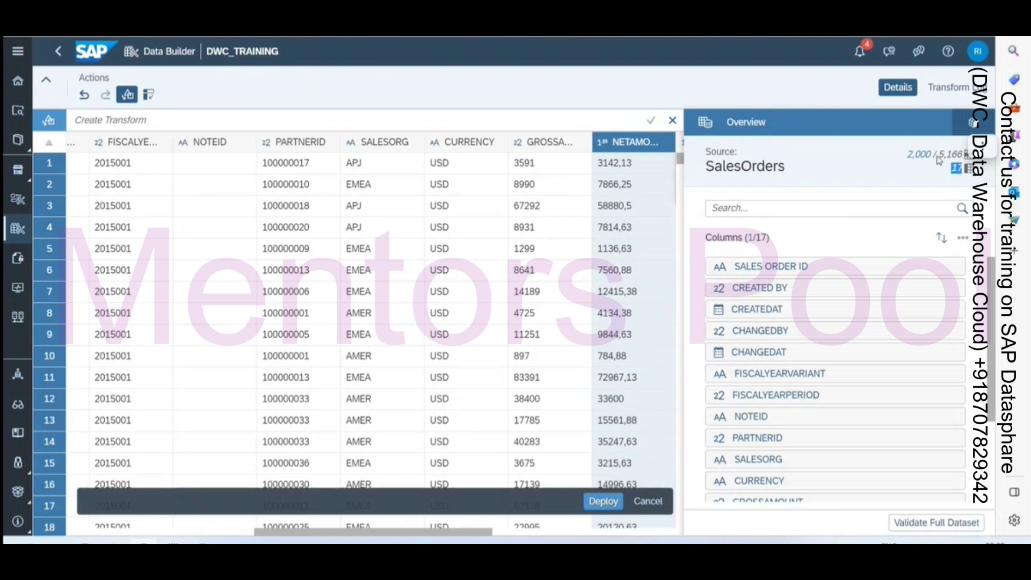
pyautogui.doubleClick(940, 156)
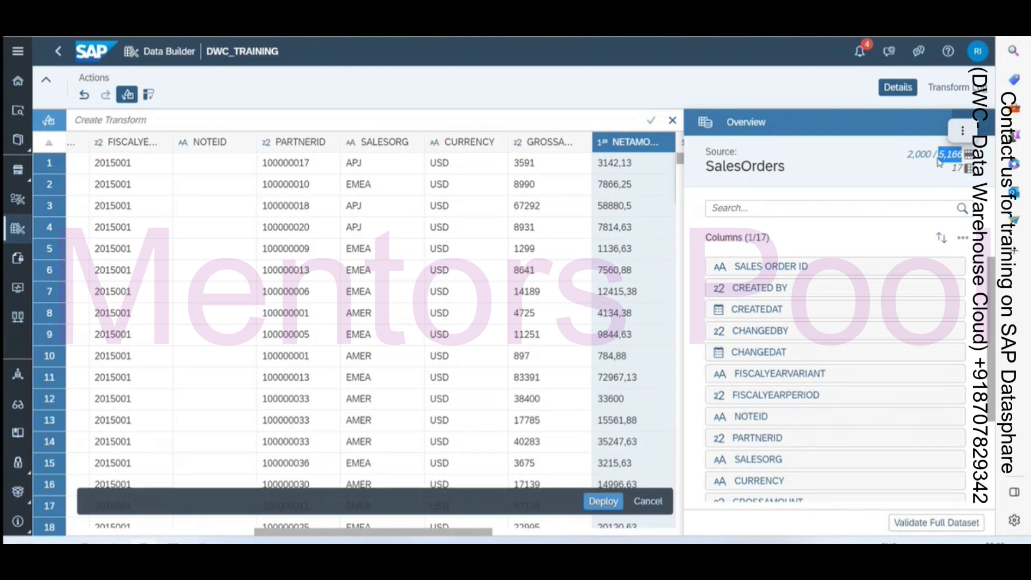
pyautogui.doubleClick(918, 154)
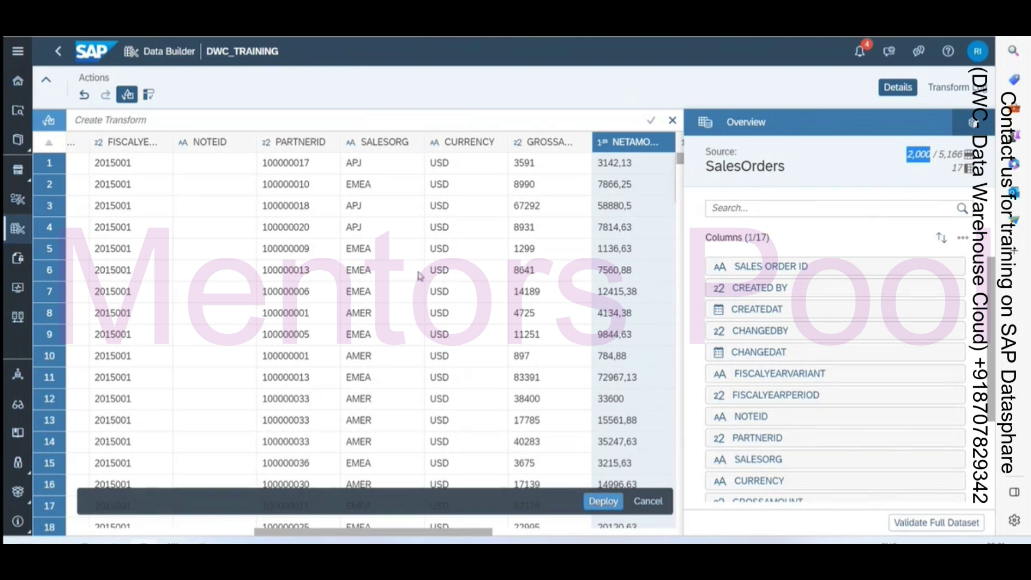
pyautogui.click(347, 203)
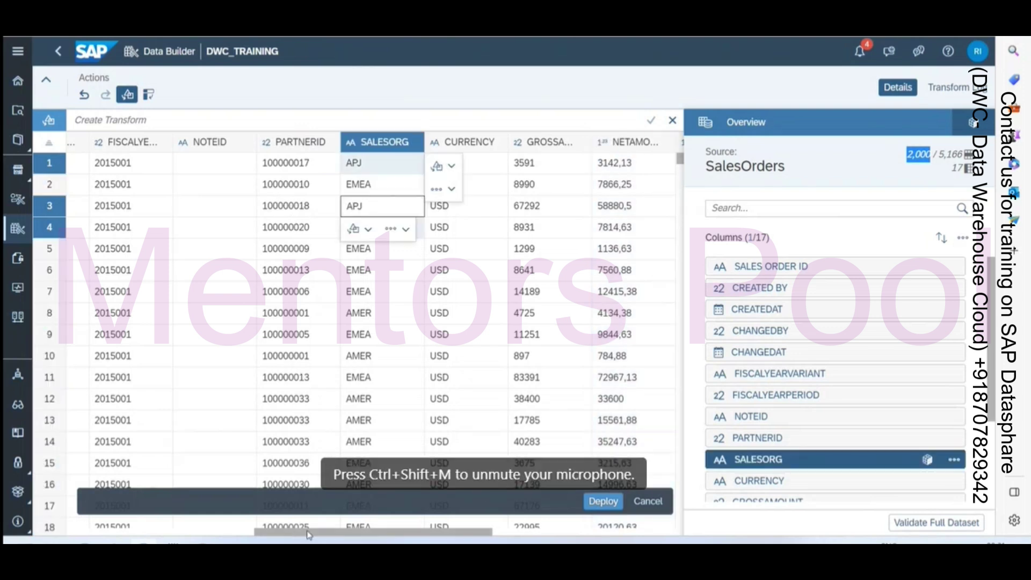
pyautogui.moveTo(308, 534); pyautogui.dragTo(134, 535)
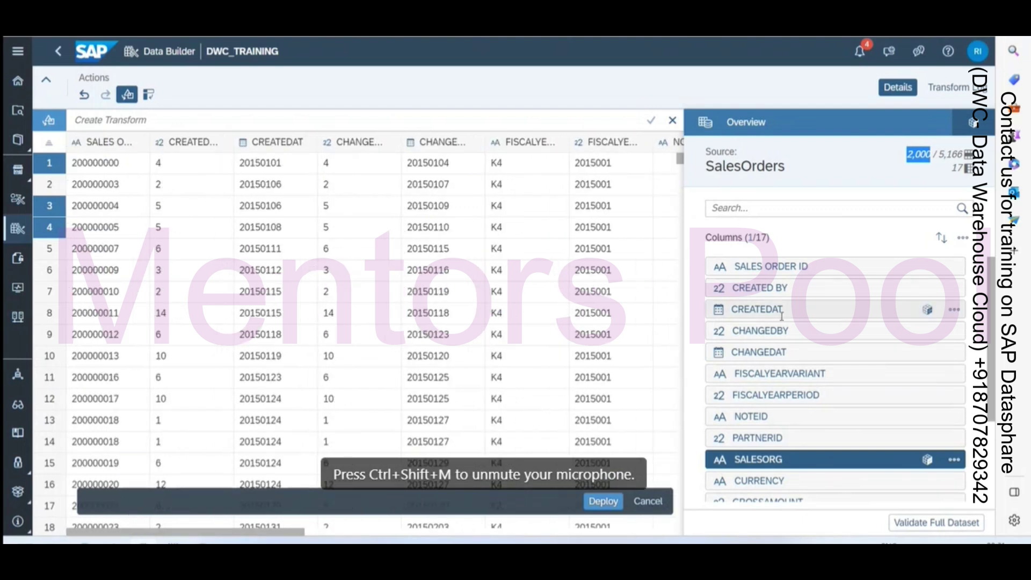
pyautogui.click(923, 157)
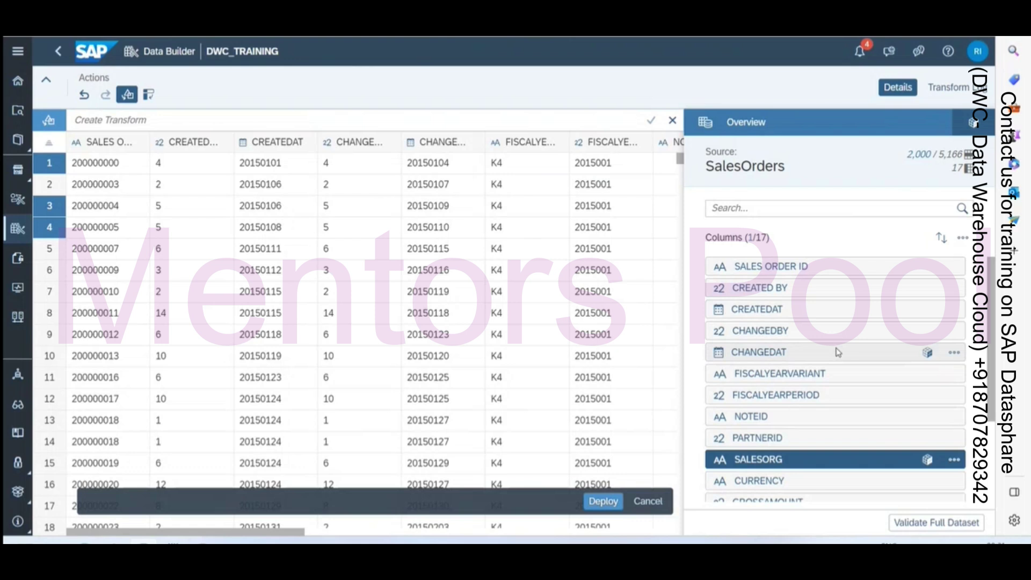
pyautogui.click(746, 311)
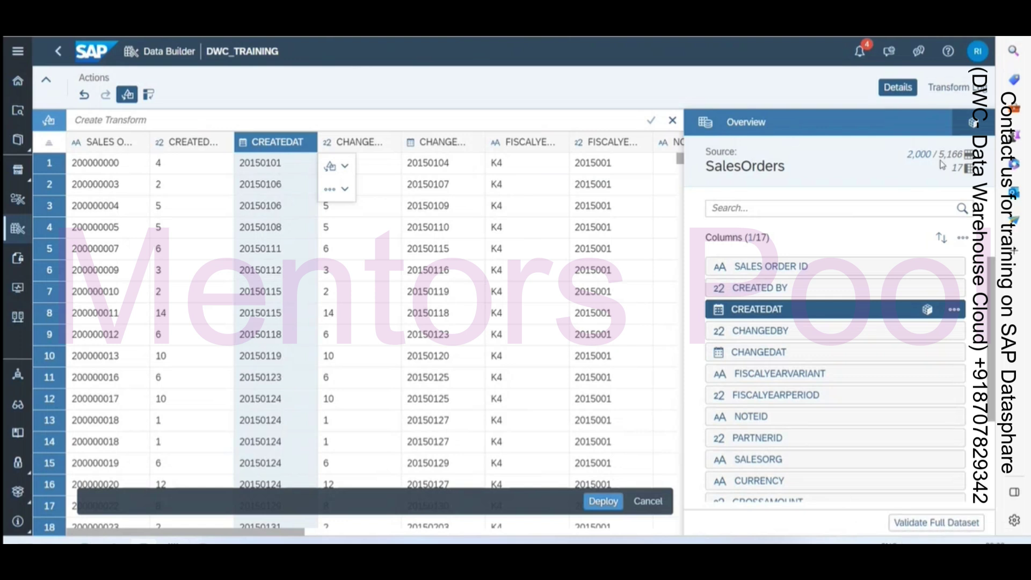
# - Check the 5,166 row count and CREATEDAT details, then view CREATED BY's Integer column details
pyautogui.doubleClick(949, 154)
pyautogui.click(972, 123)
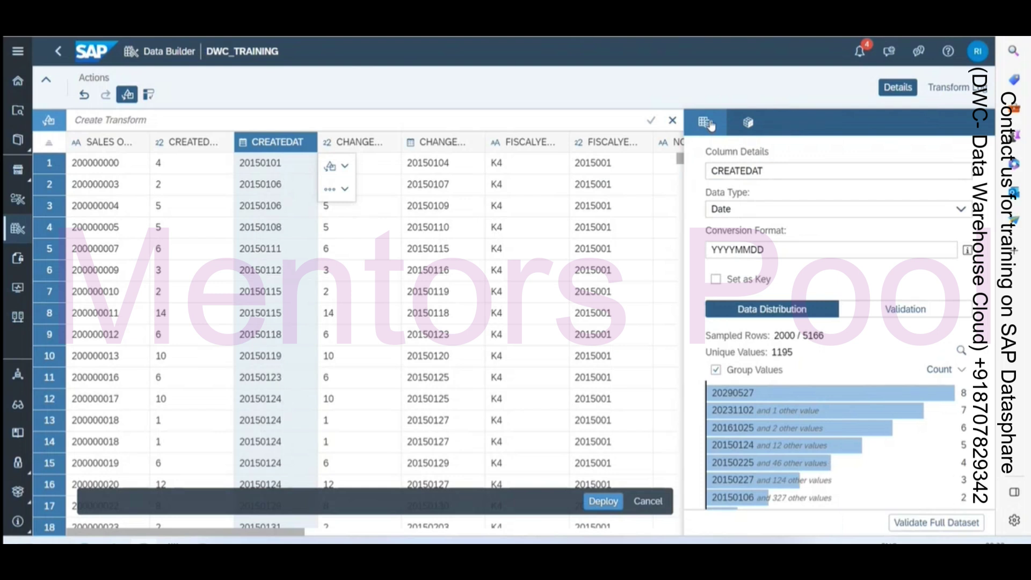
pyautogui.click(709, 124)
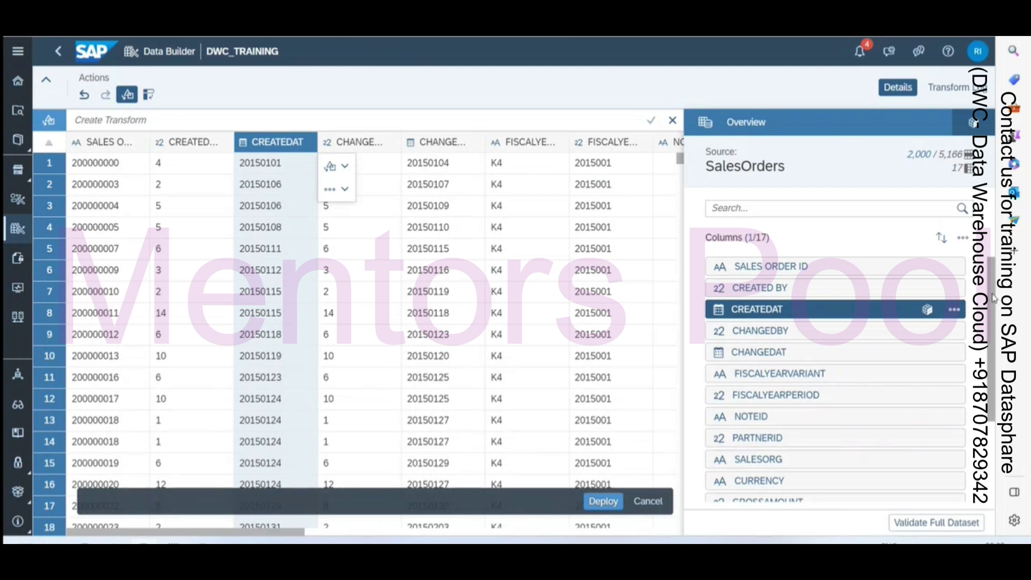
pyautogui.click(860, 295)
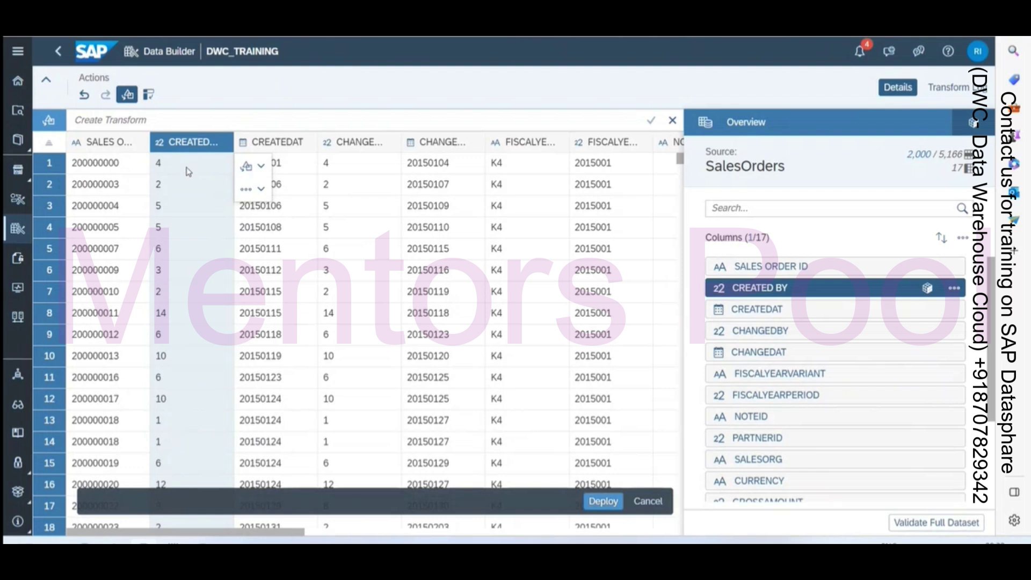
pyautogui.click(927, 288)
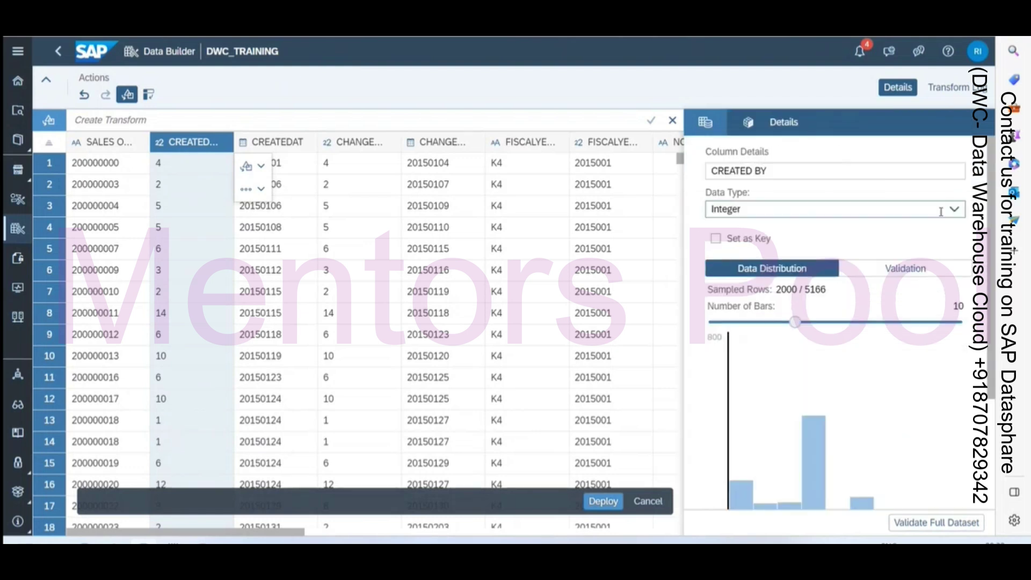
# - Set CREATED BY's data type to Number with the 1,587,370.50 conversion format
pyautogui.click(954, 213)
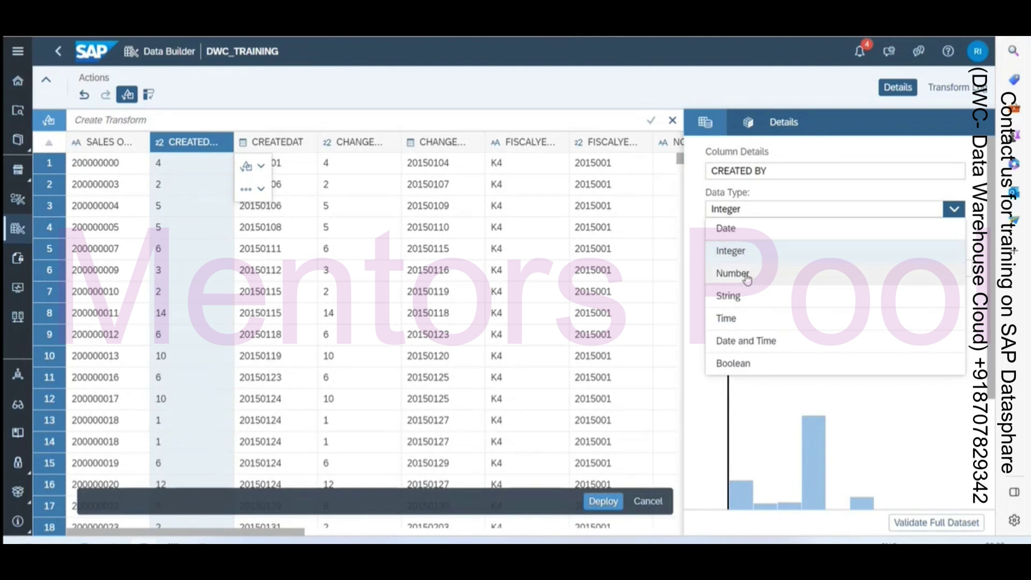
pyautogui.click(744, 273)
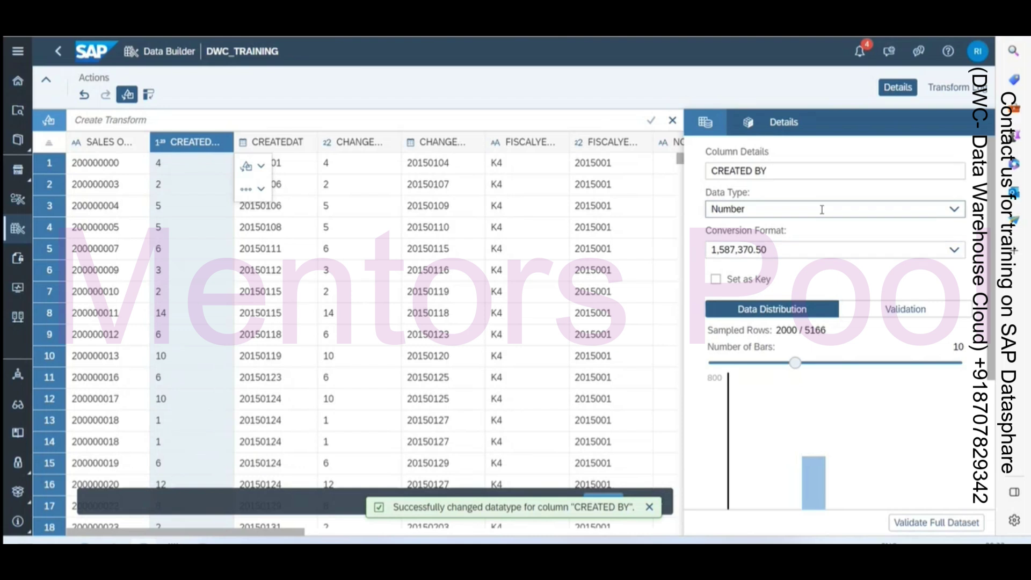
pyautogui.click(954, 250)
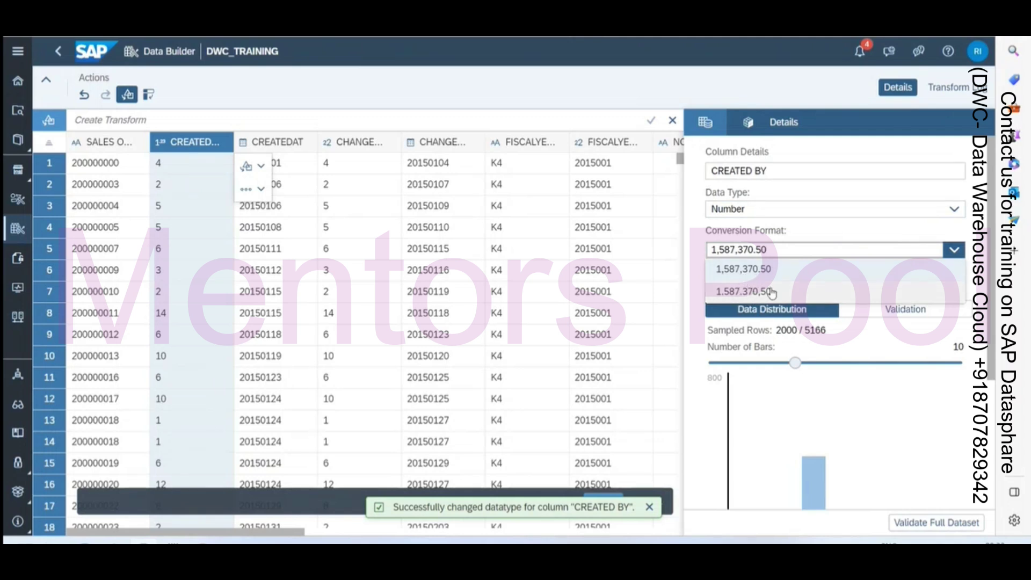
pyautogui.click(774, 252)
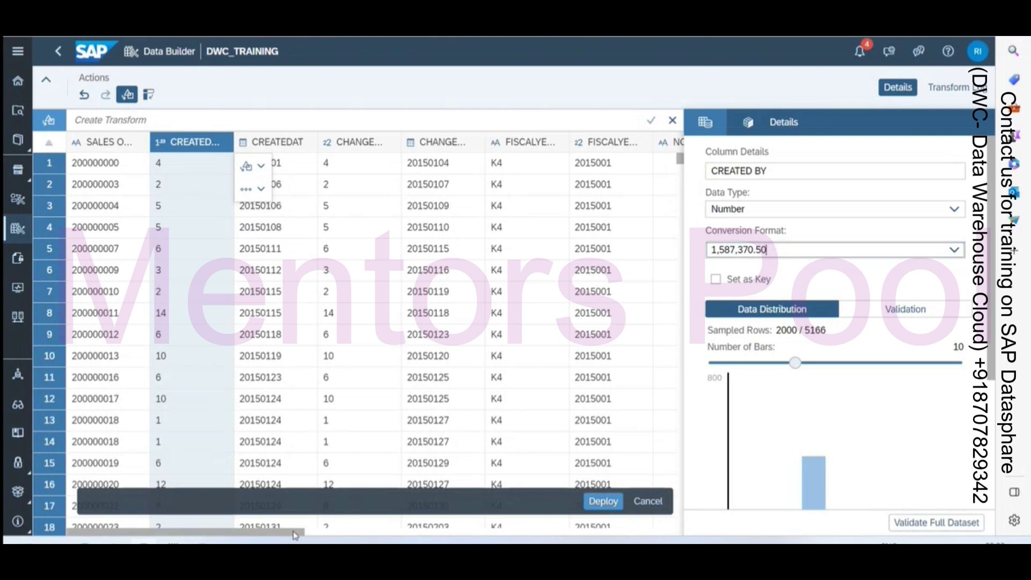
pyautogui.click(760, 256)
pyautogui.moveTo(990, 326); pyautogui.dragTo(965, 451)
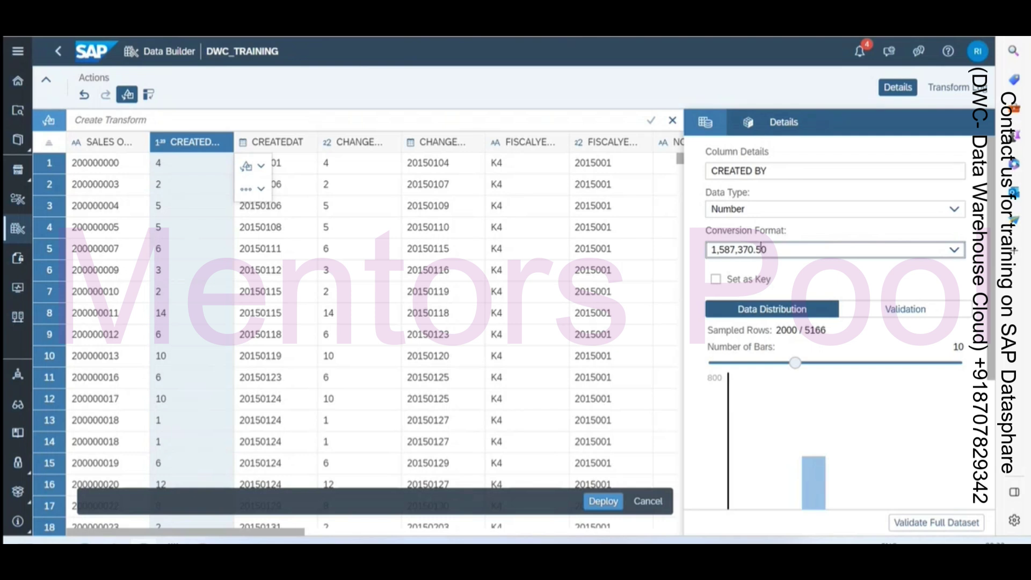
pyautogui.moveTo(702, 233); pyautogui.dragTo(751, 247)
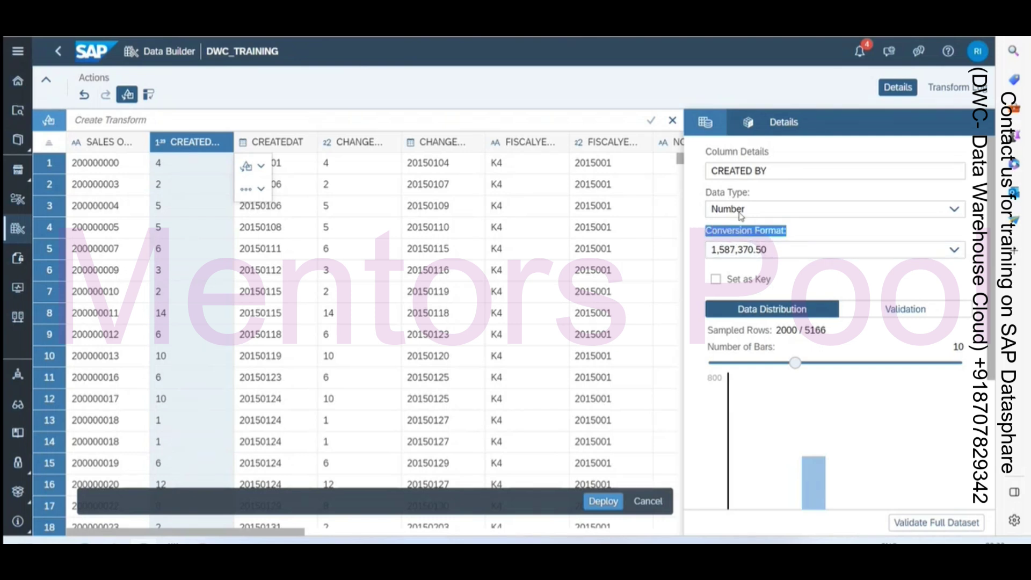
pyautogui.click(714, 128)
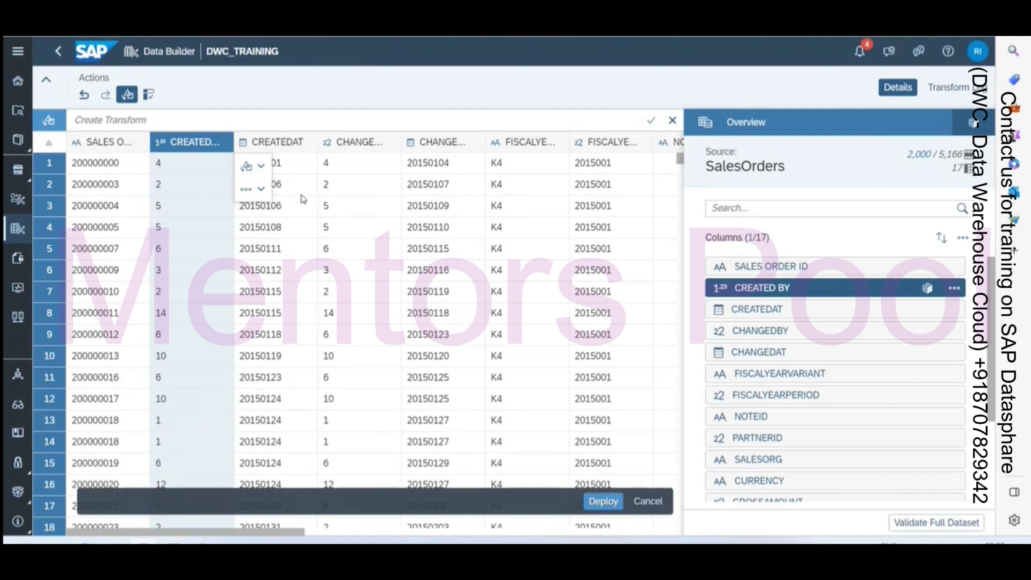
pyautogui.moveTo(293, 531); pyautogui.dragTo(385, 494)
pyautogui.click(823, 290)
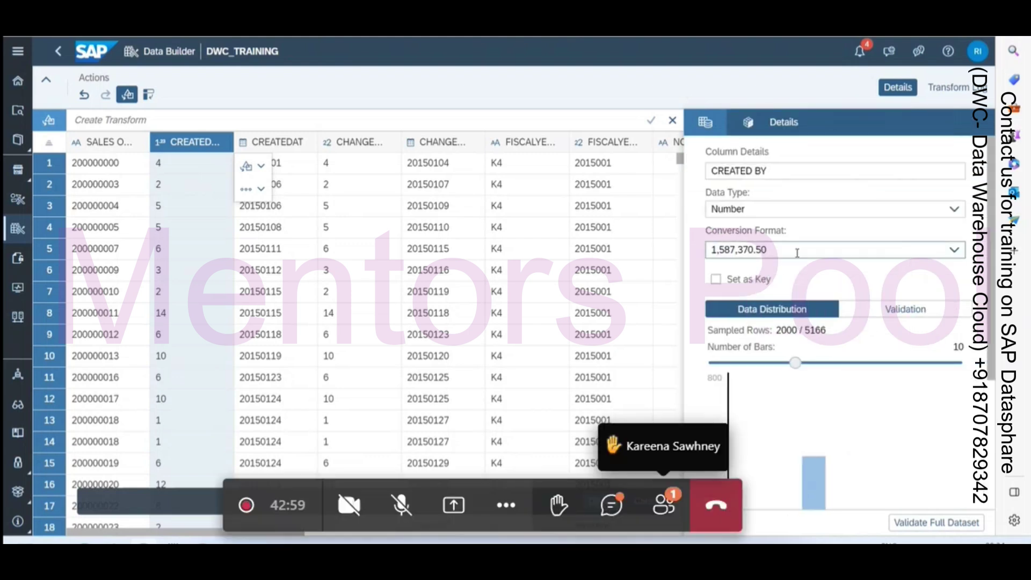
pyautogui.click(782, 253)
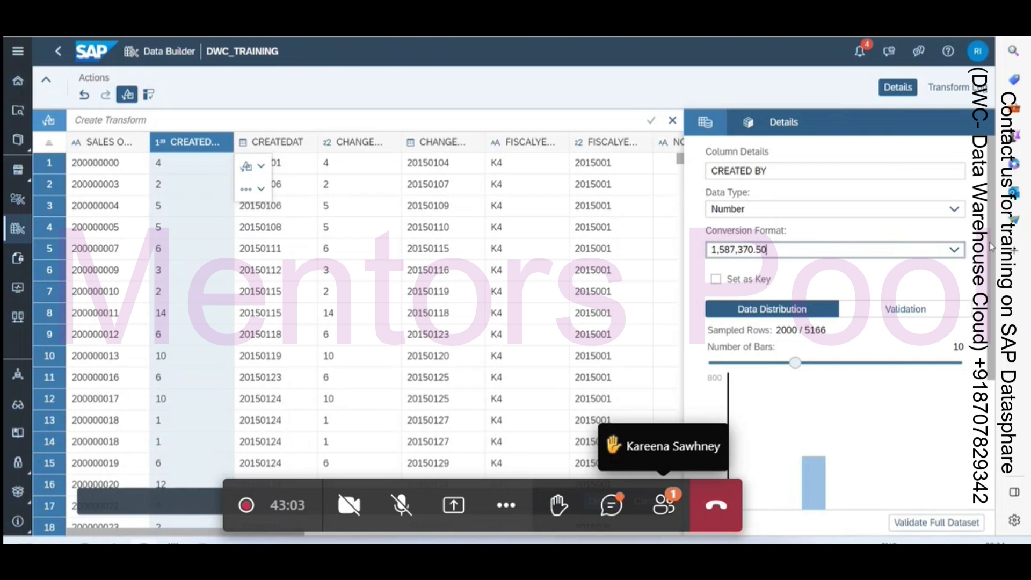
pyautogui.click(956, 251)
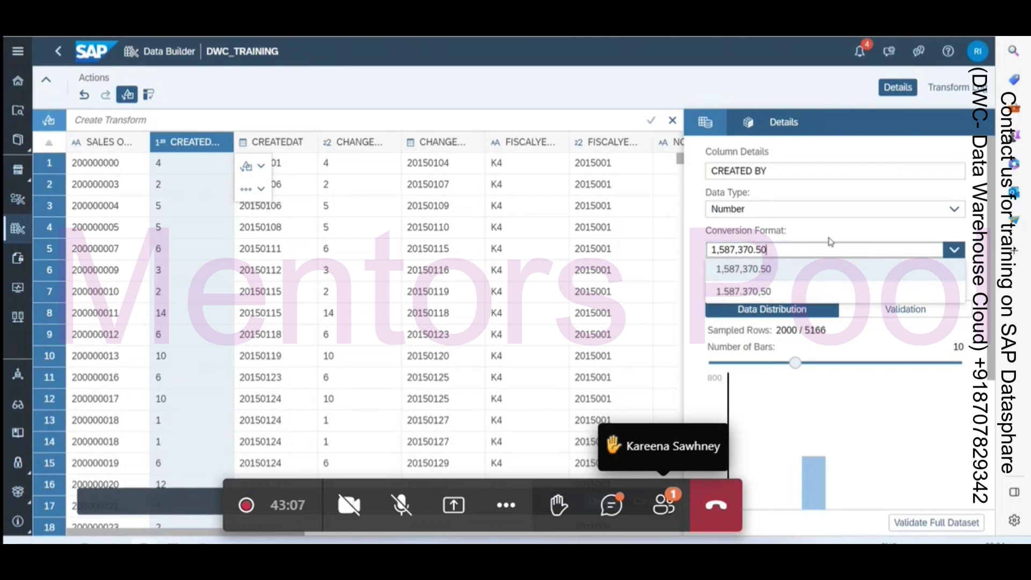
pyautogui.click(806, 228)
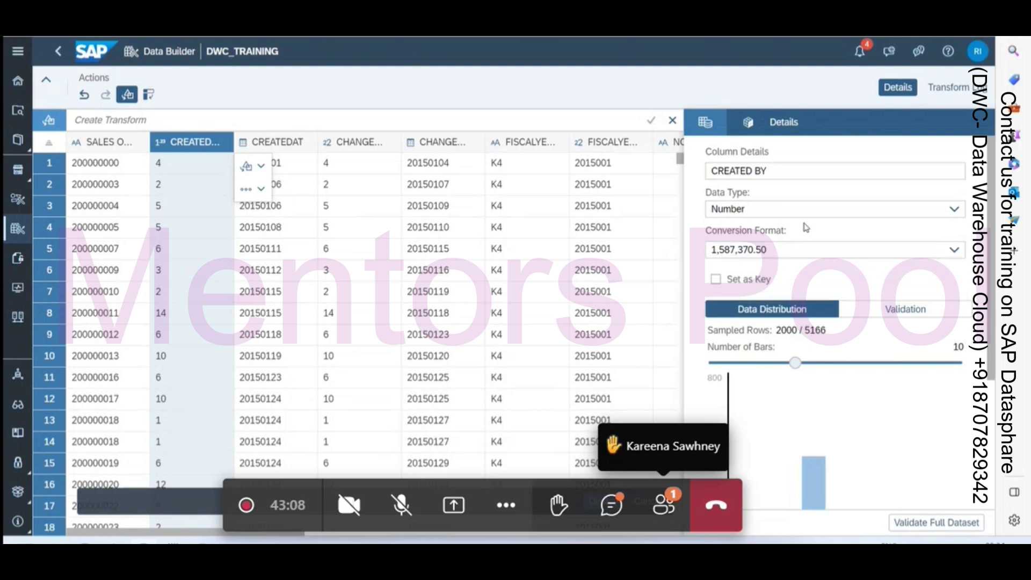
pyautogui.click(714, 131)
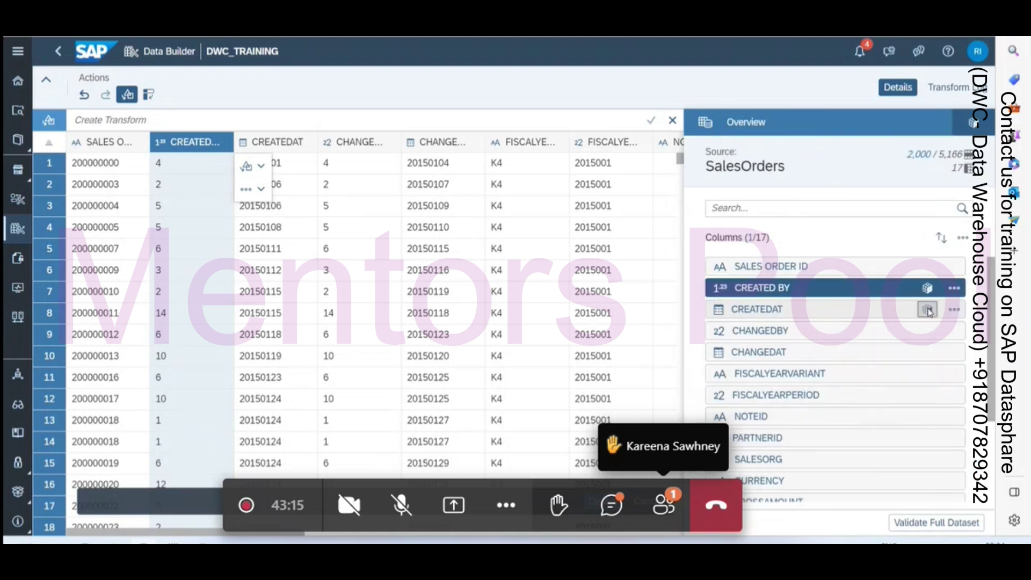
# - Give CREATEDAT the YYYYMMDD date conversion format and go back to the column overview
pyautogui.click(928, 310)
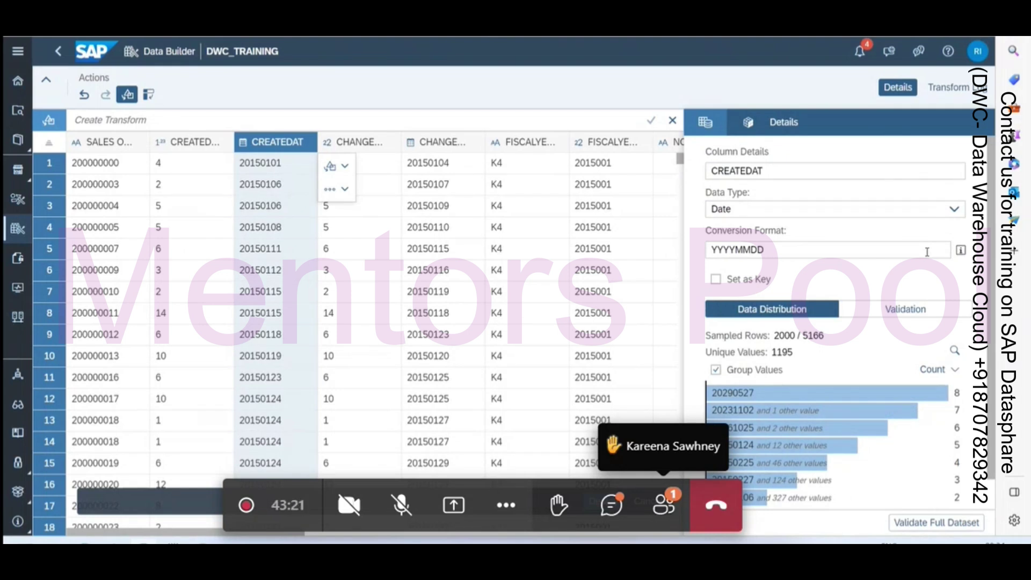
pyautogui.click(835, 252)
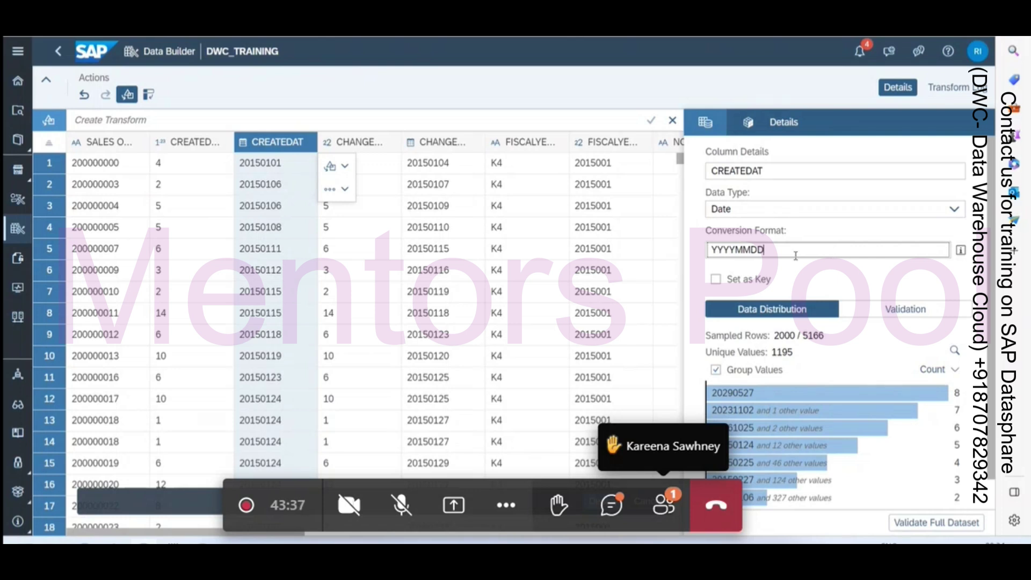
pyautogui.moveTo(796, 254); pyautogui.dragTo(713, 253)
pyautogui.moveTo(768, 250); pyautogui.dragTo(755, 252)
pyautogui.doubleClick(747, 253)
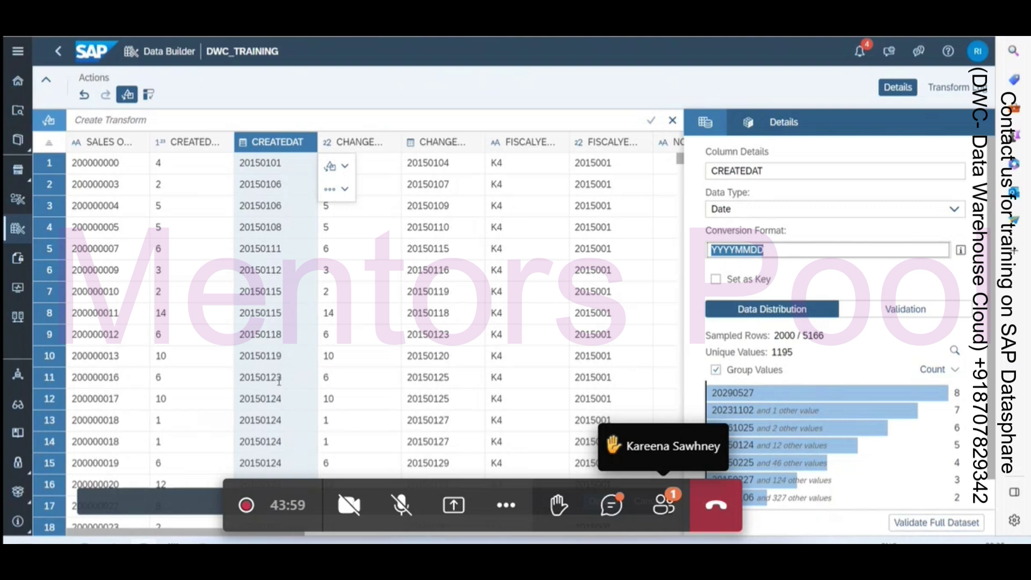
pyautogui.moveTo(734, 250); pyautogui.dragTo(791, 256)
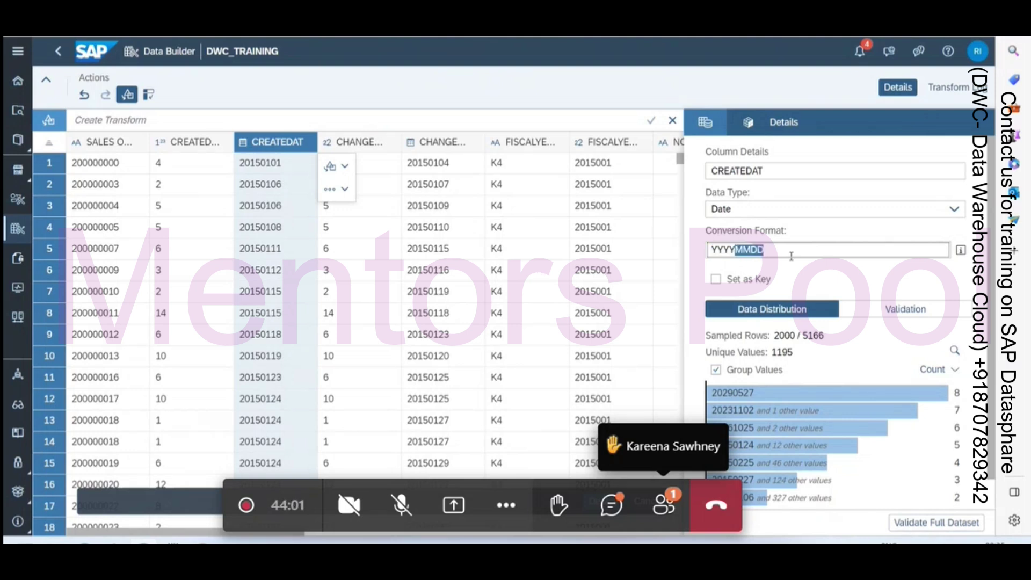
pyautogui.click(799, 249)
pyautogui.moveTo(865, 251); pyautogui.dragTo(709, 250)
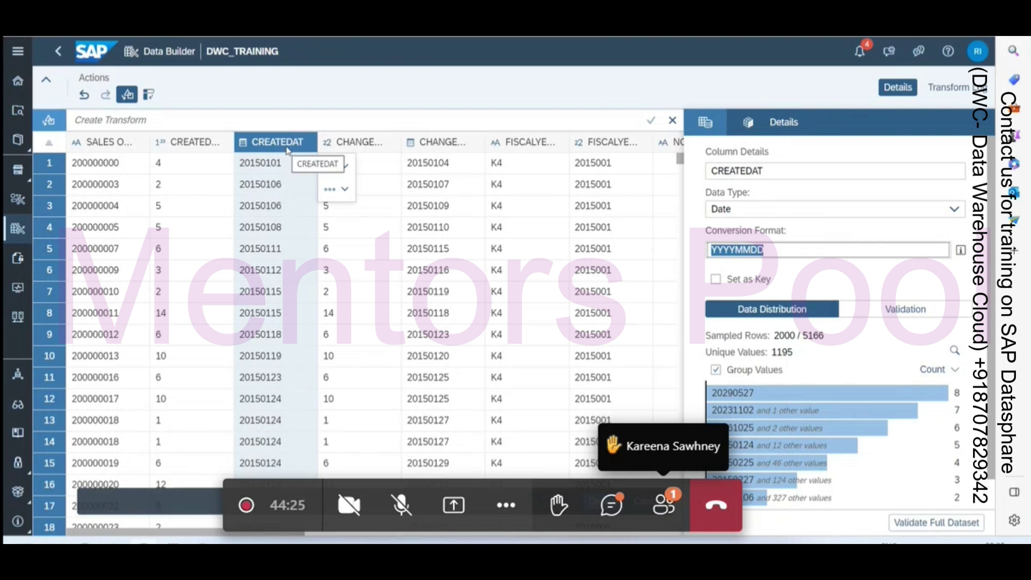
pyautogui.click(790, 248)
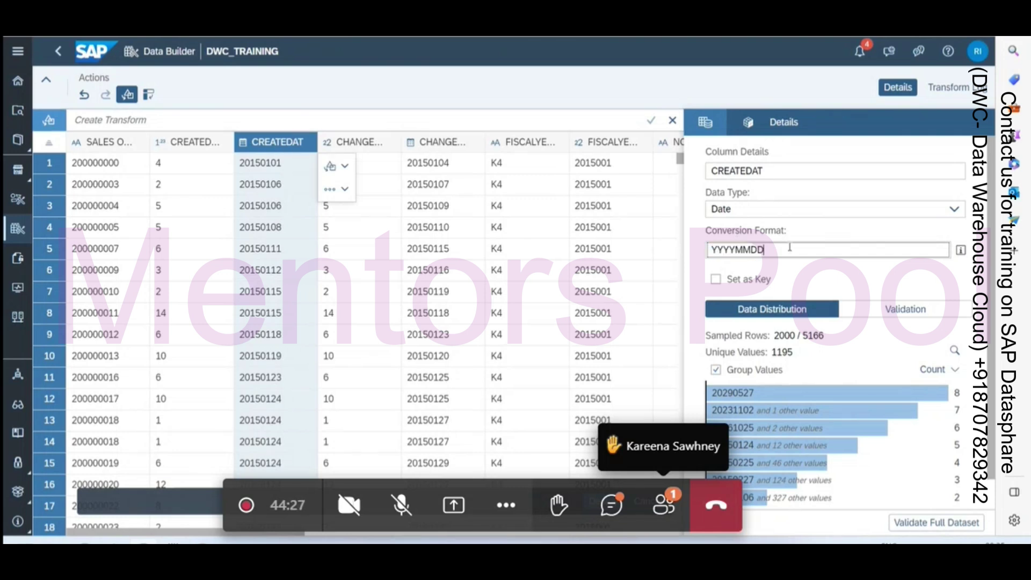
pyautogui.click(708, 131)
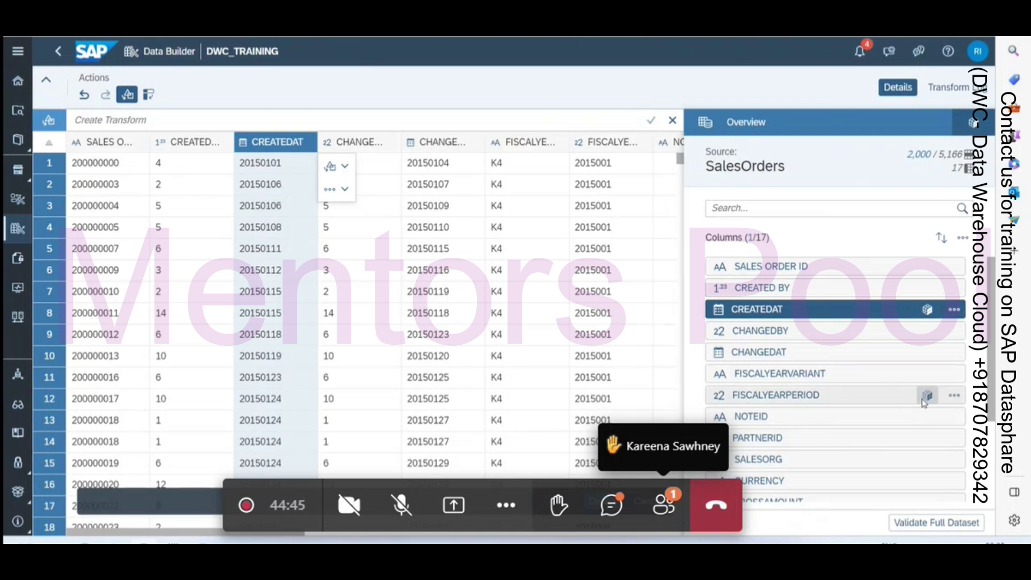
pyautogui.click(927, 396)
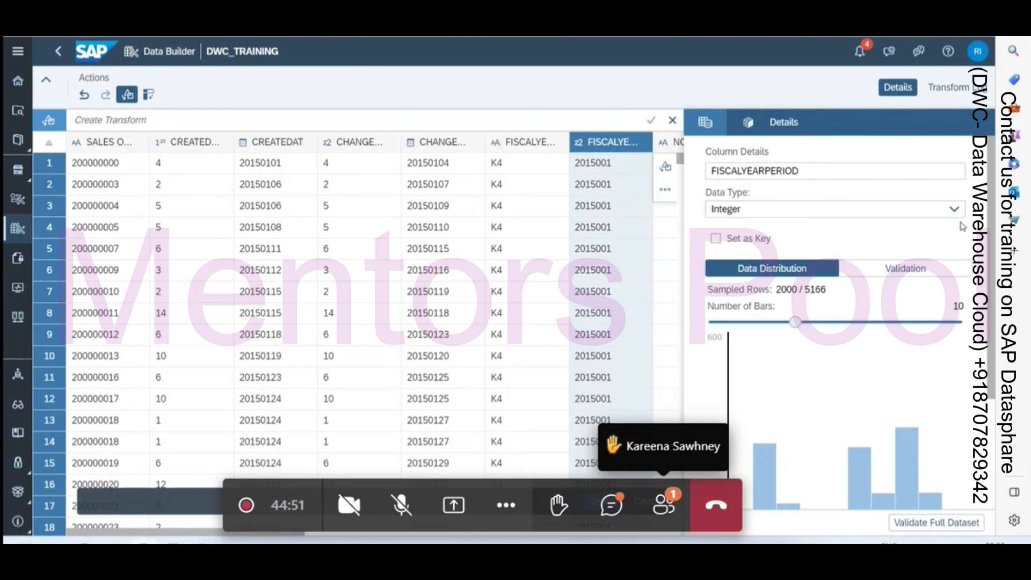
pyautogui.click(706, 124)
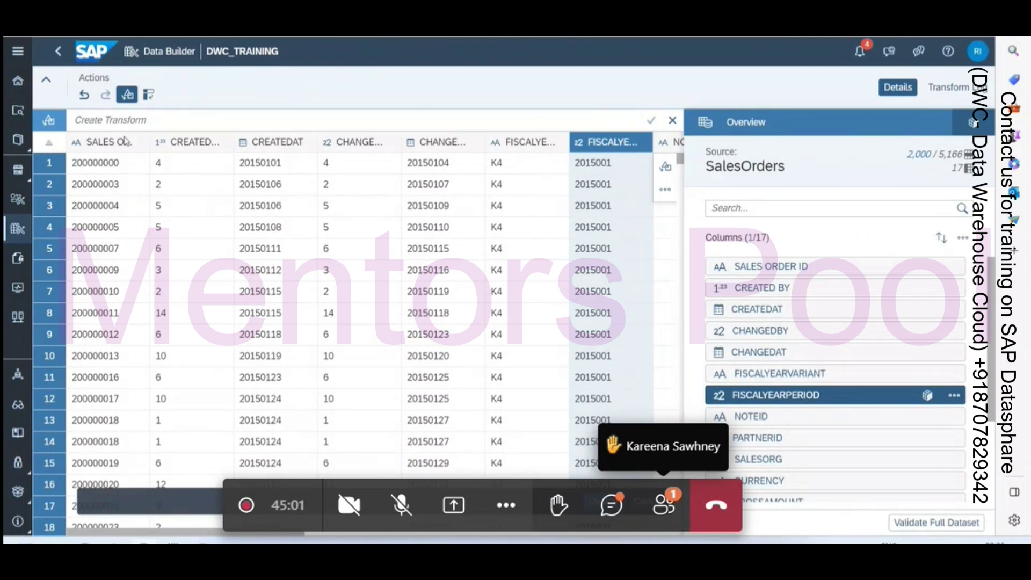
pyautogui.click(173, 143)
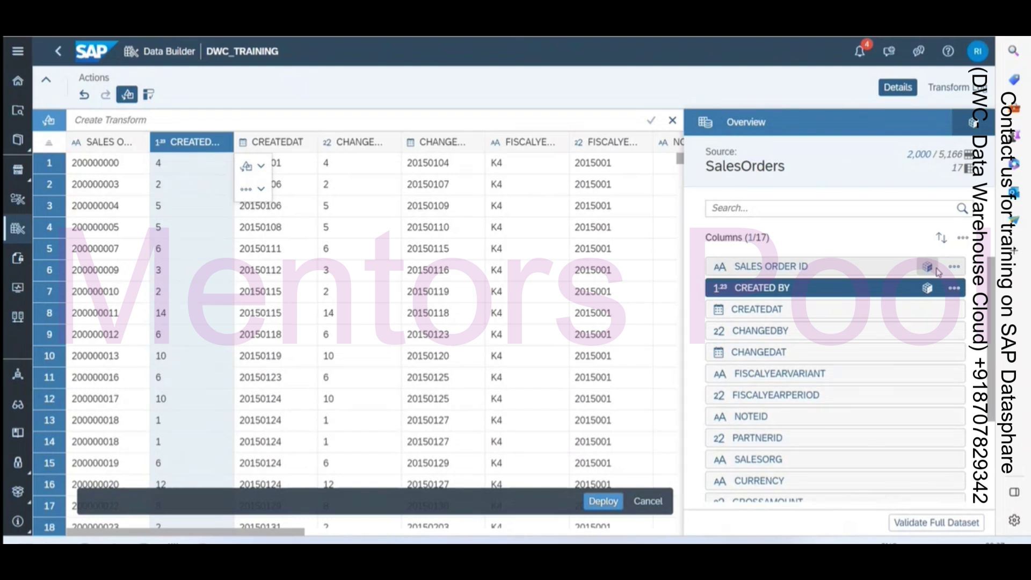
# - Open the Column Details panel for SALES ORDER ID
pyautogui.click(926, 268)
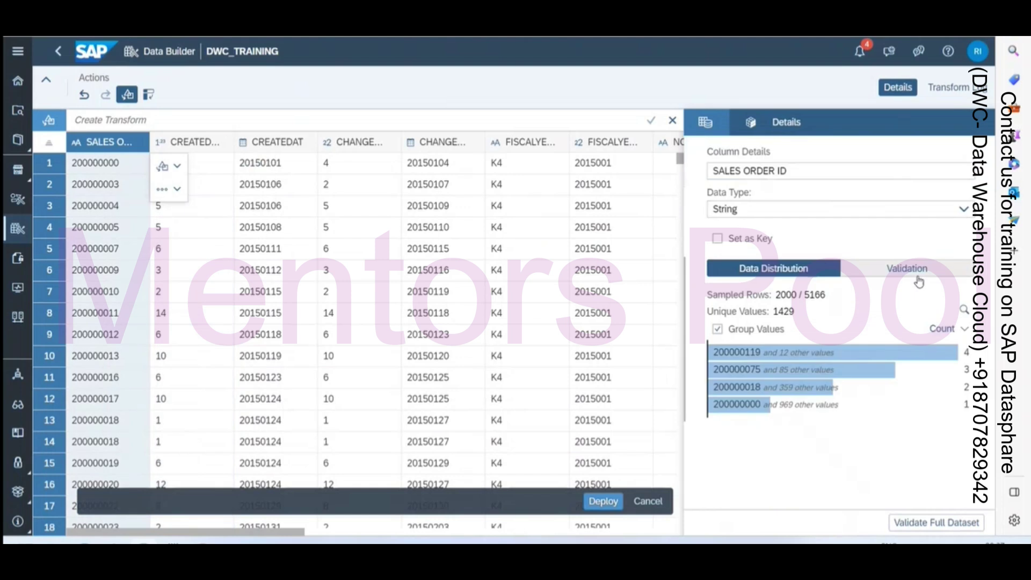
# - Set SALES ORDER ID as the key column and return to the column overview
pyautogui.click(718, 239)
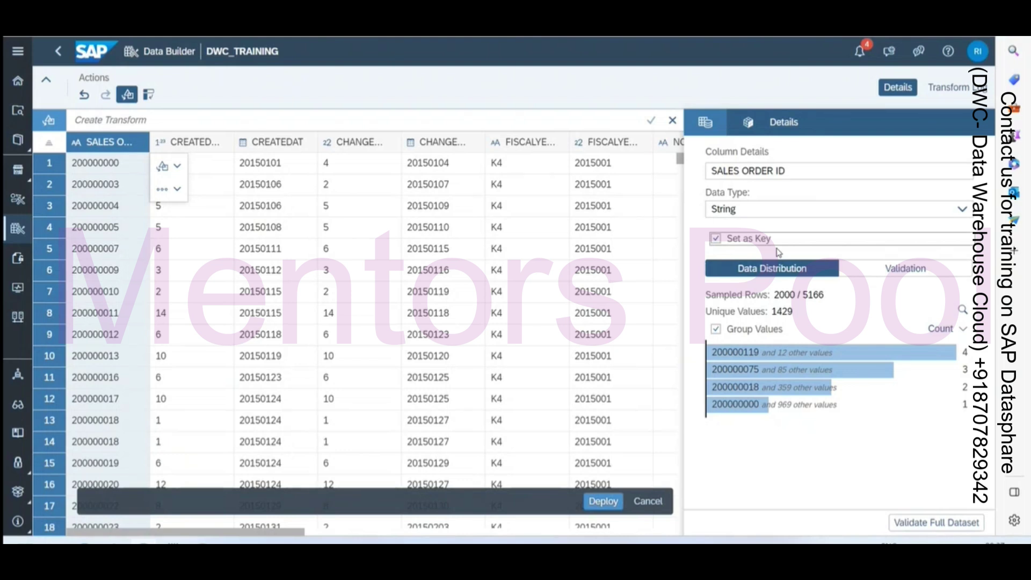
pyautogui.click(717, 130)
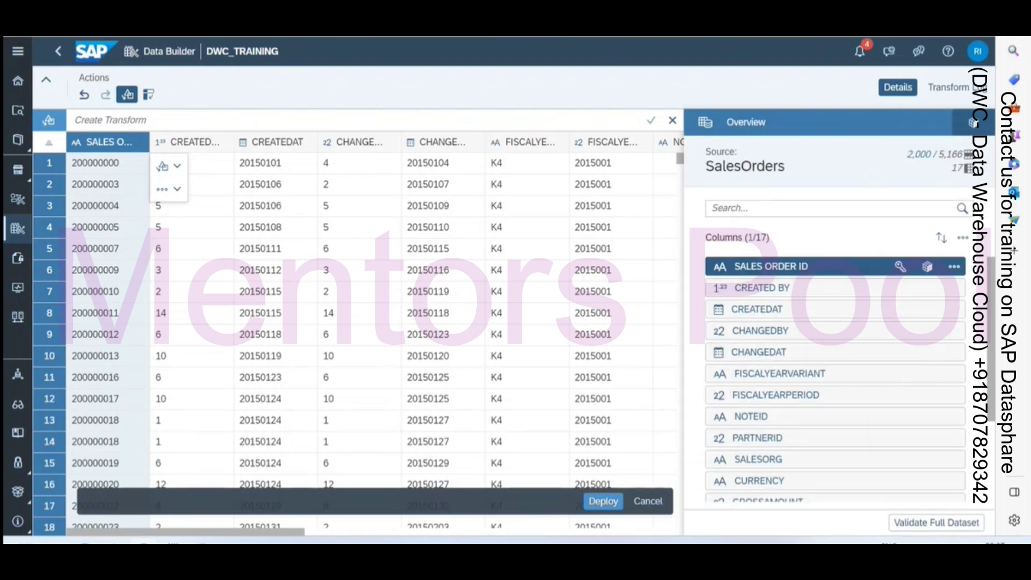
# - Explore the transform options for CREATEDAT, CREATED BY and SALES ORDER ID column selections
pyautogui.click(288, 147)
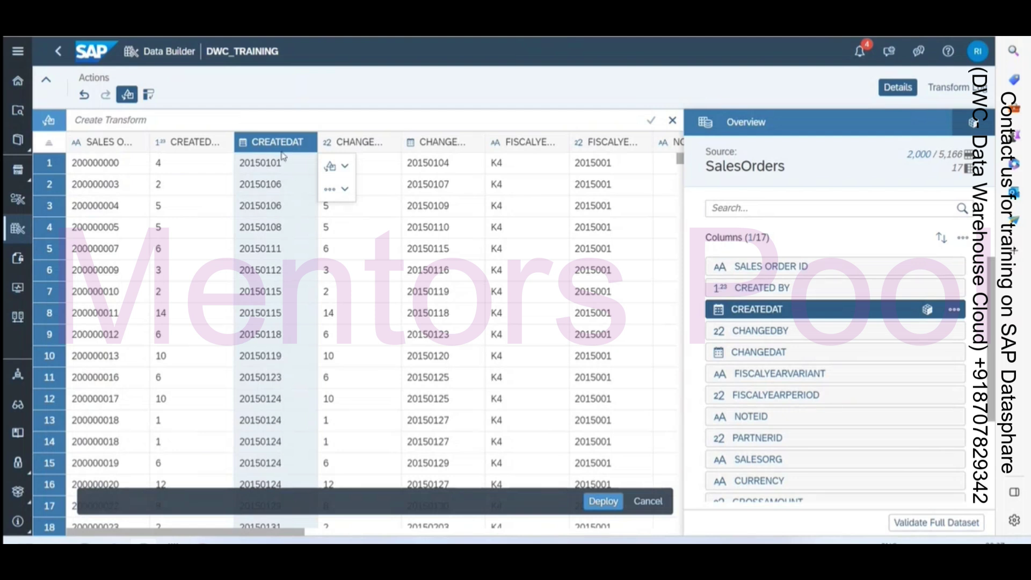
pyautogui.click(345, 166)
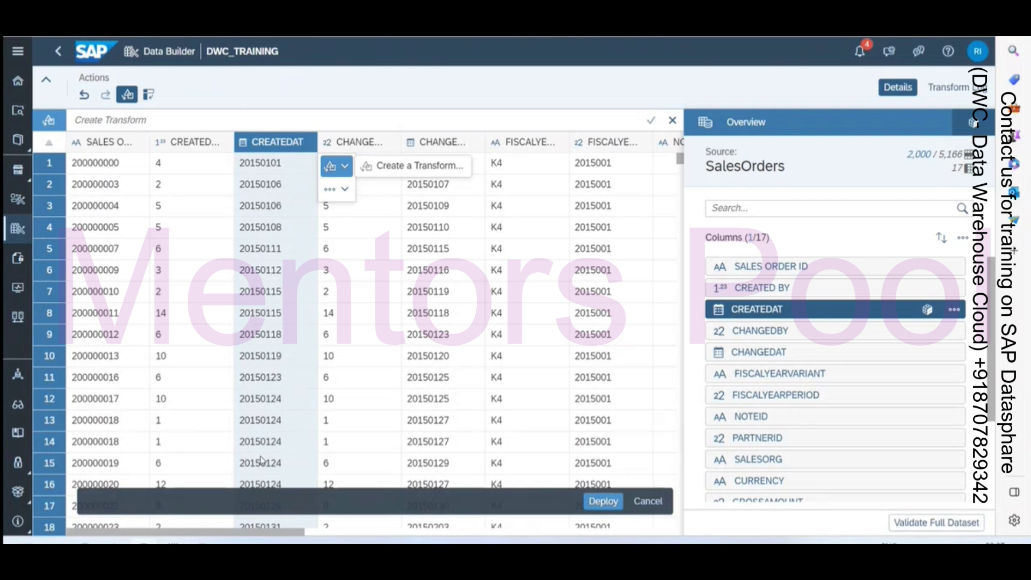
pyautogui.click(369, 145)
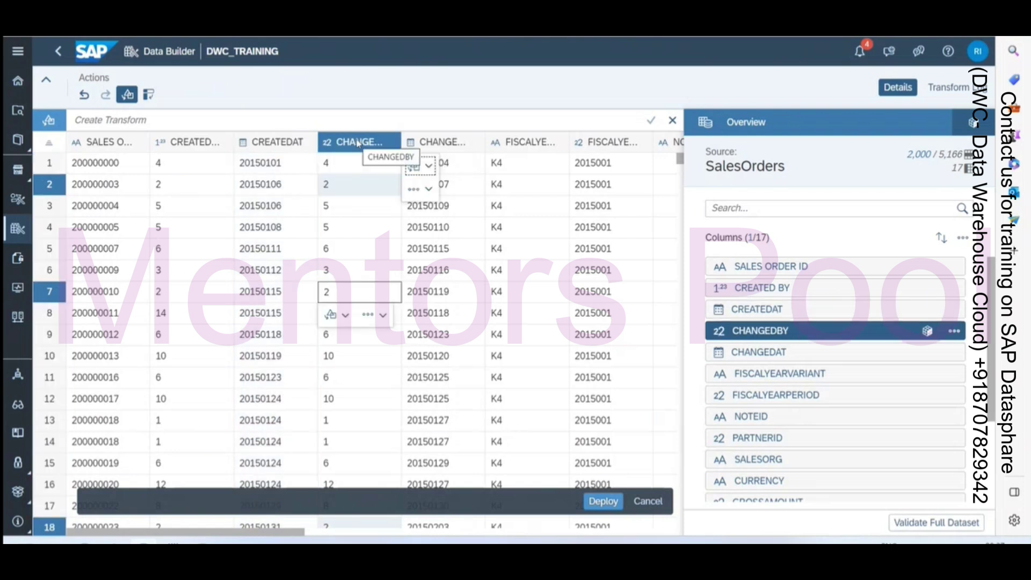
pyautogui.click(171, 142)
pyautogui.keyDown('ctrl'); pyautogui.click(109, 143); pyautogui.keyUp('ctrl')
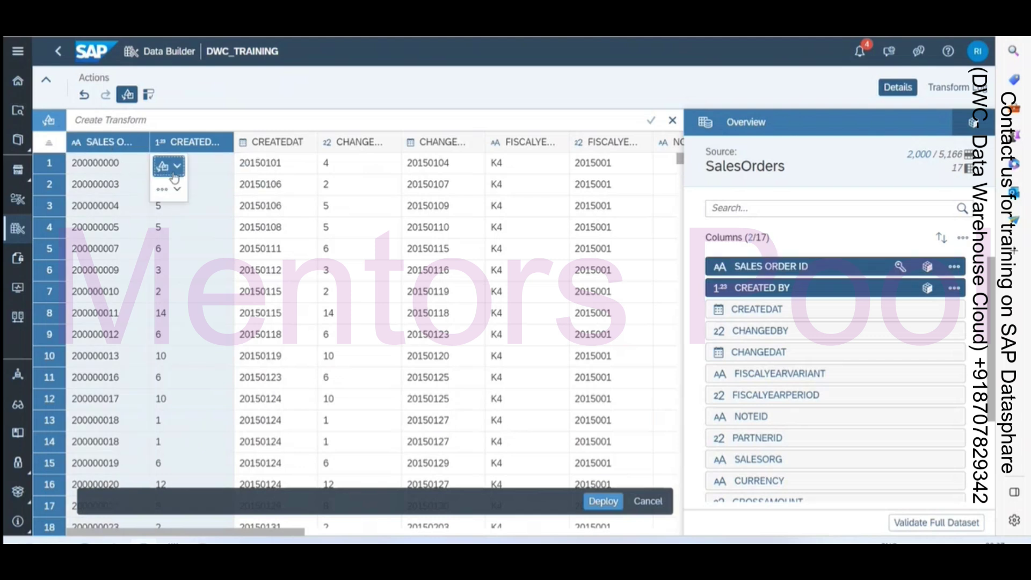
pyautogui.click(167, 166)
pyautogui.click(228, 167)
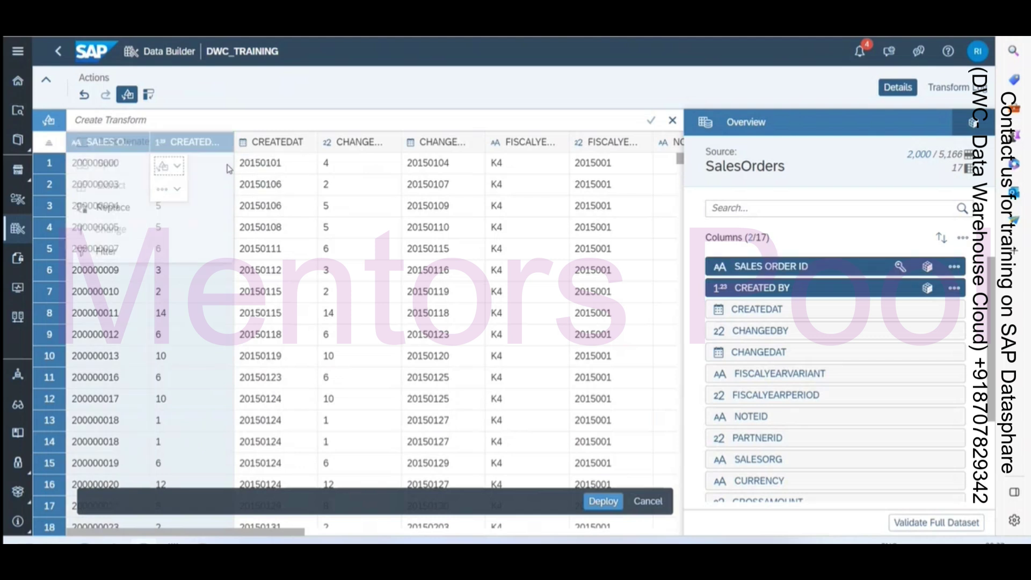
pyautogui.press('Escape')
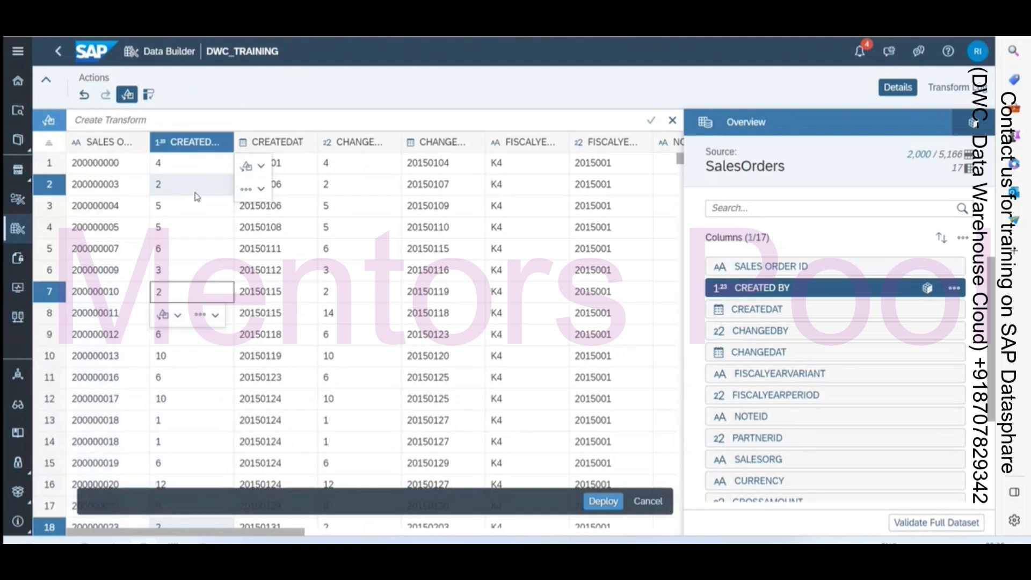
pyautogui.click(132, 144)
pyautogui.click(170, 143)
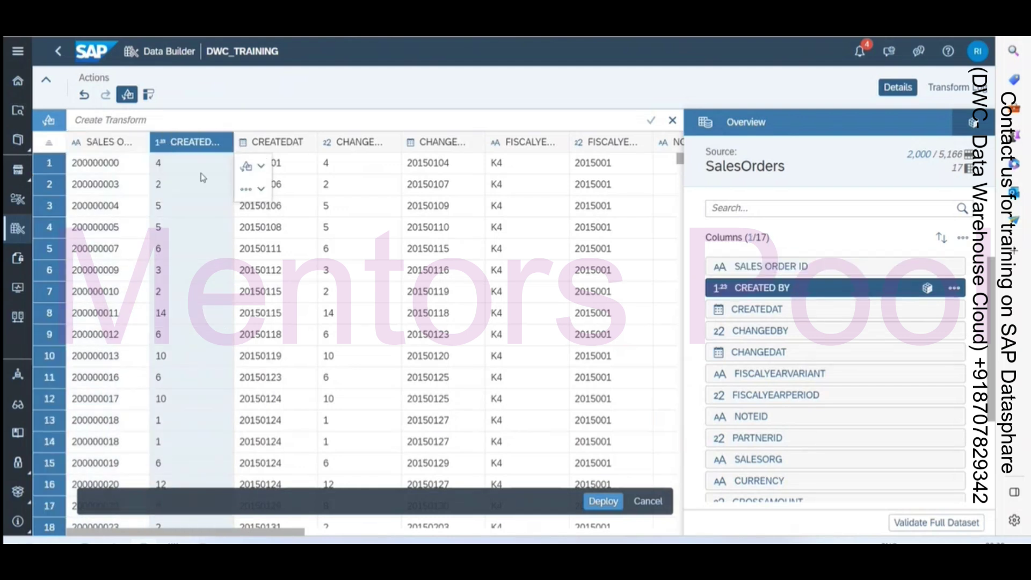
pyautogui.click(249, 185)
pyautogui.click(249, 171)
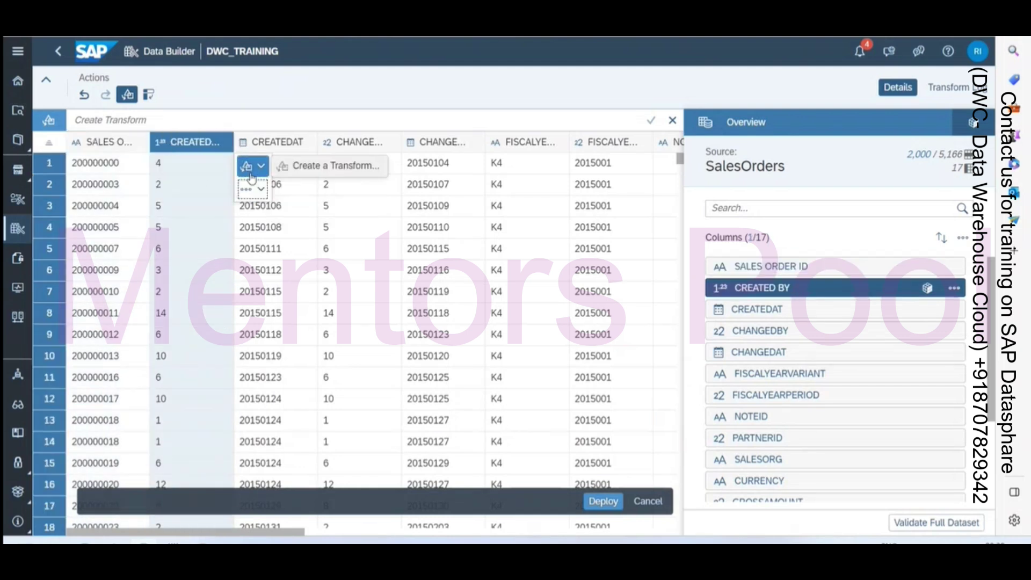
pyautogui.click(291, 255)
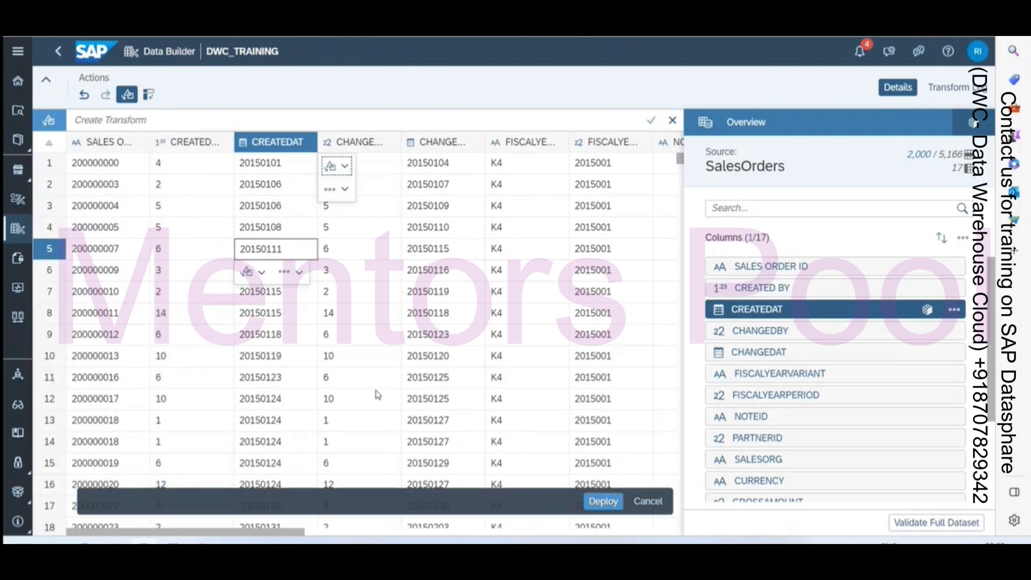
pyautogui.moveTo(211, 534); pyautogui.dragTo(150, 534)
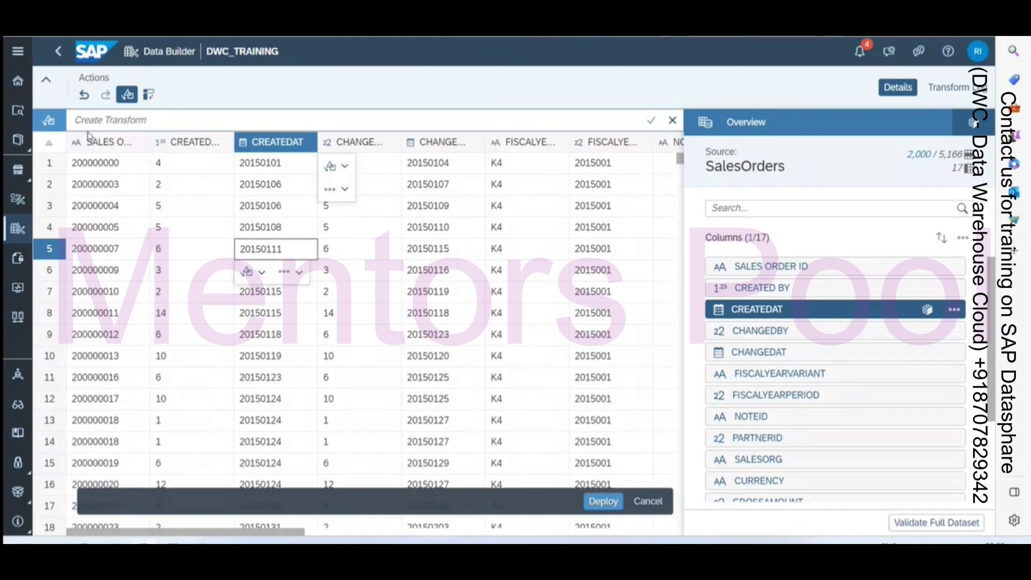
# - Choose Create a Transform for the SALES ORDER ID column
pyautogui.click(100, 142)
pyautogui.click(171, 165)
pyautogui.click(242, 168)
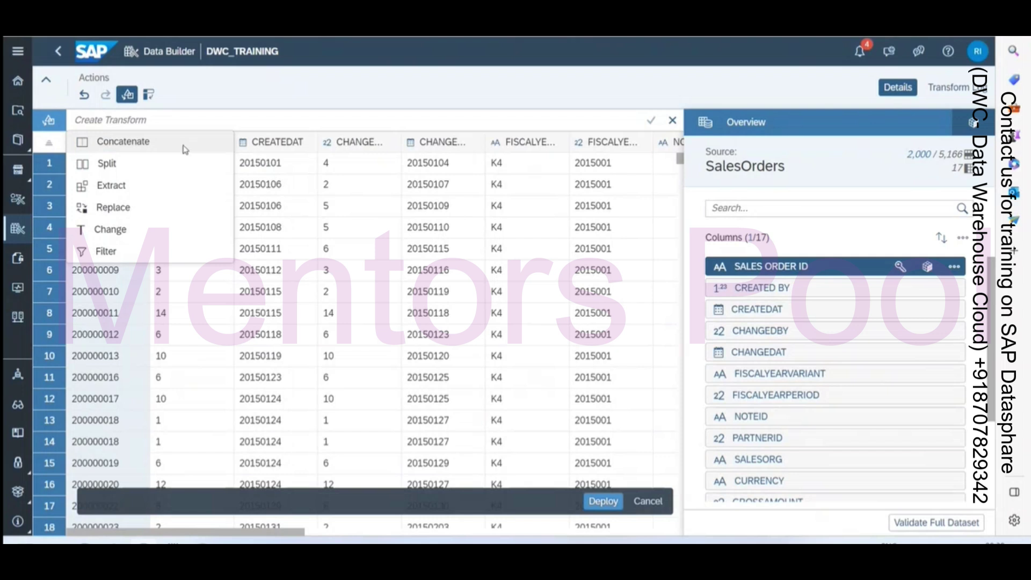
pyautogui.click(191, 147)
pyautogui.click(168, 166)
pyautogui.click(235, 168)
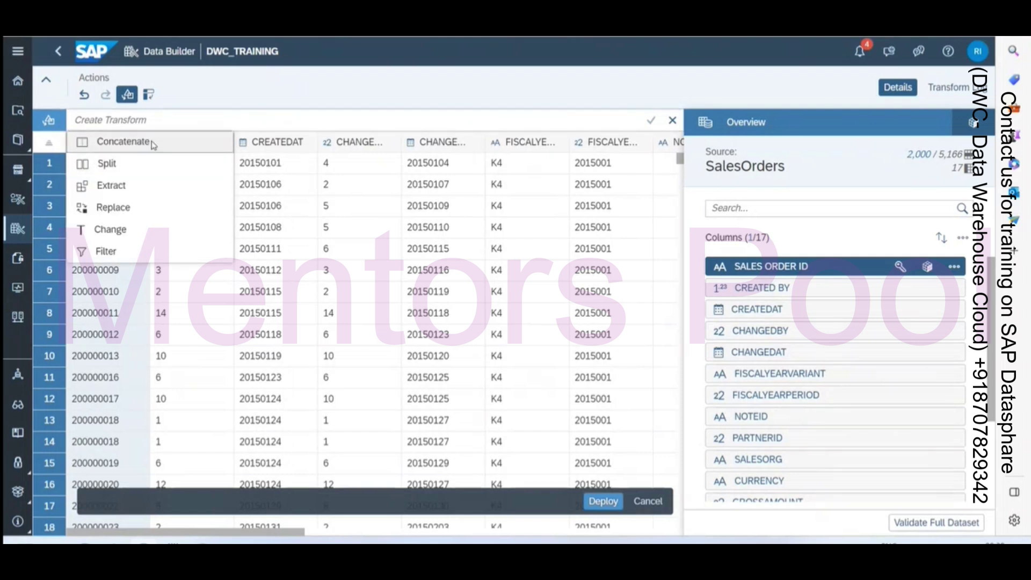
pyautogui.click(227, 141)
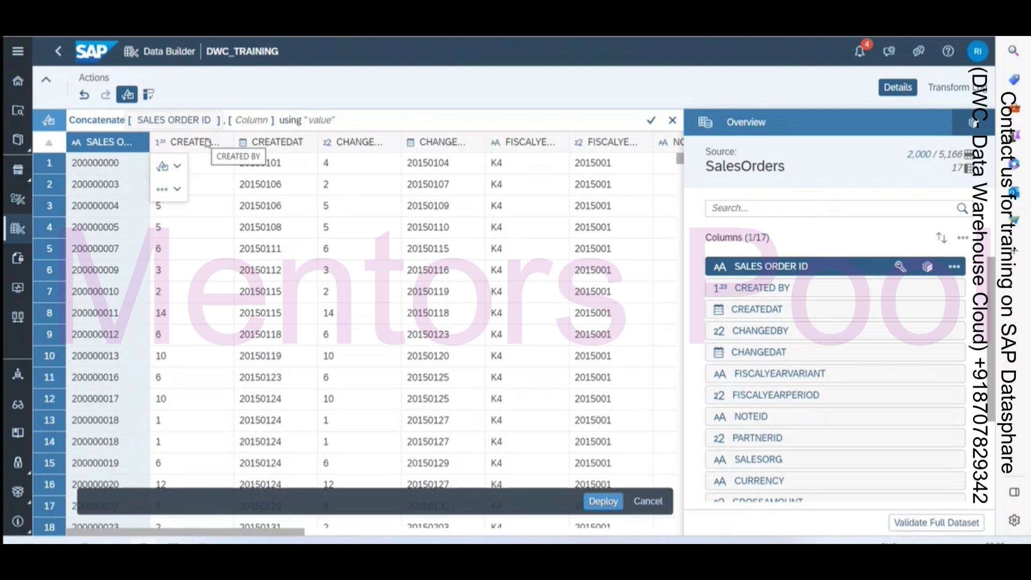
pyautogui.click(271, 117)
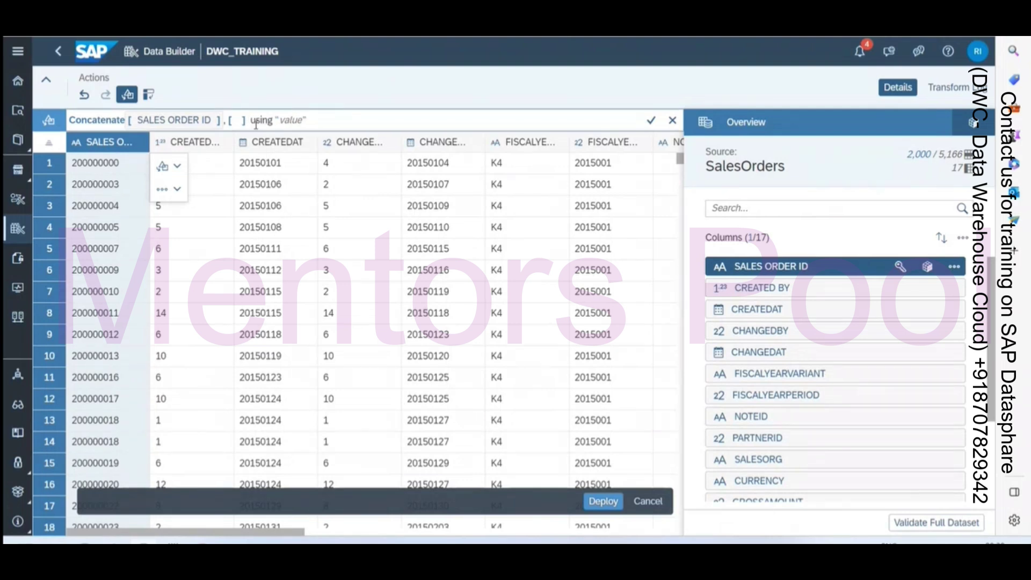
pyautogui.write('create')
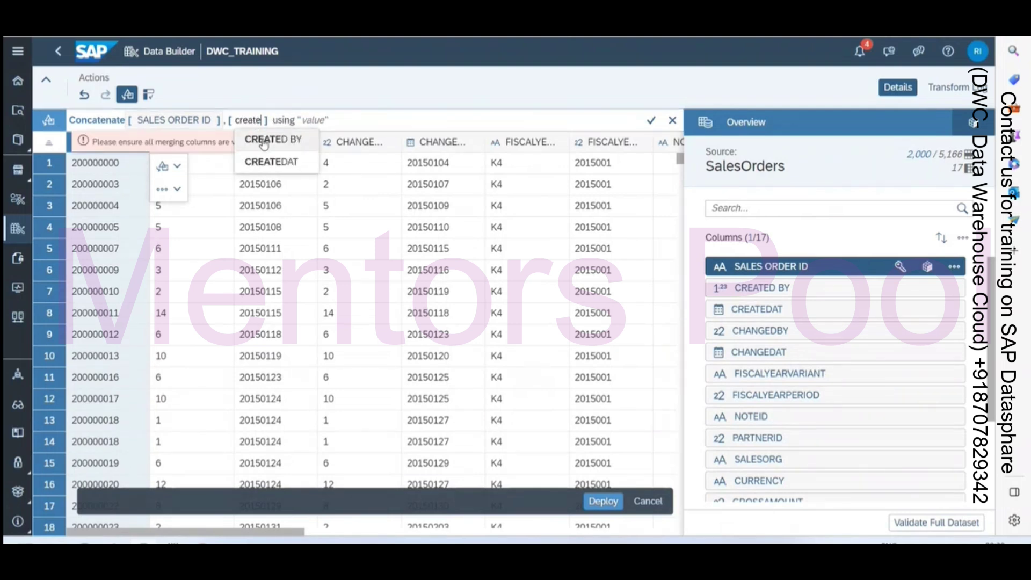
pyautogui.click(263, 139)
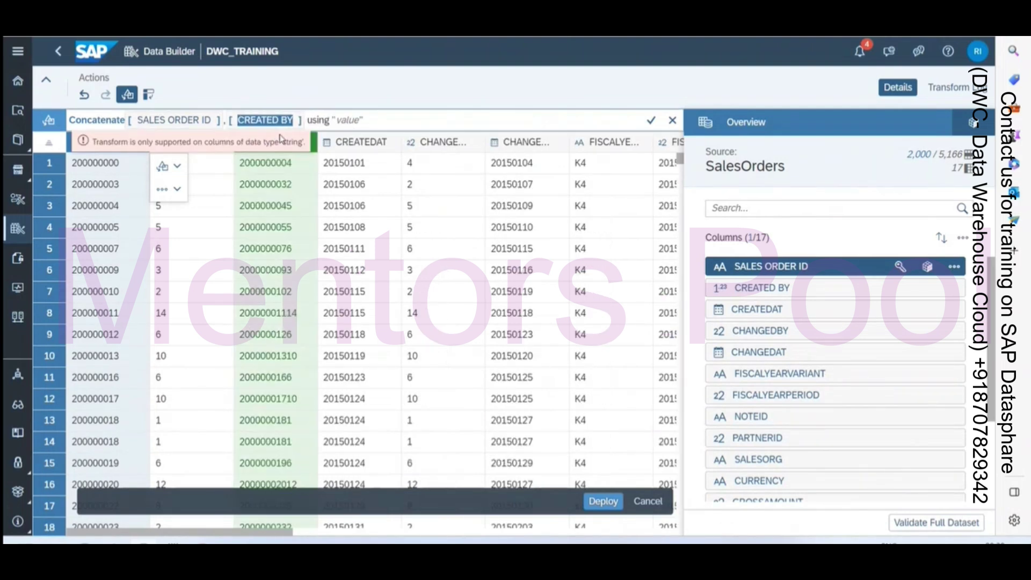
pyautogui.click(353, 119)
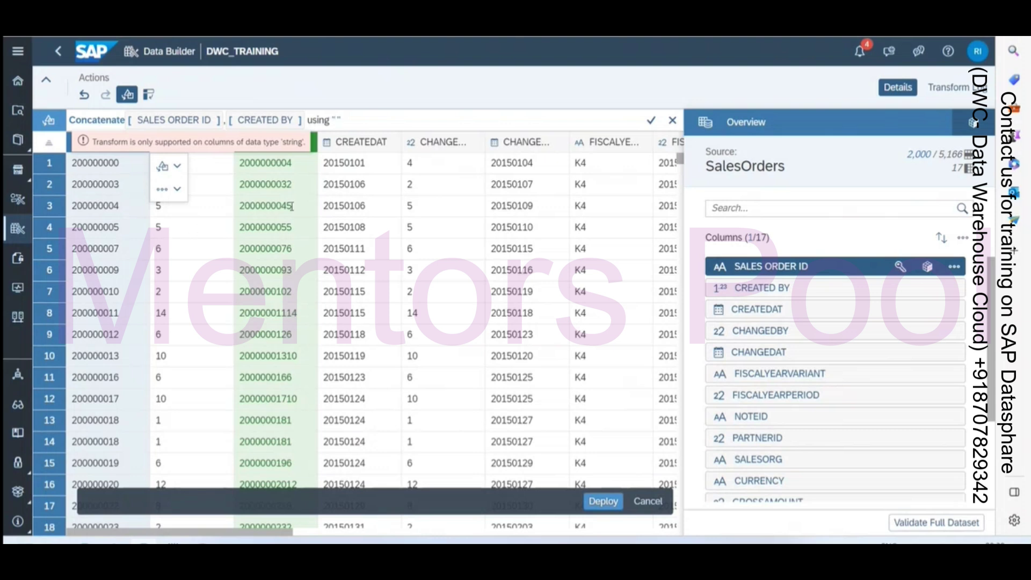
pyautogui.press('BackSpace')
pyautogui.write('-')
pyautogui.press('BackSpace')
pyautogui.write('/')
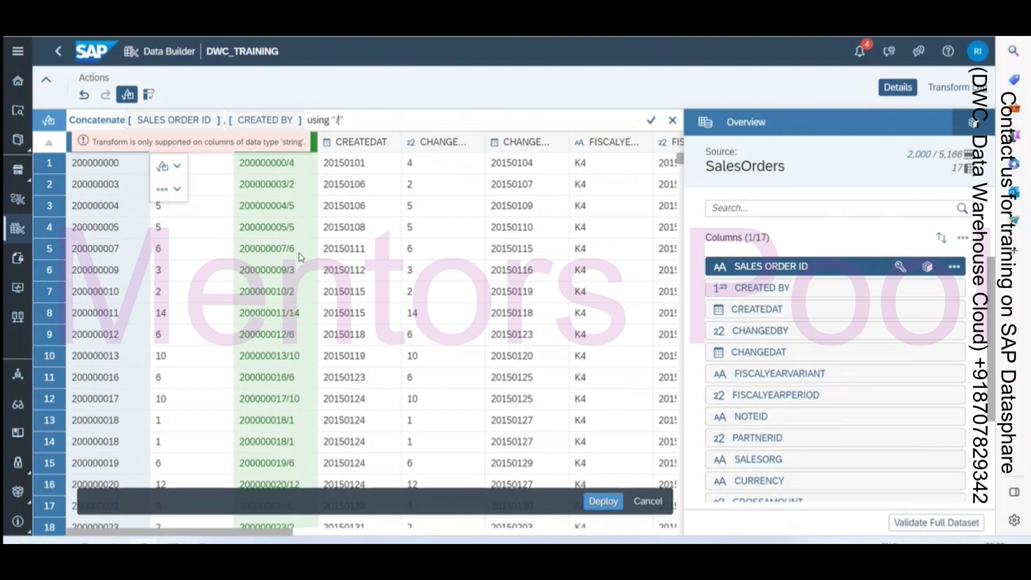
pyautogui.click(650, 122)
pyautogui.click(193, 163)
pyautogui.click(197, 180)
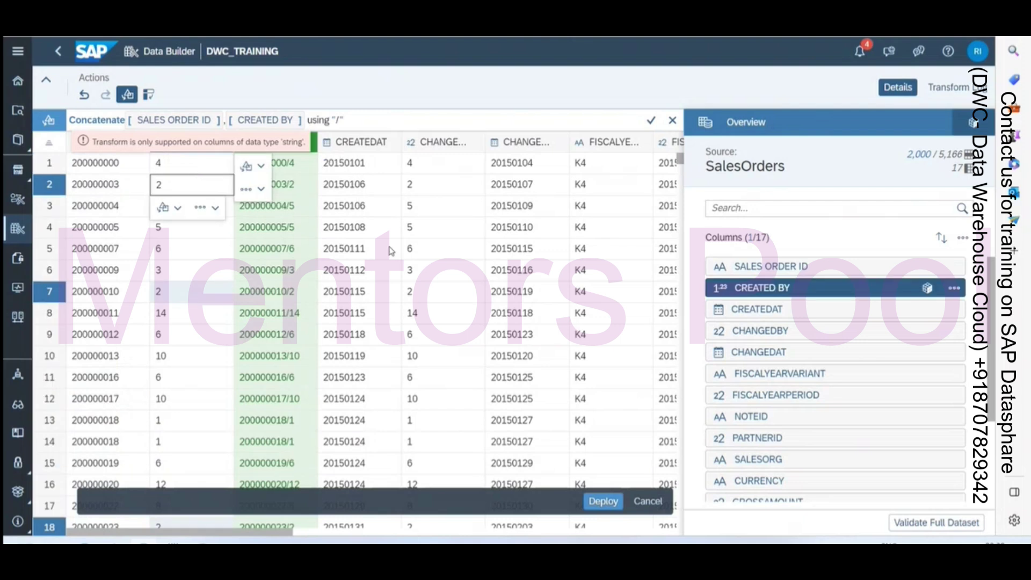
pyautogui.click(672, 120)
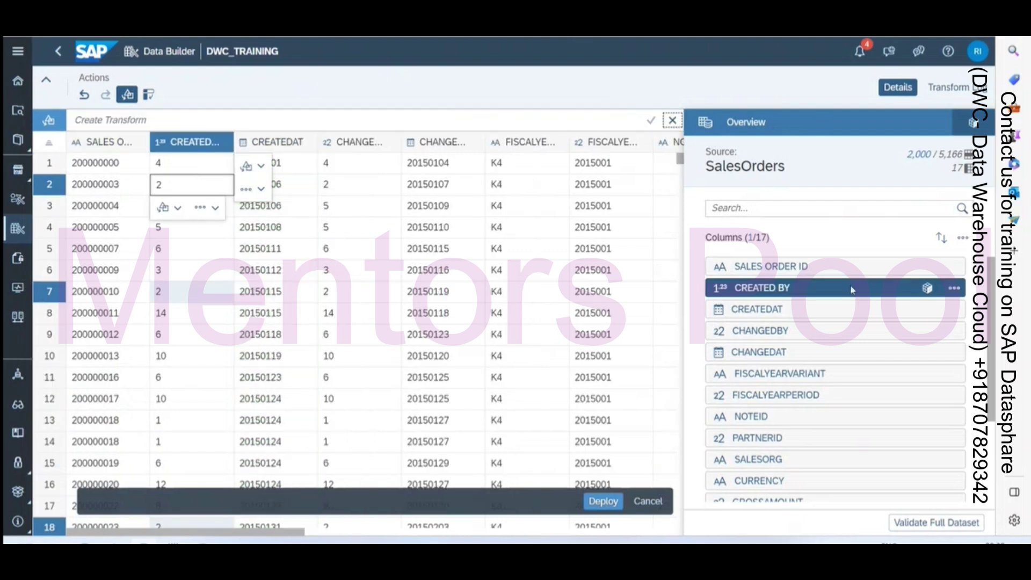
# - Change CREATED BY's data type to String
pyautogui.click(928, 288)
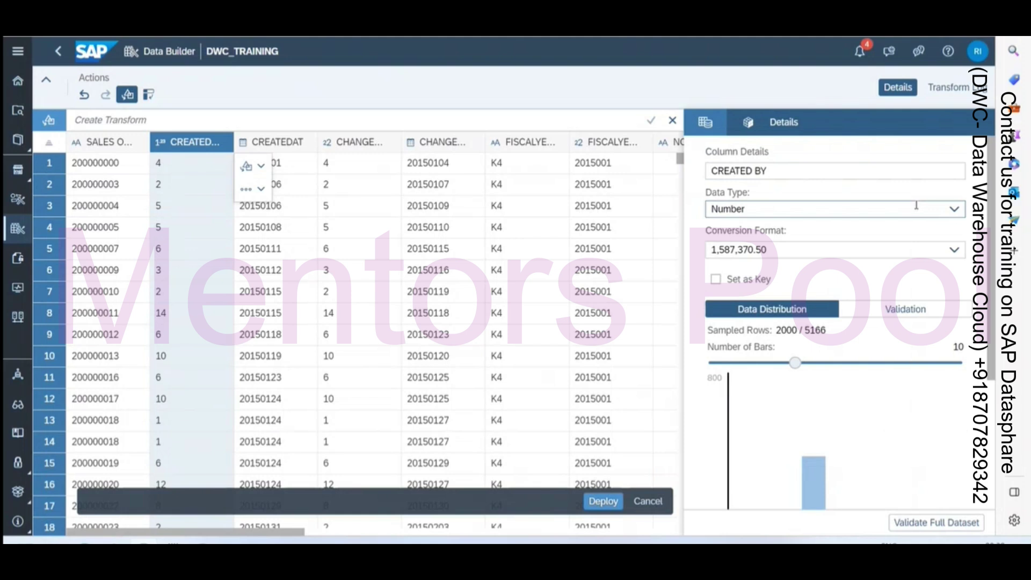
pyautogui.click(953, 209)
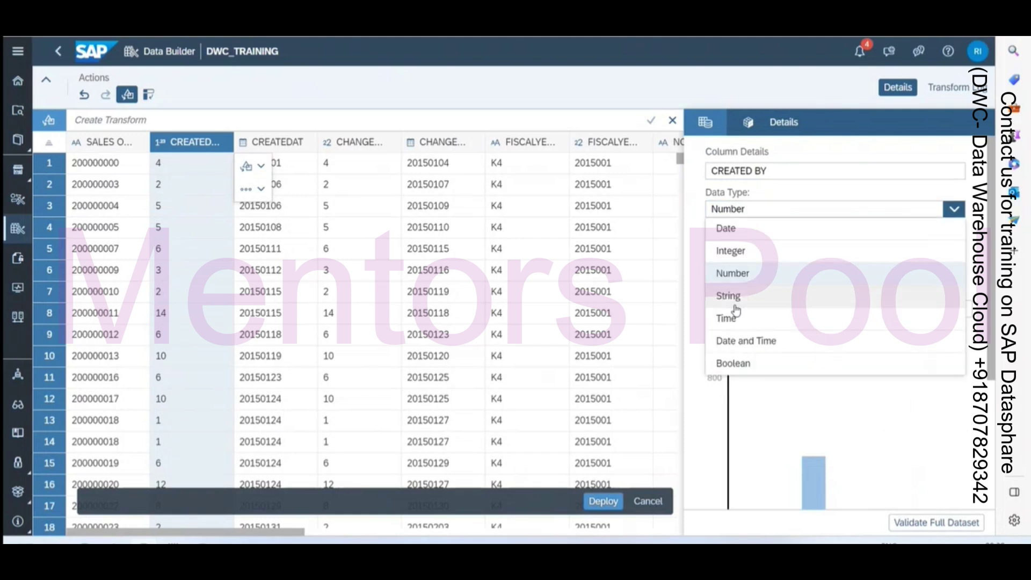
pyautogui.click(735, 310)
pyautogui.click(705, 122)
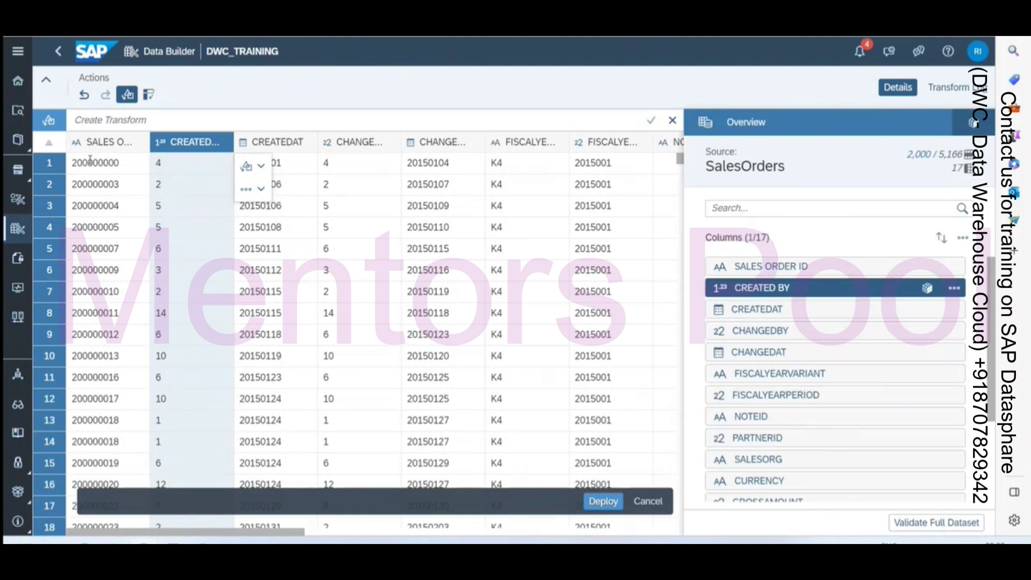
# - Concatenate SALES ORDER ID and CREATED BY with a space separator
pyautogui.click(107, 144)
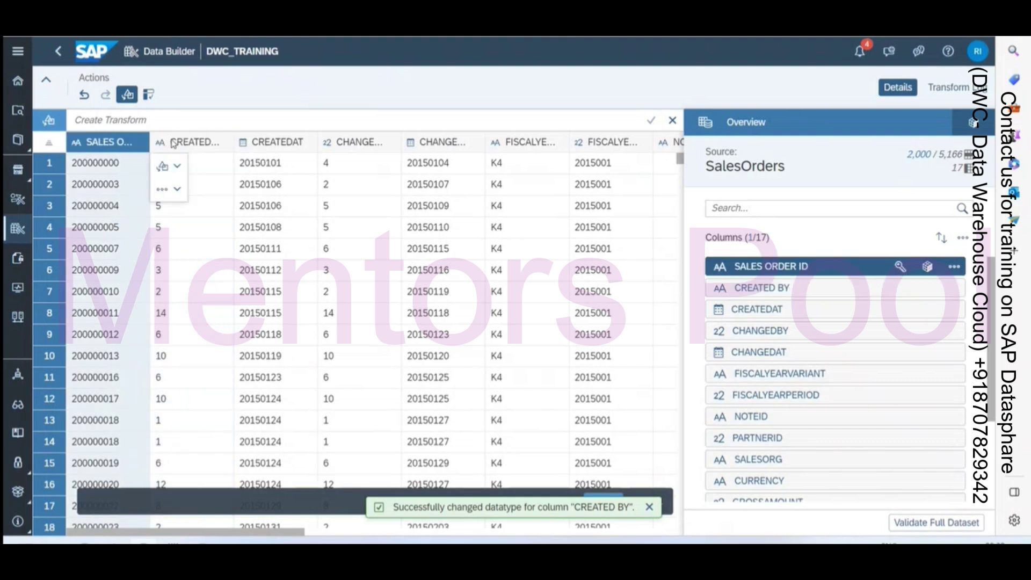
pyautogui.keyDown('ctrl'); pyautogui.click(173, 144); pyautogui.keyUp('ctrl')
pyautogui.click(261, 165)
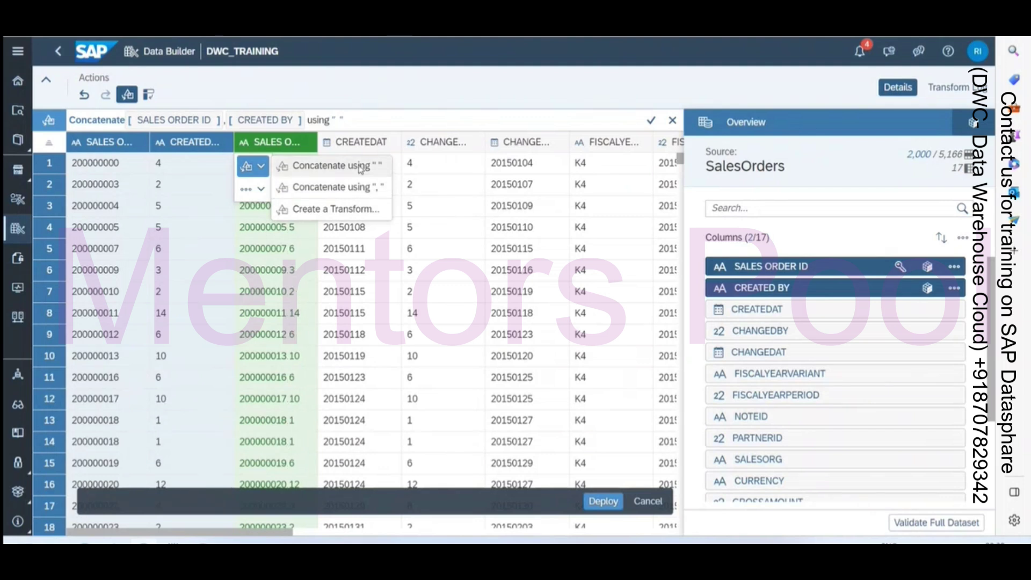
pyautogui.click(337, 120)
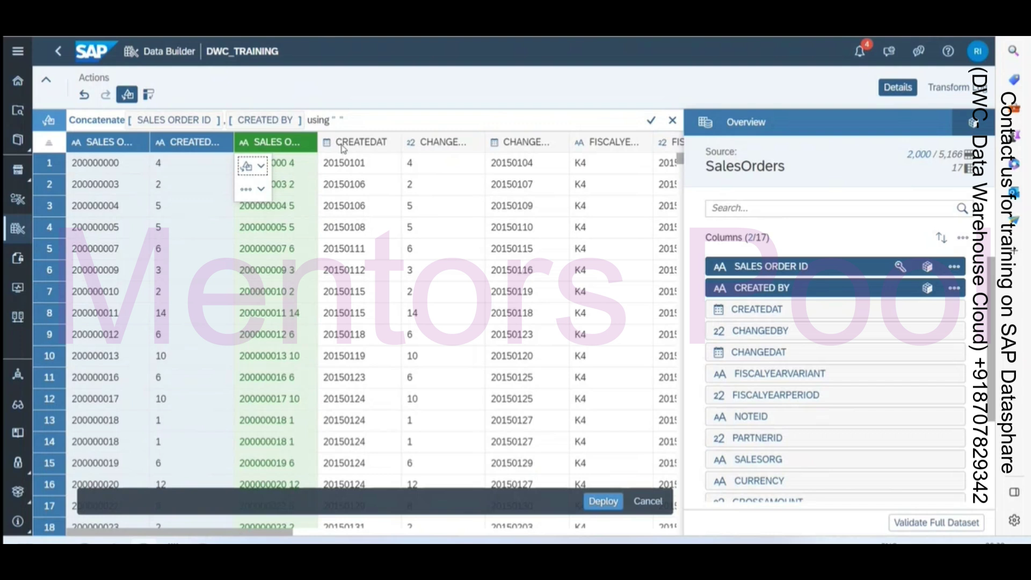
pyautogui.click(652, 120)
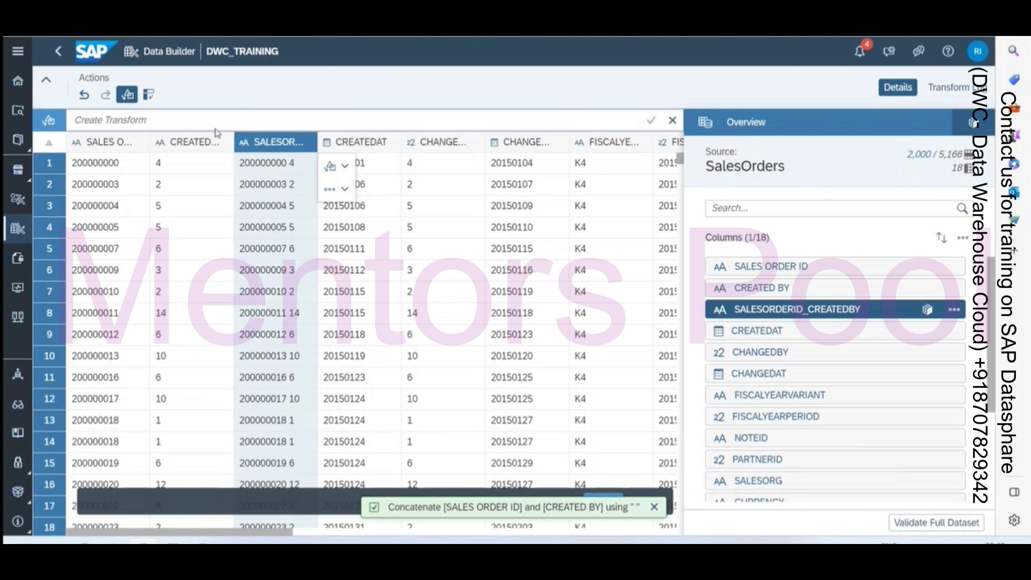
pyautogui.click(161, 121)
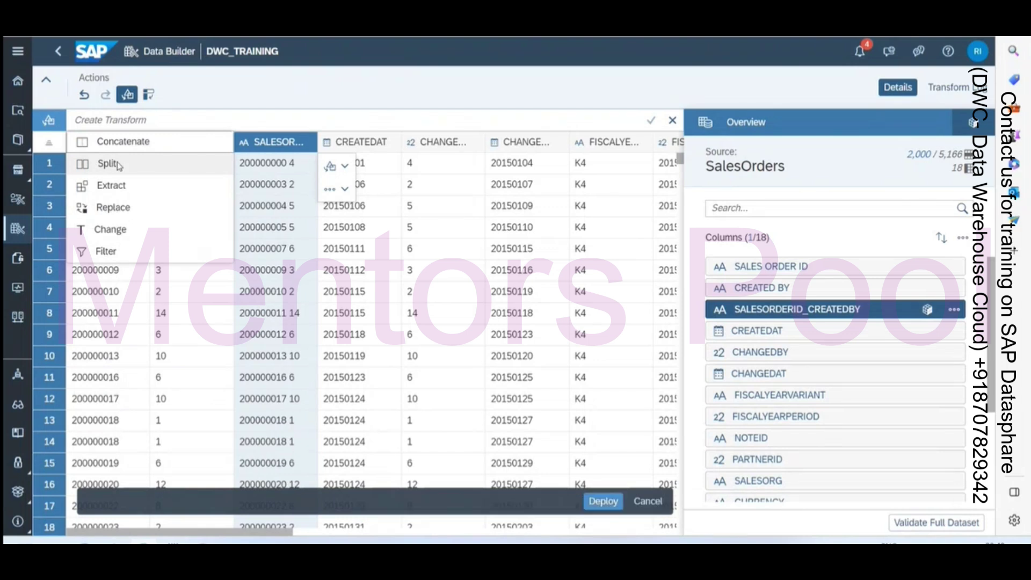
# - Split SALESORDERID_CREATEDBY on a space with repeat value 1 and apply it
pyautogui.click(279, 153)
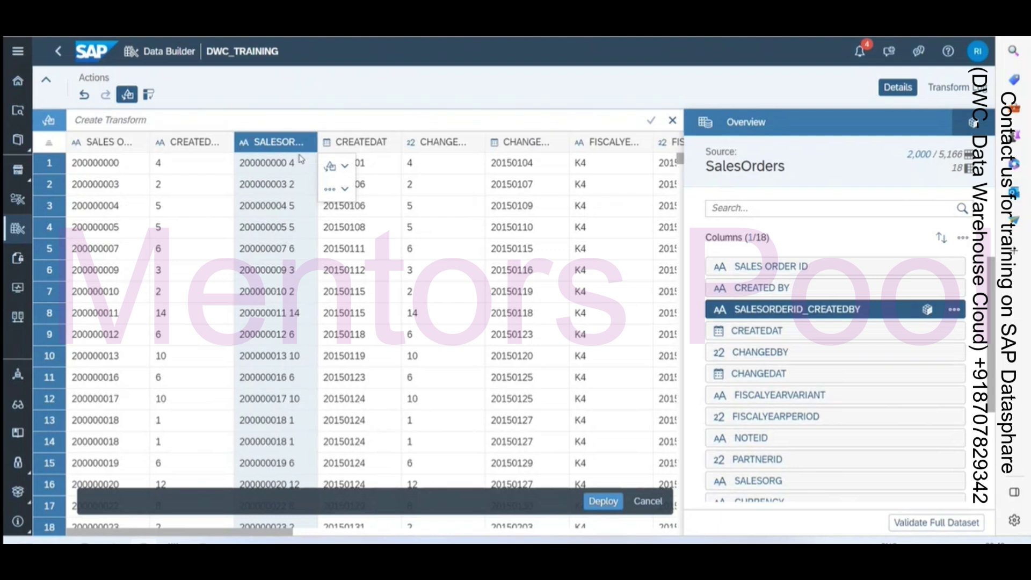
pyautogui.click(337, 166)
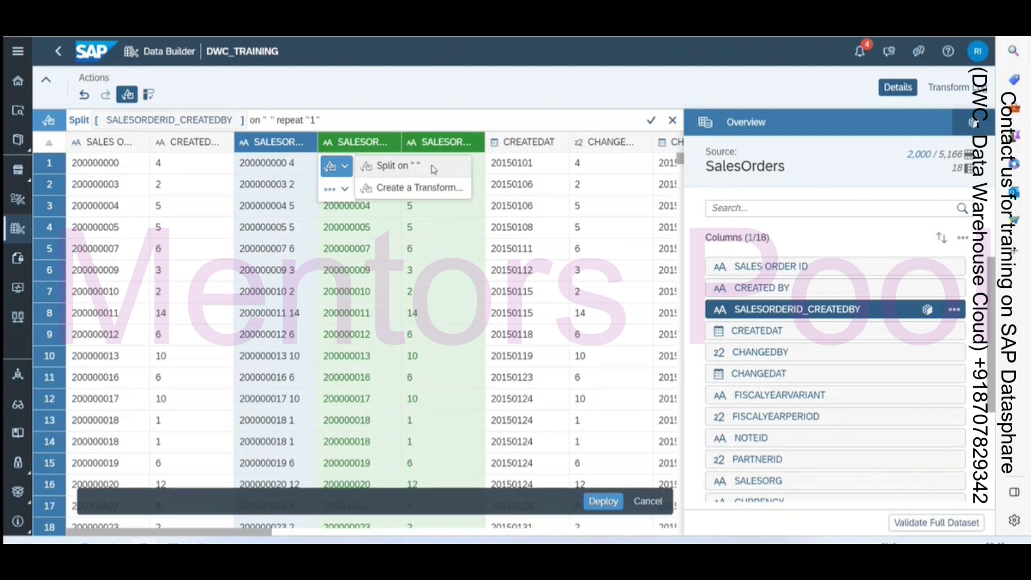
pyautogui.click(312, 120)
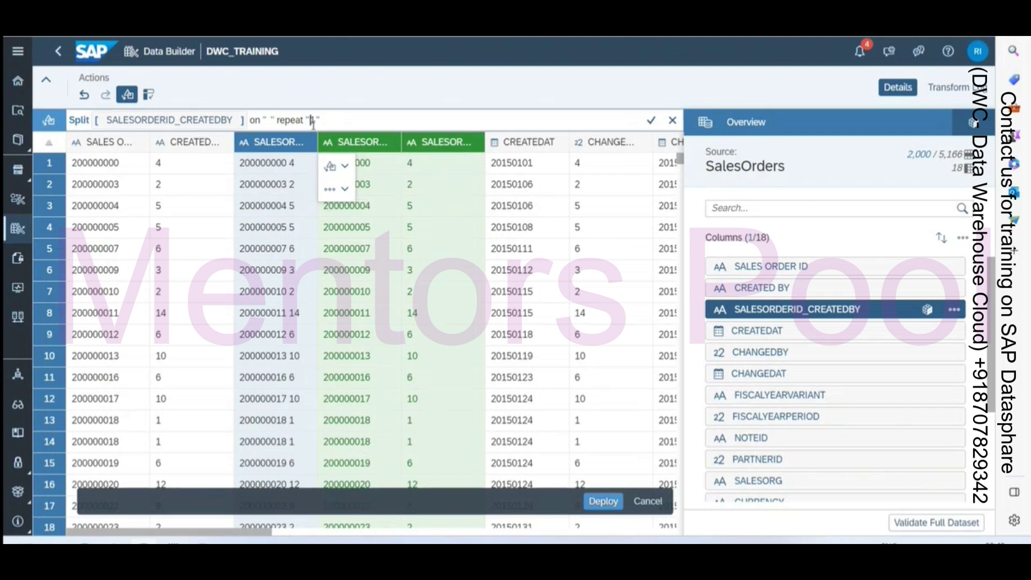
pyautogui.moveTo(273, 120); pyautogui.dragTo(324, 119)
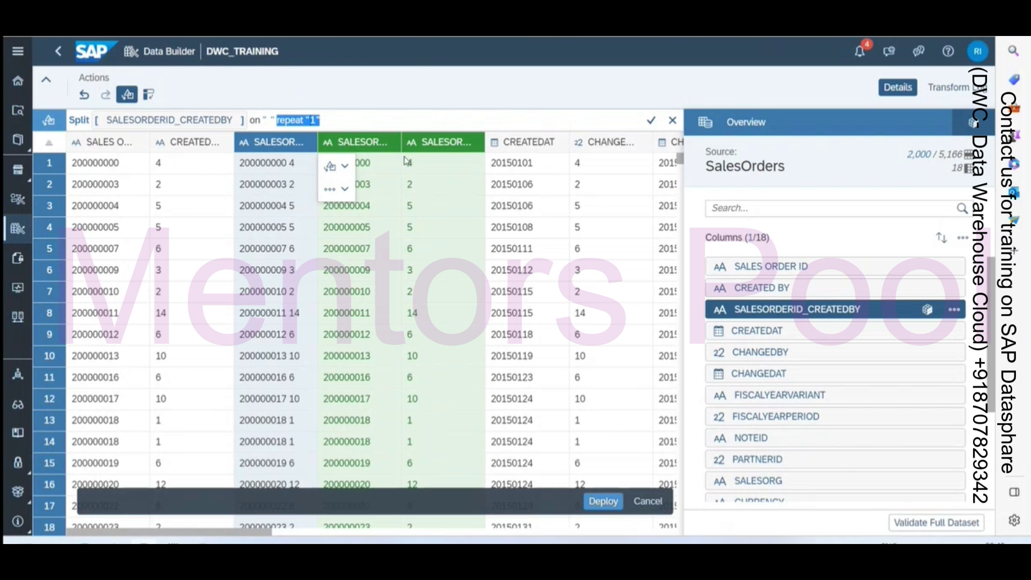
pyautogui.click(650, 121)
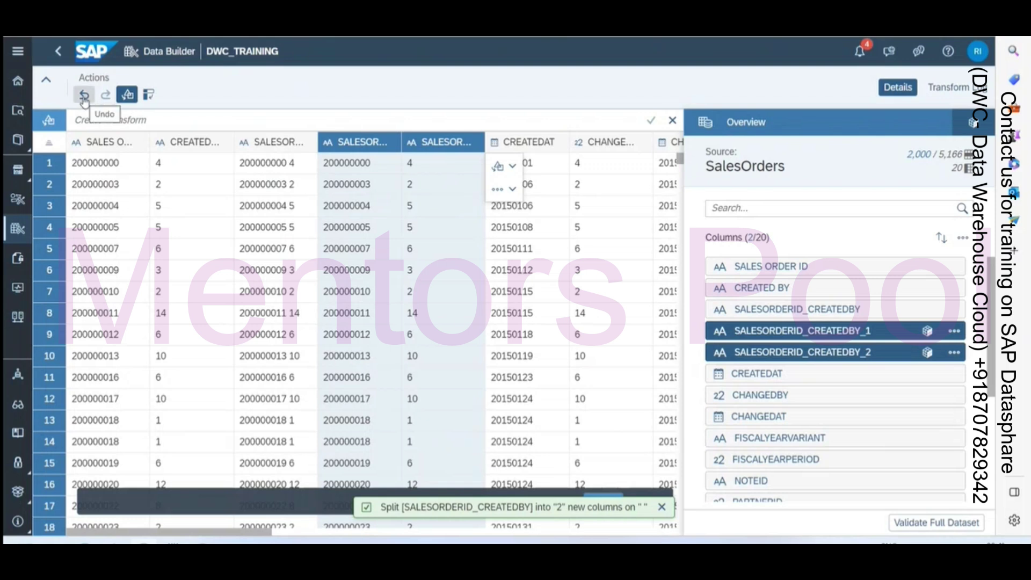
# - Delete the Split entry from the Transformation Log, dropping its two split columns
pyautogui.click(947, 91)
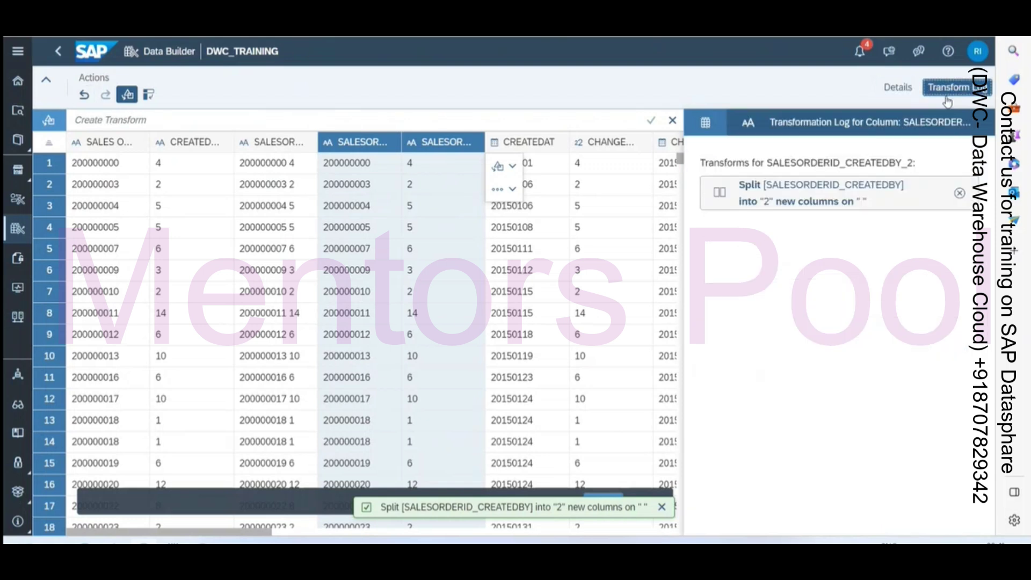
pyautogui.click(910, 96)
pyautogui.click(948, 88)
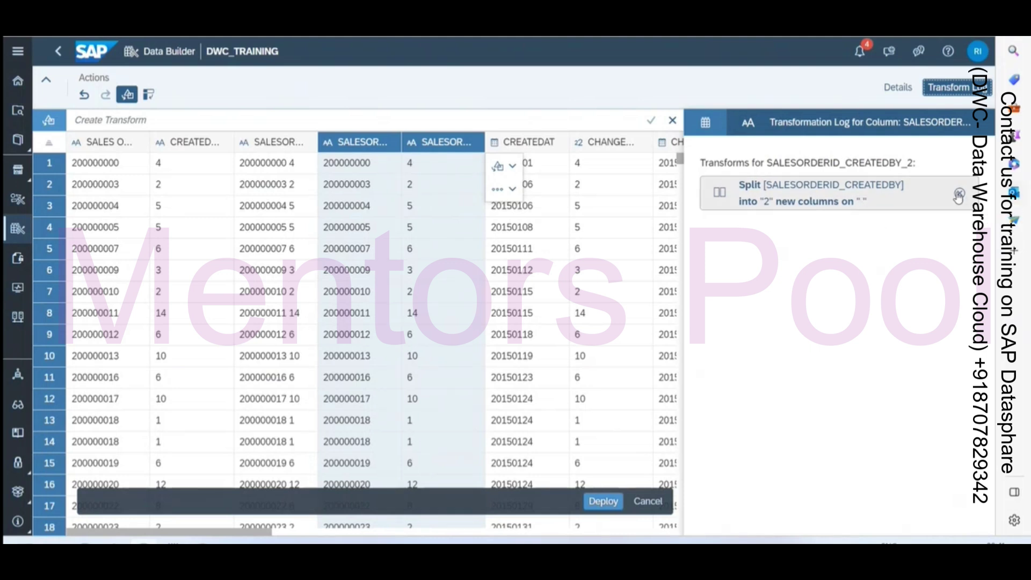
pyautogui.moveTo(959, 194)
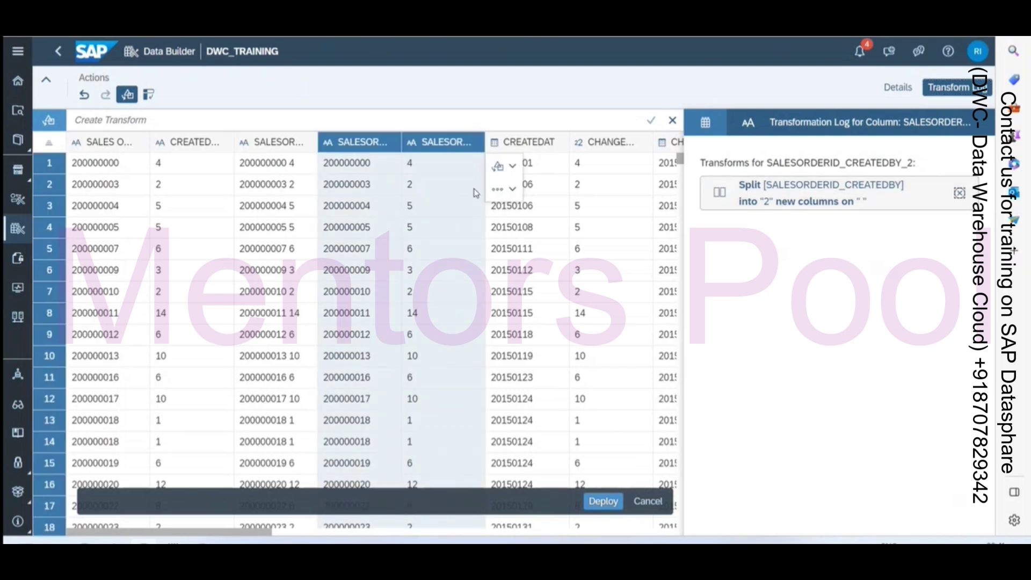
pyautogui.click(959, 192)
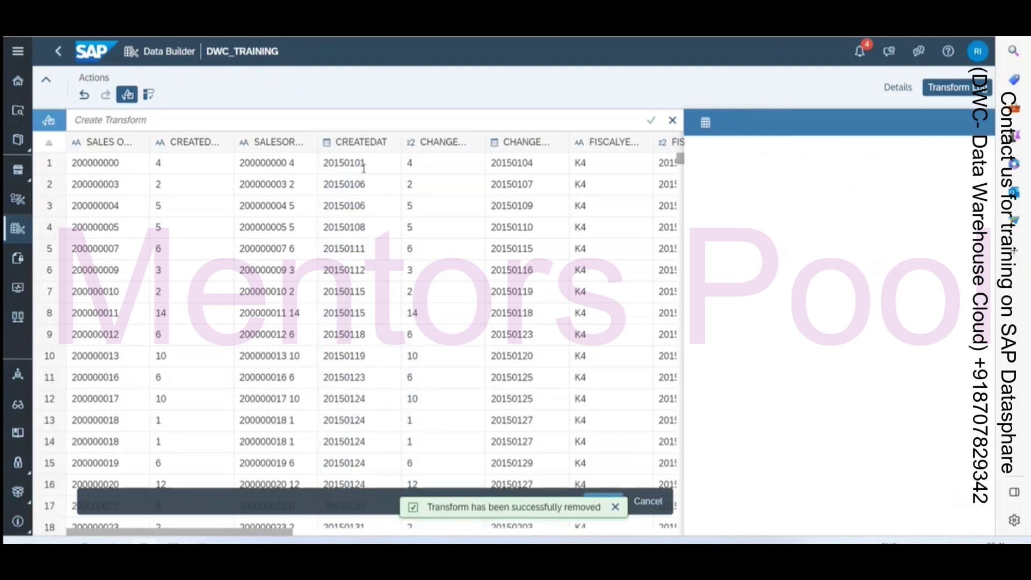
pyautogui.click(893, 88)
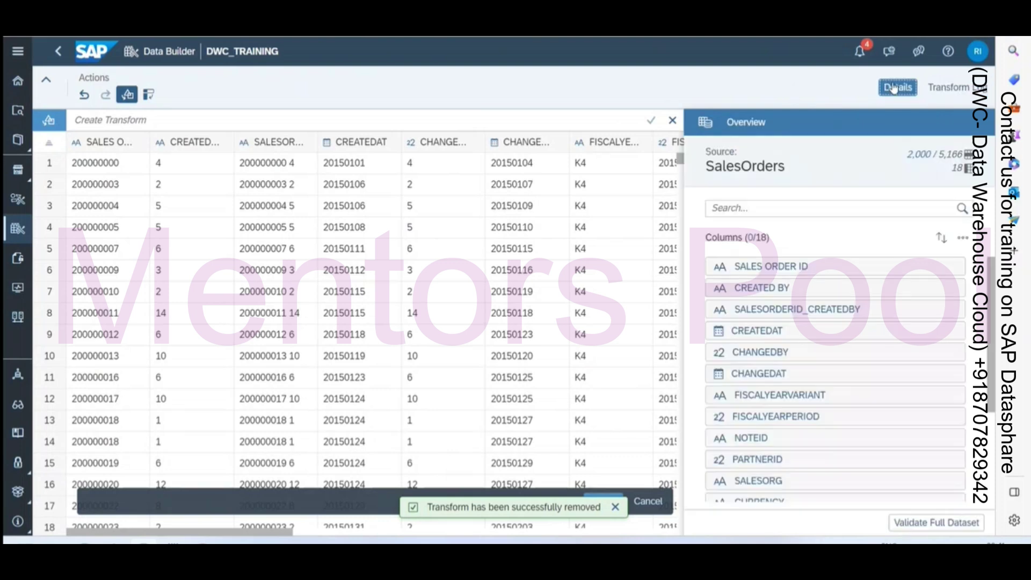
# - Scroll the SalesOrders preview right until SALESORG with its AMER, EMEA and APJ values shows
pyautogui.click(226, 119)
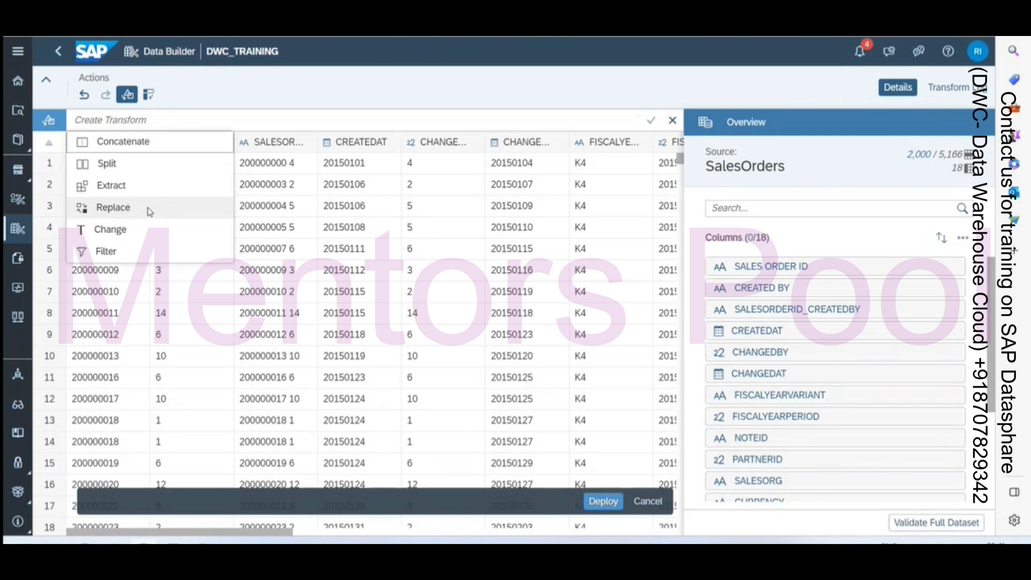
pyautogui.click(363, 193)
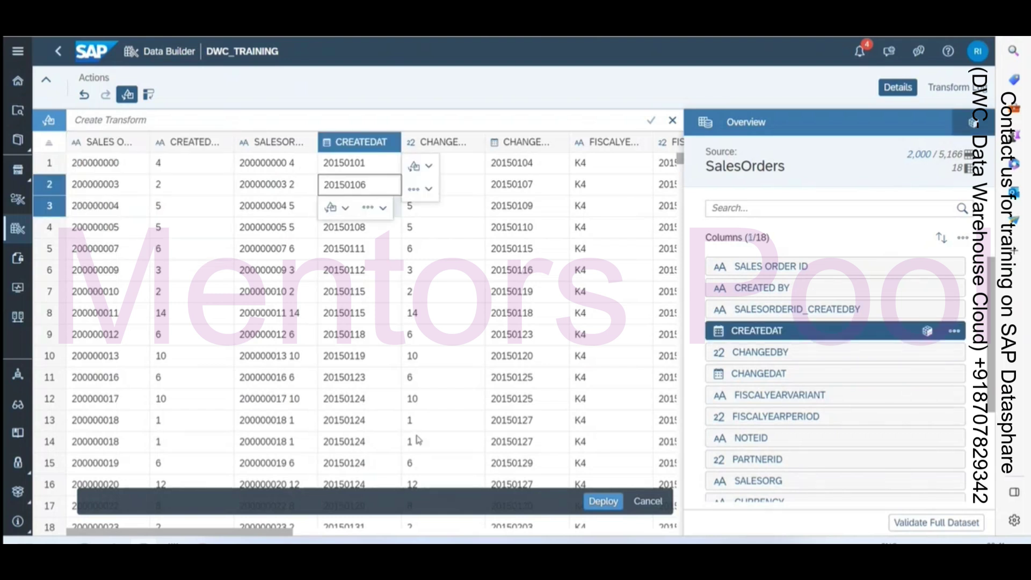
pyautogui.moveTo(285, 537); pyautogui.dragTo(465, 538)
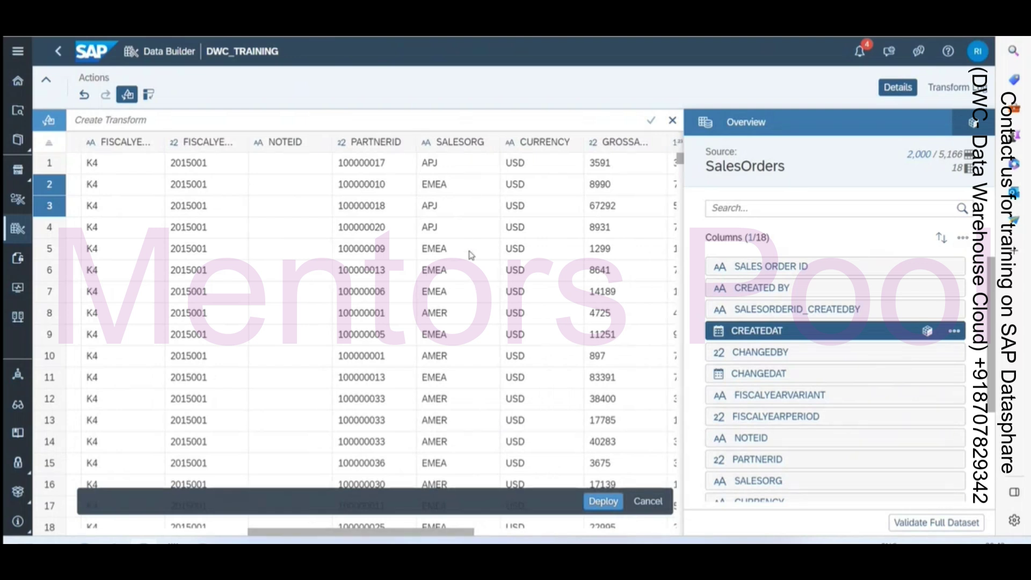
# - Select AMER and EMEA cells and the SALESORG column to browse transform suggestions
pyautogui.click(449, 315)
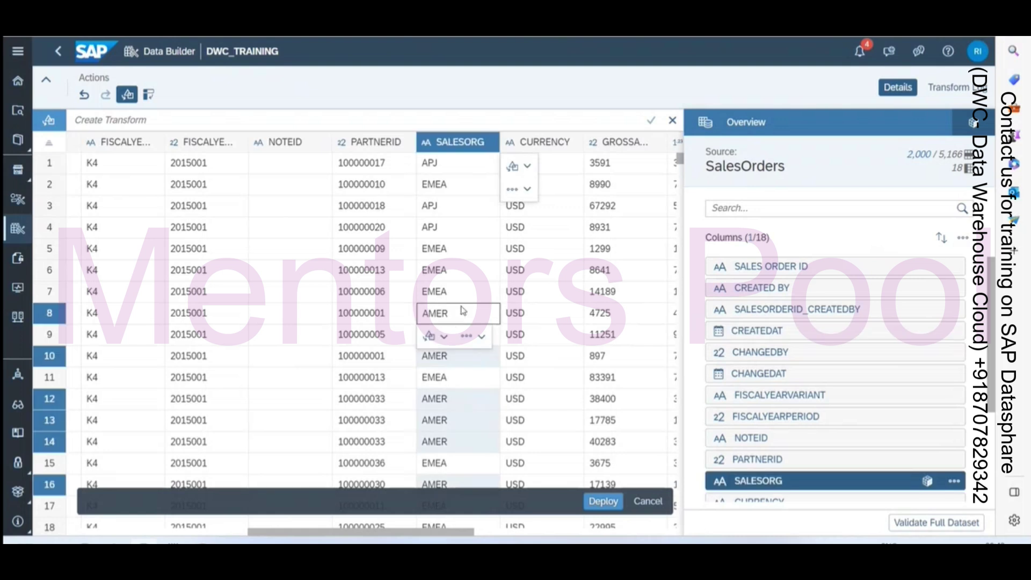
pyautogui.click(456, 195)
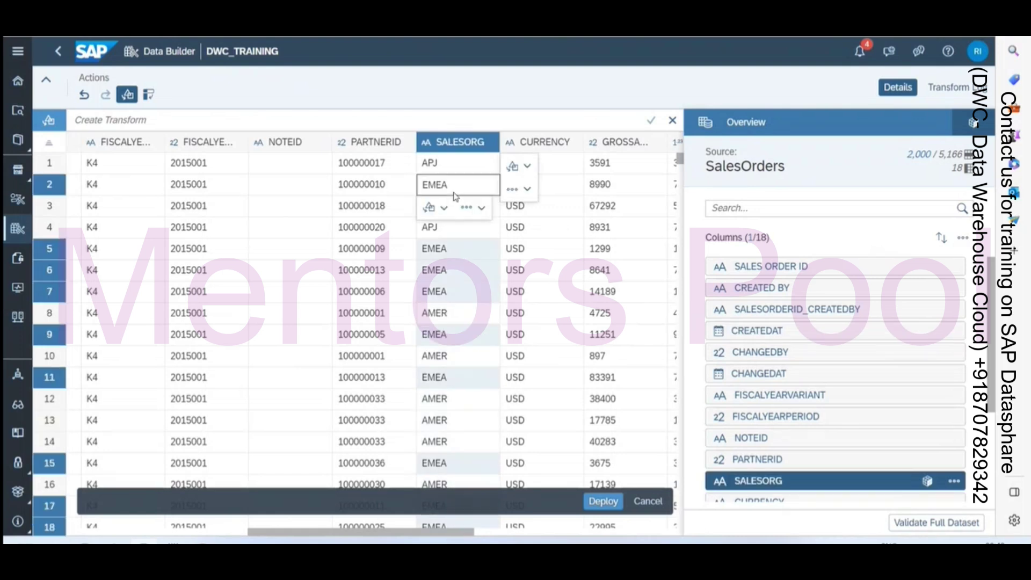
pyautogui.click(462, 294)
pyautogui.click(440, 357)
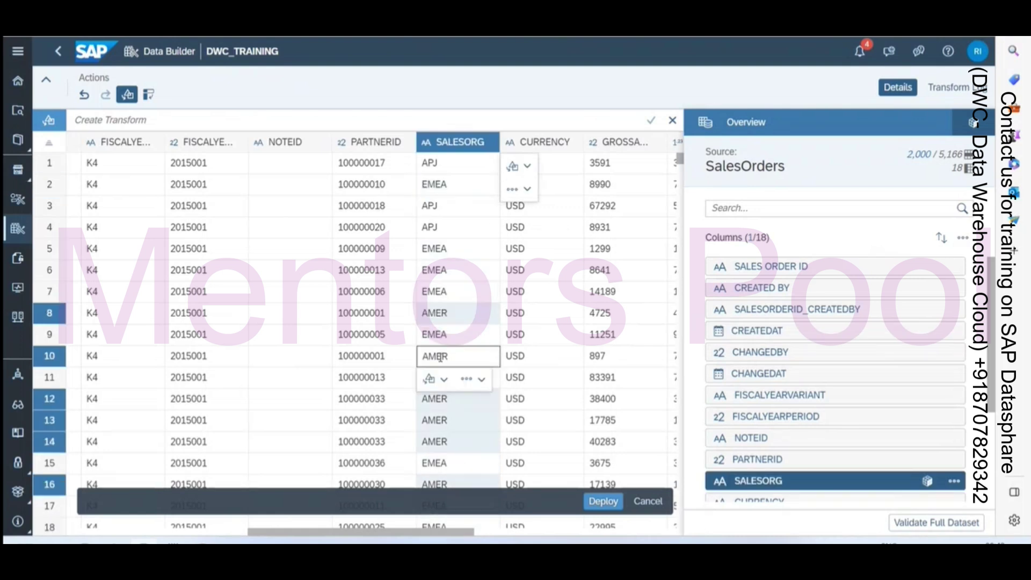
pyautogui.click(446, 380)
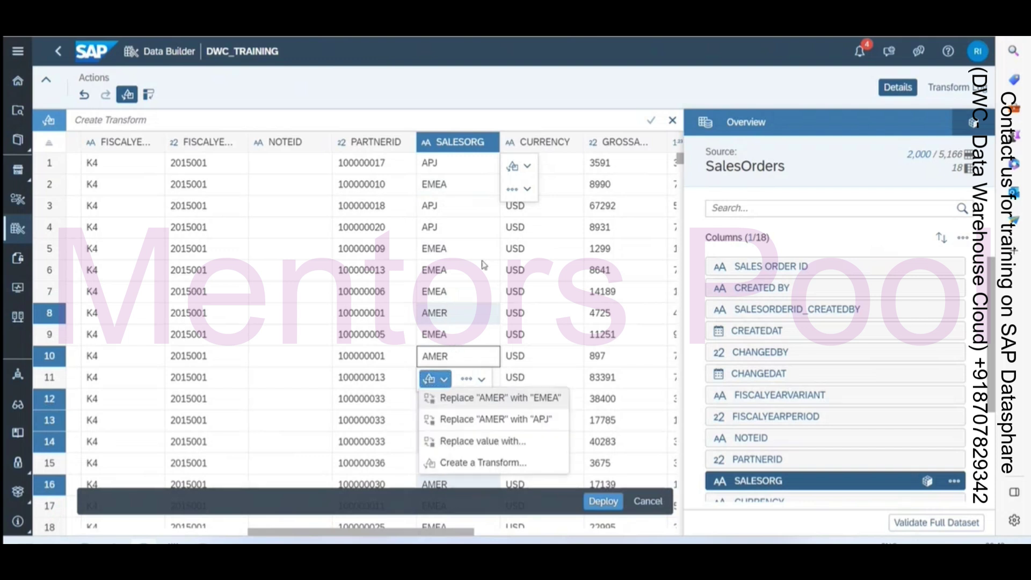
pyautogui.click(467, 143)
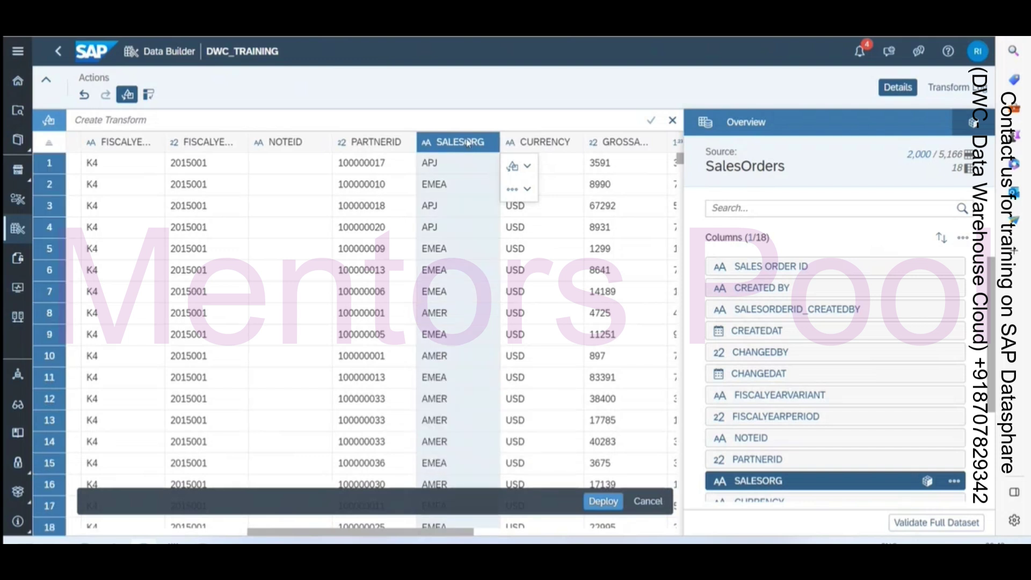
pyautogui.click(513, 166)
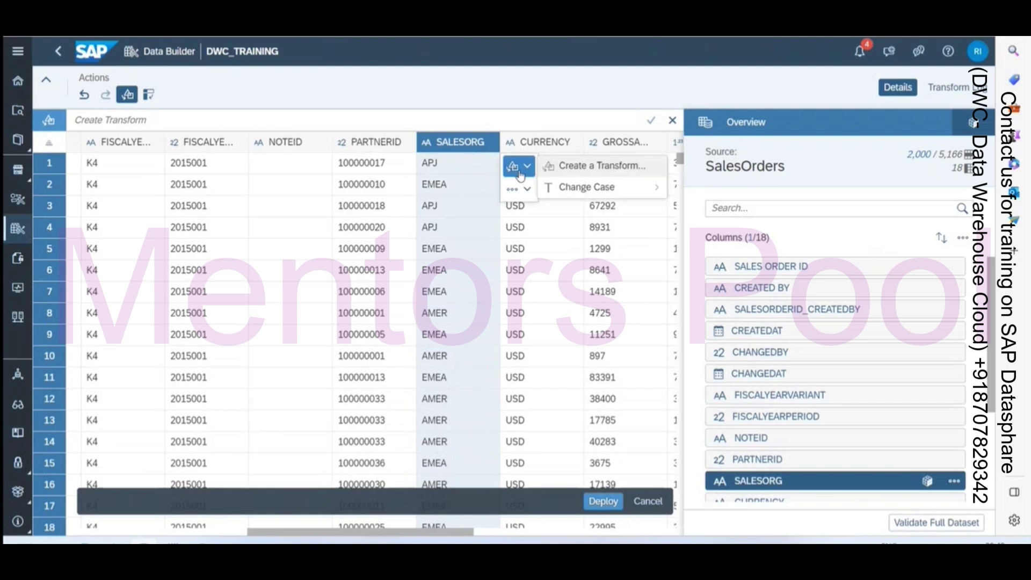
# - Apply a Replace transform on SALESORG swapping "AMER" for "USA"
pyautogui.click(477, 193)
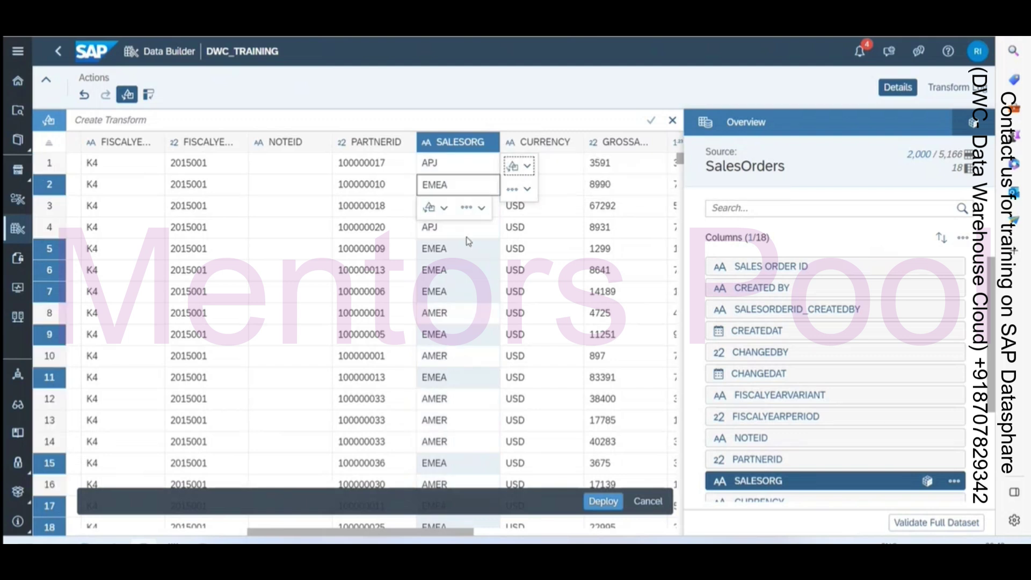
pyautogui.click(454, 313)
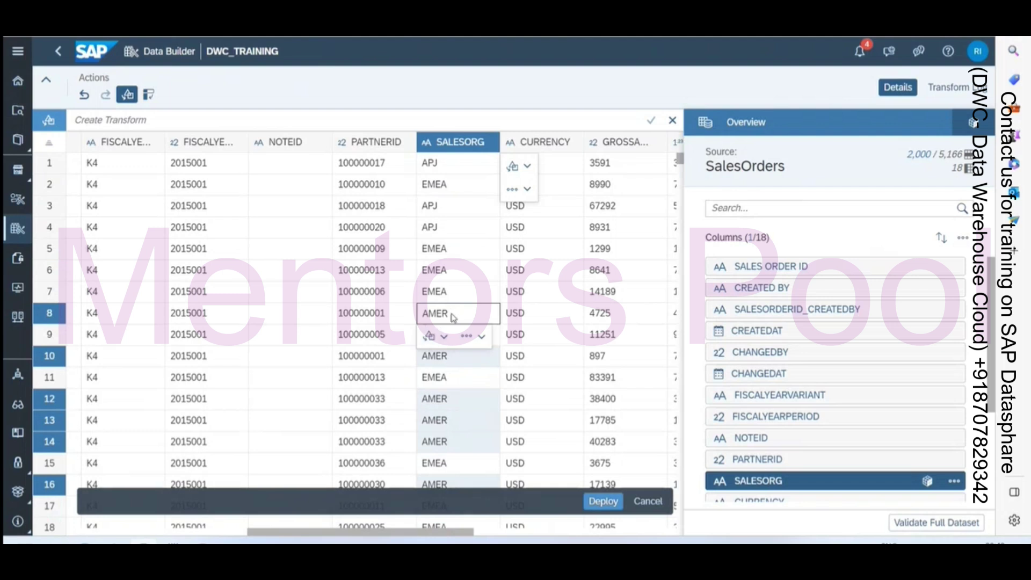
pyautogui.click(443, 340)
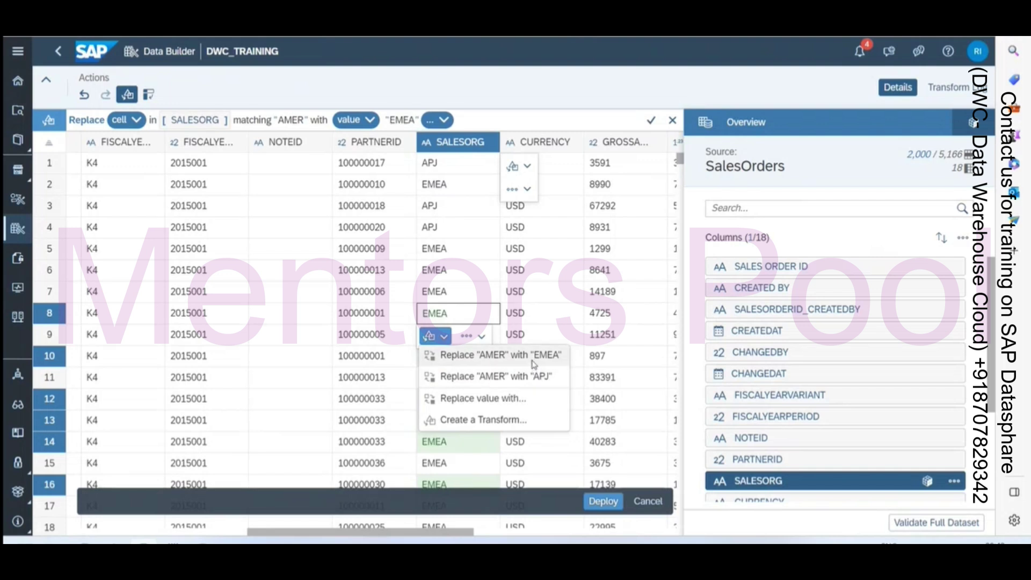
pyautogui.click(500, 355)
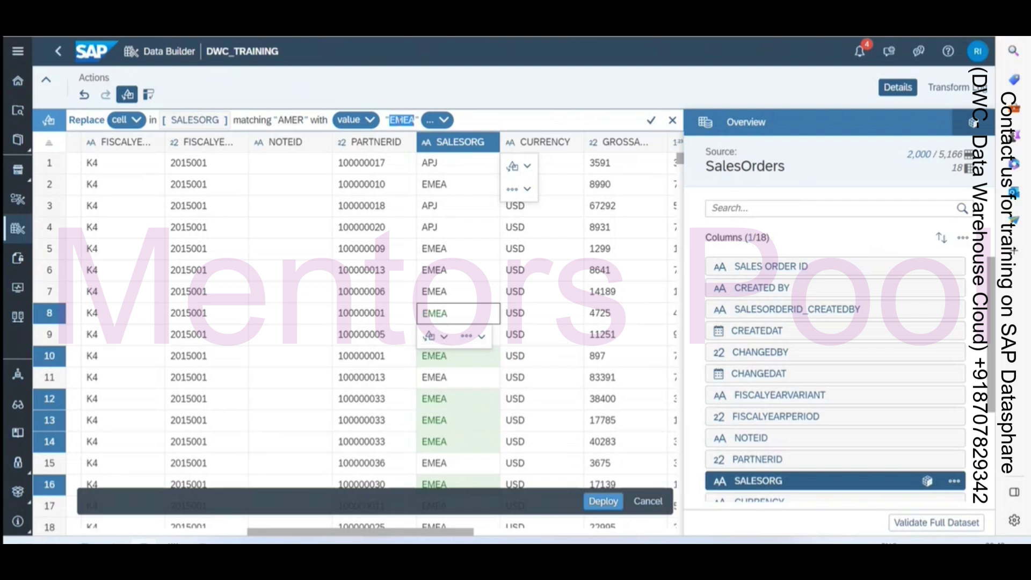
pyautogui.write('USA')
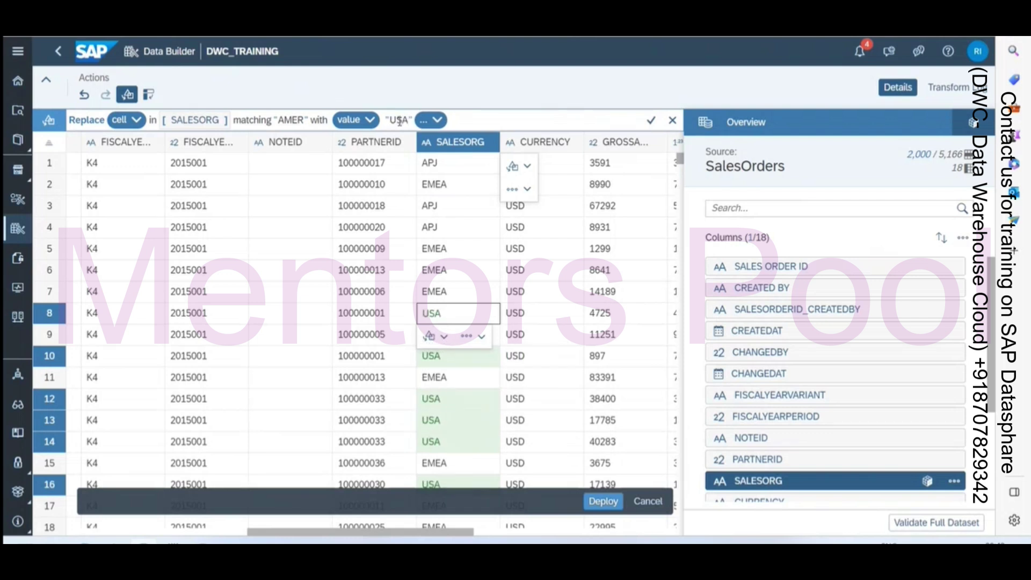
pyautogui.press('Return')
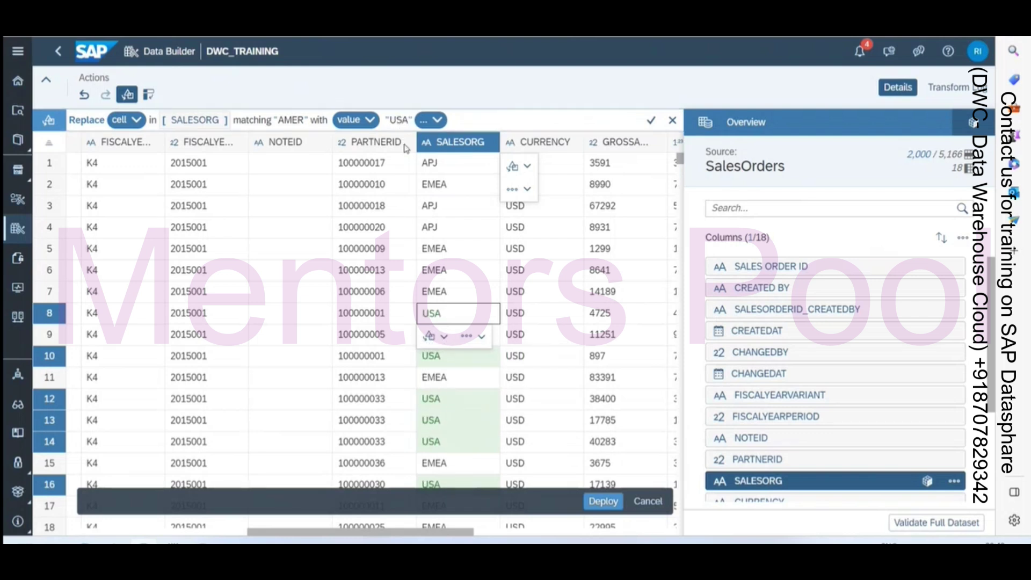
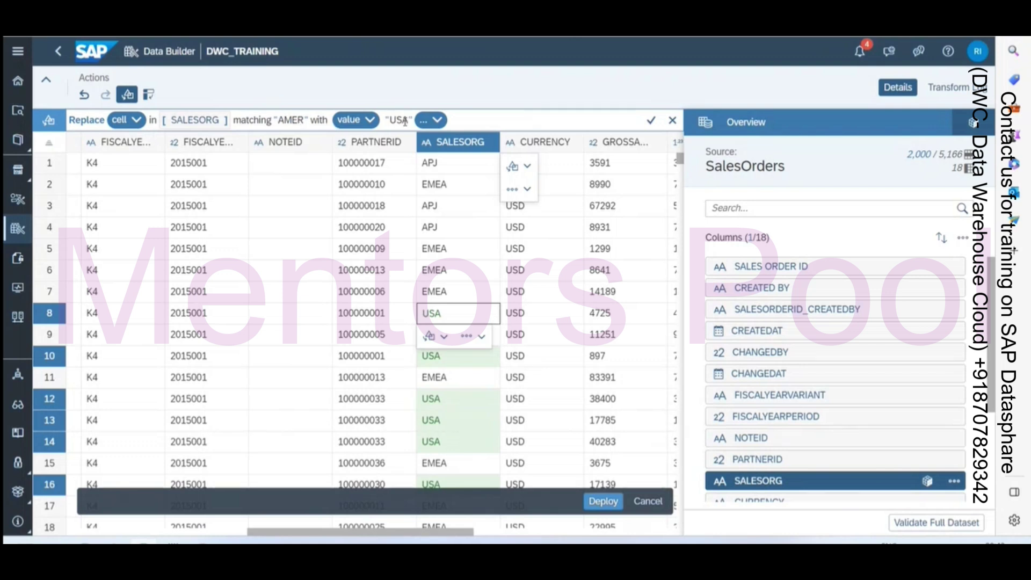
# - Add a where condition so SALESORG AMER becomes USA only where CURRENCY is USD
pyautogui.click(431, 120)
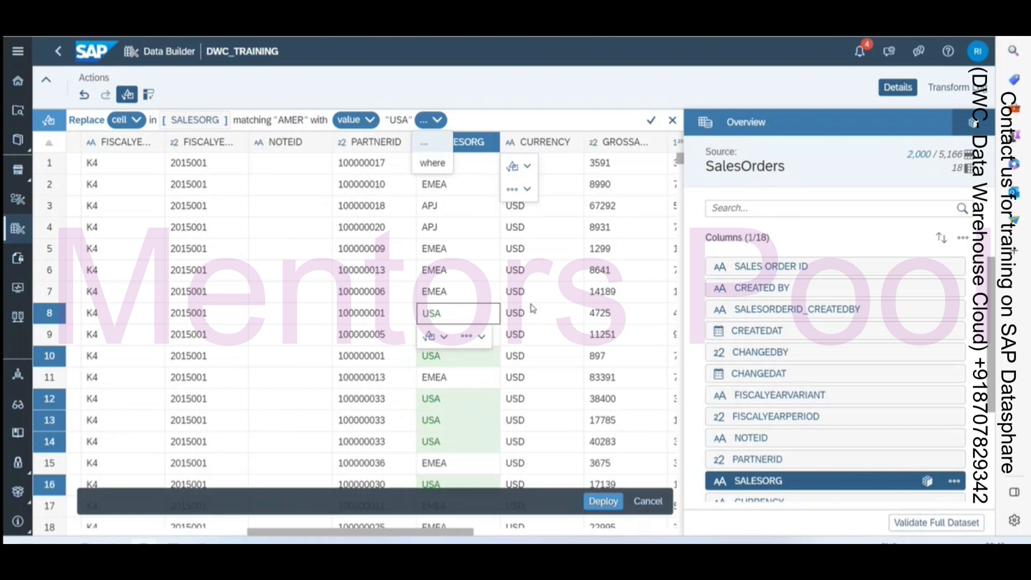
pyautogui.click(434, 162)
pyautogui.click(499, 121)
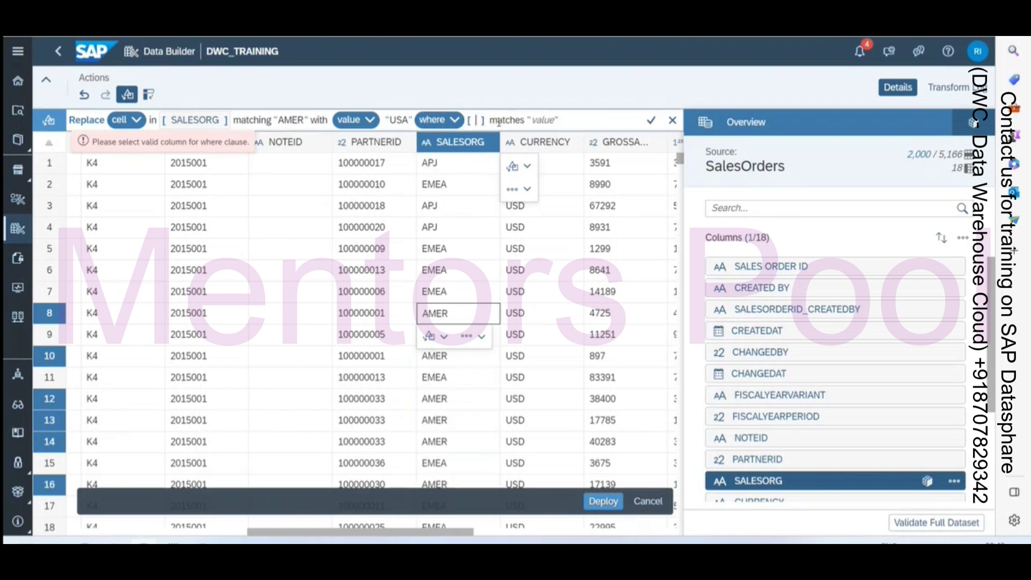
pyautogui.write('curren')
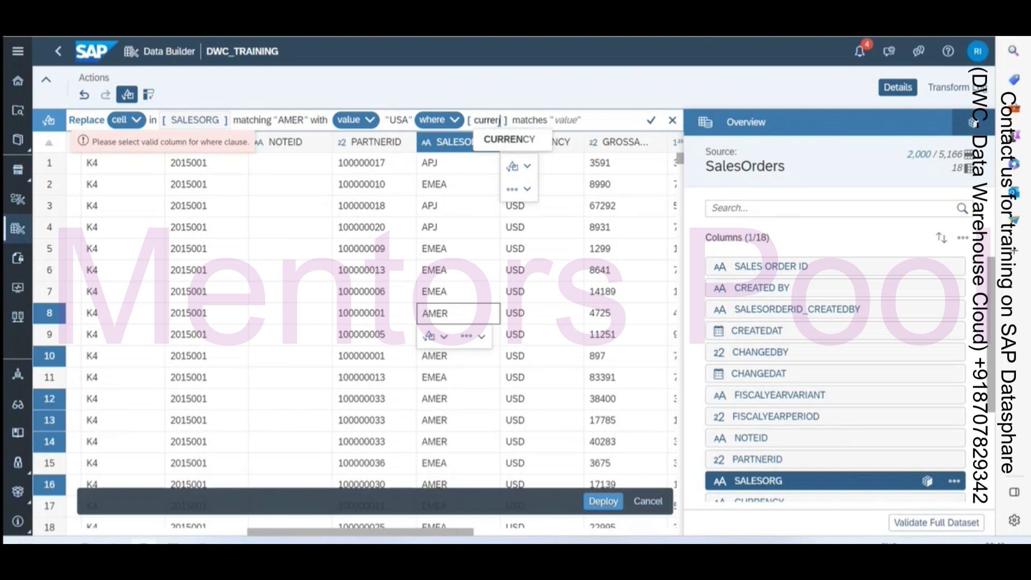
pyautogui.click(504, 139)
pyautogui.click(589, 122)
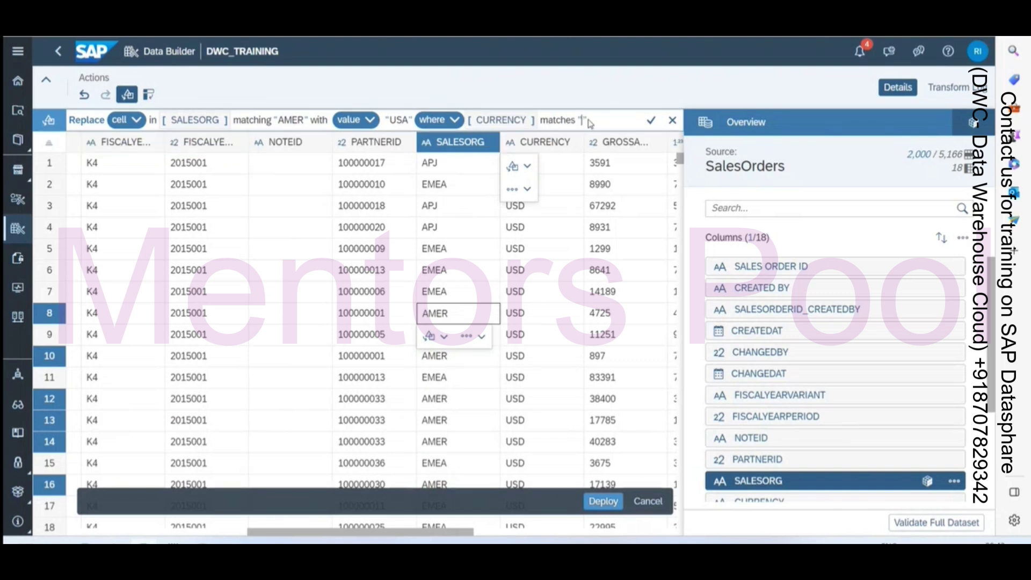
pyautogui.write('USD')
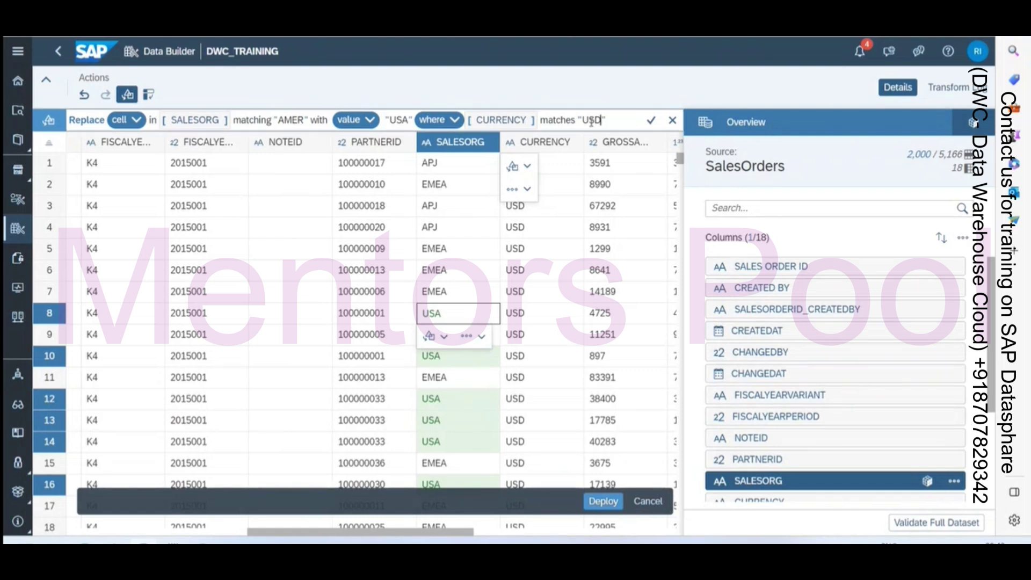
pyautogui.click(651, 120)
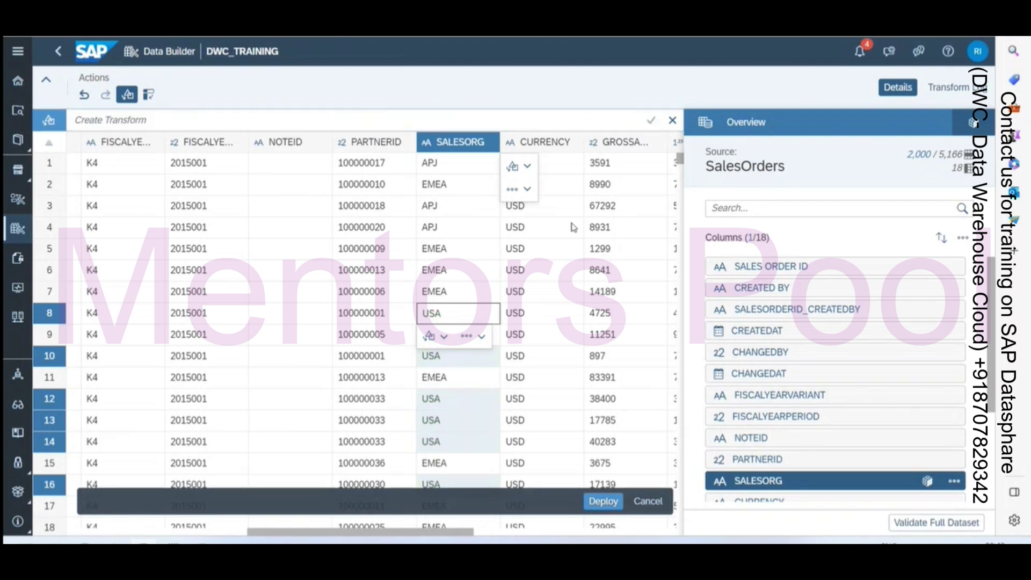
# - Browse the transform list and look at the APJ rows of SALESORG
pyautogui.click(317, 122)
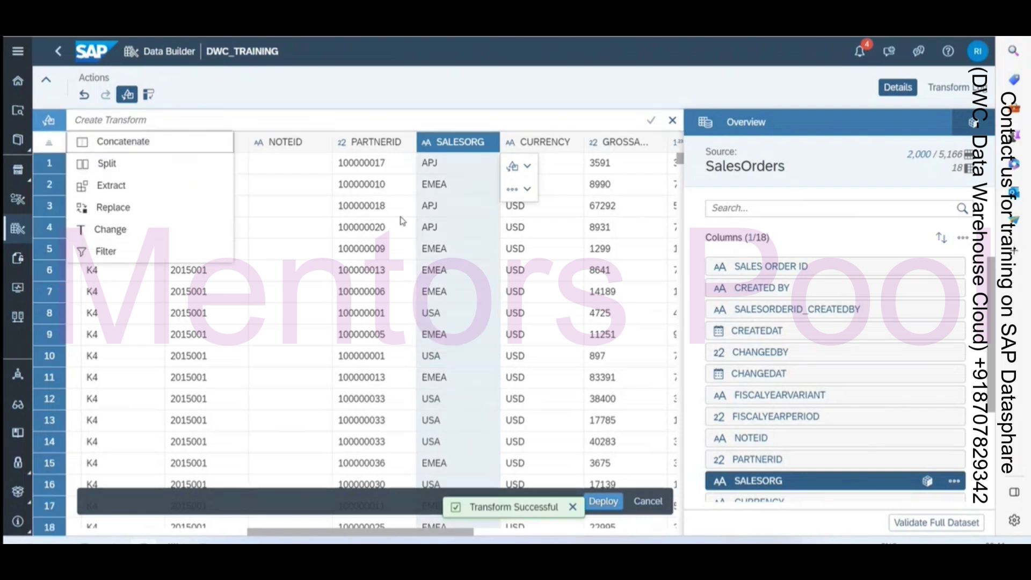
pyautogui.click(454, 182)
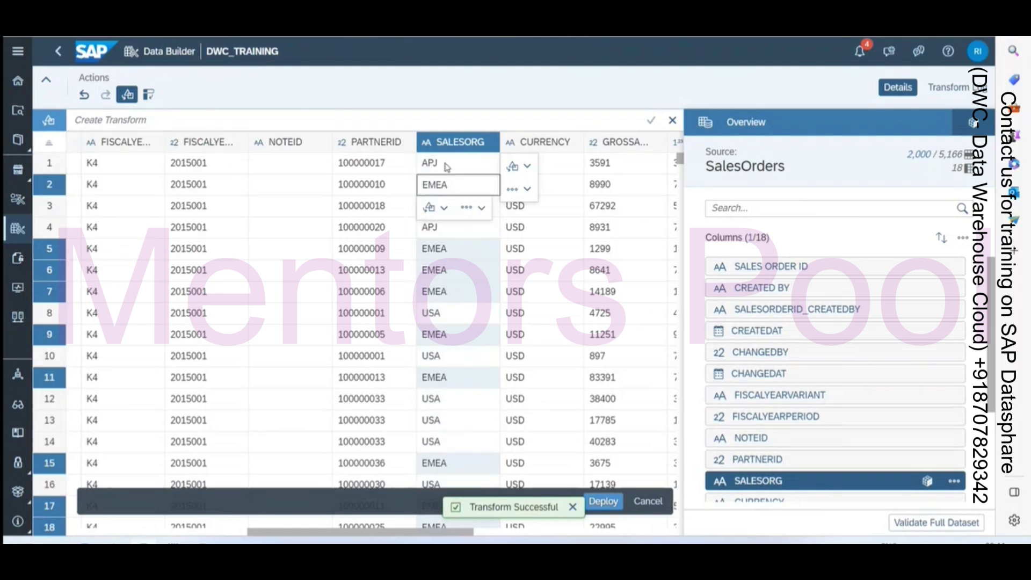
pyautogui.click(446, 165)
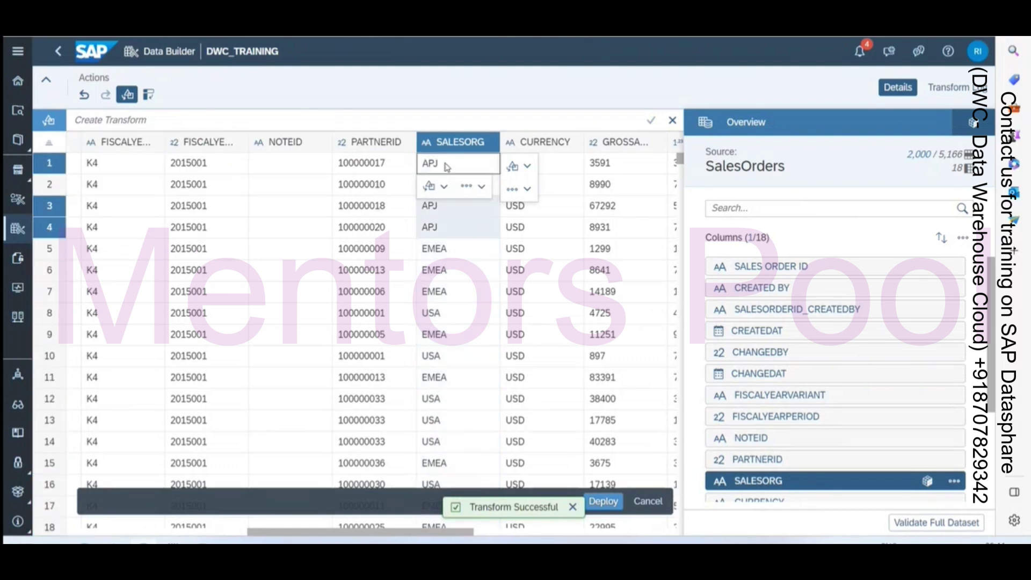
pyautogui.click(465, 252)
pyautogui.click(453, 171)
# - Change the SALESORG column to lowercase, giving values like apj, emea and usa
pyautogui.click(459, 160)
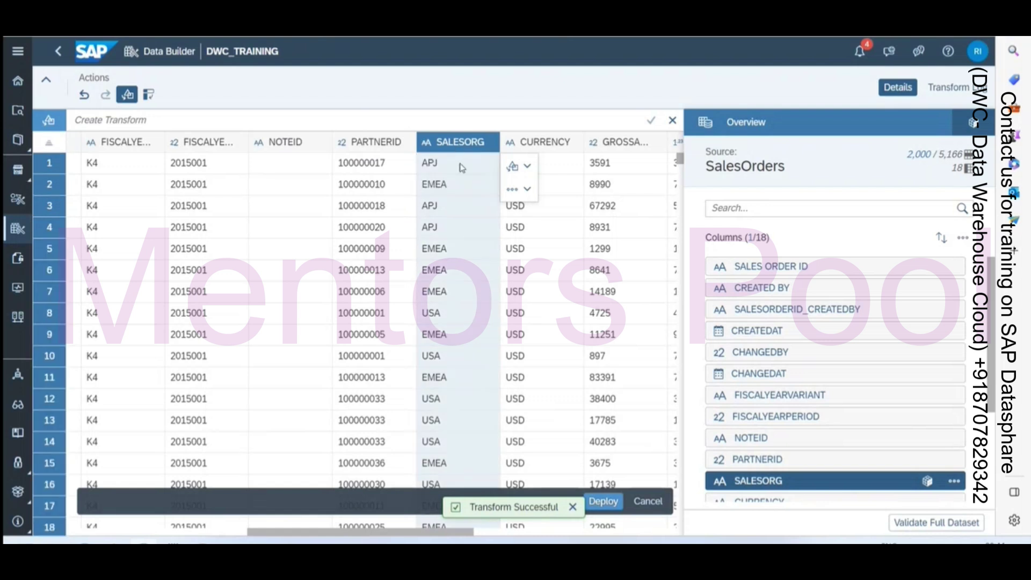
pyautogui.click(529, 168)
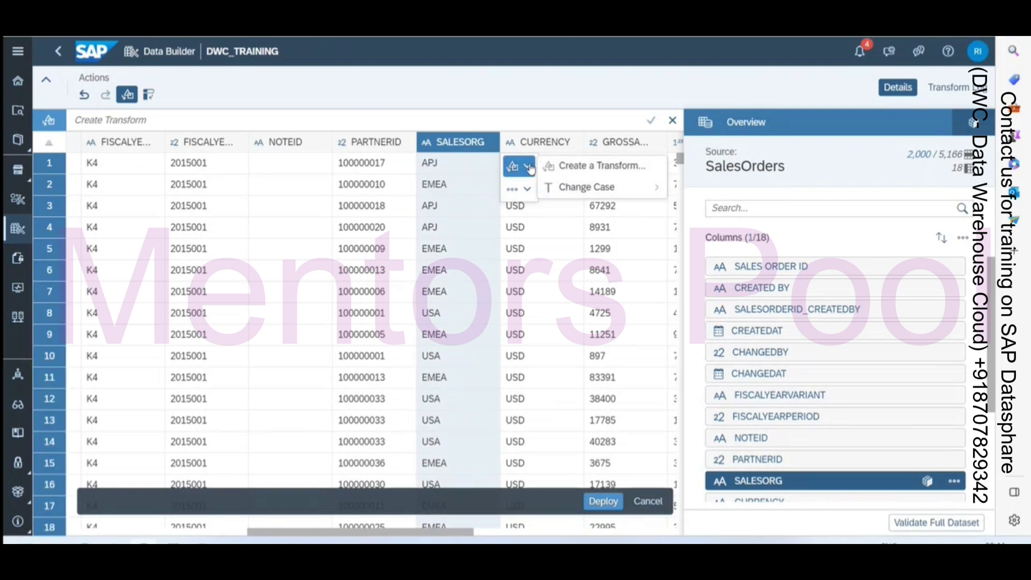
pyautogui.moveTo(577, 192)
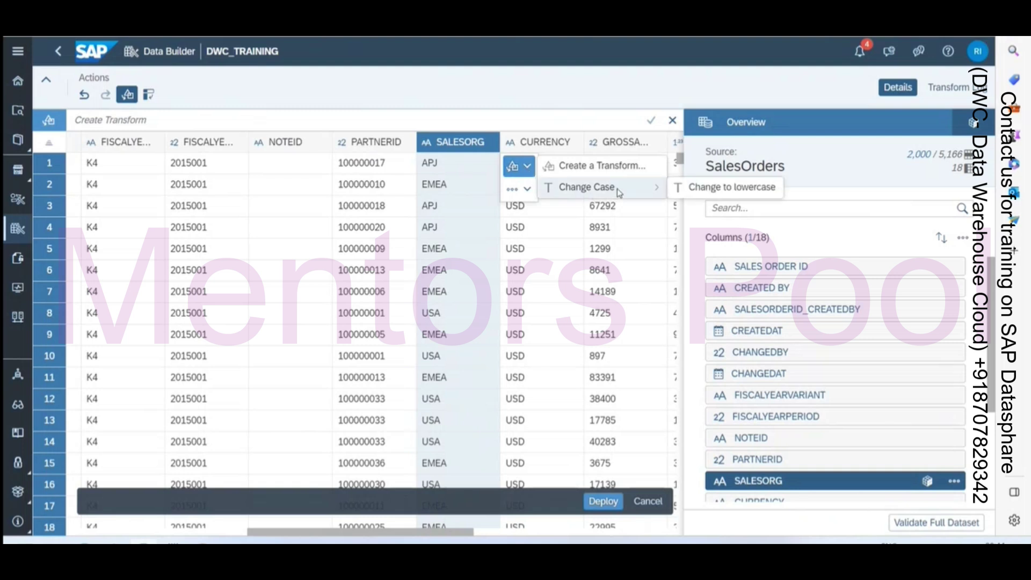
pyautogui.click(715, 189)
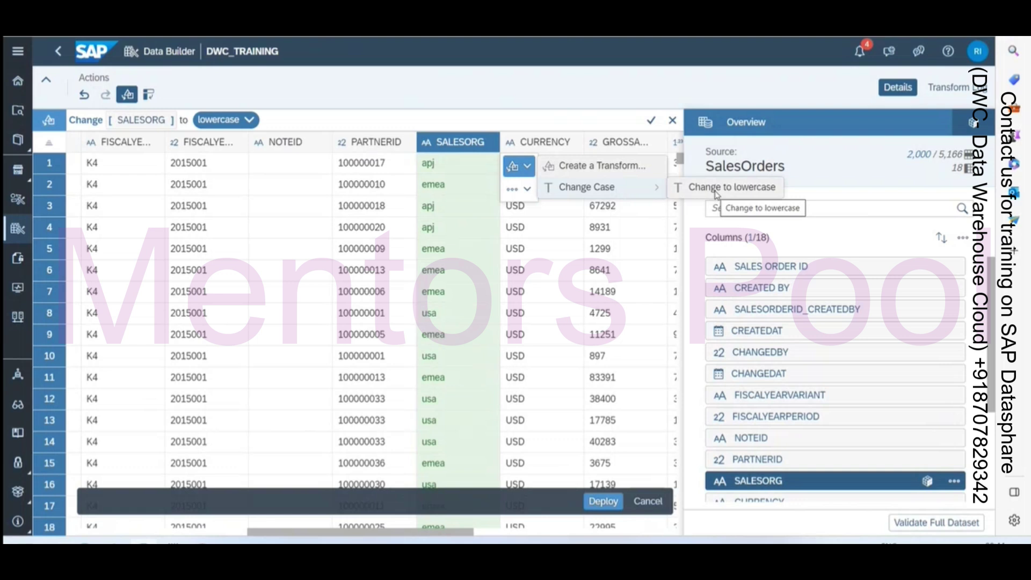
pyautogui.click(715, 193)
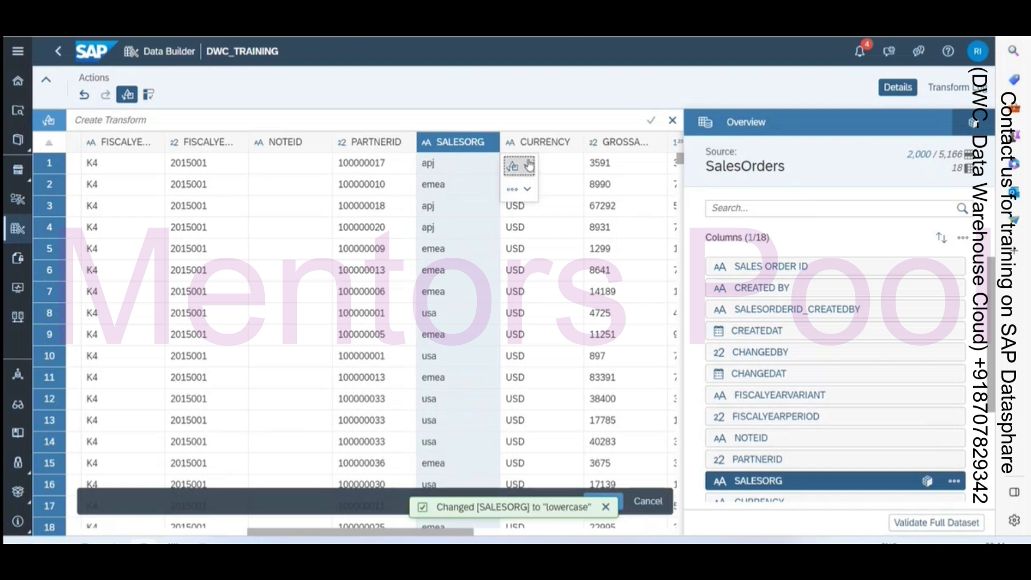
pyautogui.click(349, 122)
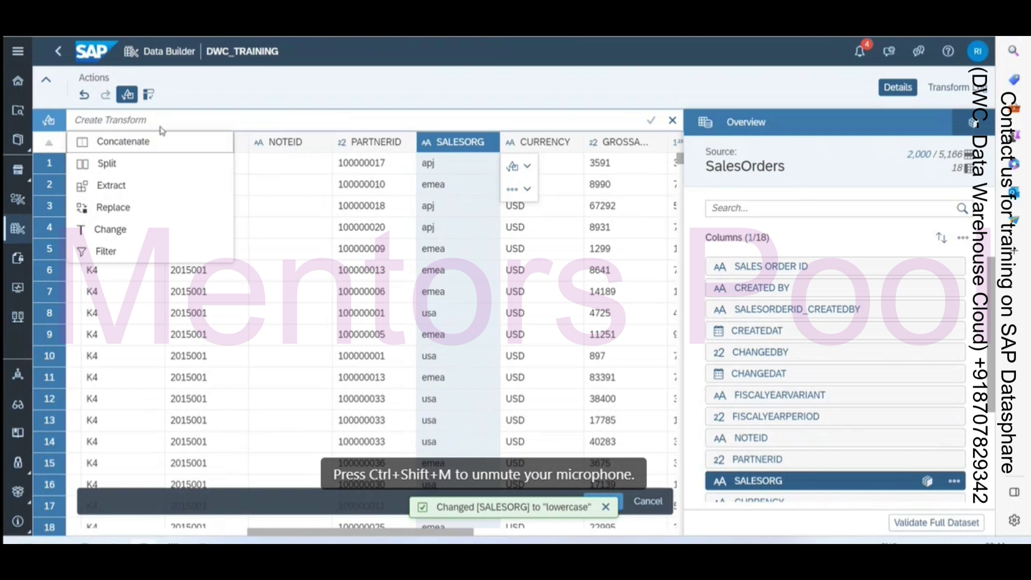
pyautogui.click(138, 251)
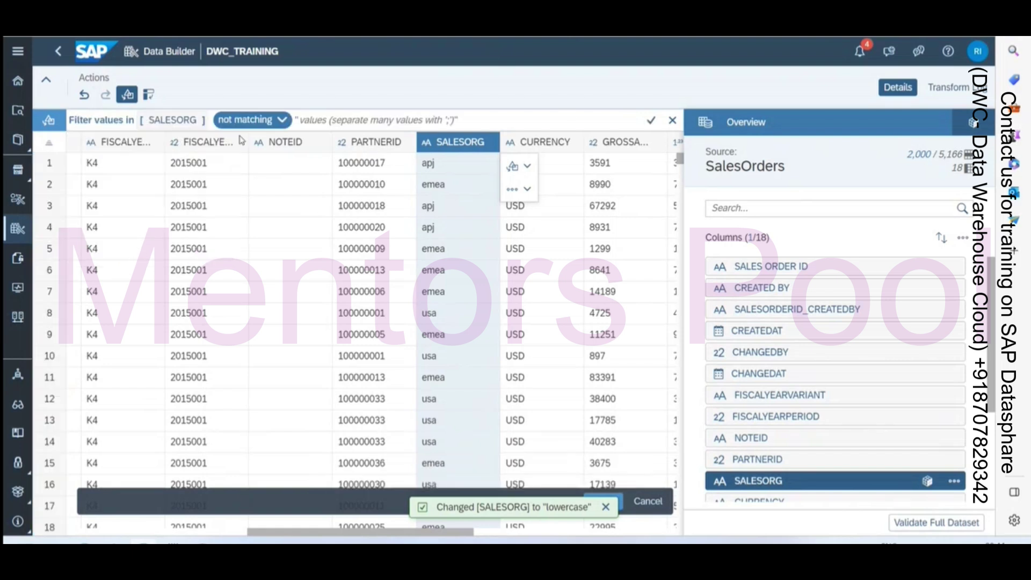
pyautogui.click(280, 120)
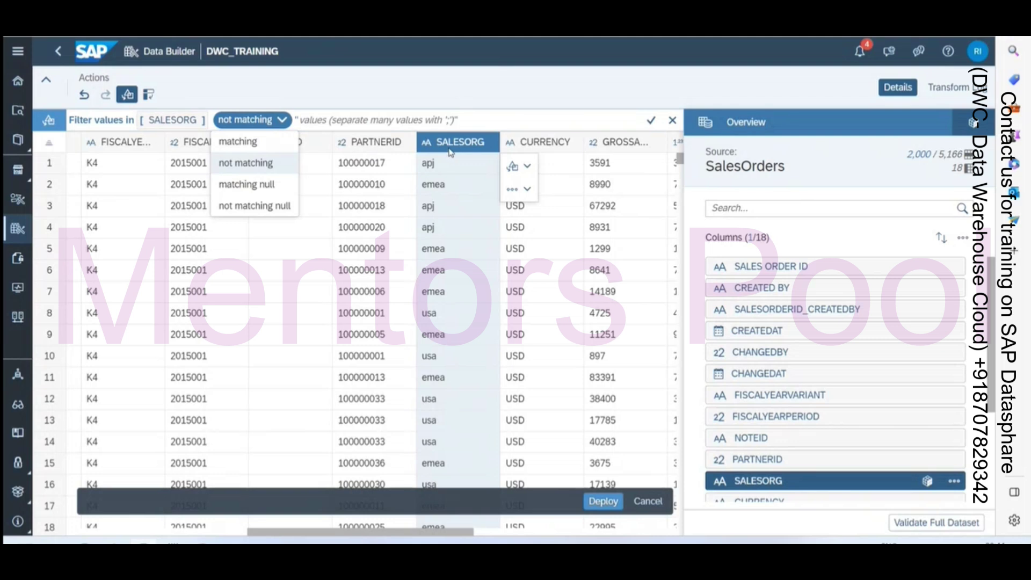
pyautogui.click(260, 144)
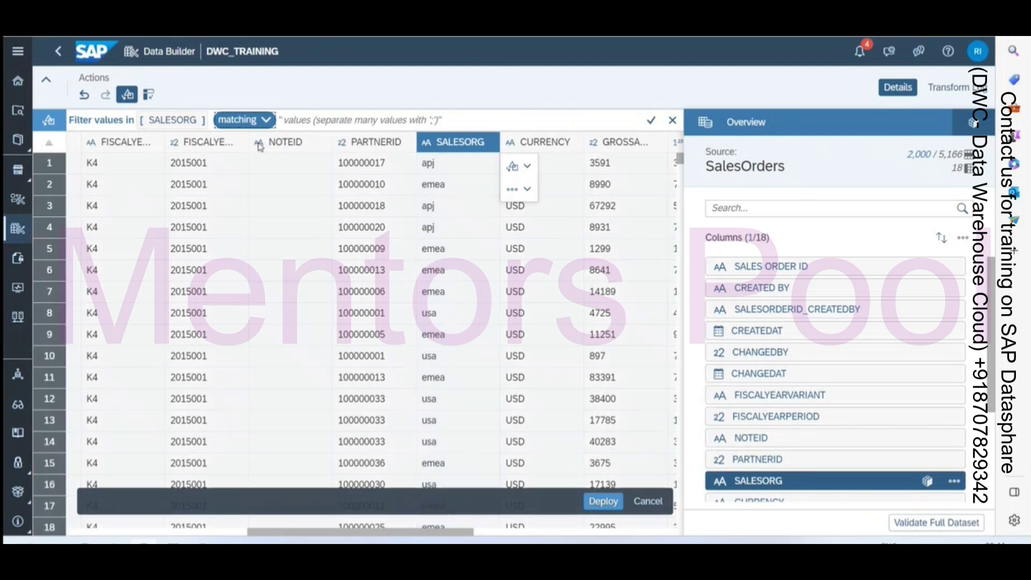
pyautogui.click(294, 117)
pyautogui.write('apj, em')
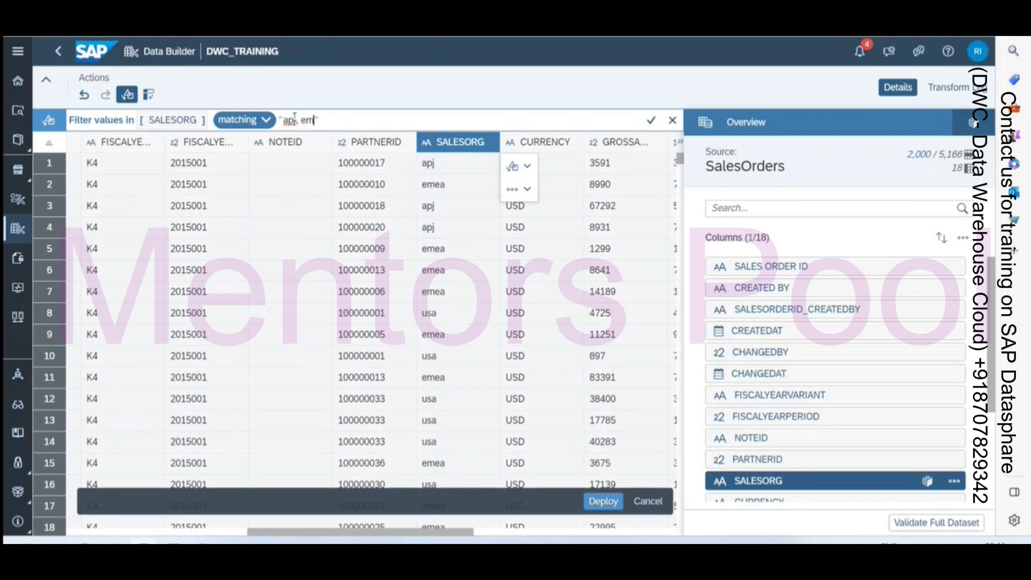
pyautogui.press('BackSpace')
pyautogui.press('BackSpace')
pyautogui.press('BackSpace')
pyautogui.press('BackSpace')
pyautogui.press('BackSpace')
pyautogui.press('BackSpace')
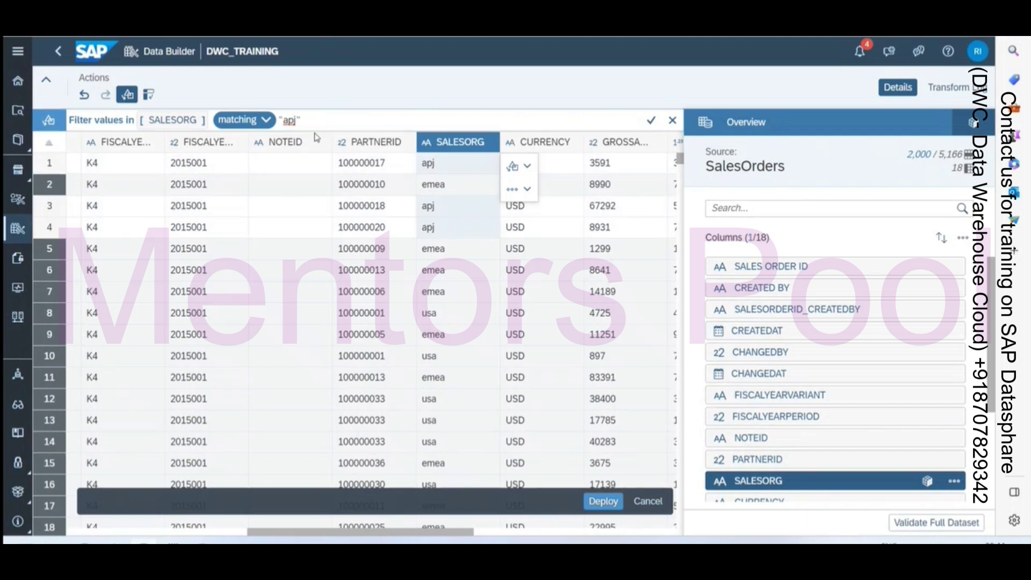
pyautogui.press('BackSpace')
pyautogui.press('BackSpace')
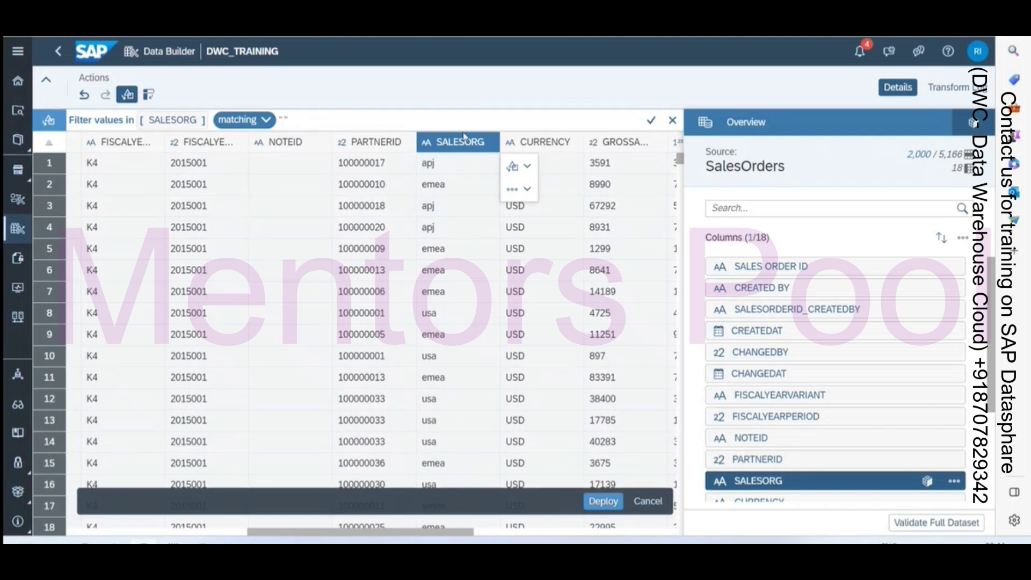
pyautogui.click(672, 120)
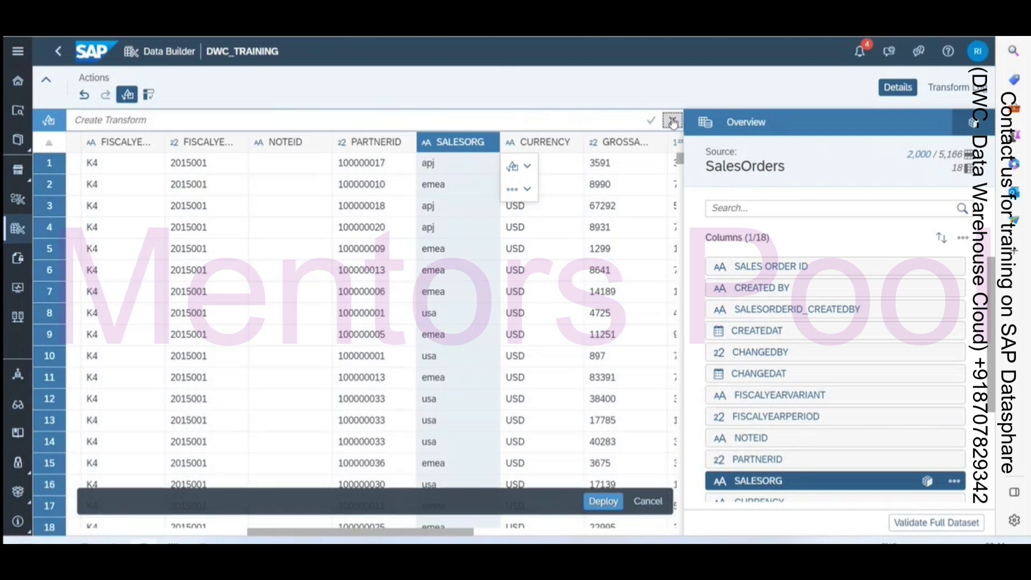
pyautogui.click(299, 120)
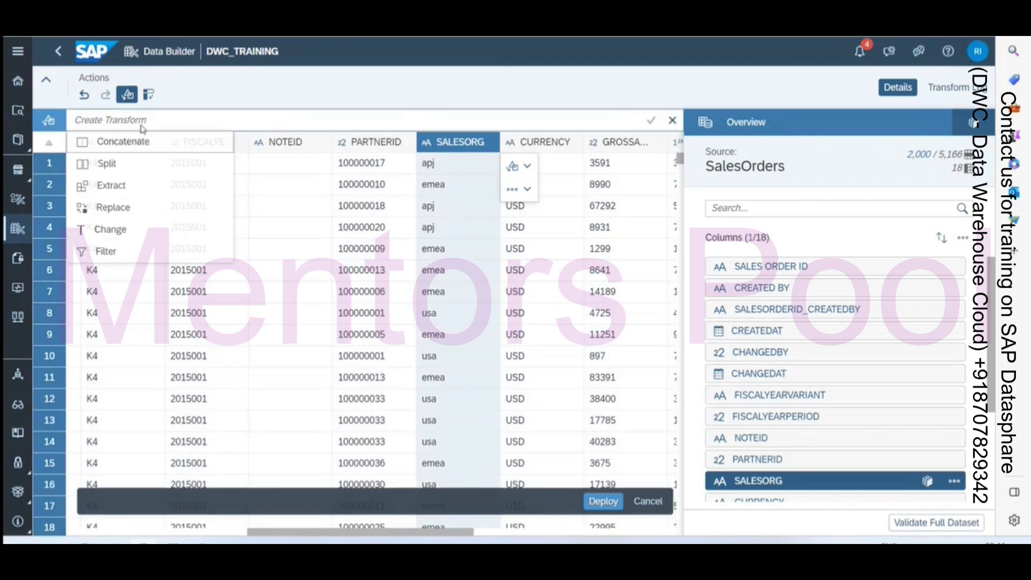
# - Filter SALESORG to rows matching apj;emea, leaving 1,540 of 3,929 rows
pyautogui.click(107, 250)
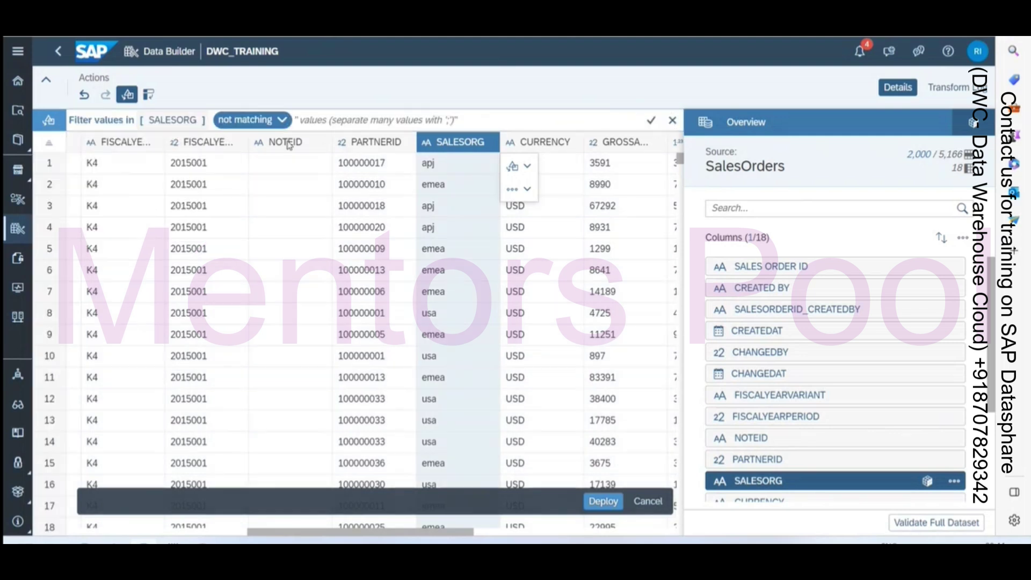
pyautogui.click(261, 124)
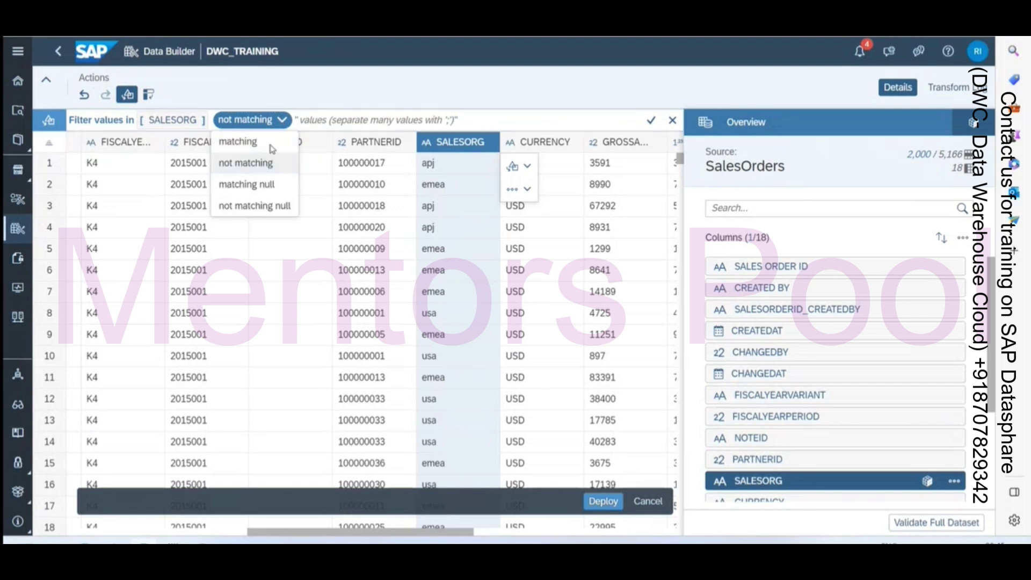
pyautogui.click(270, 142)
pyautogui.click(298, 118)
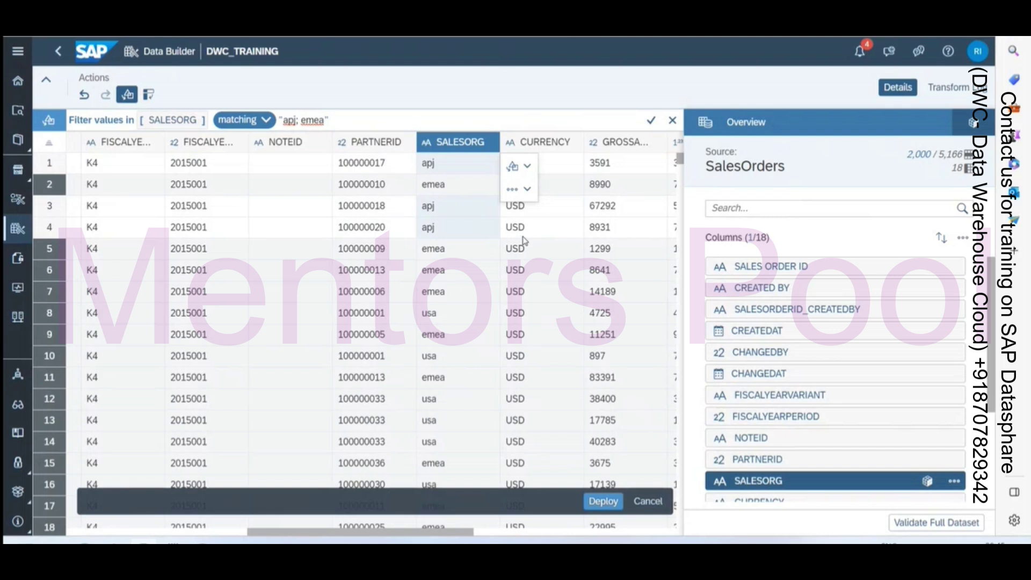
pyautogui.click(299, 120)
pyautogui.press('BackSpace')
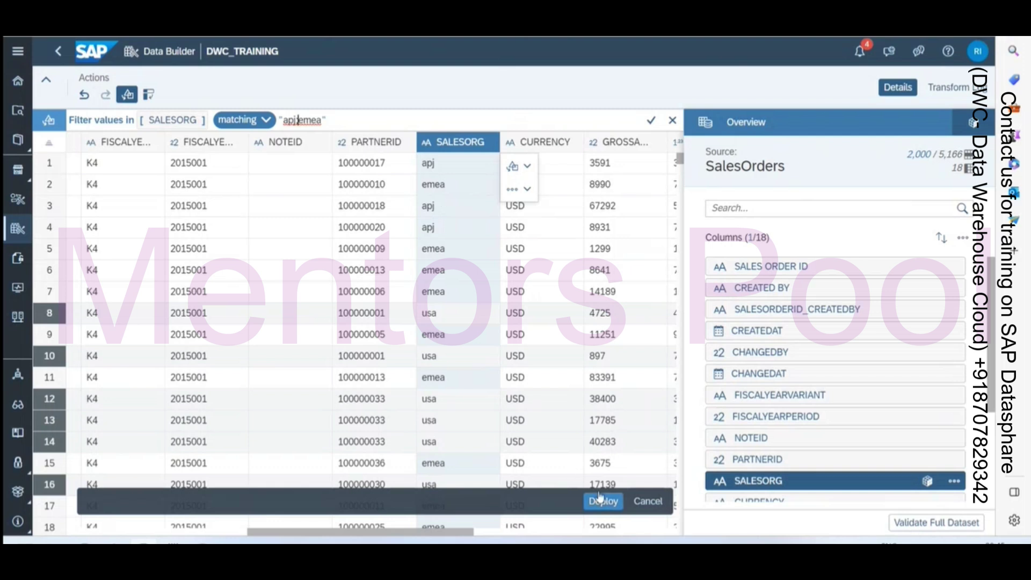
pyautogui.click(651, 121)
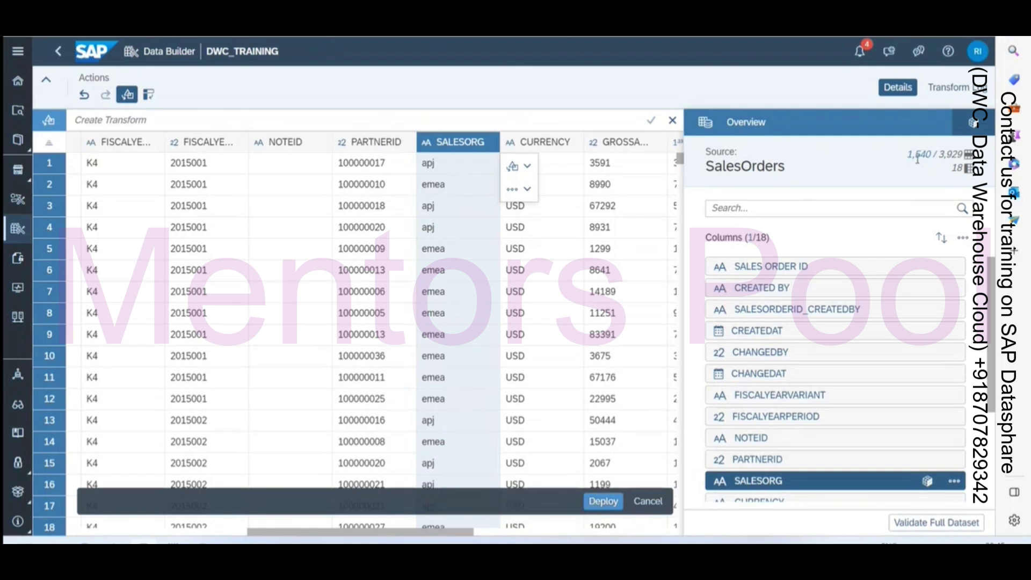
pyautogui.moveTo(909, 153); pyautogui.dragTo(932, 156)
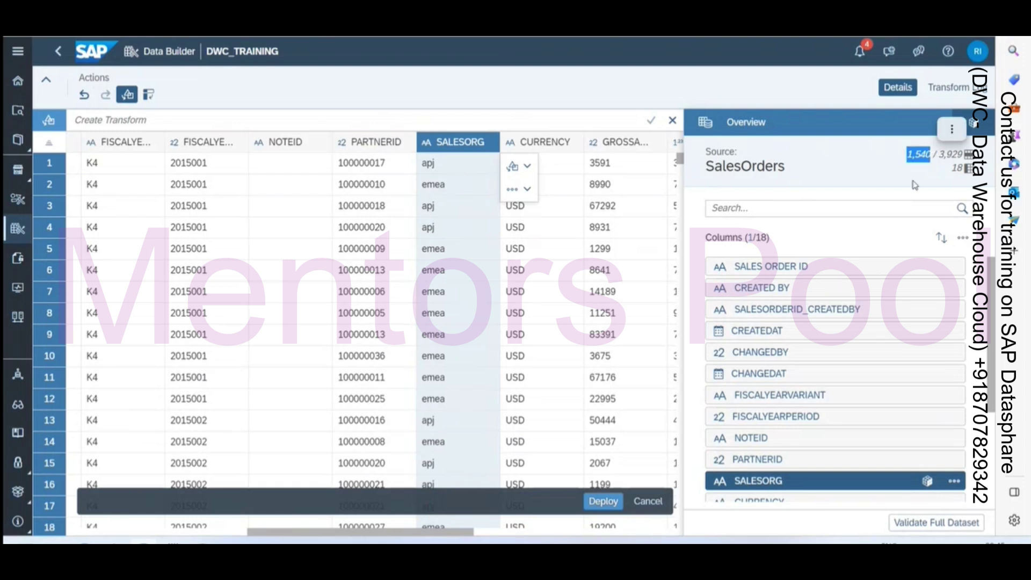
# - Inspect the NOTEID, CHANGEDAT and FISCALYEARPERIOD columns and the transforms offered for CHANGEDAT
pyautogui.click(363, 117)
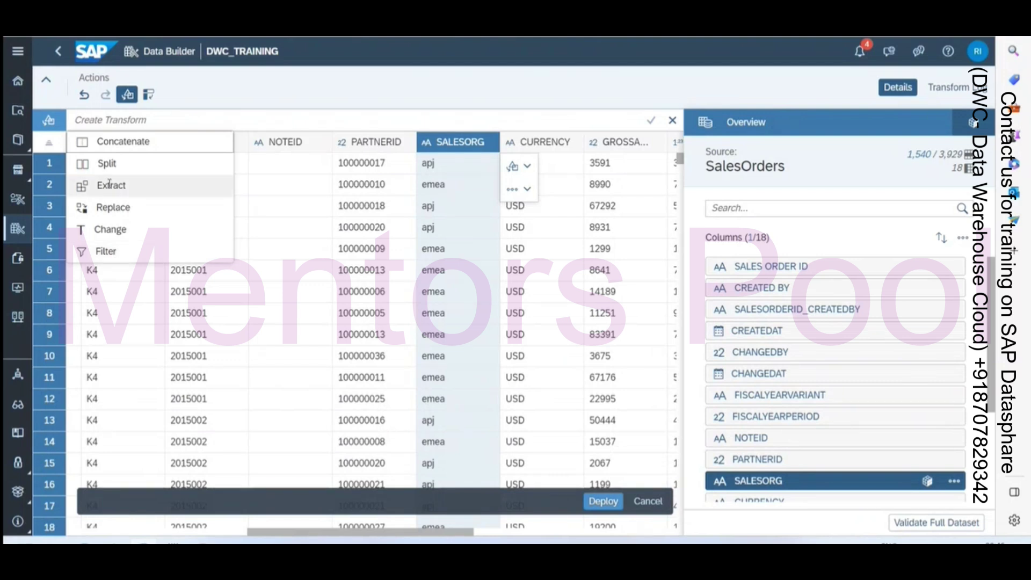
pyautogui.click(293, 256)
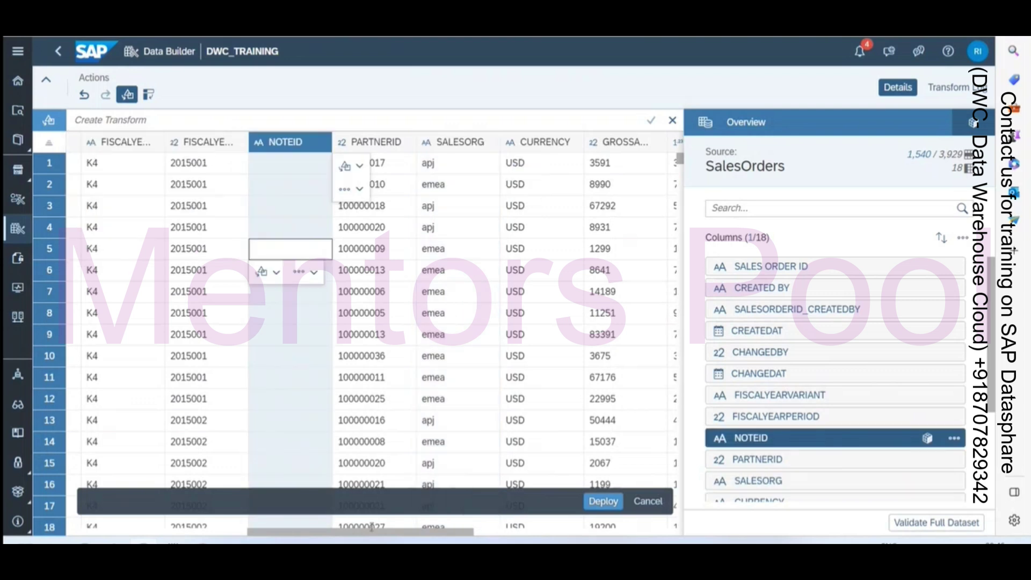
pyautogui.moveTo(371, 533); pyautogui.dragTo(331, 534)
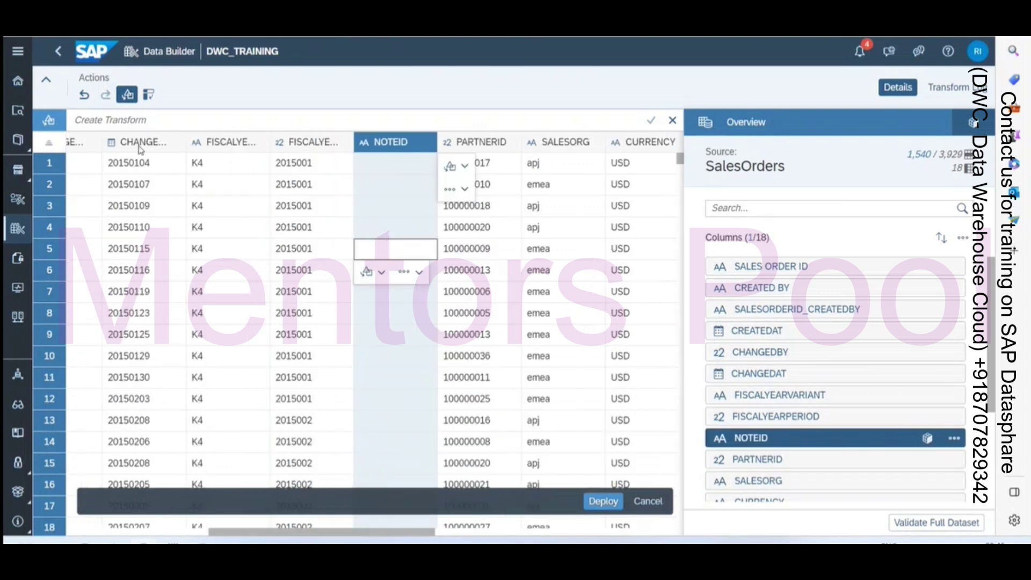
pyautogui.click(139, 148)
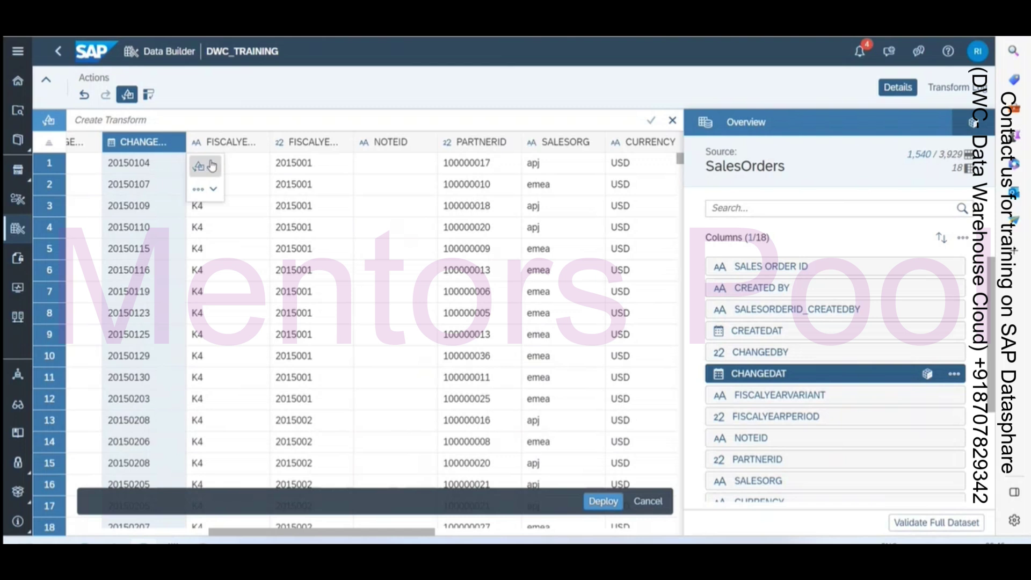
pyautogui.click(133, 120)
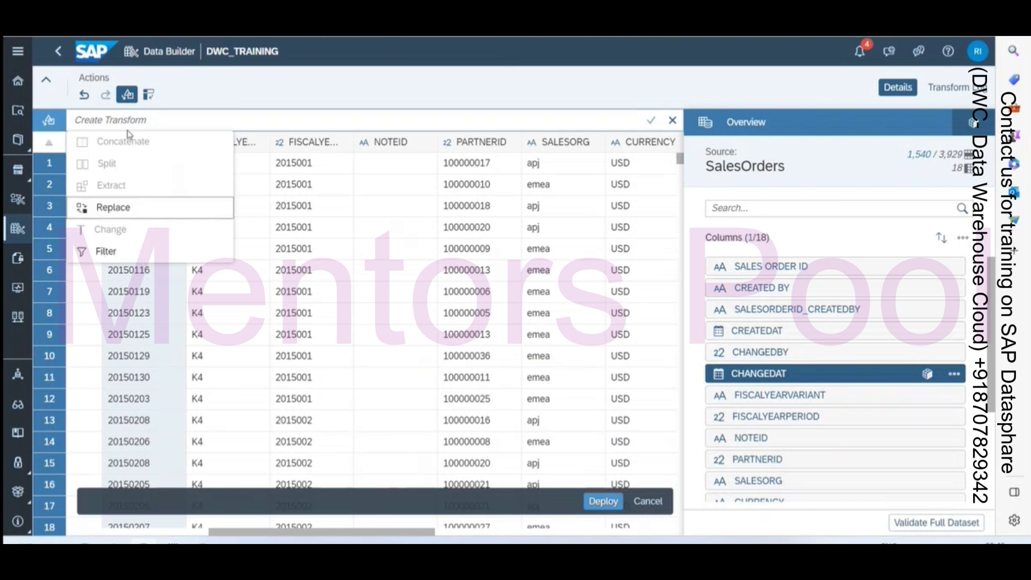
pyautogui.click(351, 312)
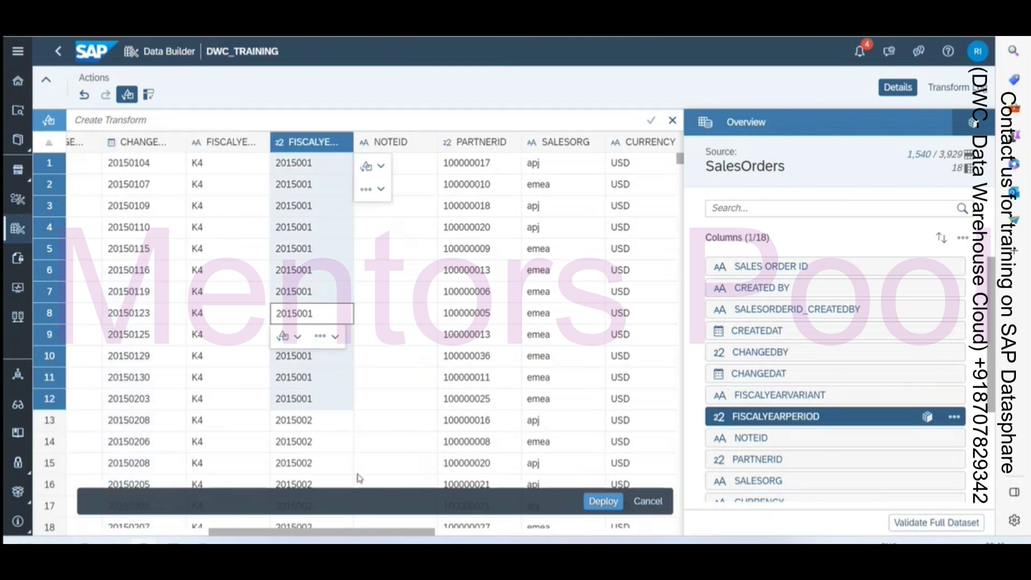
pyautogui.moveTo(379, 533); pyautogui.dragTo(227, 519)
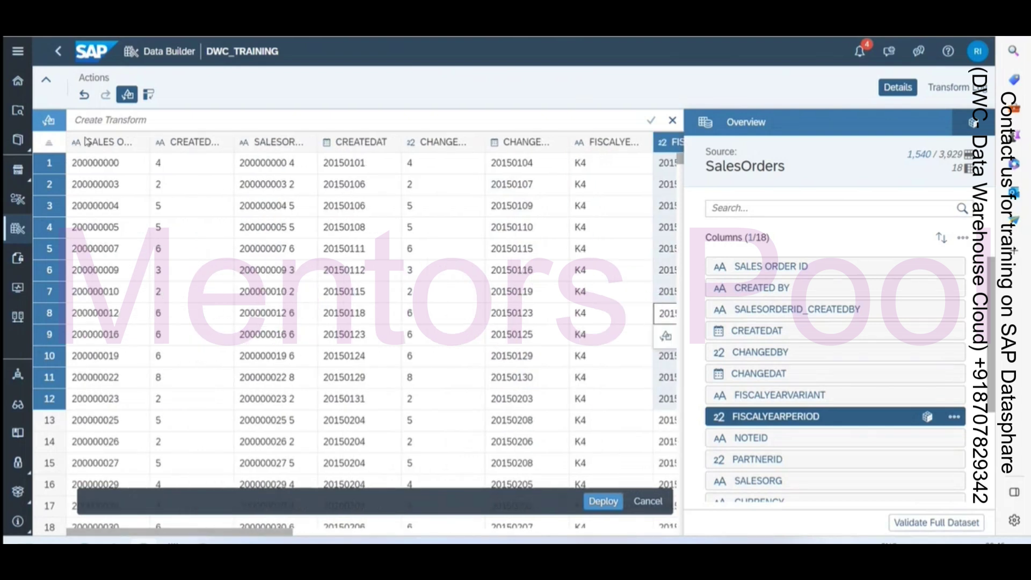
# - Select SALES ORDER ID and start an Extract transform on it
pyautogui.click(100, 148)
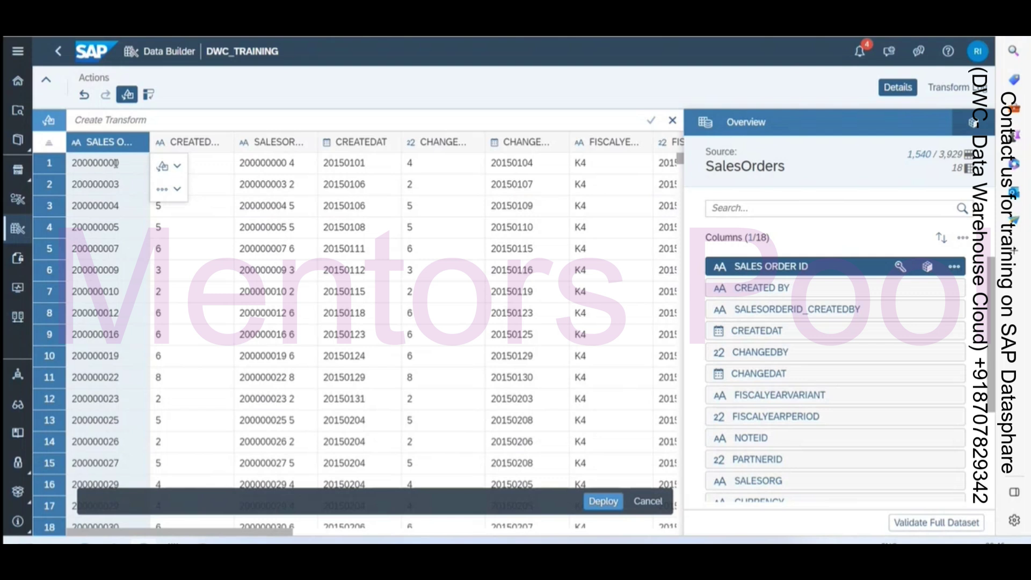
pyautogui.click(120, 124)
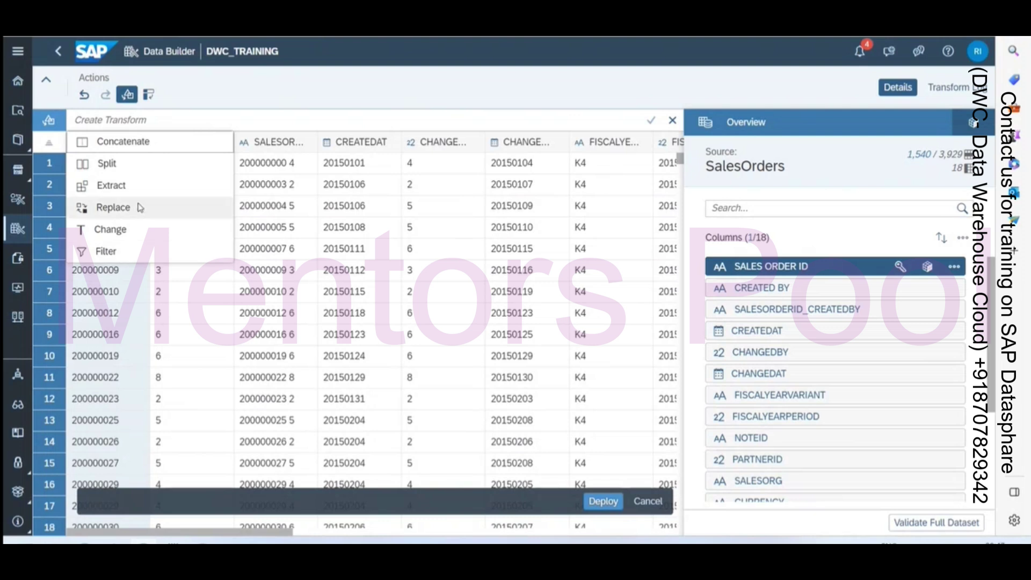
pyautogui.click(126, 185)
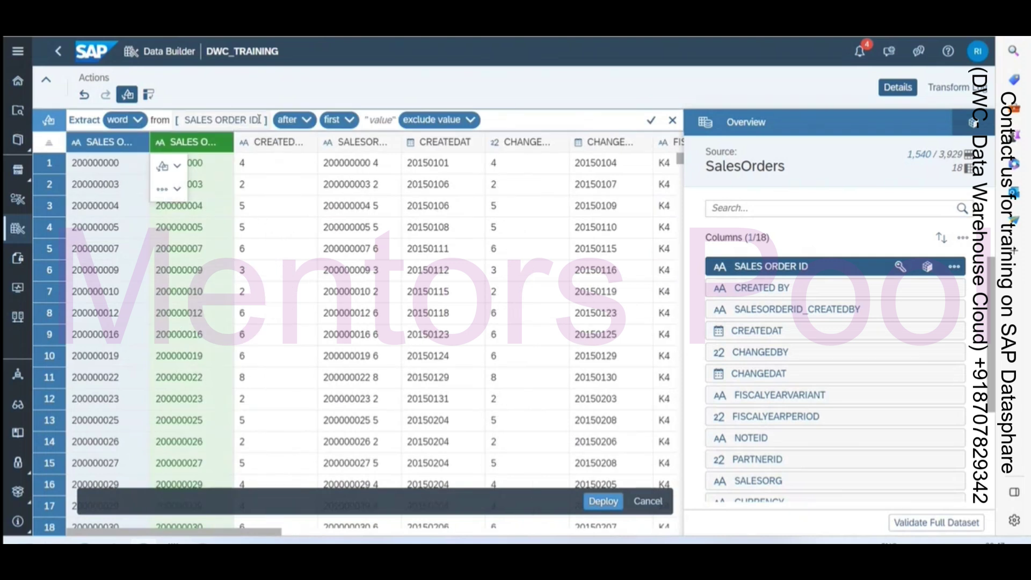
# - Extract the SALES ORDER ID text after the last 0 into a new SALES ORDER ID_1 column
pyautogui.click(305, 123)
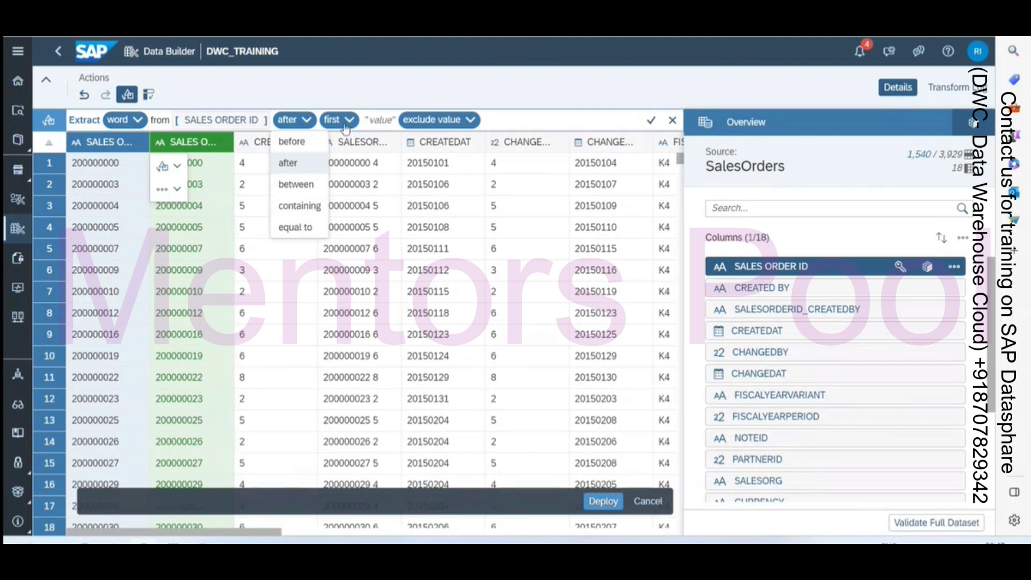
pyautogui.click(376, 120)
pyautogui.click(349, 119)
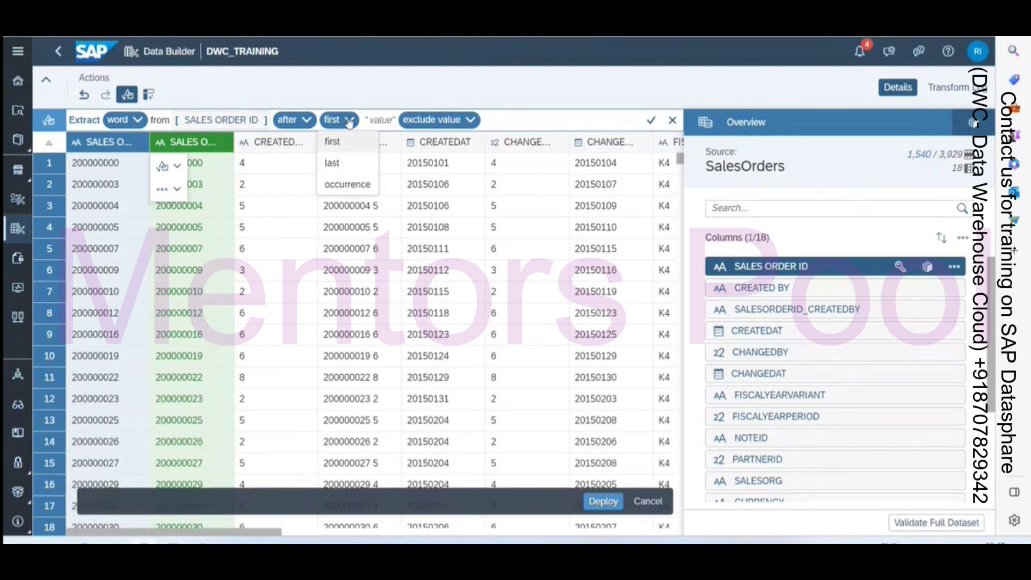
pyautogui.click(356, 167)
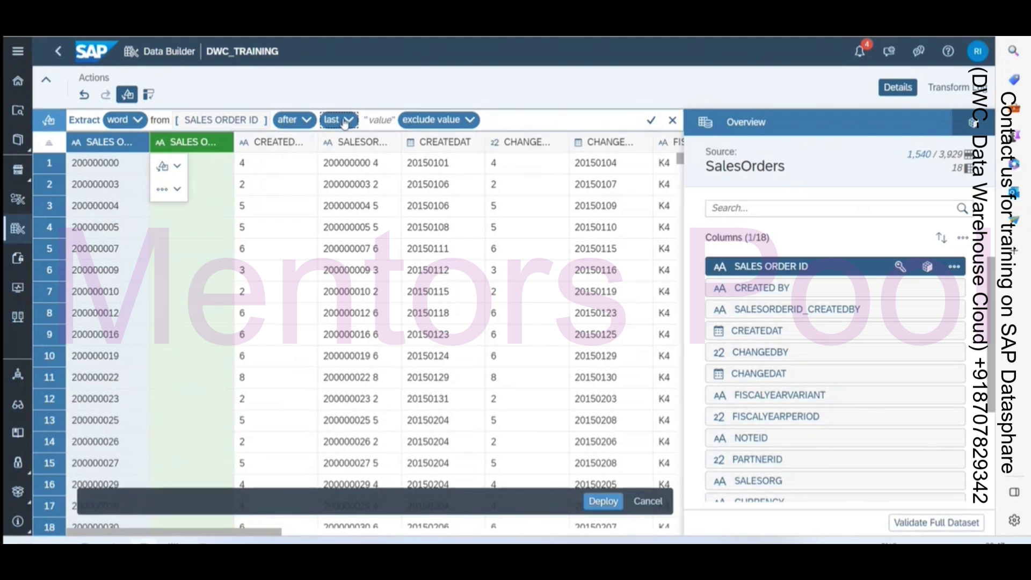
pyautogui.click(379, 123)
pyautogui.write('0')
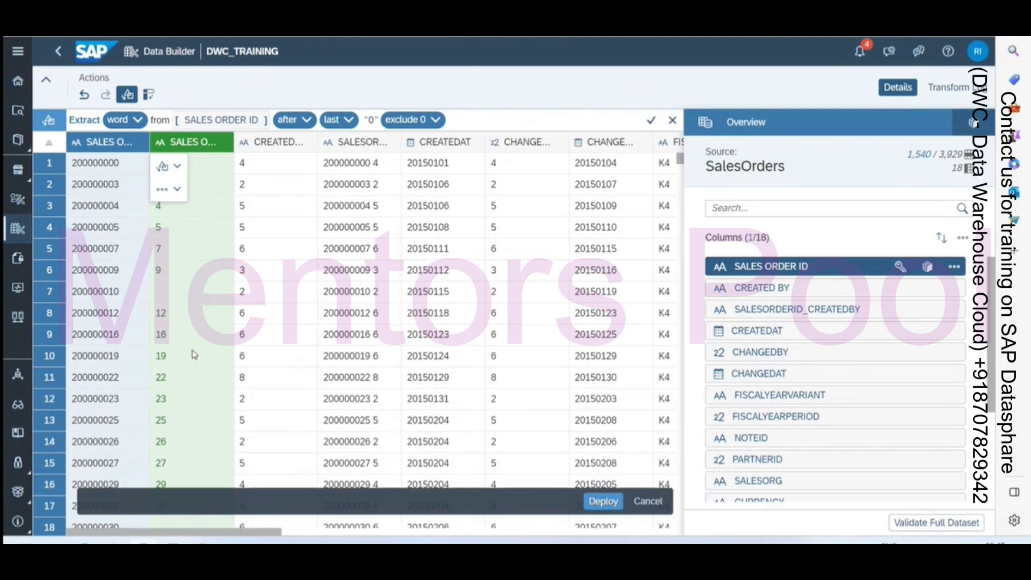
pyautogui.click(651, 120)
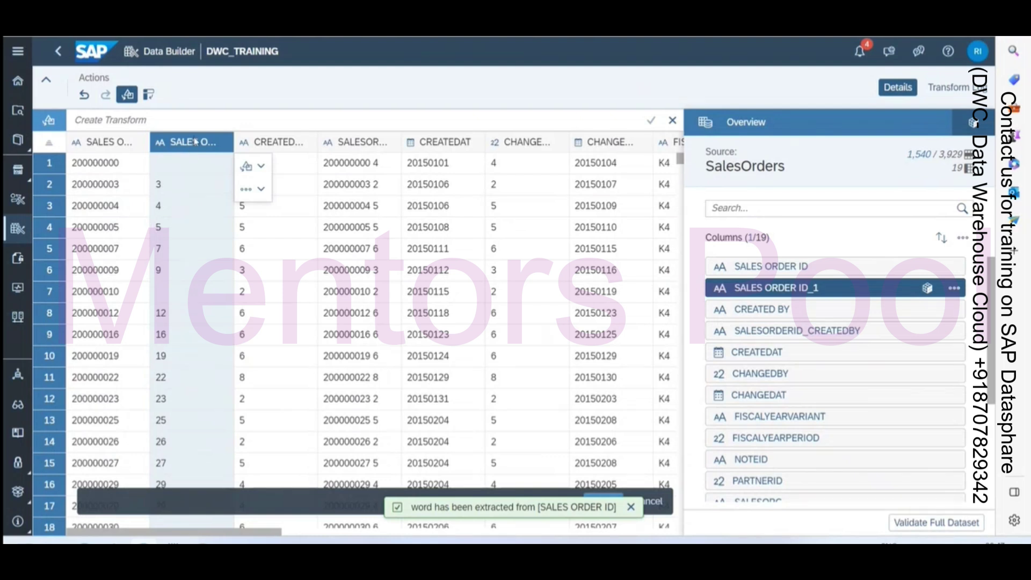
# - Validate the full dataset with no issues reported and view SALES ORDER ID_1's Extract rule in its log
pyautogui.click(132, 118)
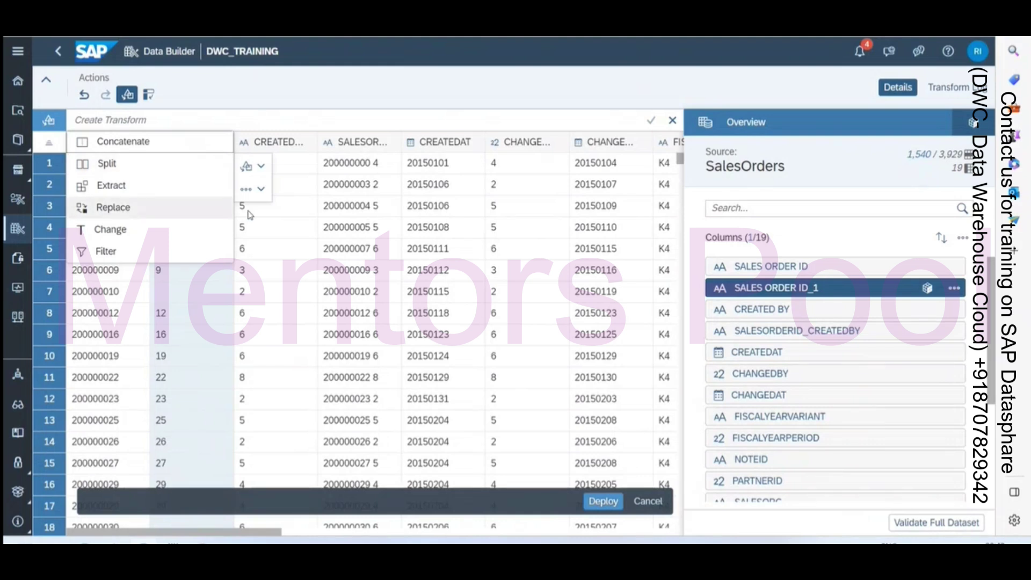
pyautogui.click(833, 156)
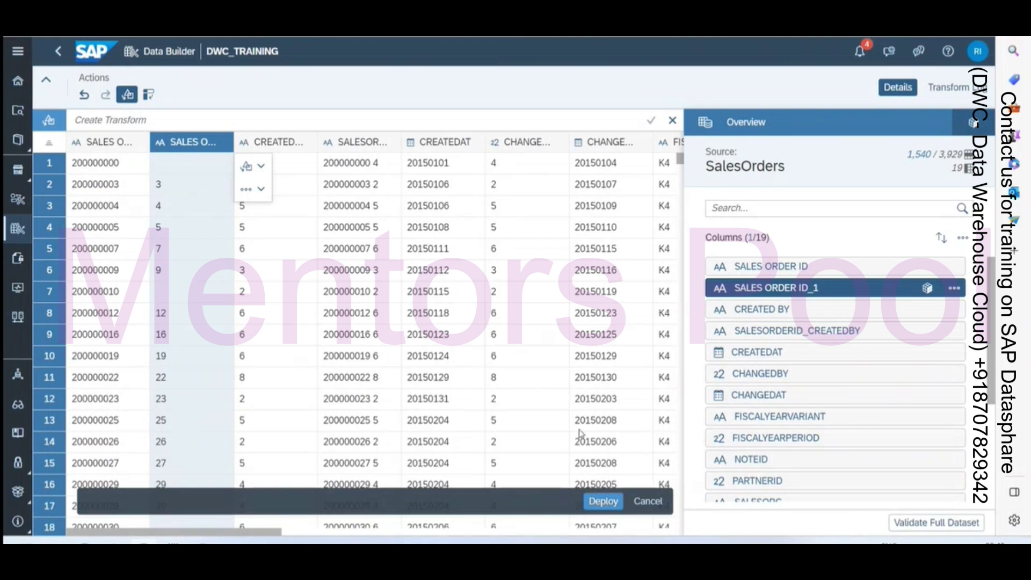
pyautogui.click(937, 525)
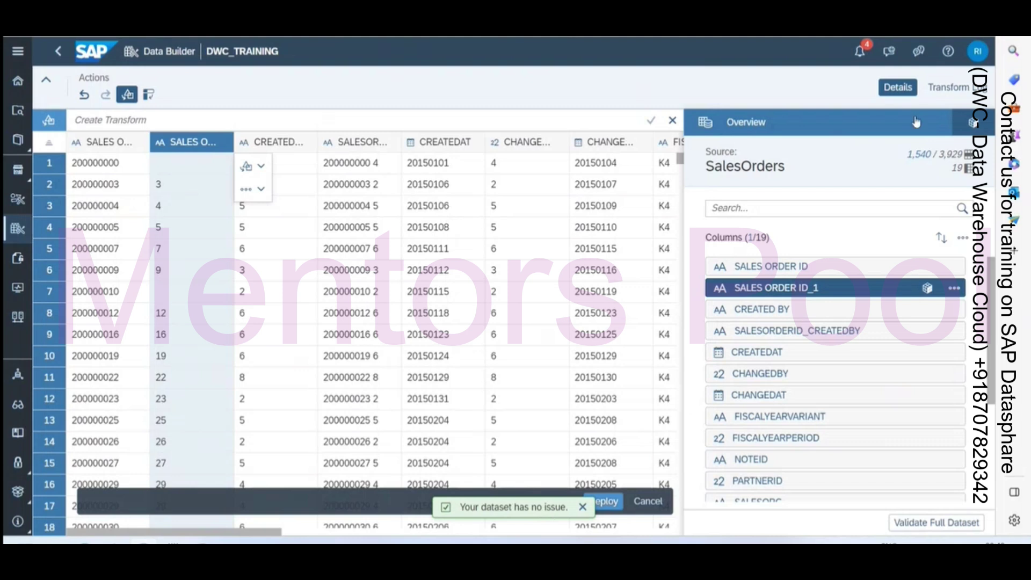
pyautogui.click(951, 97)
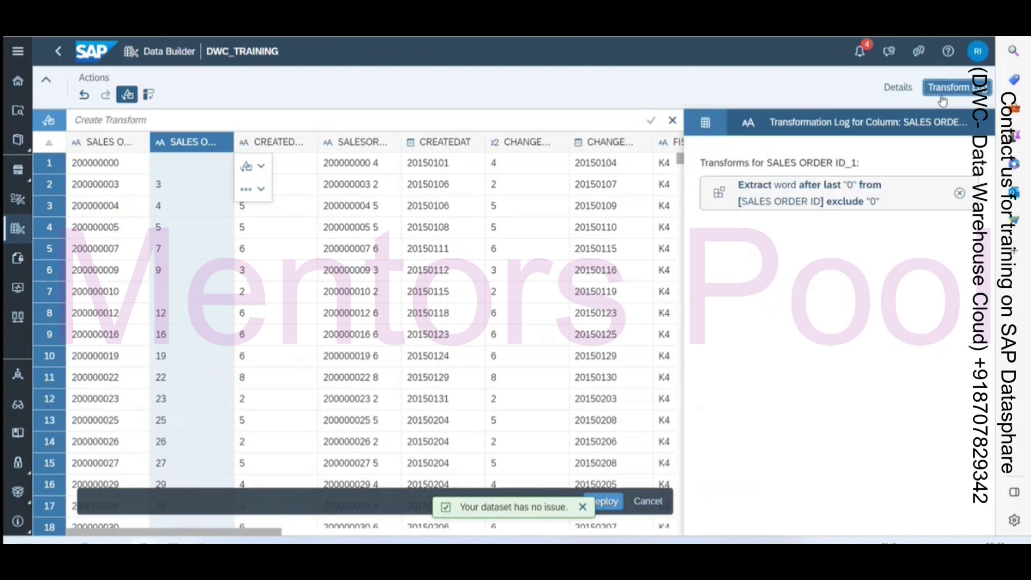
# - Display the dataset transformation log with Concatenate, Extract, Replace, lowercase and apj/emea filter rules
pyautogui.click(706, 127)
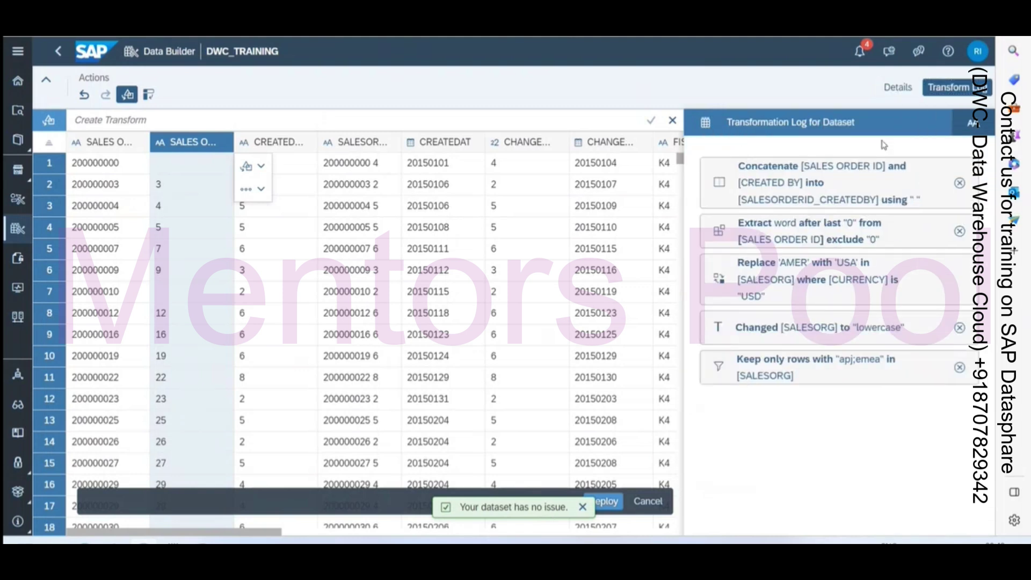
pyautogui.click(966, 123)
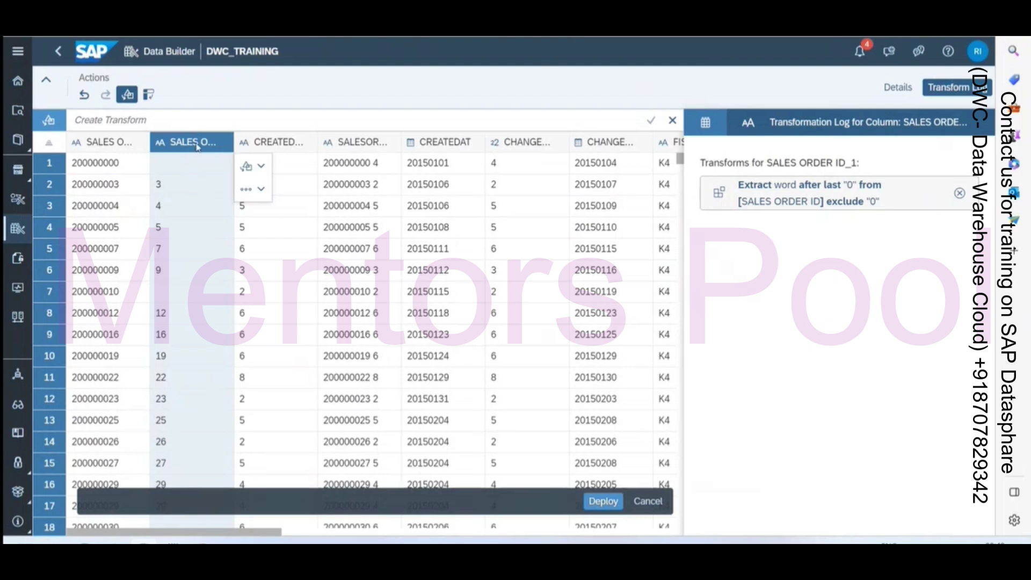
pyautogui.click(706, 124)
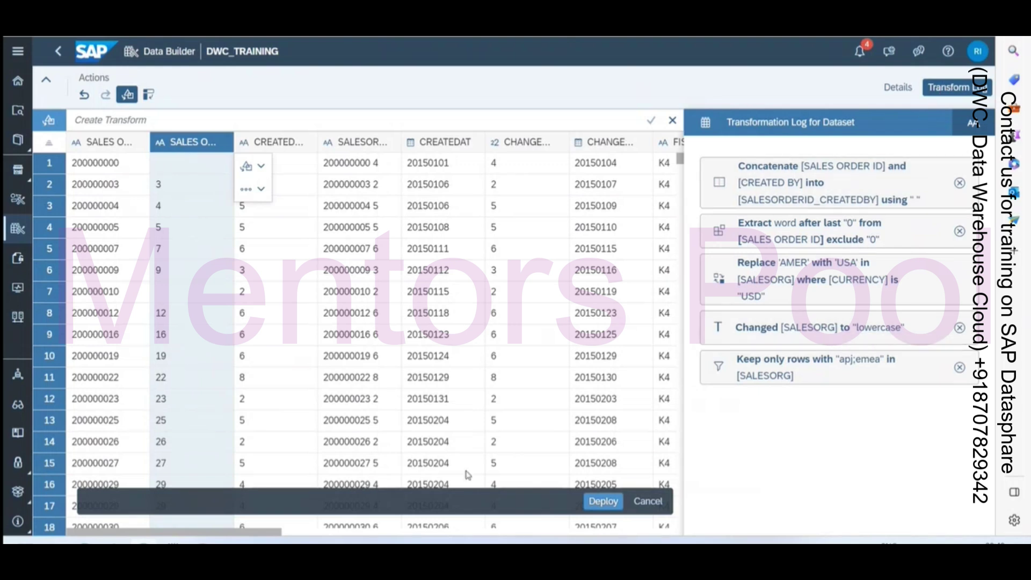
pyautogui.moveTo(226, 532); pyautogui.dragTo(416, 530)
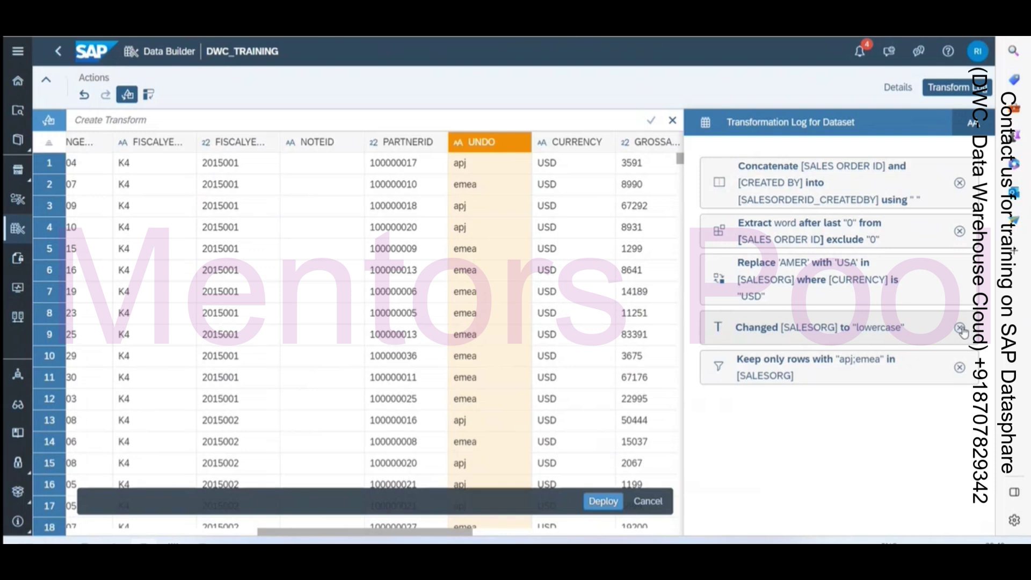
# - Remove the SALESORG lowercase and apj/emea filter rules from the transformation log
pyautogui.click(960, 329)
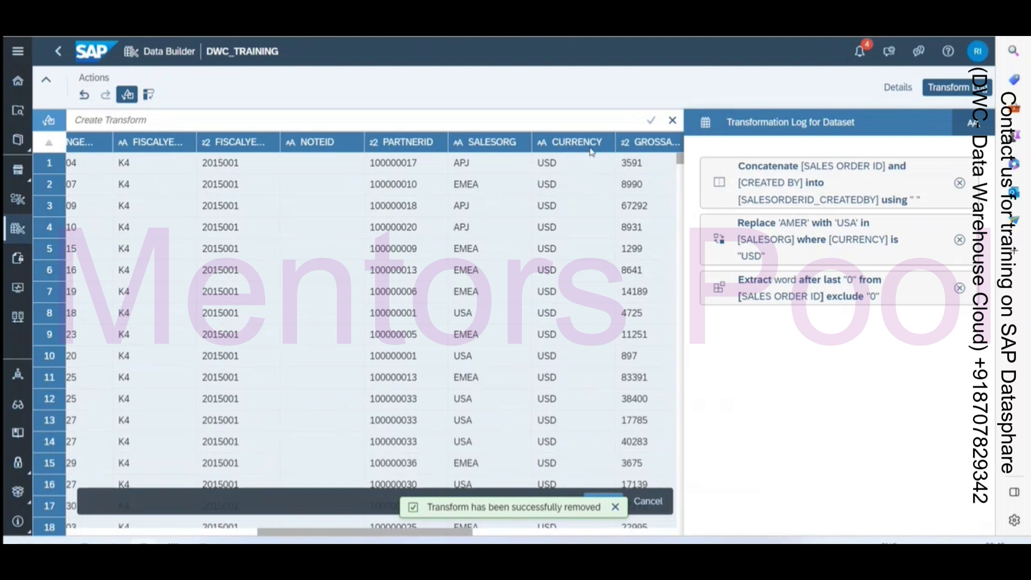
pyautogui.click(960, 183)
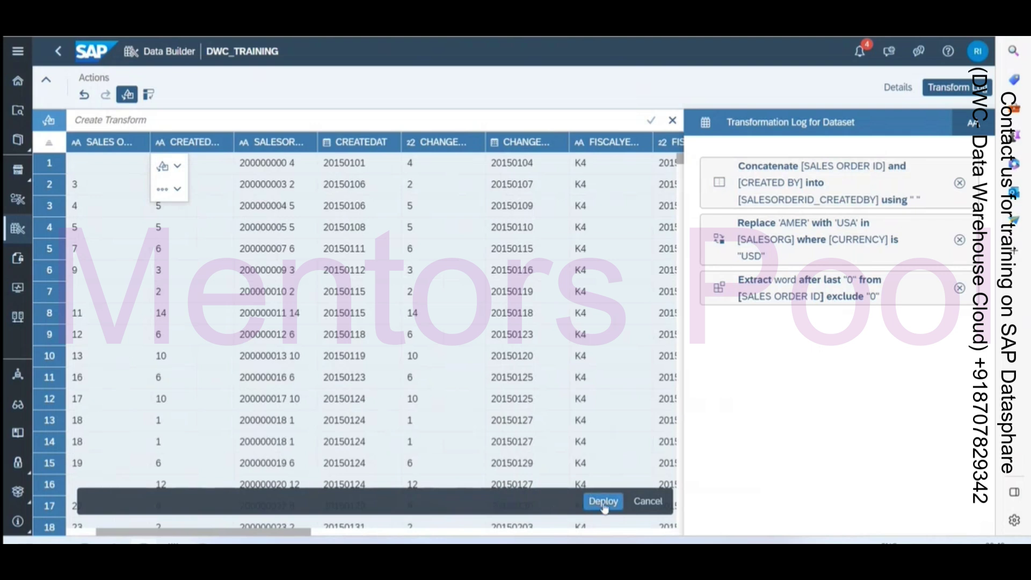
# - Deploy the transformed data as local table SalesOrders_FileUpload
pyautogui.click(604, 504)
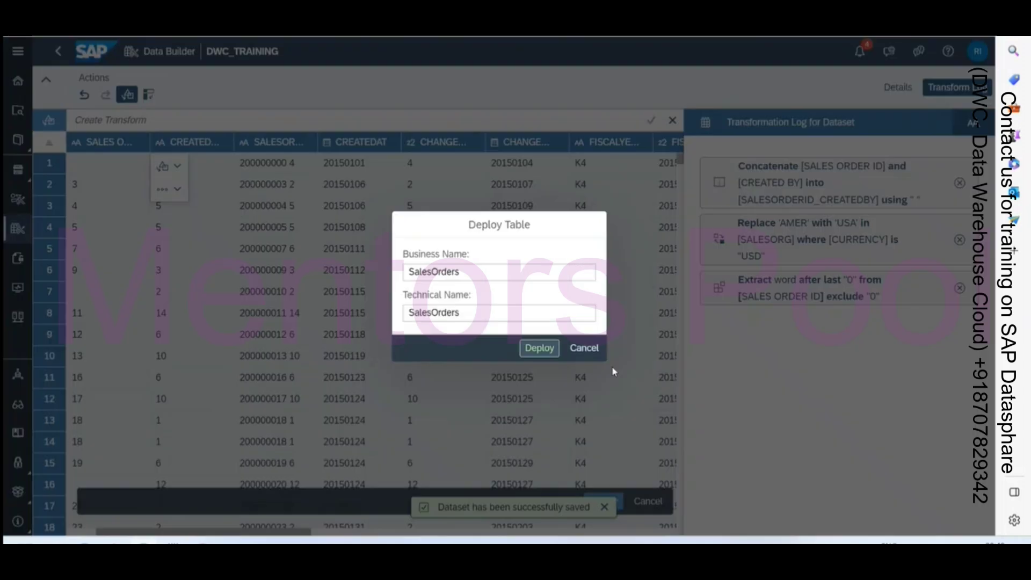
pyautogui.doubleClick(459, 277)
pyautogui.click(451, 269)
pyautogui.click(513, 316)
pyautogui.write('_Fil')
pyautogui.press('BackSpace')
pyautogui.press('BackSpace')
pyautogui.write('leUpload')
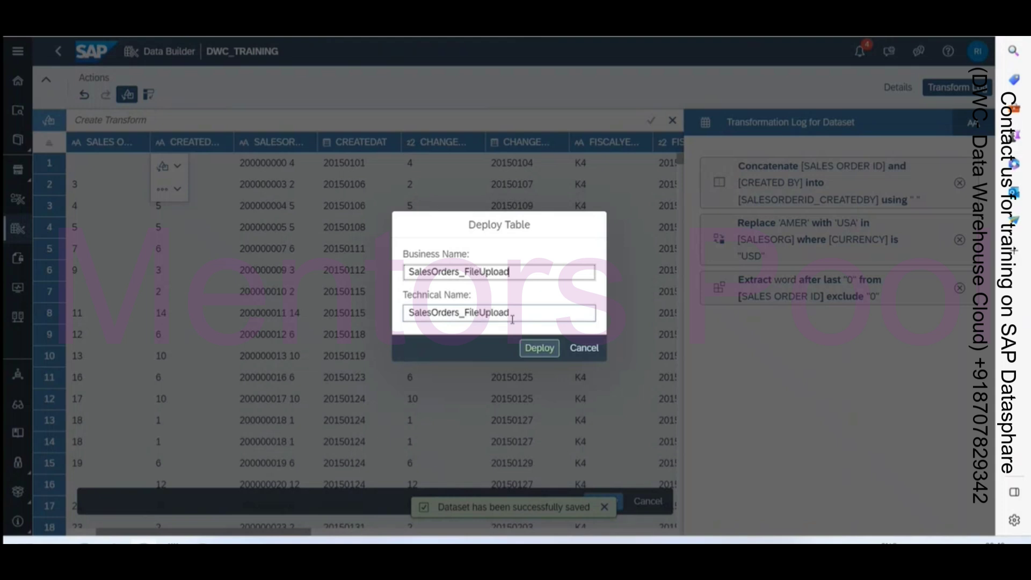
pyautogui.click(538, 352)
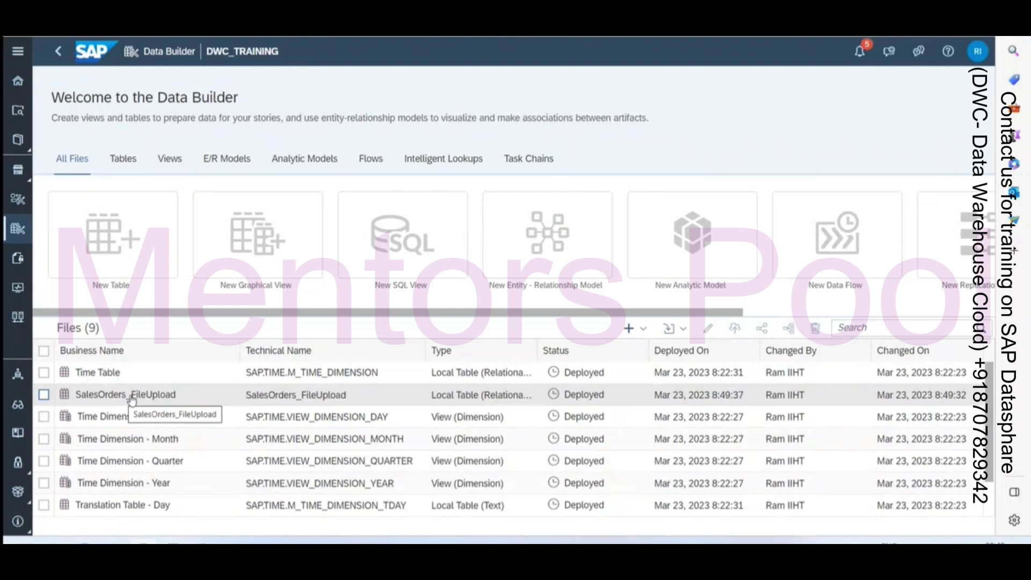
# - Open the SalesOrders_FileUpload local table from the Data Builder file list
pyautogui.click(131, 399)
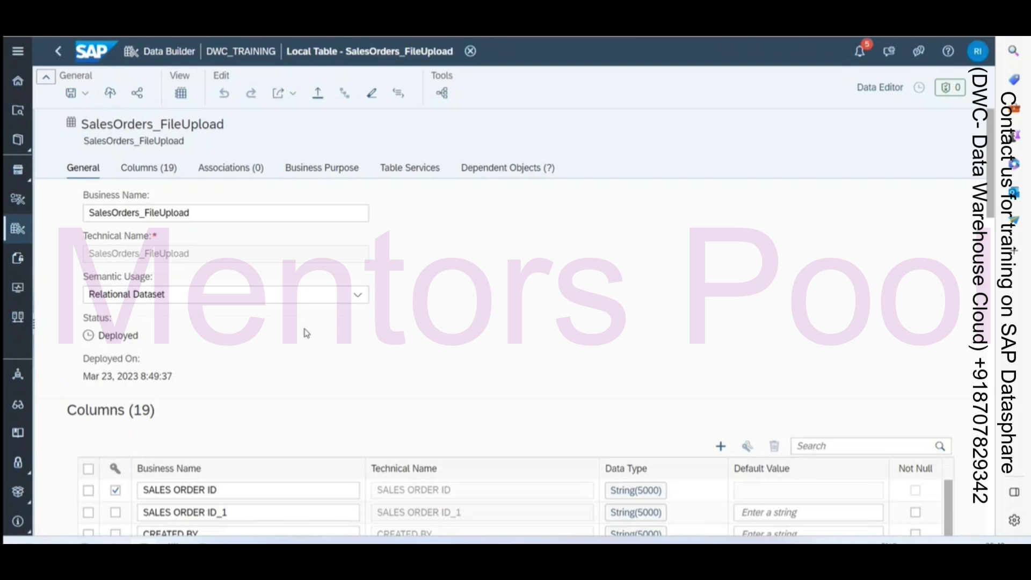
pyautogui.scroll(-5, 482, 341)
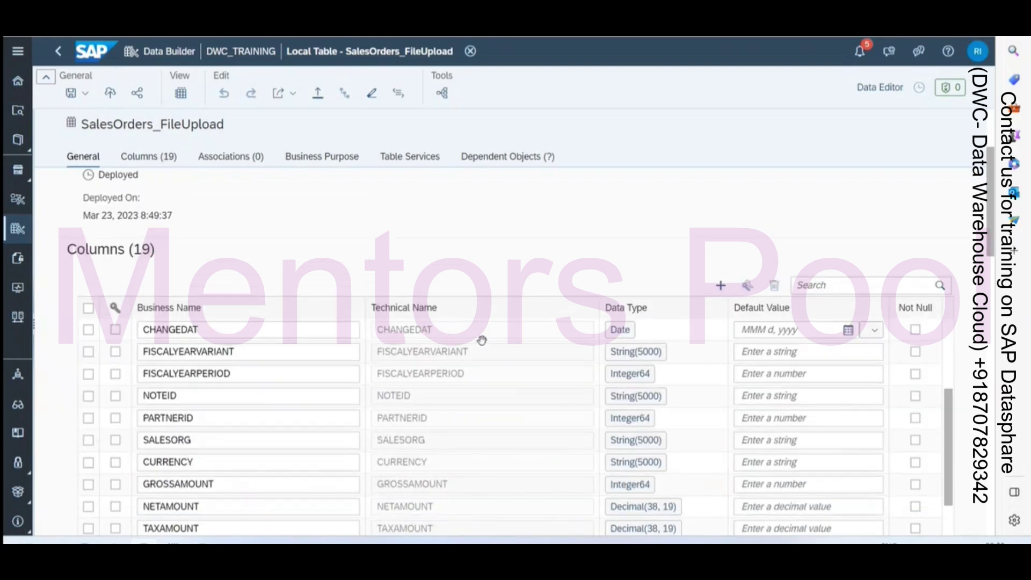
pyautogui.scroll(5, 482, 341)
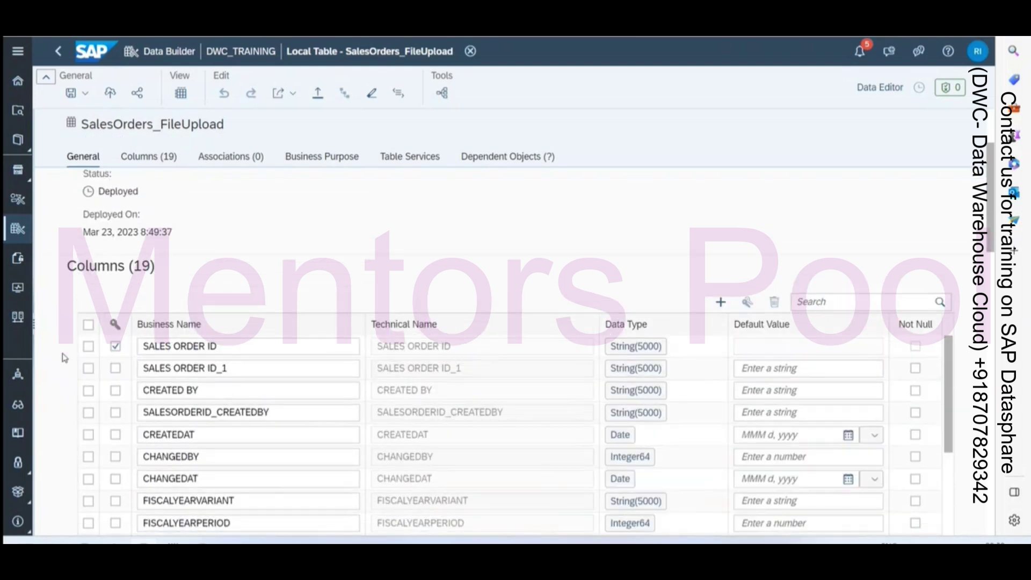
pyautogui.scroll(-3, 63, 365)
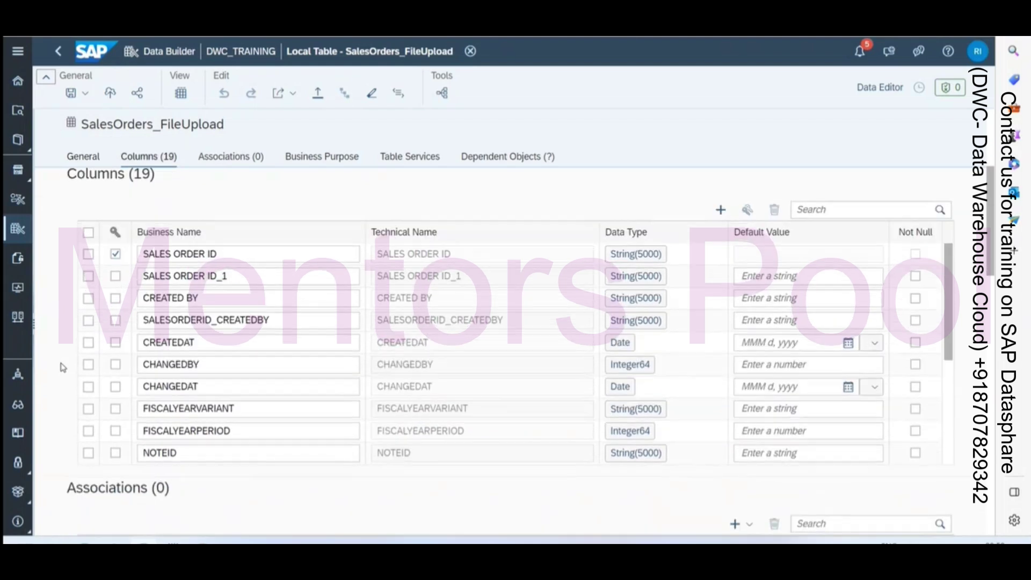
pyautogui.scroll(-1, 63, 367)
pyautogui.scroll(5, 46, 359)
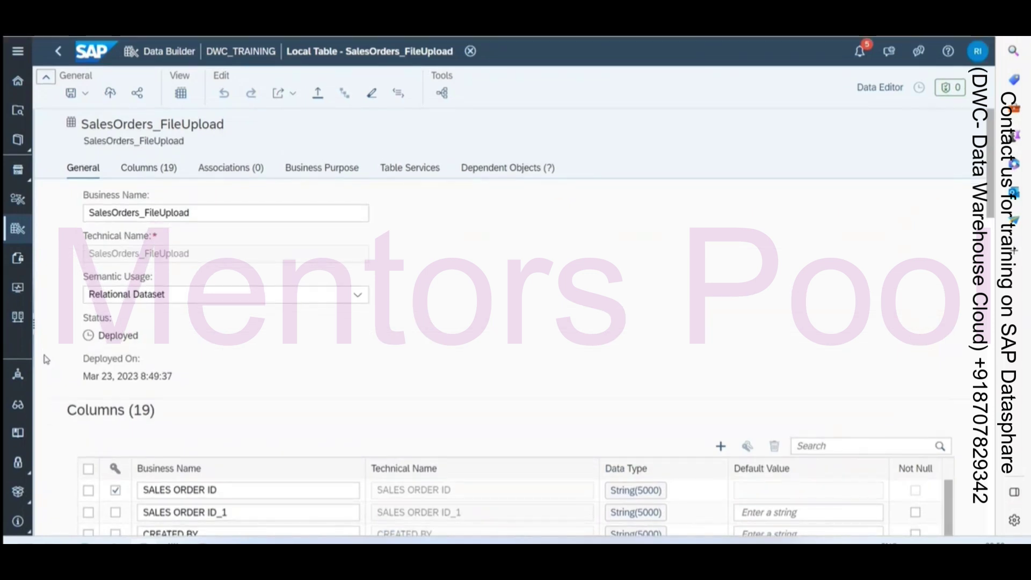
pyautogui.scroll(-1, 60, 357)
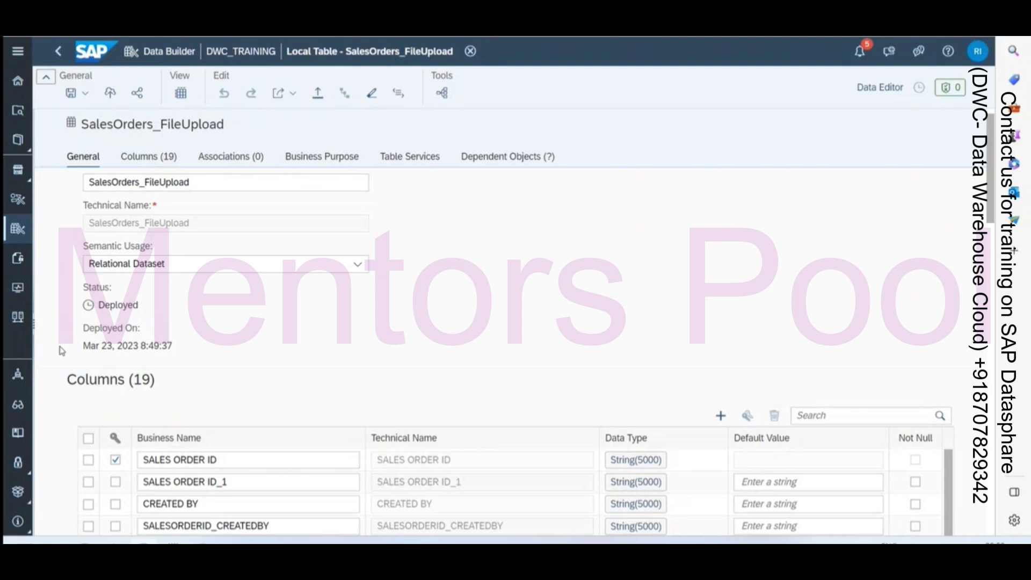
pyautogui.scroll(-1, 62, 351)
pyautogui.scroll(-3, 62, 351)
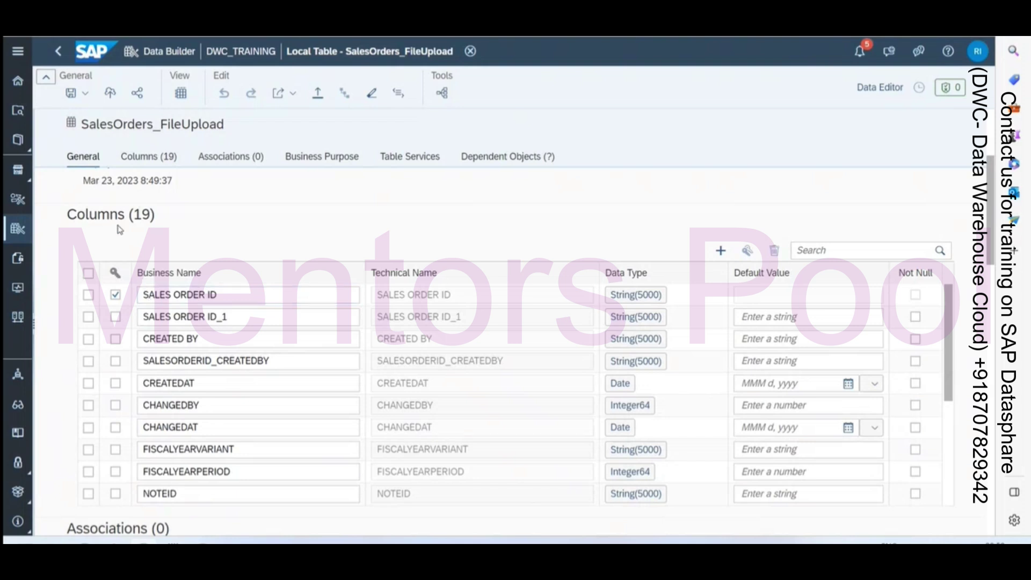
pyautogui.scroll(-3, 120, 230)
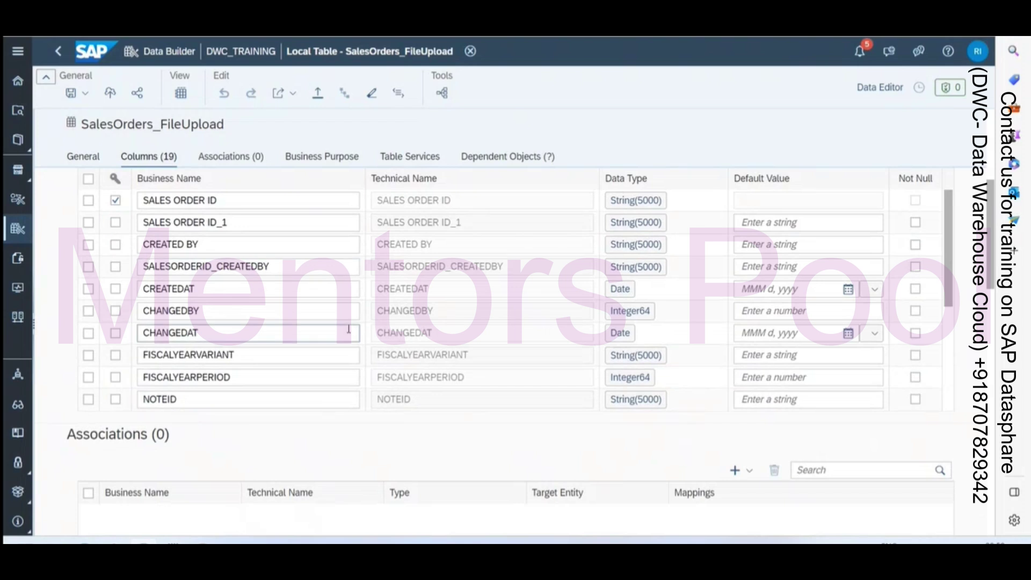
pyautogui.scroll(3, 558, 321)
pyautogui.moveTo(433, 294); pyautogui.dragTo(457, 285)
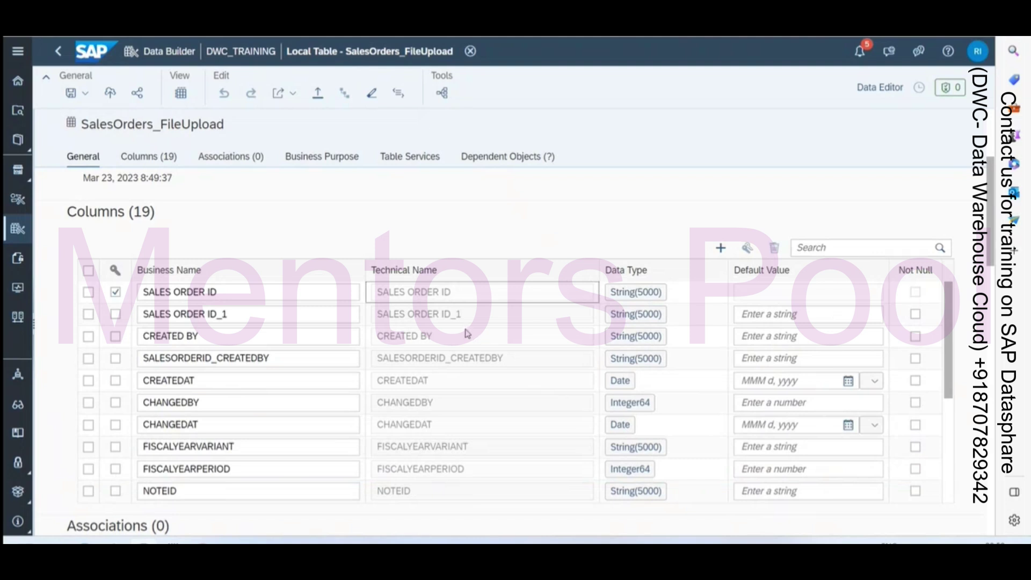
pyautogui.scroll(2, 465, 321)
pyautogui.scroll(2, 465, 321)
pyautogui.scroll(2, 458, 315)
pyautogui.click(195, 212)
pyautogui.moveTo(195, 213); pyautogui.dragTo(45, 214)
pyautogui.click(540, 335)
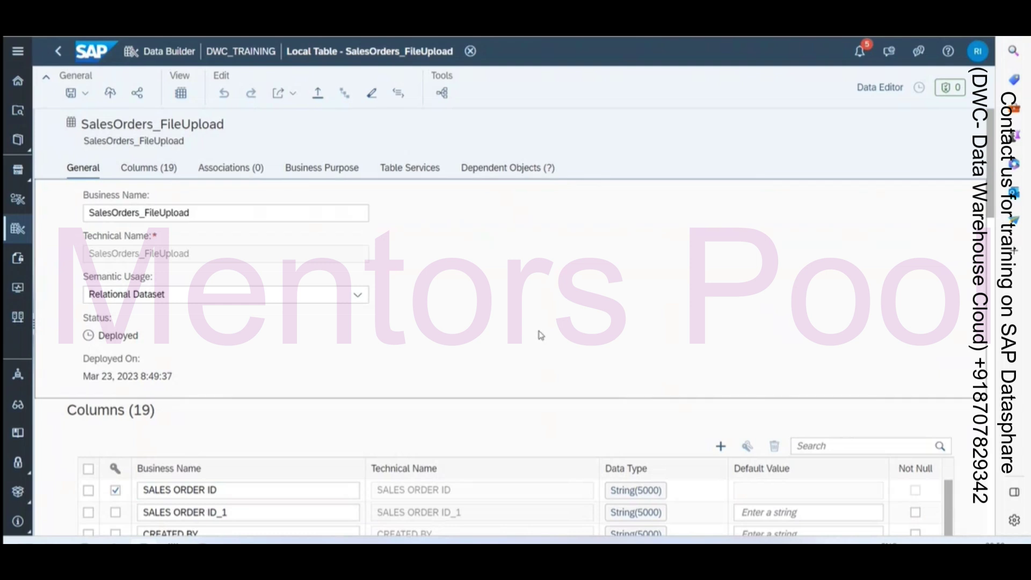
pyautogui.moveTo(233, 257); pyautogui.dragTo(89, 258)
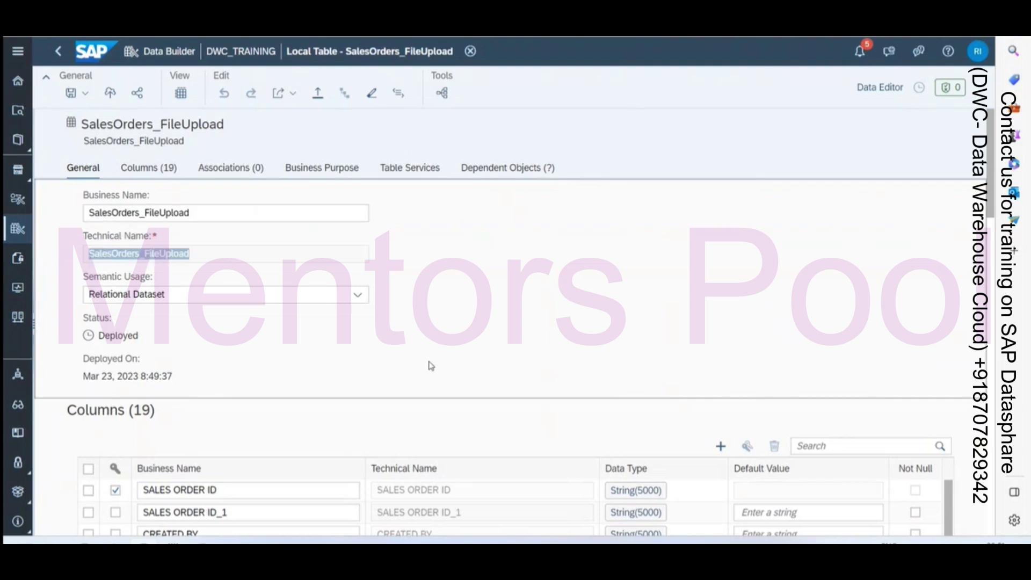
pyautogui.scroll(-3, 428, 364)
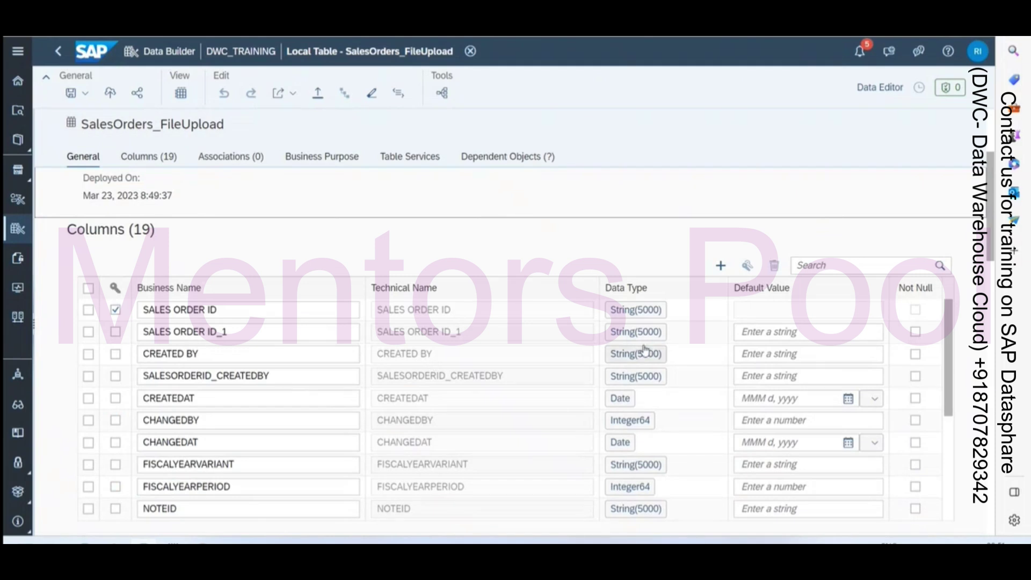
pyautogui.scroll(-4, 635, 362)
pyautogui.scroll(-3, 75, 357)
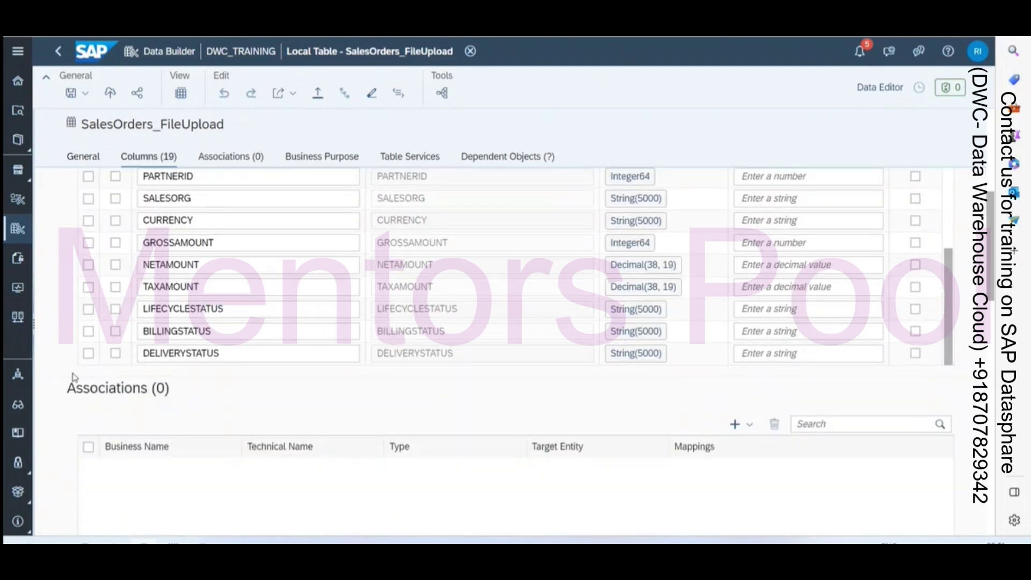
# - Refresh and enlarge the SalesOrders_FileUpload data preview, confirming 0 rows, then return to Data Builder
pyautogui.scroll(-2, 72, 371)
pyautogui.click(183, 95)
pyautogui.click(181, 94)
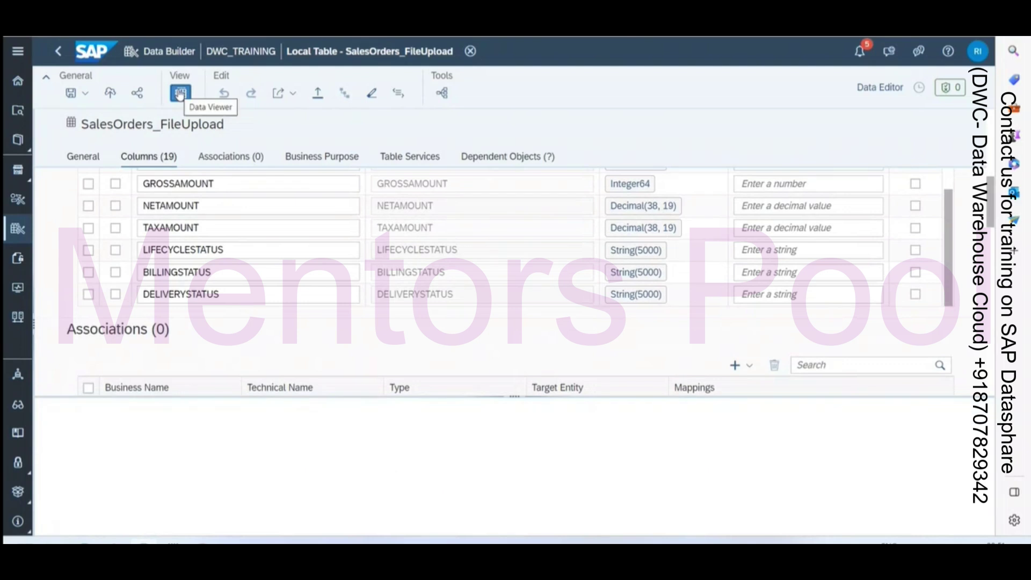
pyautogui.click(180, 94)
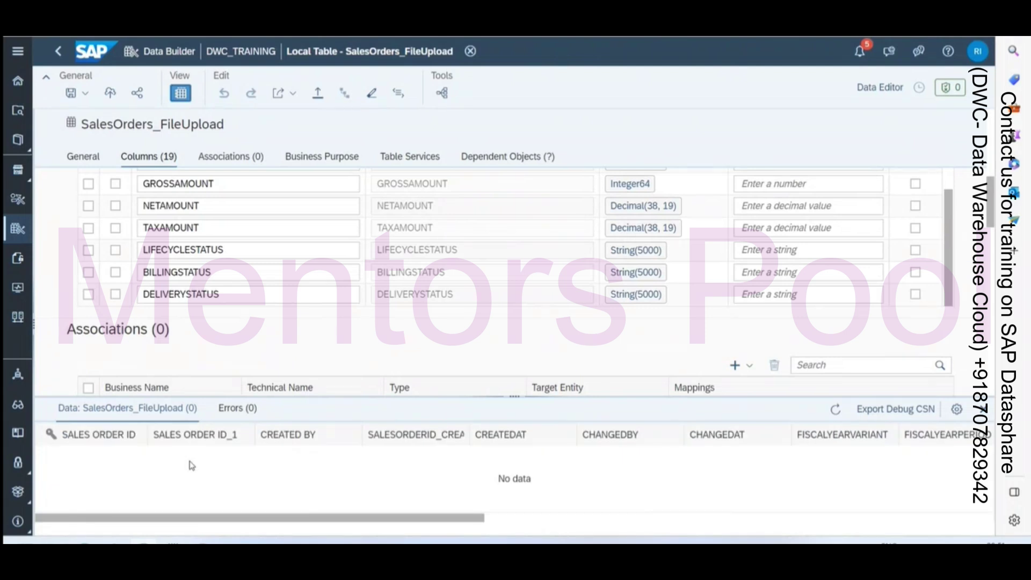
pyautogui.click(836, 410)
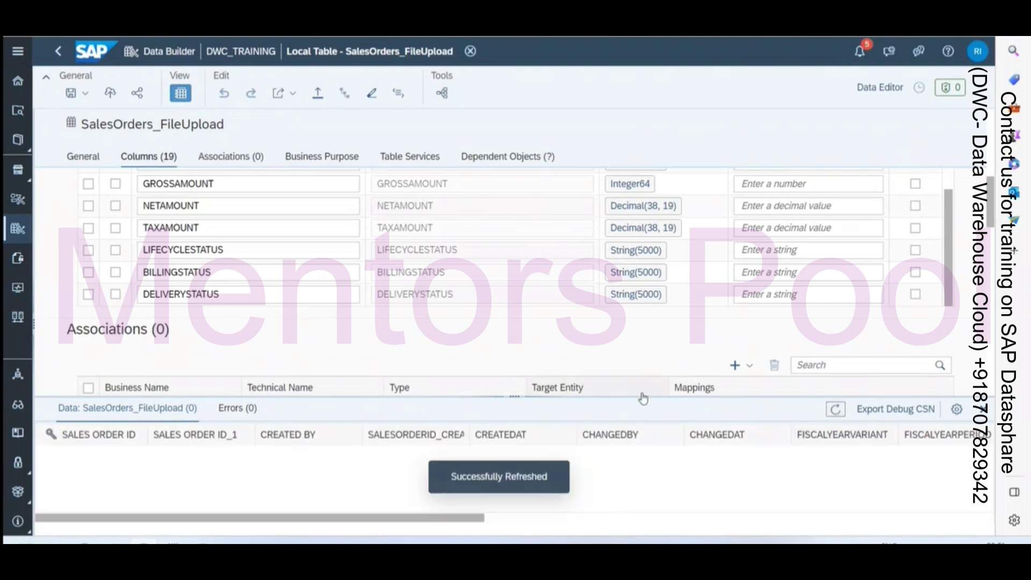
pyautogui.moveTo(629, 399); pyautogui.dragTo(638, 321)
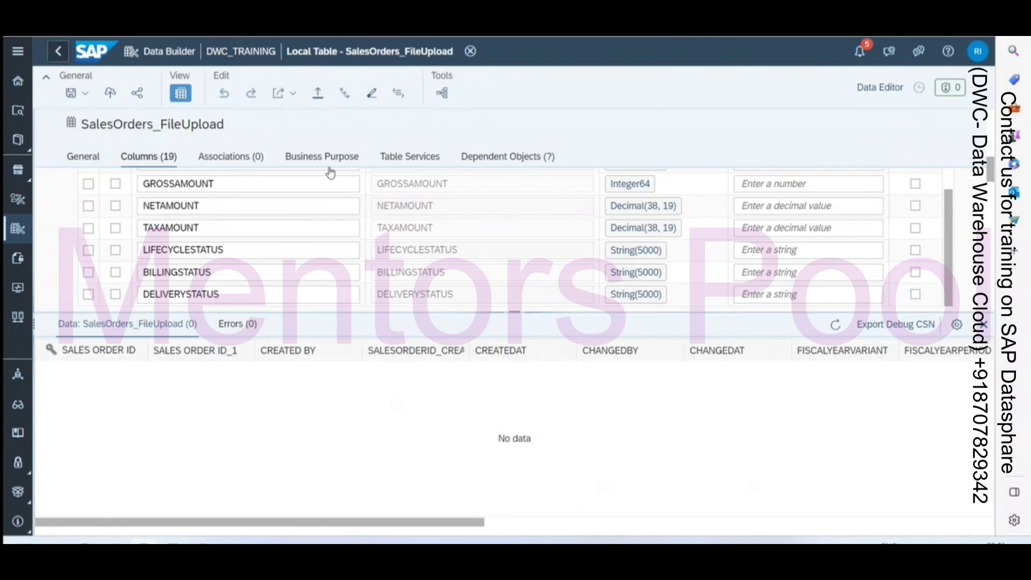
pyautogui.click(58, 51)
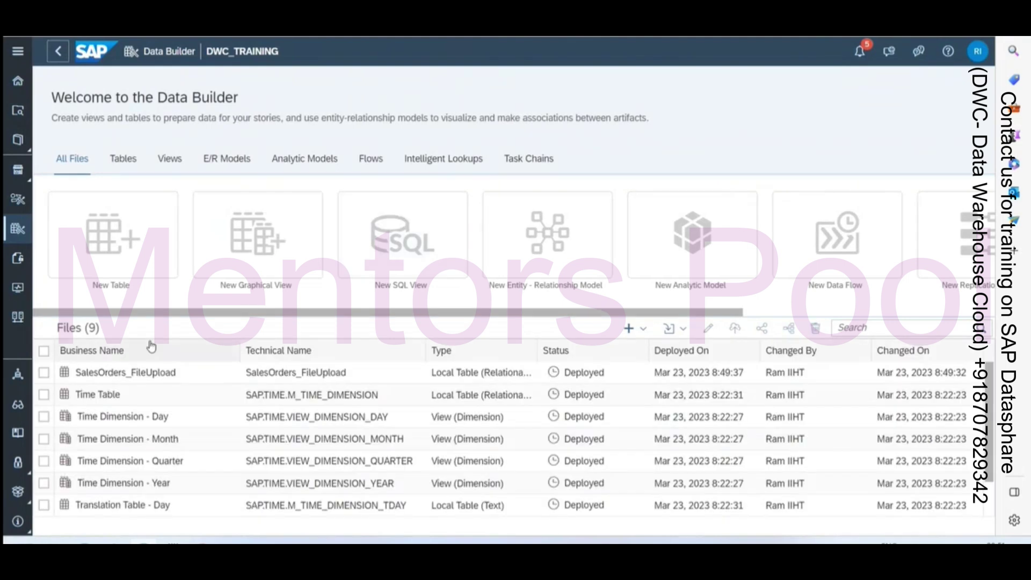
pyautogui.click(263, 245)
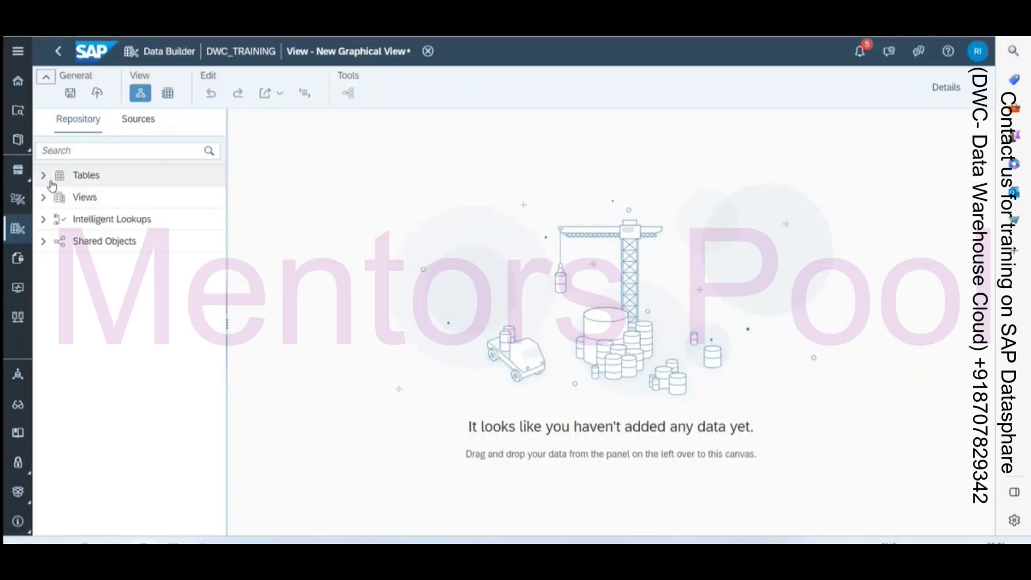
pyautogui.click(45, 177)
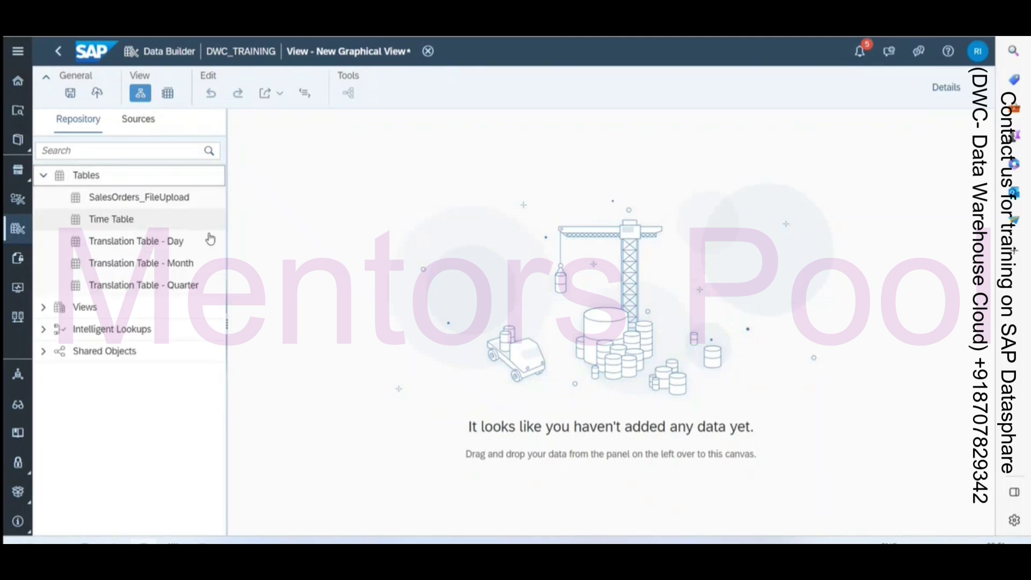
pyautogui.moveTo(161, 203); pyautogui.dragTo(468, 267)
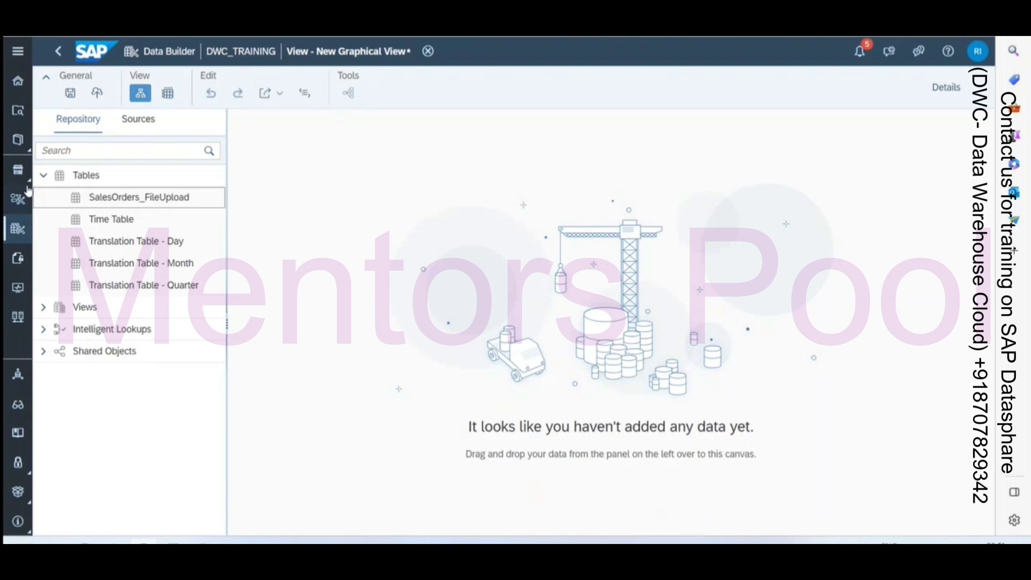
pyautogui.moveTo(91, 203); pyautogui.dragTo(457, 344)
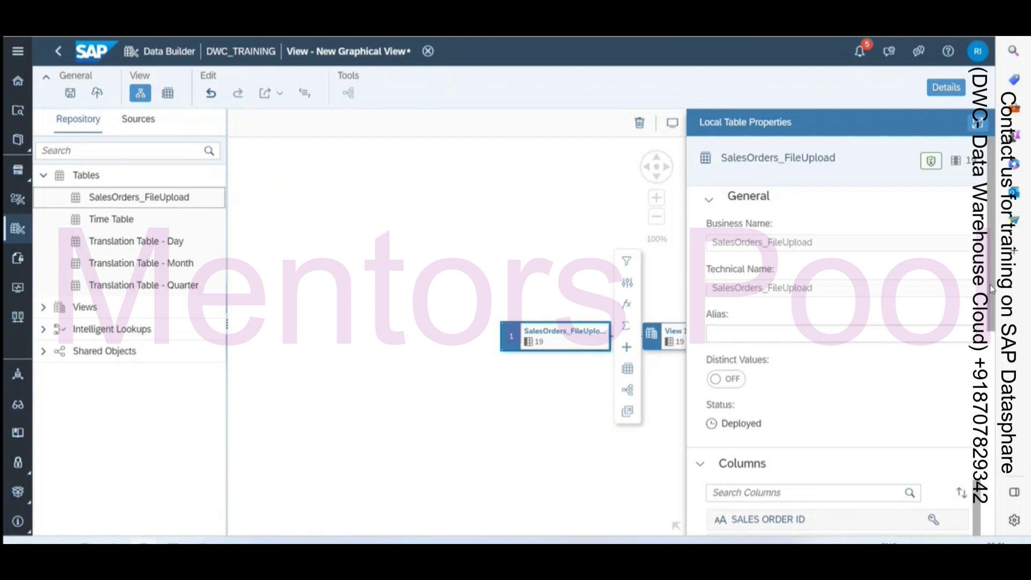
pyautogui.scroll(-5, 992, 288)
pyautogui.click(587, 347)
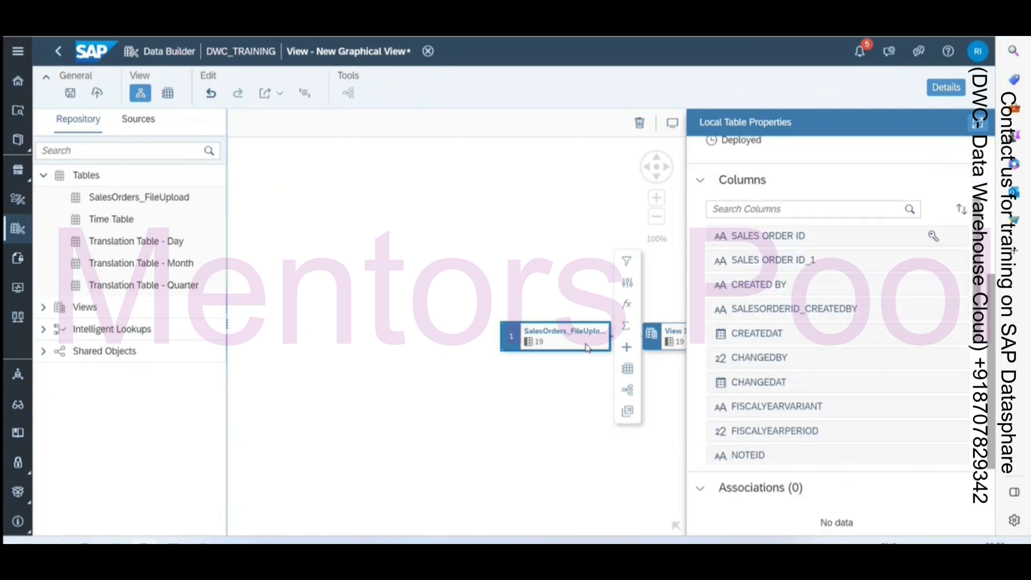
pyautogui.click(626, 370)
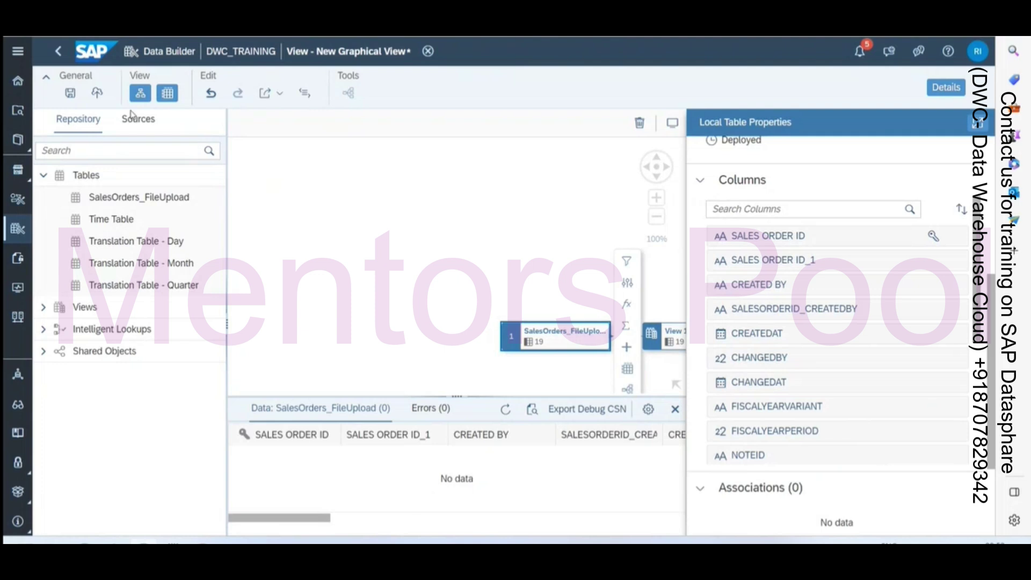
pyautogui.click(56, 52)
pyautogui.click(587, 318)
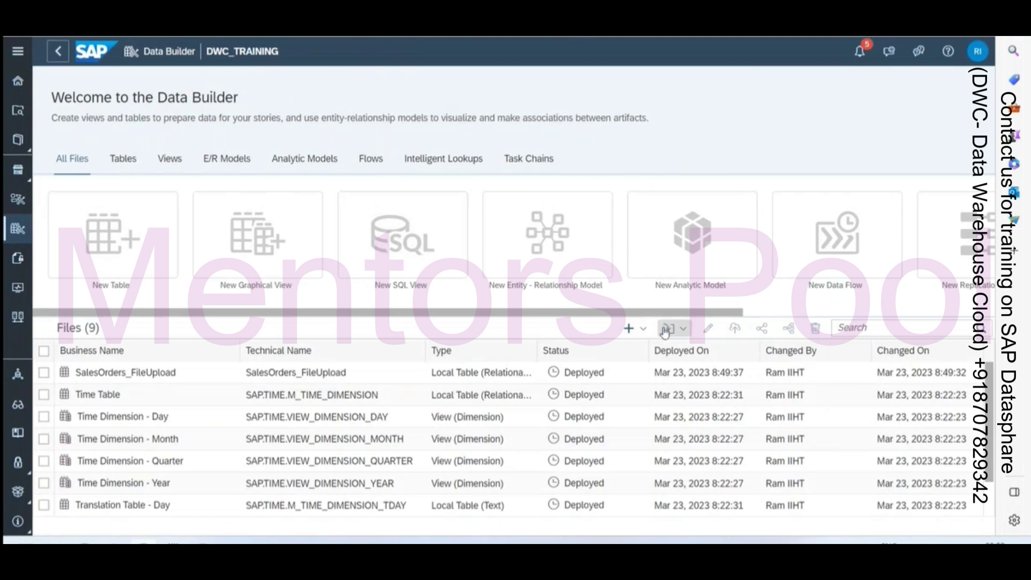
# - Upload Dimension Sales Manager.csv as a CSV import, keeping the first row as column headers
pyautogui.click(665, 333)
pyautogui.click(701, 350)
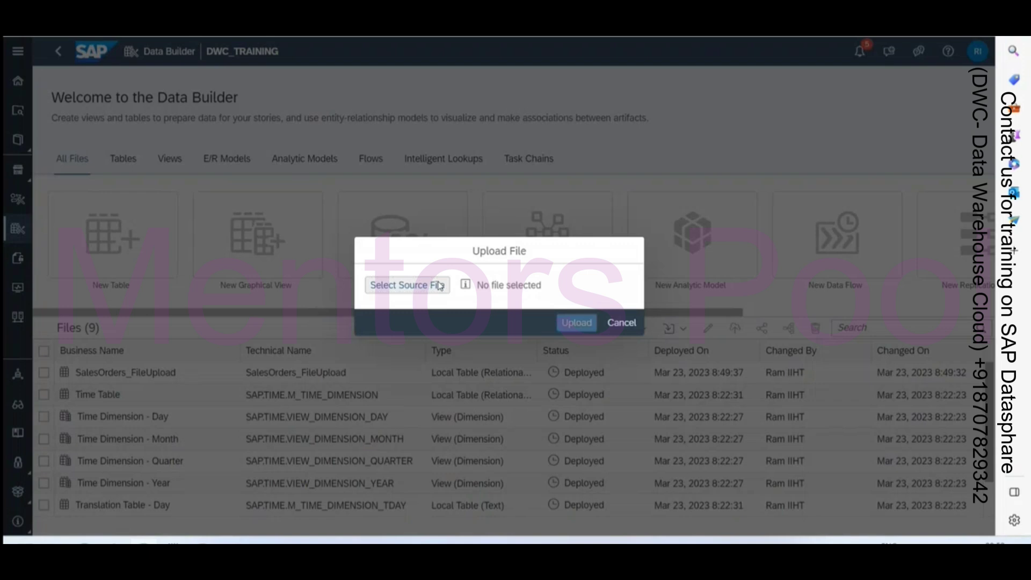
pyautogui.click(440, 285)
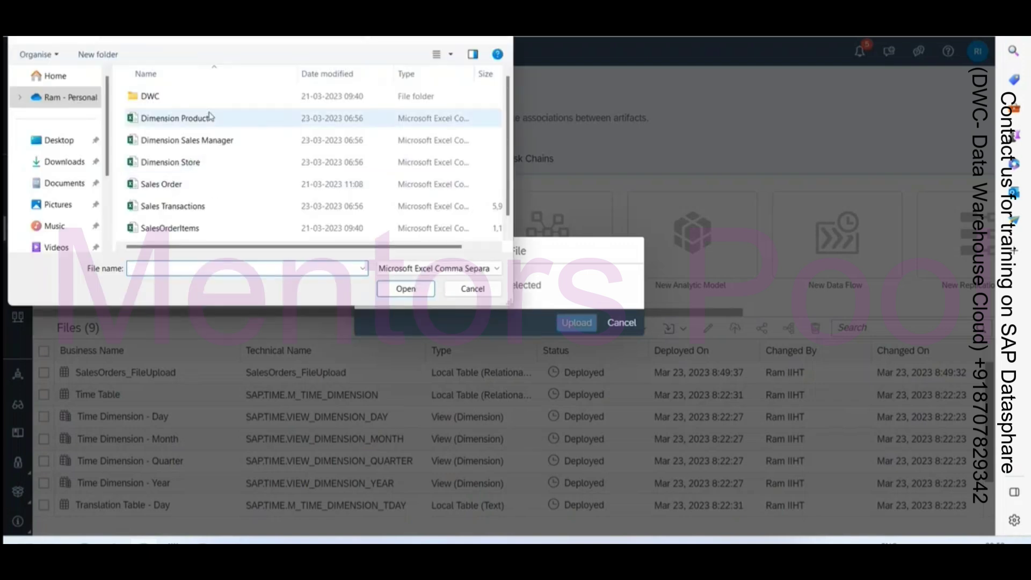
pyautogui.doubleClick(212, 140)
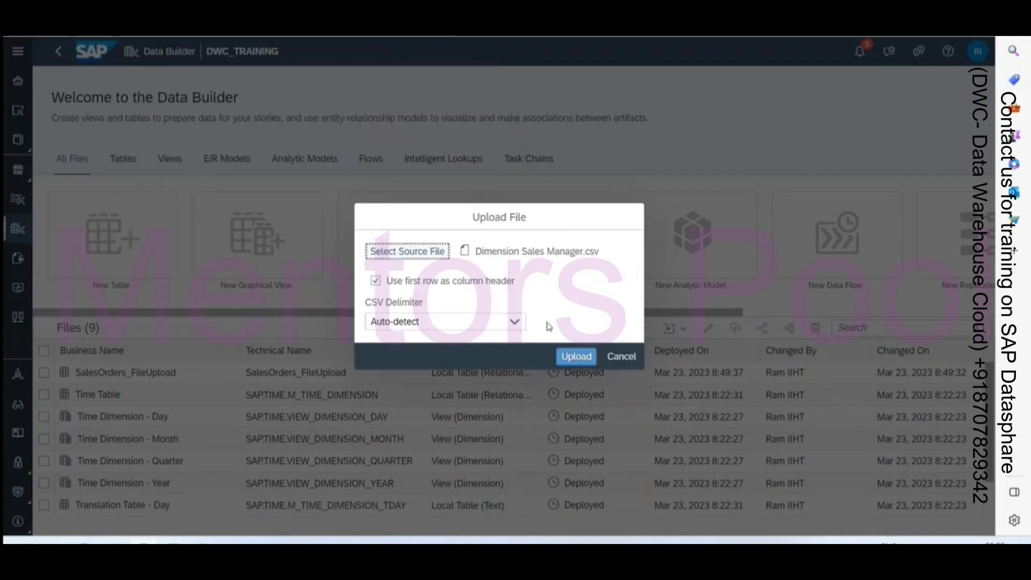
pyautogui.click(561, 355)
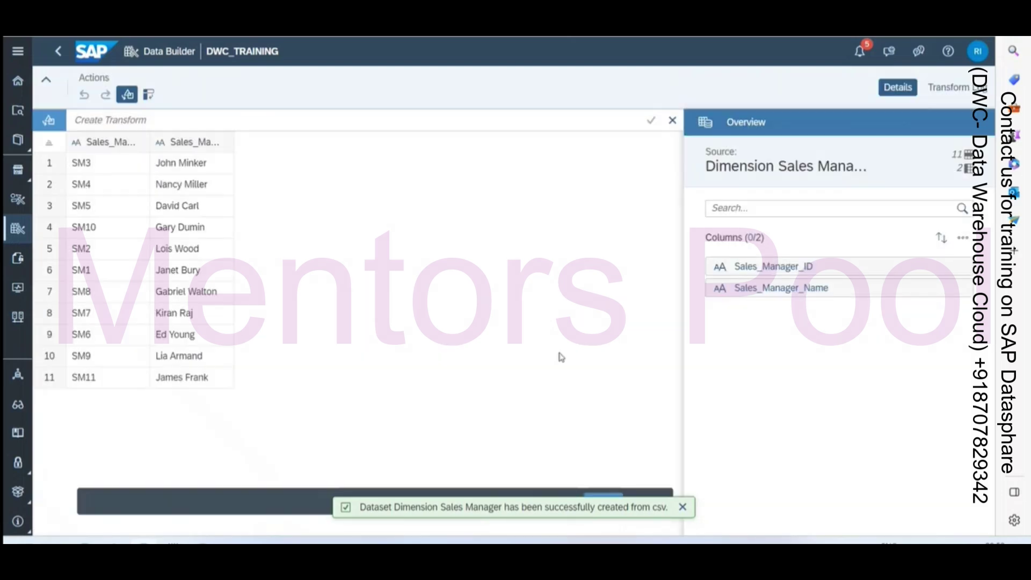
# - Split Sales_Manager_Name on the space and delete it, then undo that deletion from the transform log
pyautogui.click(182, 143)
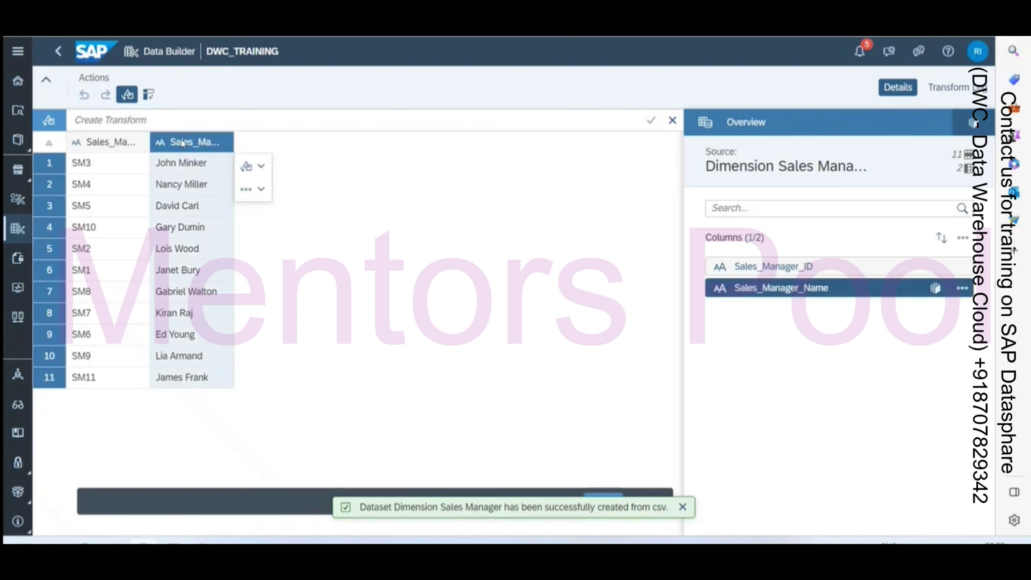
pyautogui.click(260, 168)
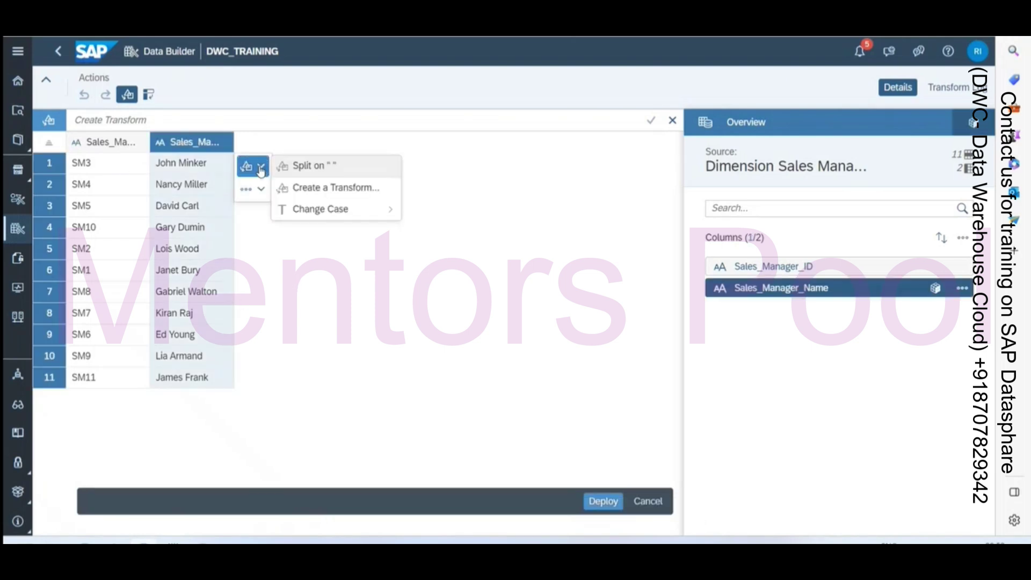
pyautogui.click(315, 168)
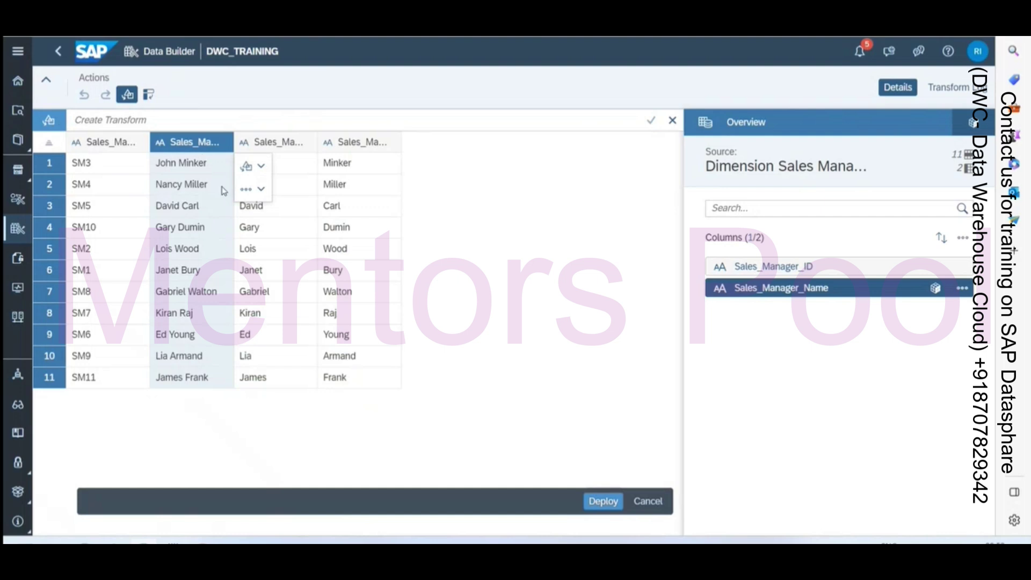
pyautogui.click(266, 191)
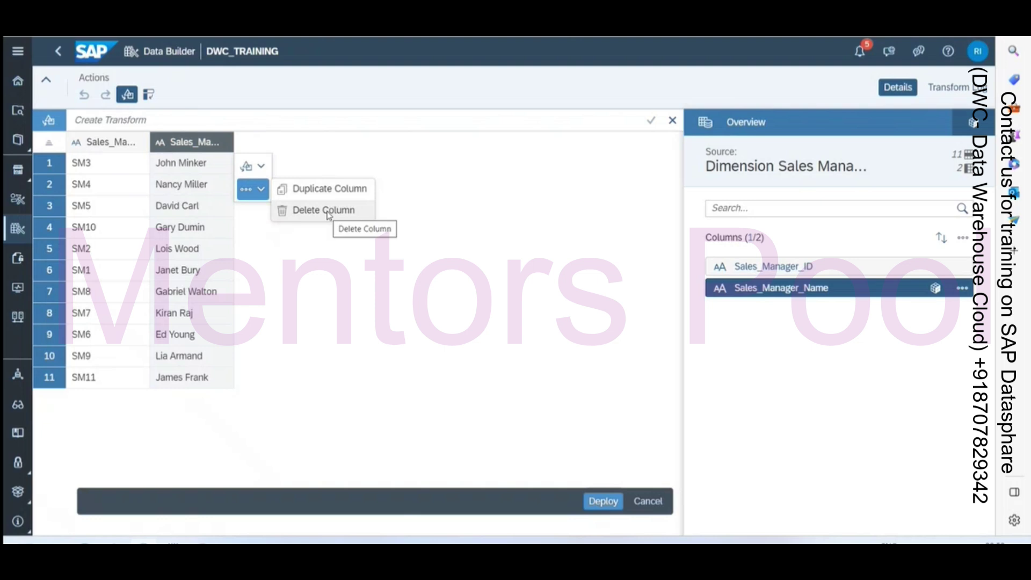
pyautogui.click(329, 215)
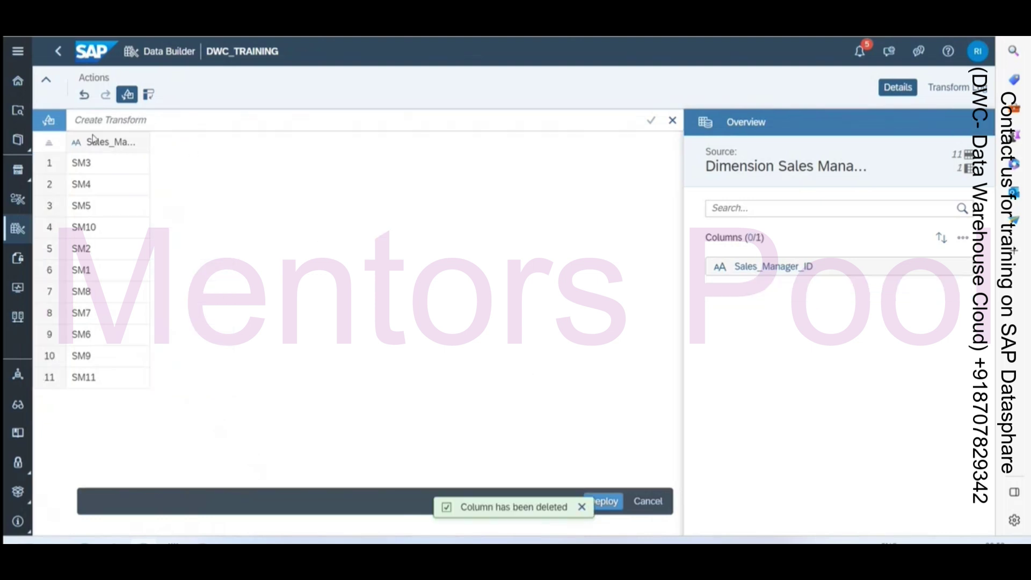
pyautogui.click(947, 96)
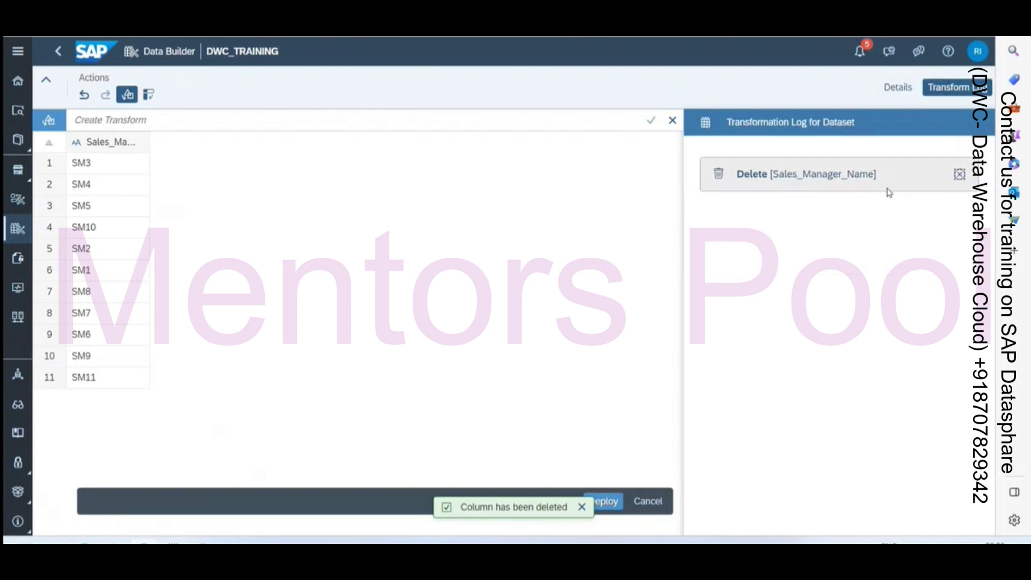
pyautogui.click(959, 173)
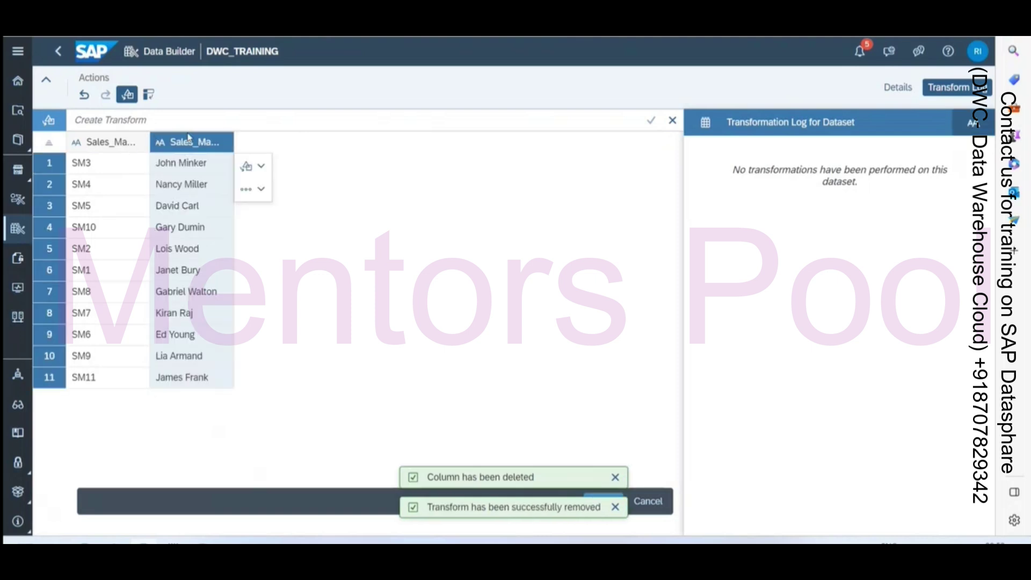
# - Split Sales_Manager_Name on ' ' again and delete the original combined column
pyautogui.click(261, 166)
pyautogui.click(341, 167)
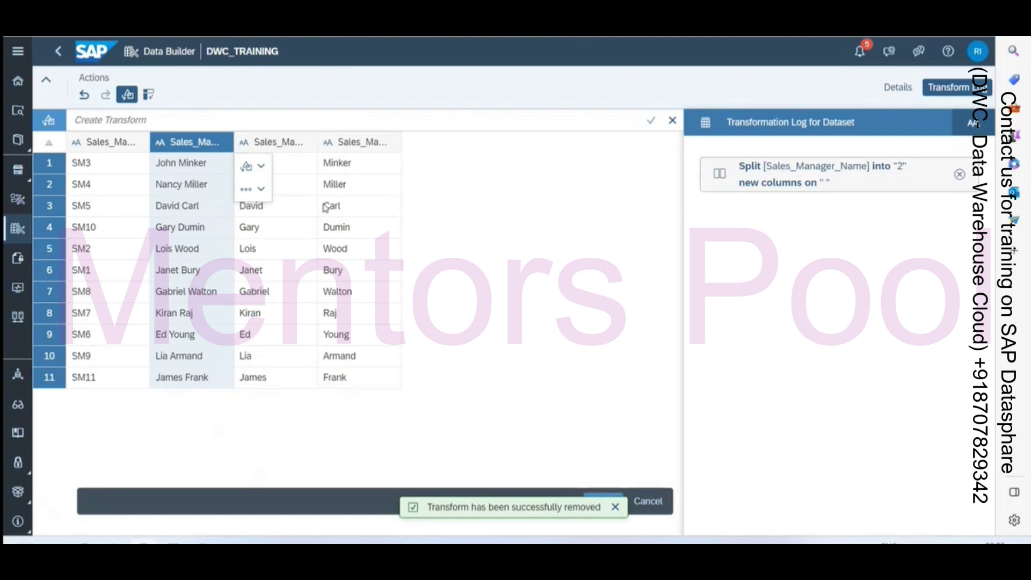
pyautogui.click(249, 189)
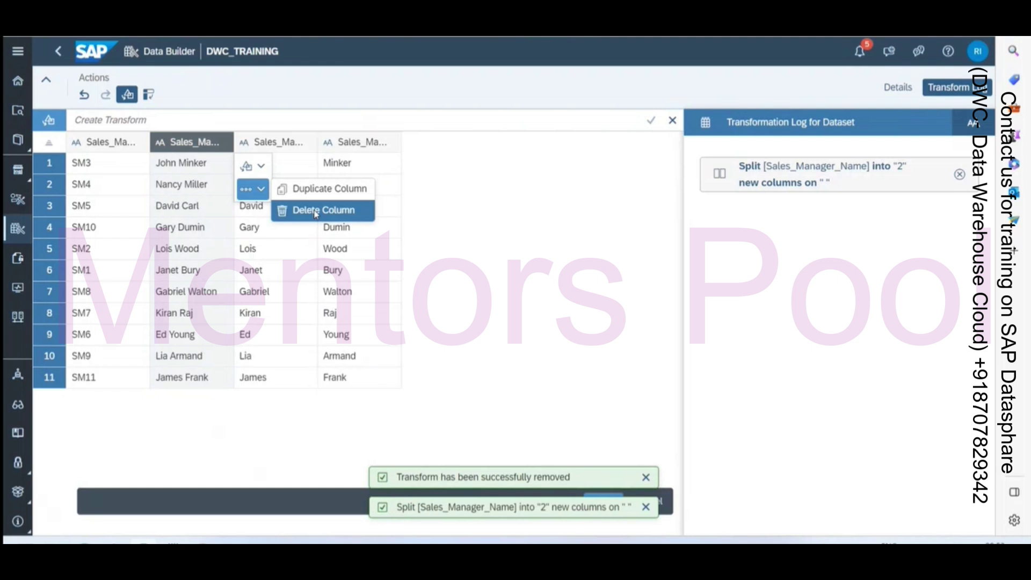
pyautogui.click(316, 213)
pyautogui.click(187, 144)
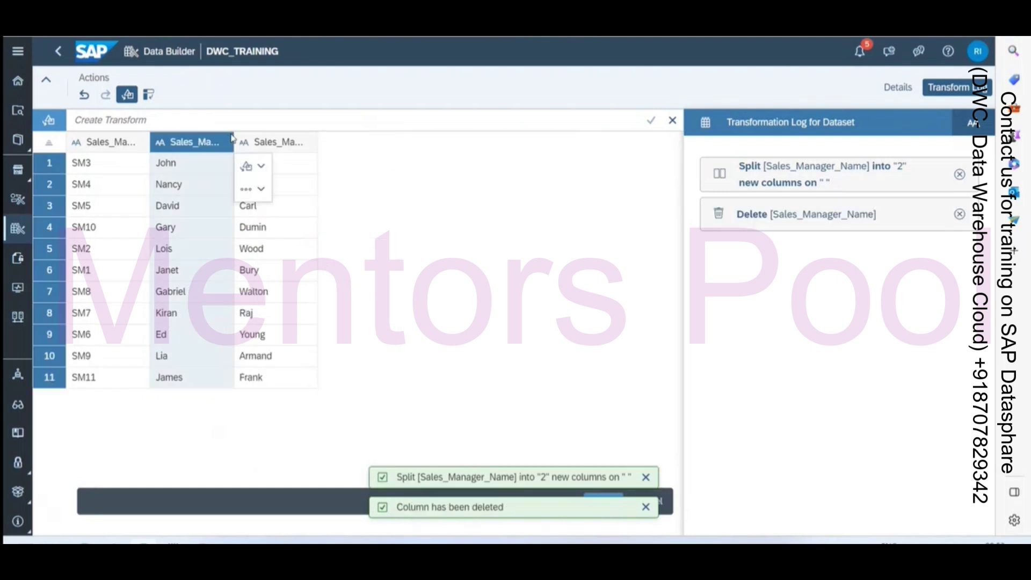
pyautogui.click(252, 166)
pyautogui.click(269, 142)
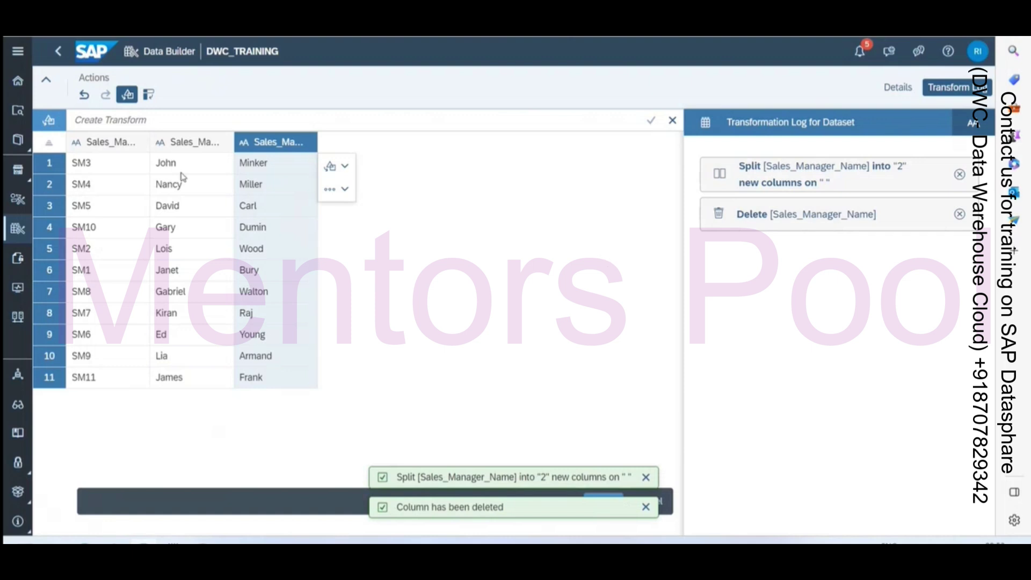
pyautogui.click(119, 149)
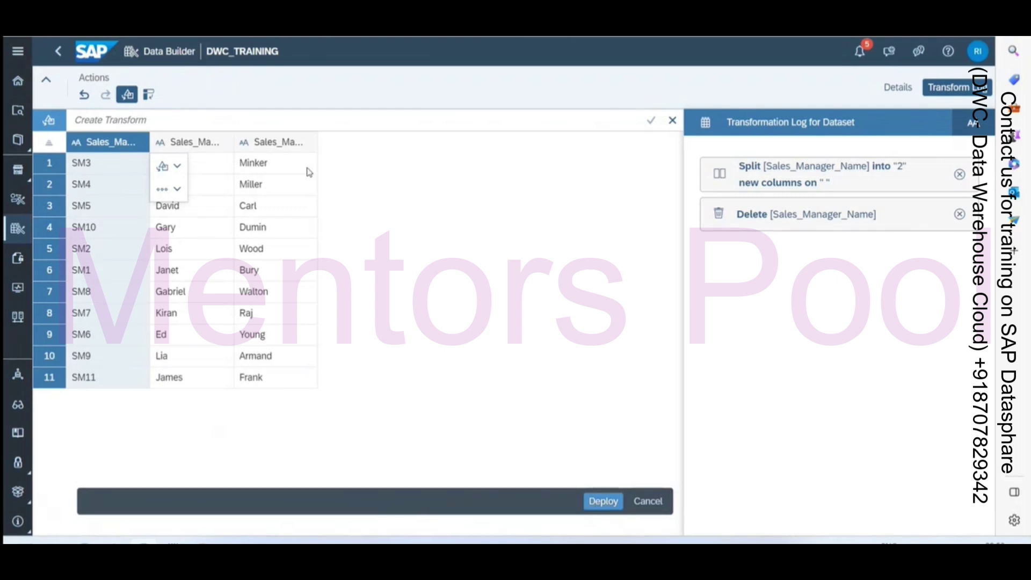
# - Rename the first split column to First Name
pyautogui.doubleClick(197, 143)
pyautogui.doubleClick(198, 143)
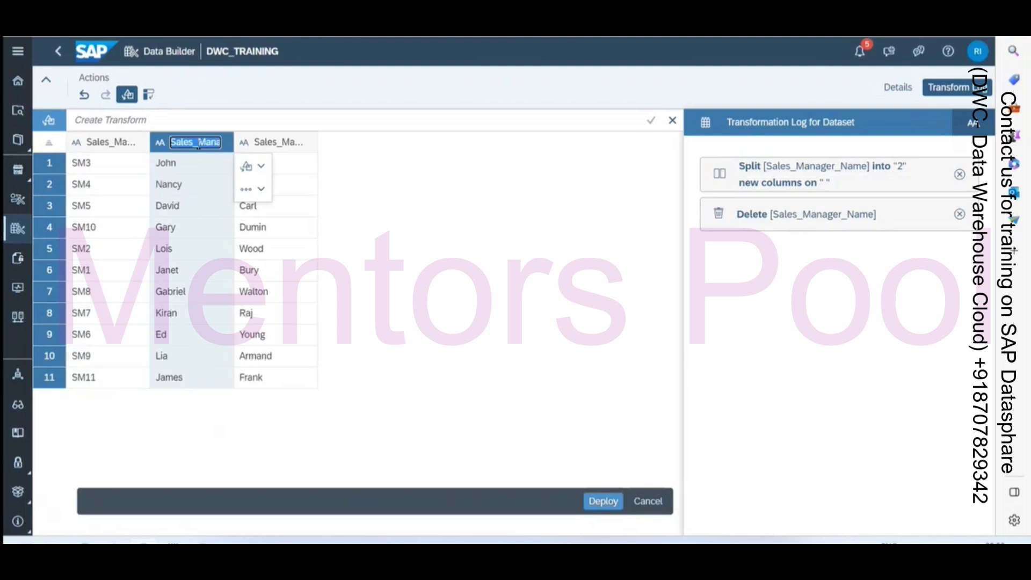
pyautogui.write('First Name')
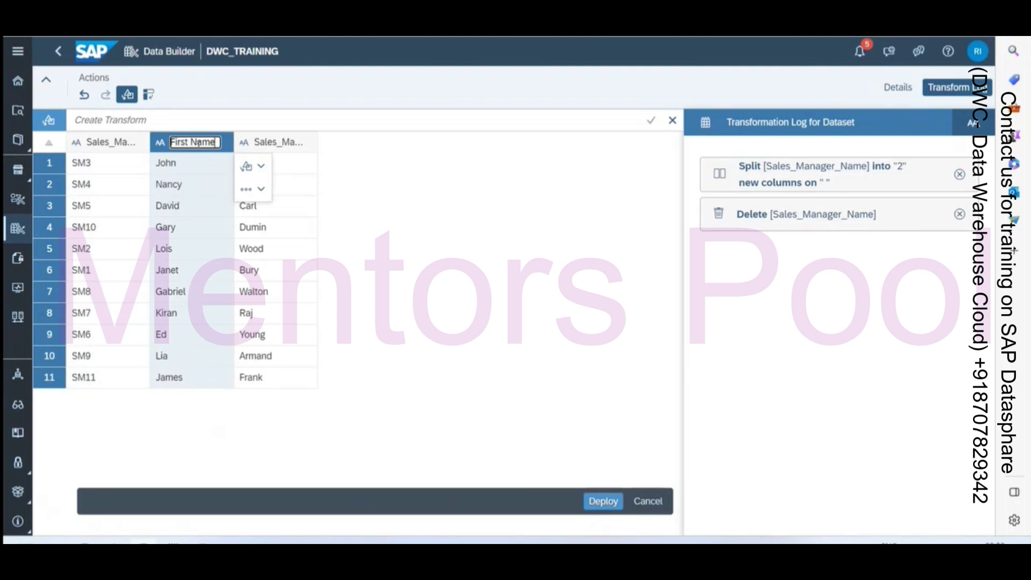
pyautogui.click(269, 144)
pyautogui.doubleClick(195, 143)
pyautogui.press('Home')
pyautogui.write('Fir')
pyautogui.hotkey('ctrl', 'a')
pyautogui.write('First Name')
pyautogui.press('Return')
# - Rename the second split column to Last Name
pyautogui.doubleClick(280, 143)
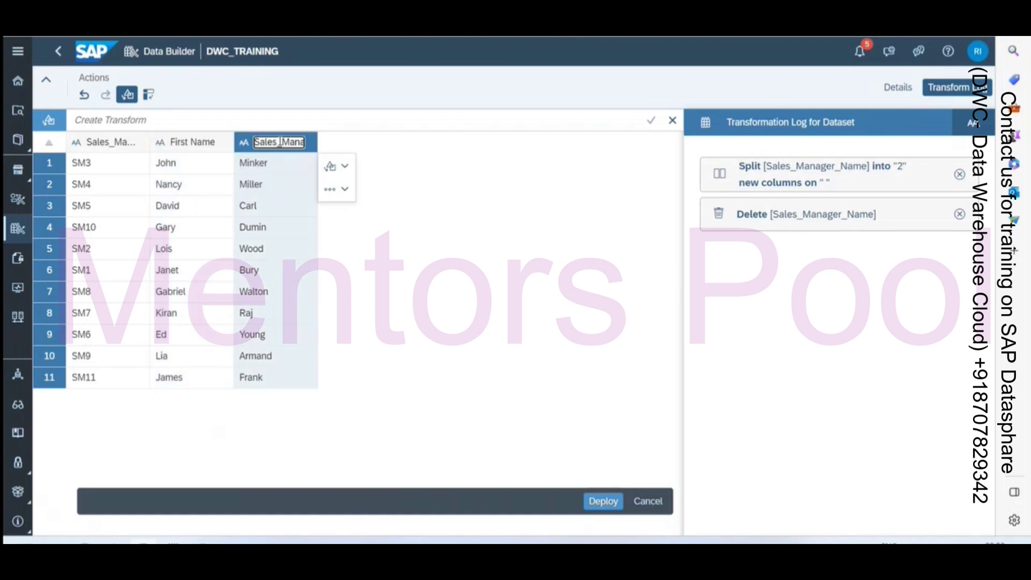
pyautogui.doubleClick(278, 143)
pyautogui.write('Last Name')
pyautogui.press('Return')
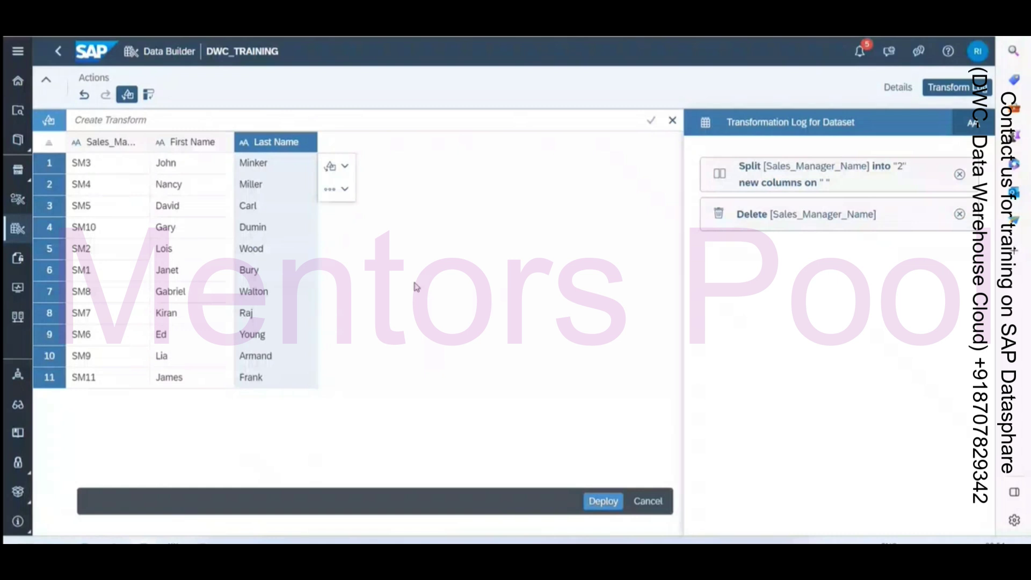
# - Rename the ID column to Manager ID, then start deploying the transformed table
pyautogui.click(102, 143)
pyautogui.click(102, 143)
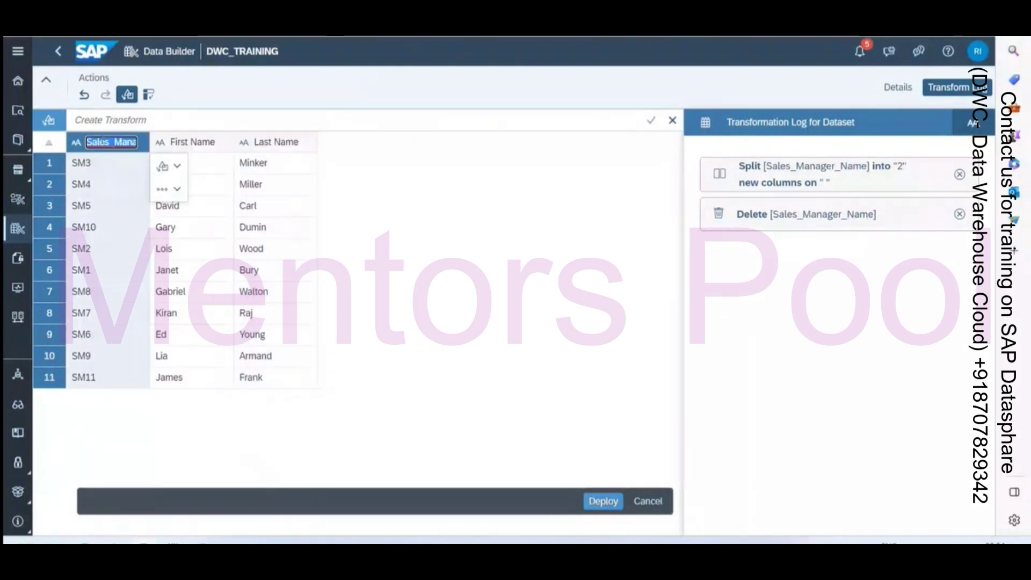
pyautogui.write('Manager ID')
pyautogui.press('Return')
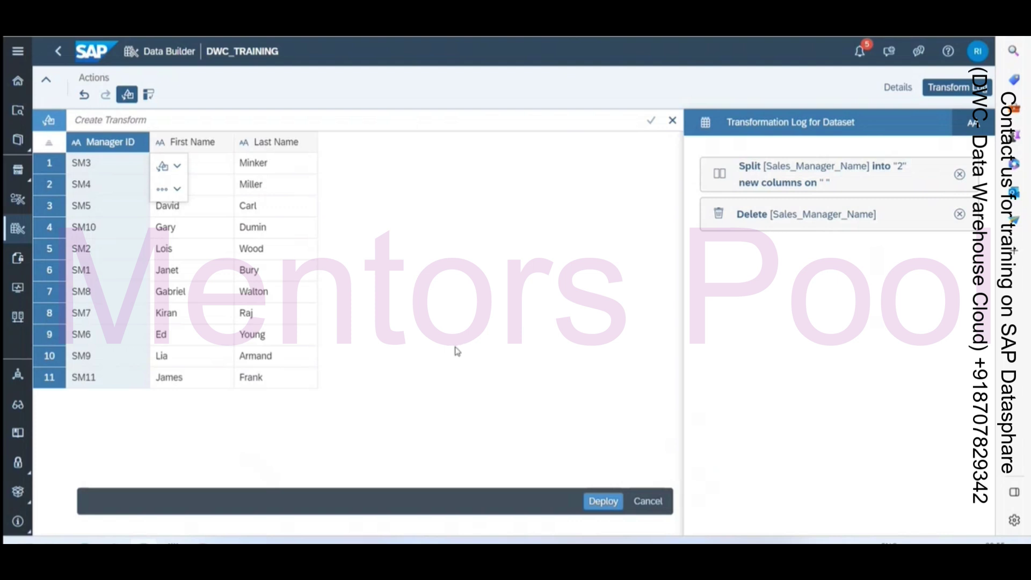
pyautogui.click(595, 502)
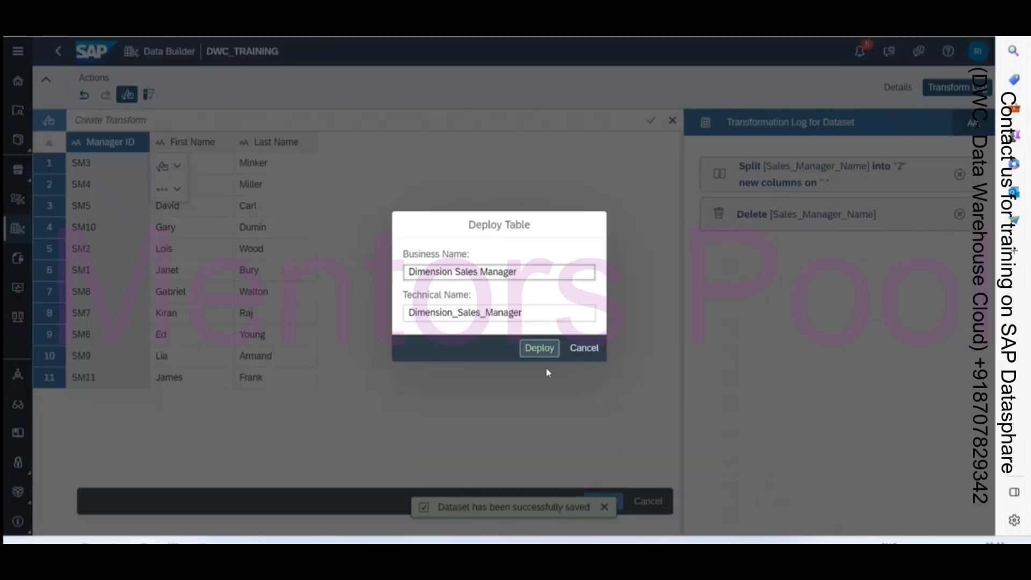
# - Deploy the table with the business name Dimension Sales Manager
pyautogui.click(539, 350)
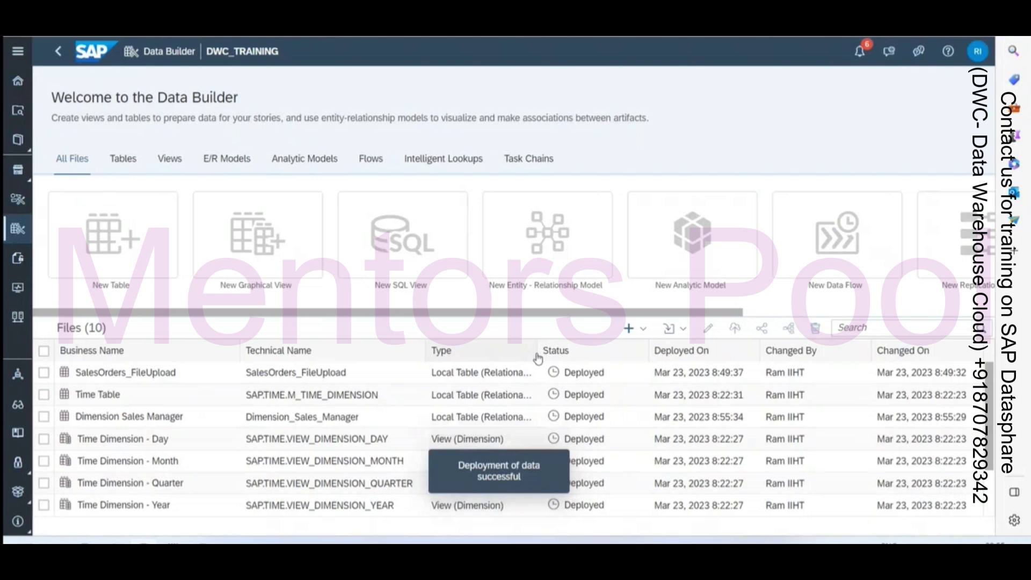
# - Open the Dimension Sales Manager table showing Manager ID, First Name and Last Name columns
pyautogui.click(179, 424)
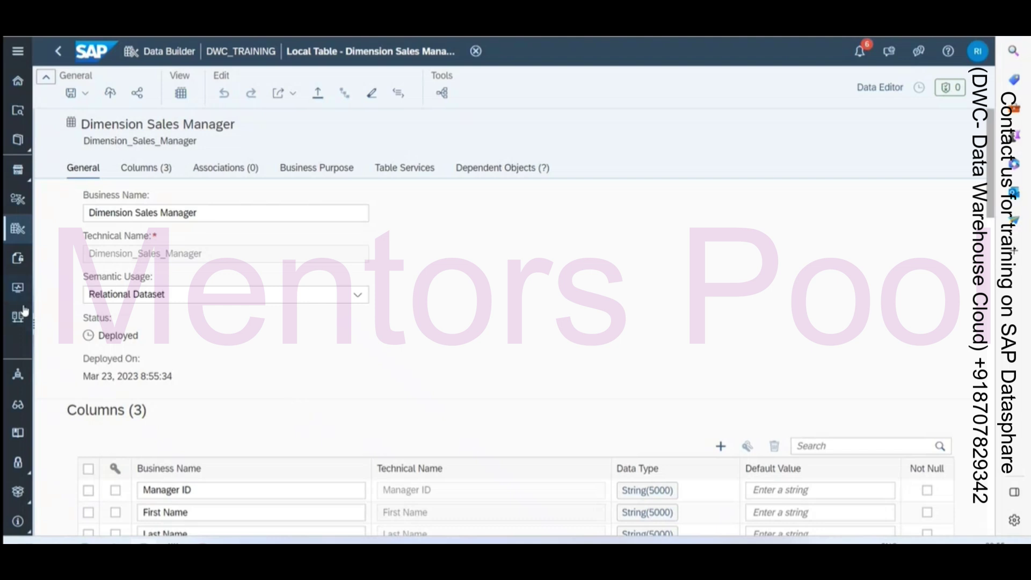
pyautogui.click(18, 51)
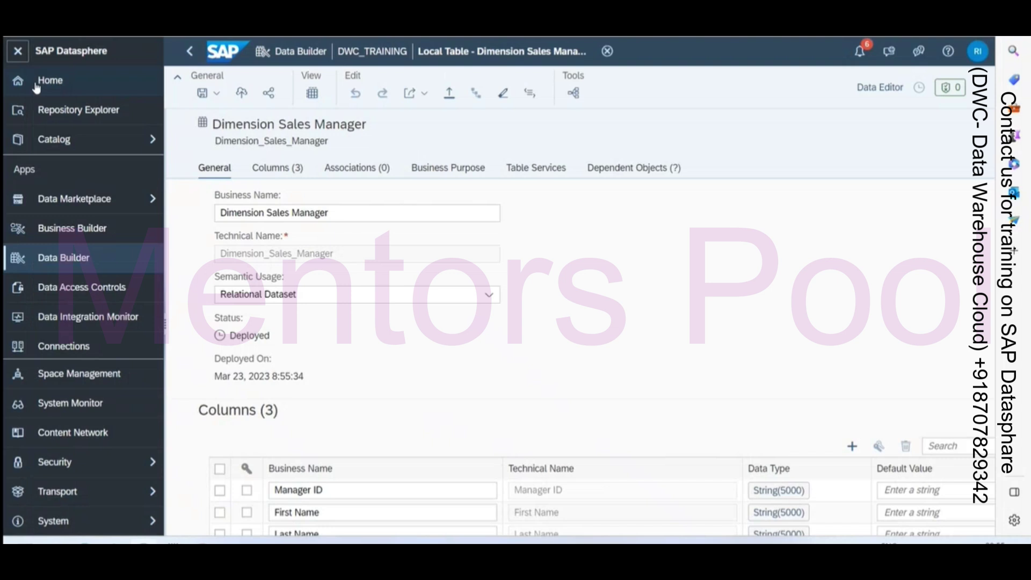
# - Go to Space Management to view the DWC_TRAINING space's storage overview
pyautogui.click(109, 372)
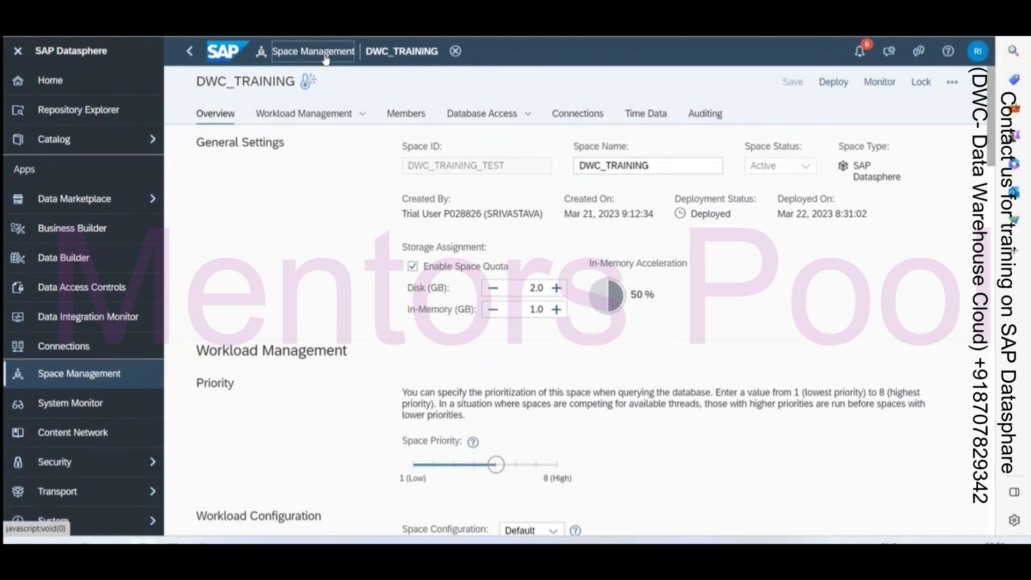
# - Return to the list of all spaces, then switch back to the Data Builder
pyautogui.click(80, 373)
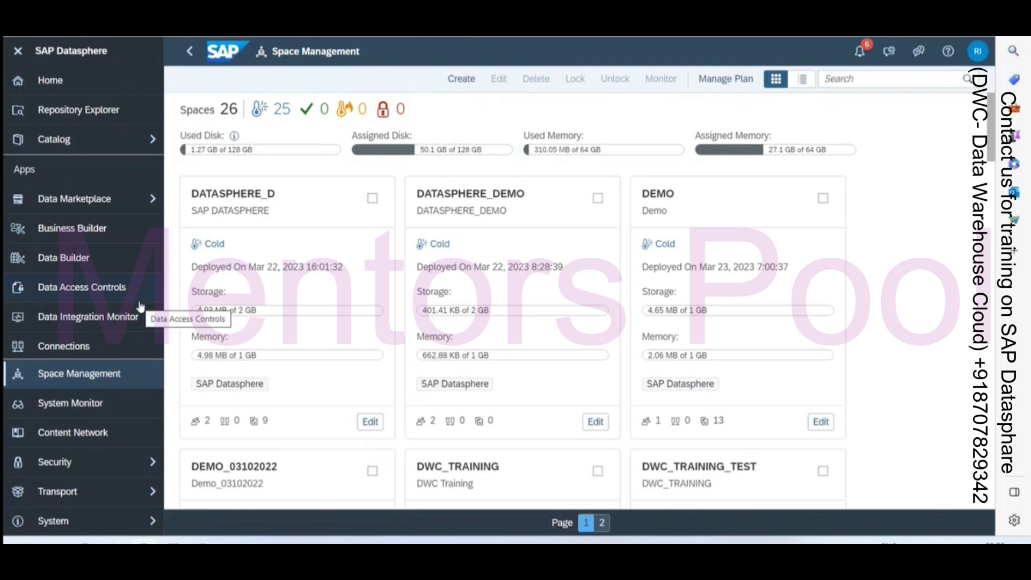
pyautogui.click(82, 253)
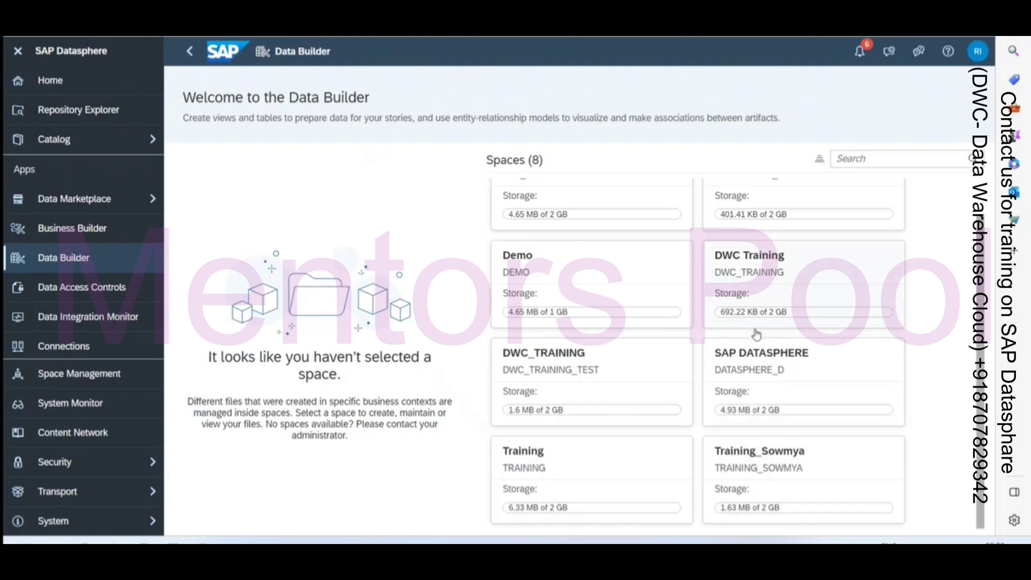
# - Open the Training space card in Data Builder to list its files
pyautogui.scroll(1, 757, 335)
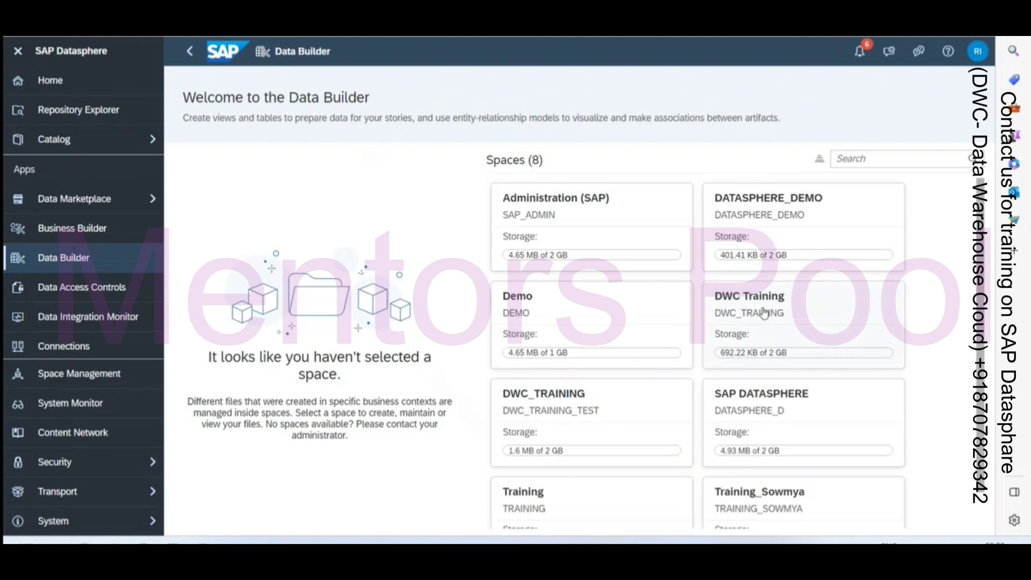
pyautogui.scroll(-1, 764, 312)
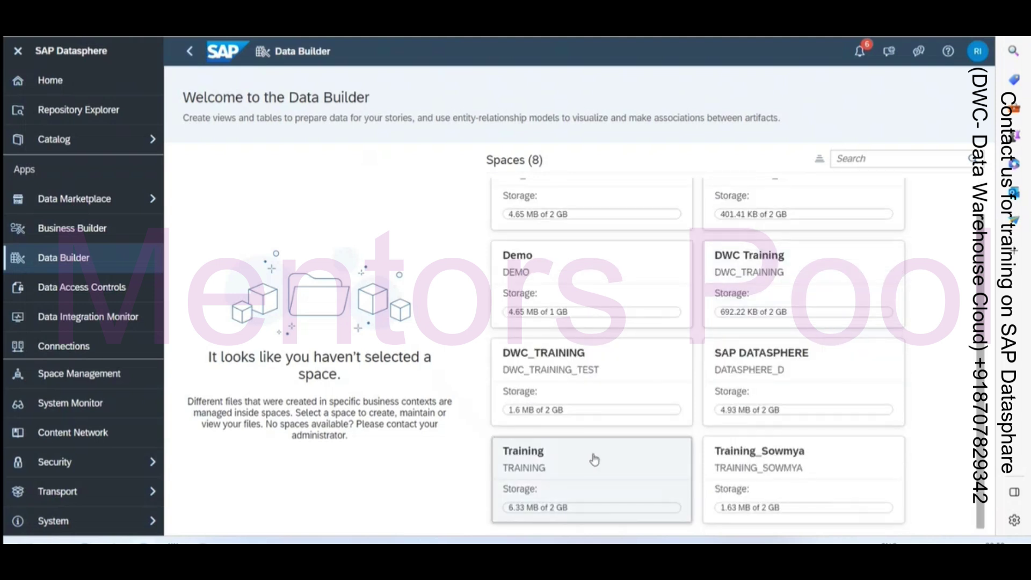
pyautogui.click(595, 459)
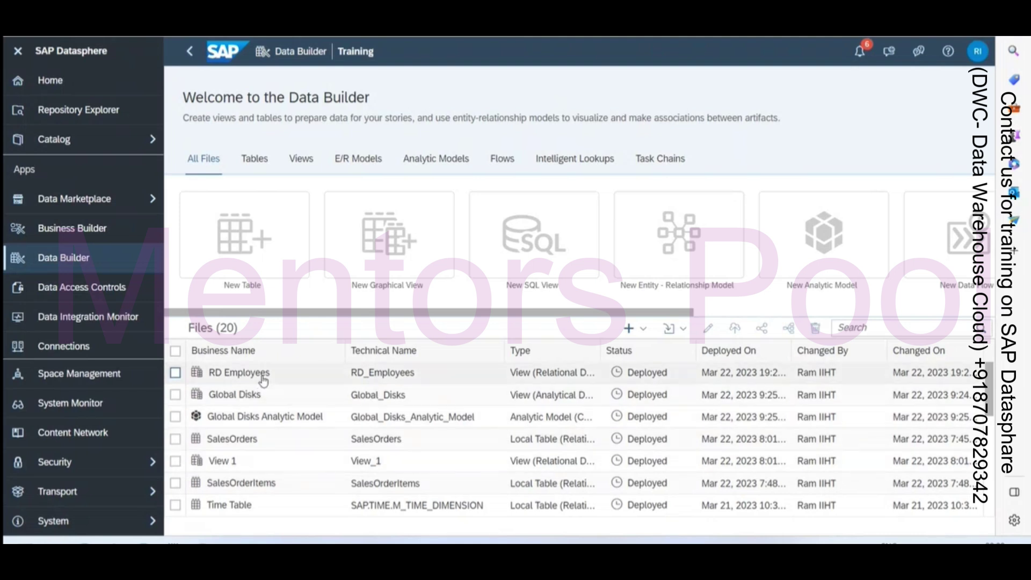
pyautogui.click(255, 445)
pyautogui.click(330, 390)
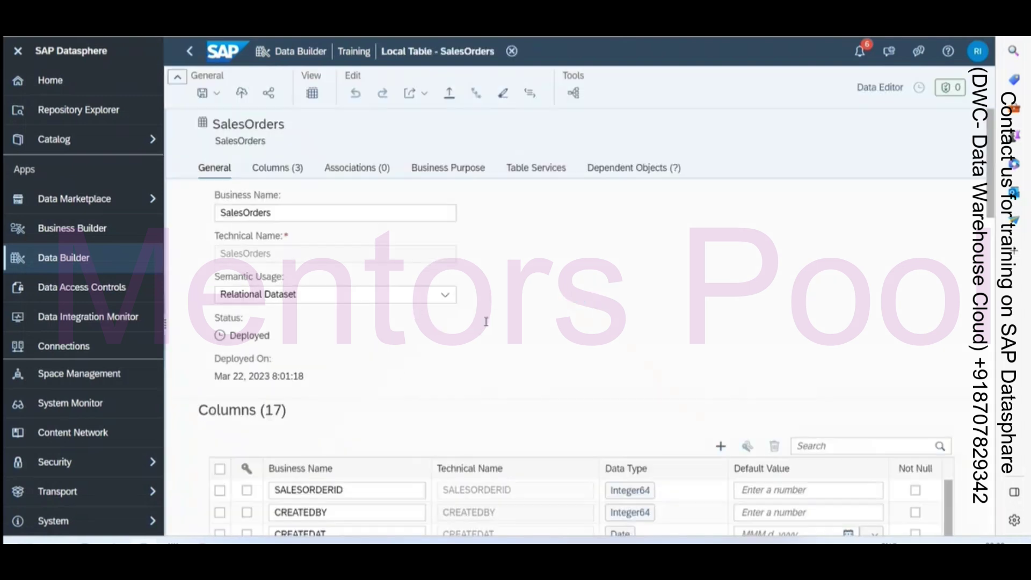
pyautogui.scroll(-5, 483, 323)
pyautogui.scroll(-2, 387, 371)
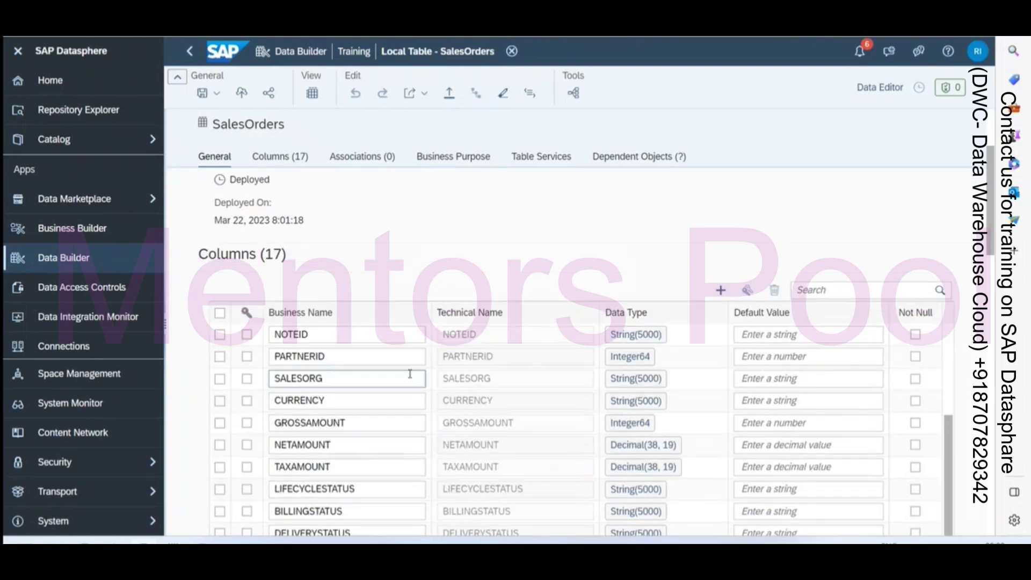
pyautogui.scroll(5, 329, 405)
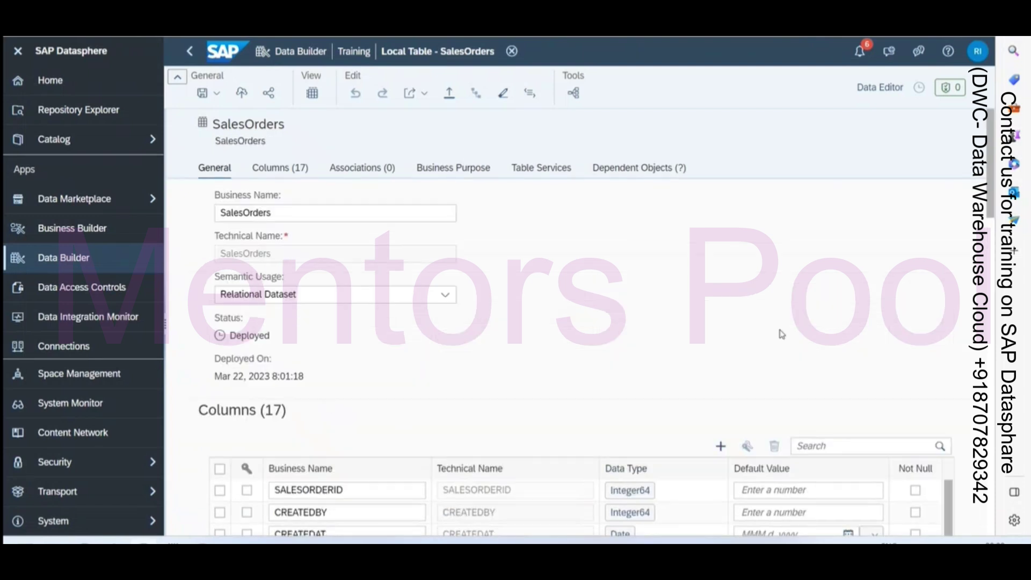
pyautogui.scroll(-8, 934, 379)
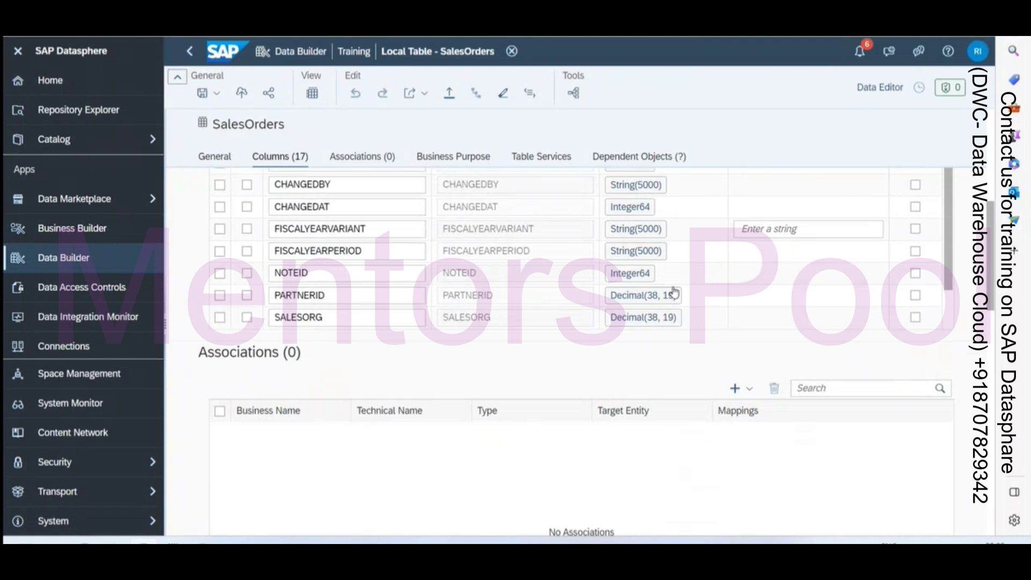
pyautogui.scroll(6, 525, 349)
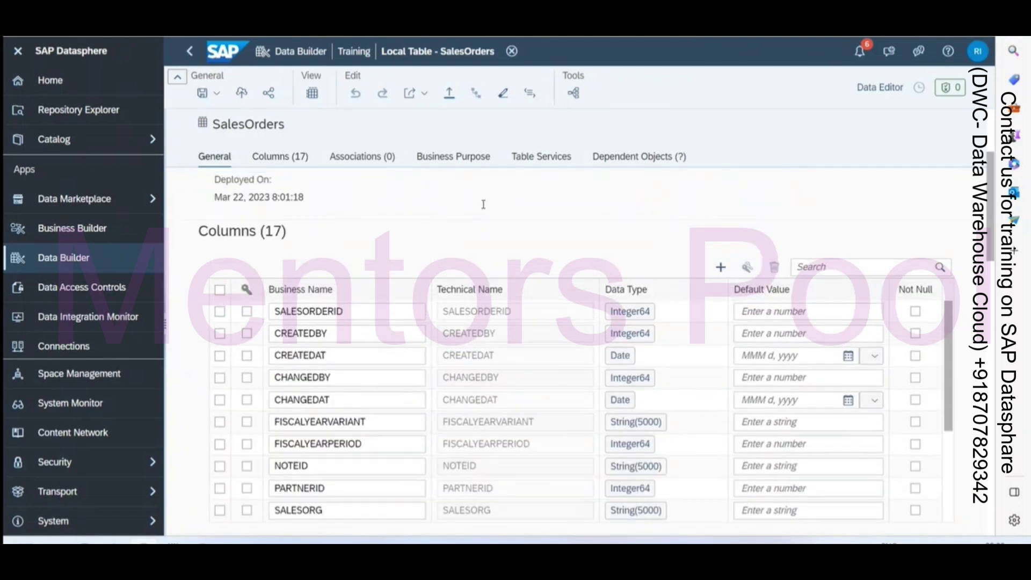
pyautogui.scroll(3, 483, 204)
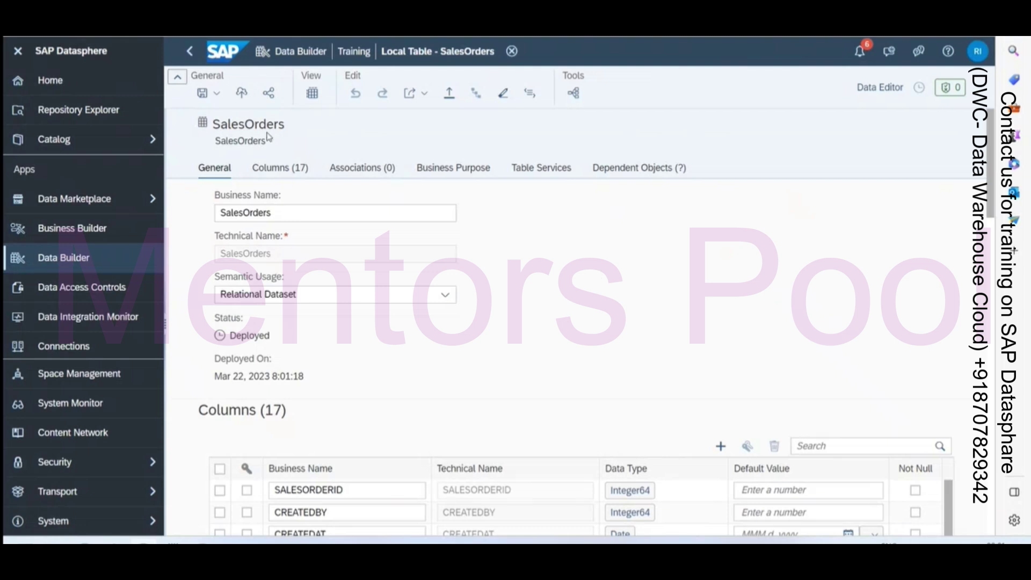
# - Redeploy the SalesOrders local table, cancel the file-less CSV import, then reopen Import CSV File
pyautogui.click(242, 94)
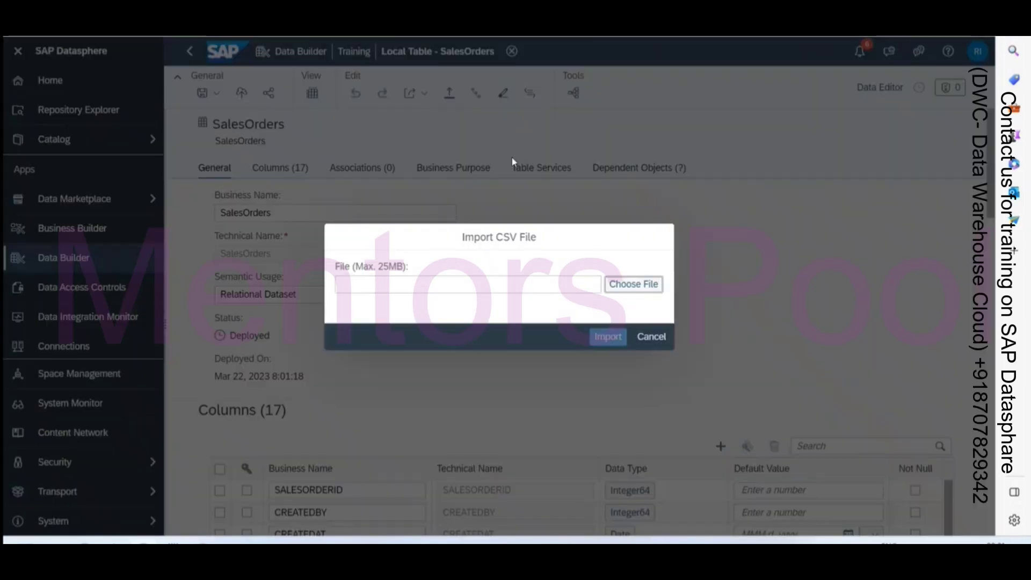
pyautogui.click(651, 337)
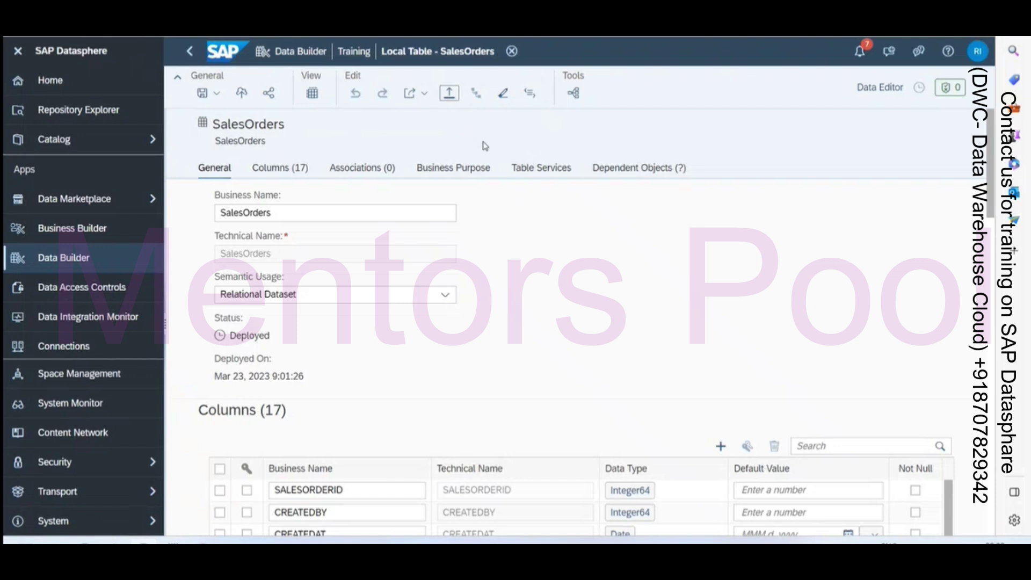
pyautogui.click(450, 97)
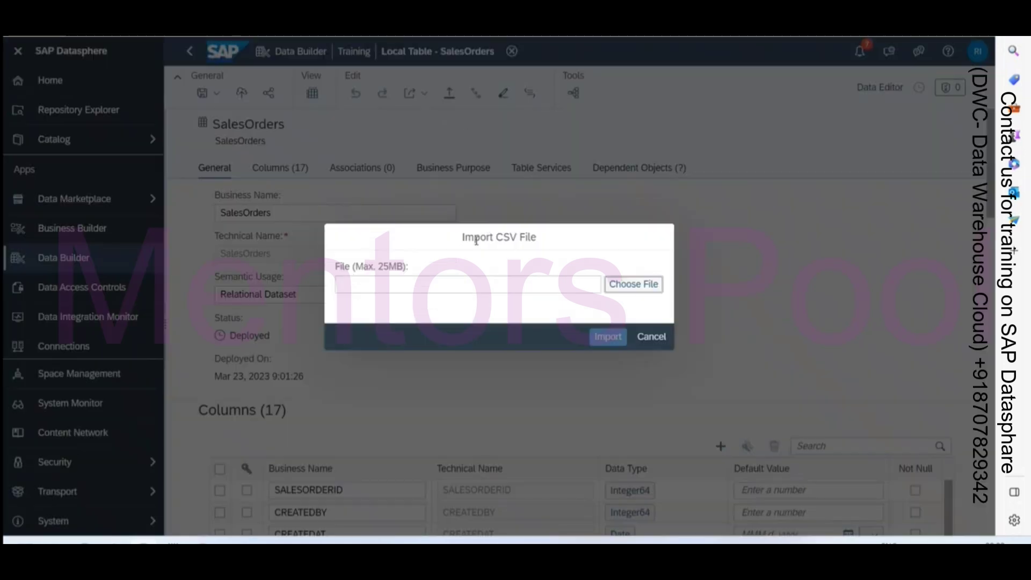
# - Choose SalesOrders.csv as the file to load into the import preview
pyautogui.moveTo(476, 240); pyautogui.dragTo(571, 236)
pyautogui.click(633, 284)
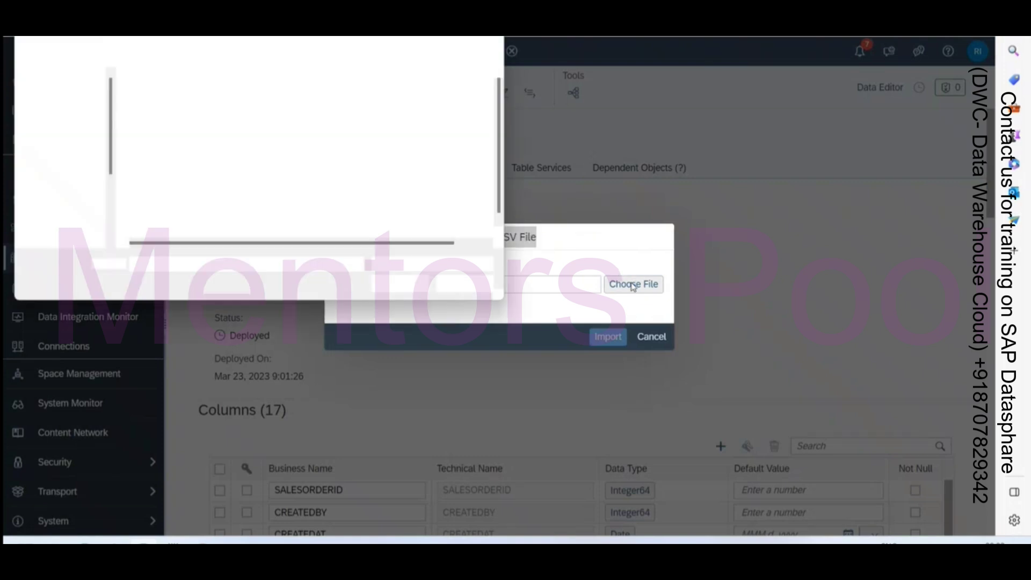
pyautogui.click(196, 230)
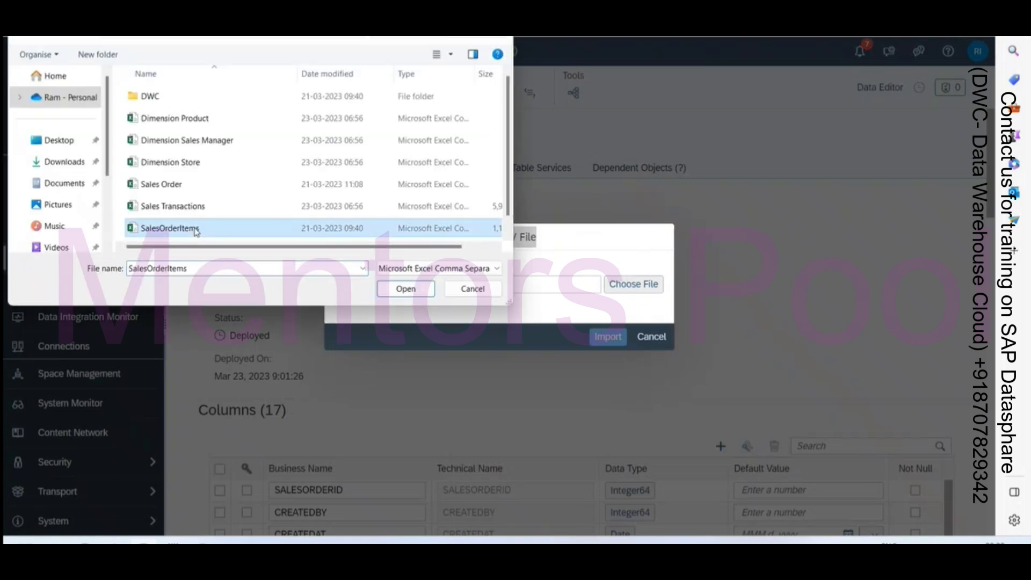
pyautogui.scroll(-1, 189, 204)
pyautogui.doubleClick(177, 232)
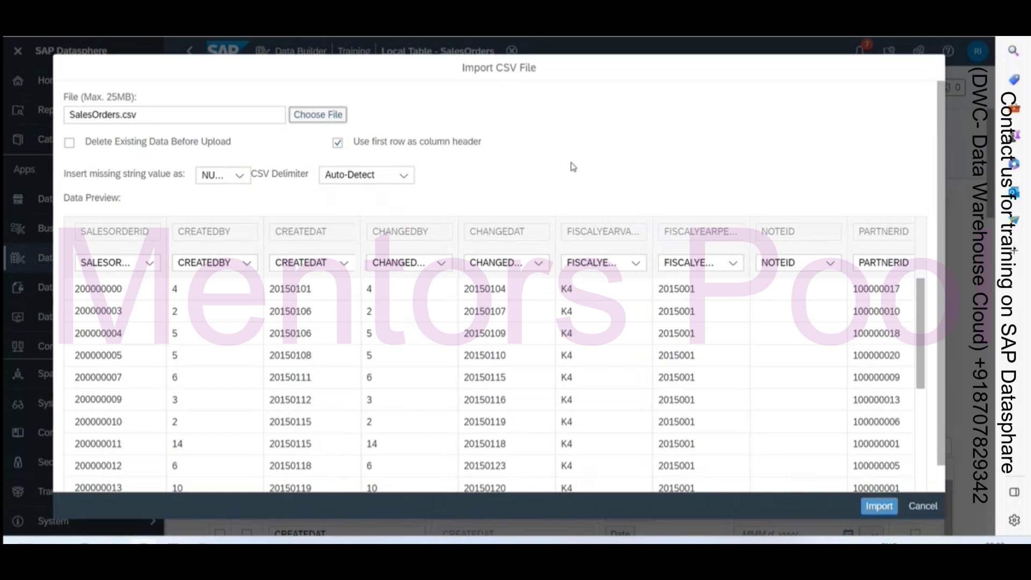
# - Keep NULL for missing string values and import the data into SalesOrders
pyautogui.scroll(-5, 706, 338)
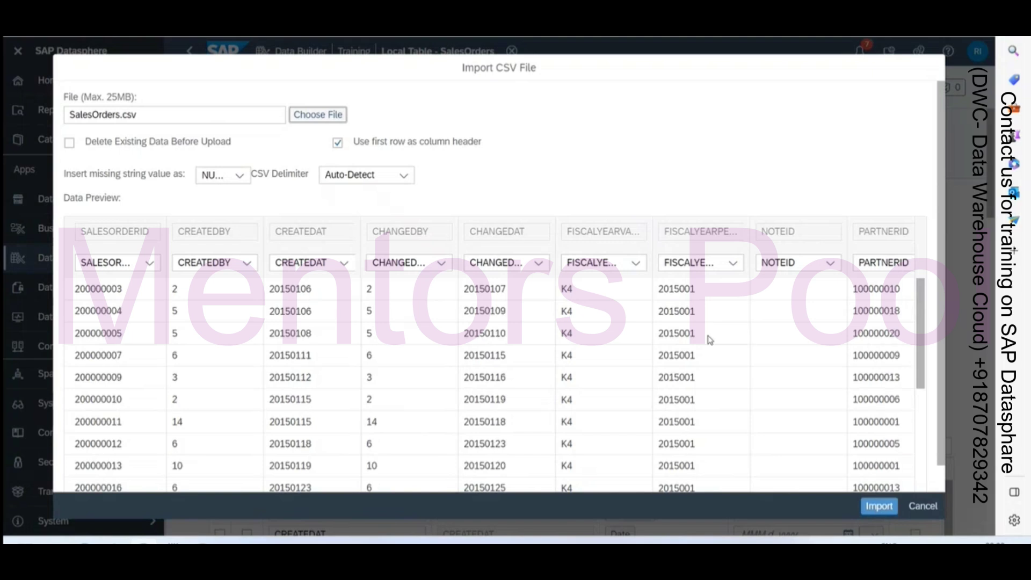
pyautogui.scroll(5, 525, 345)
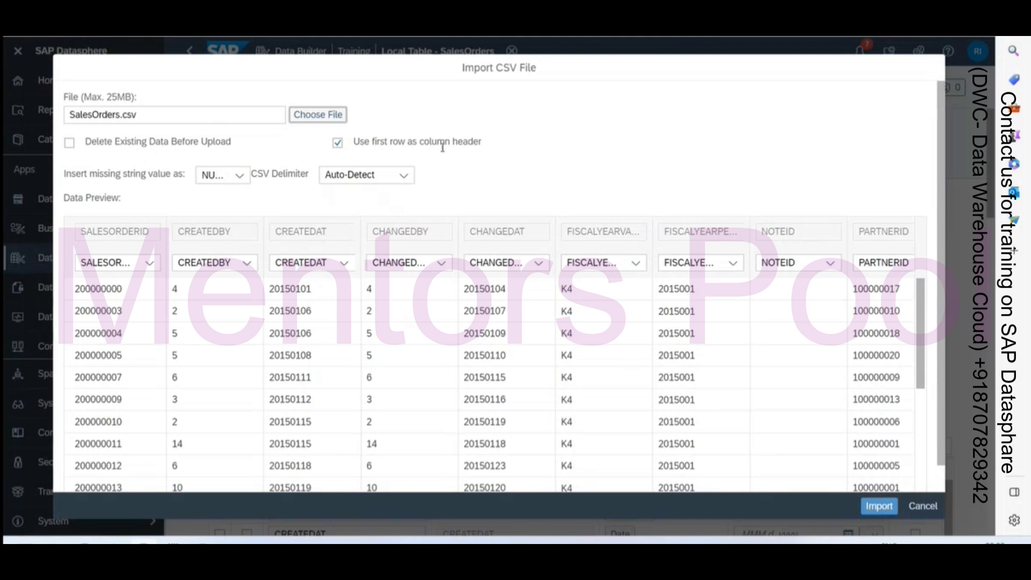
pyautogui.click(233, 182)
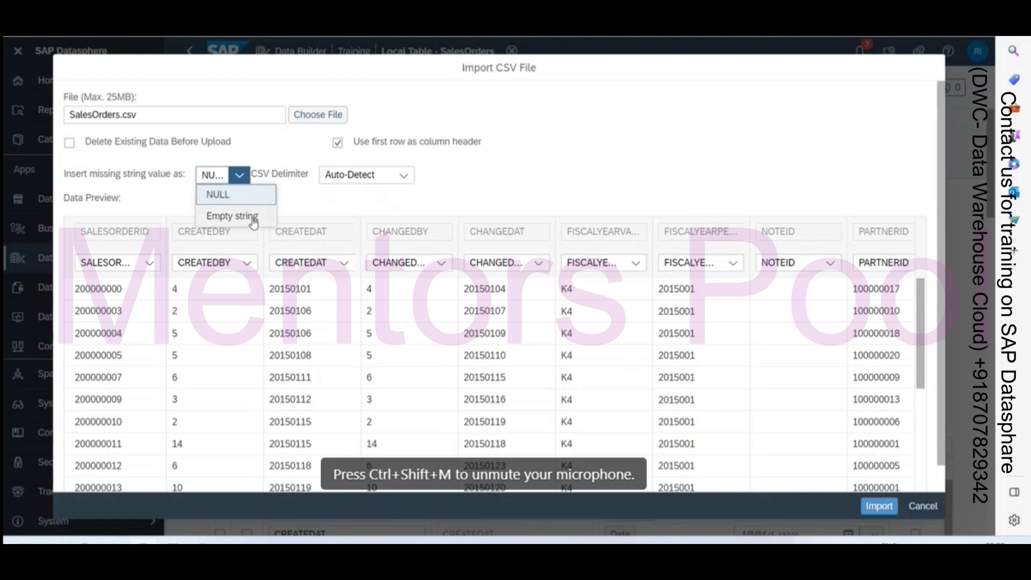
pyautogui.click(412, 189)
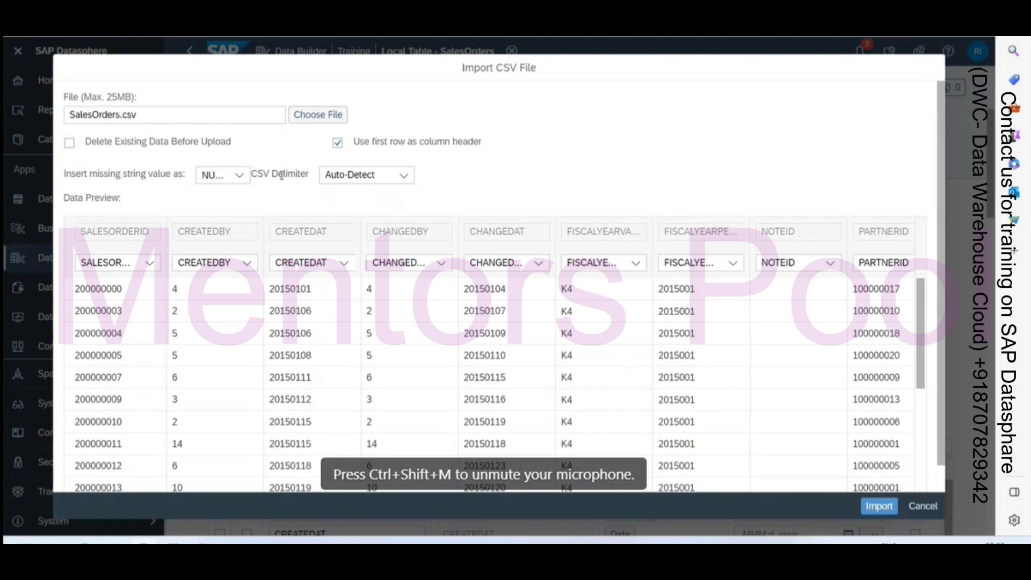
pyautogui.click(871, 504)
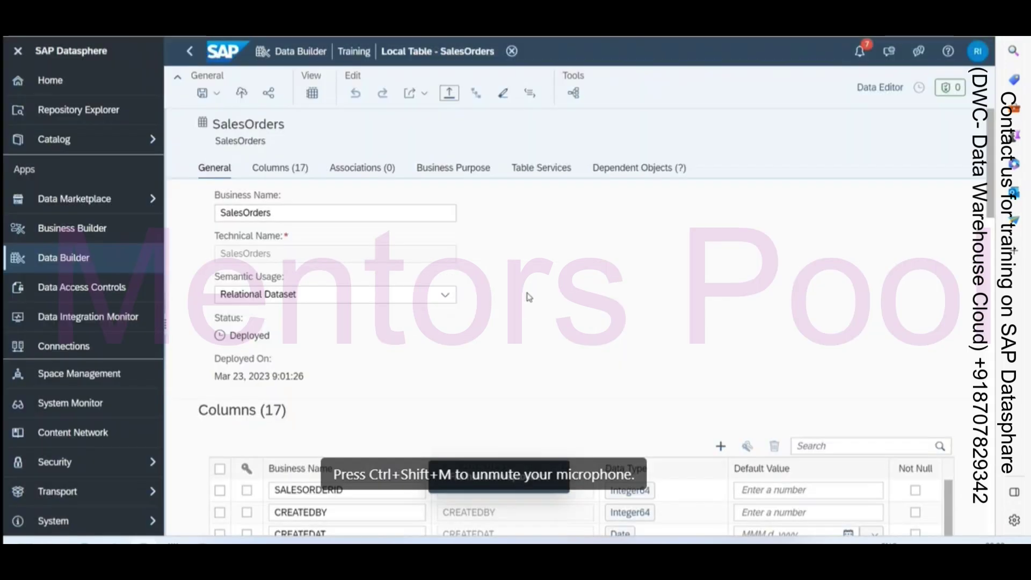
# - Scroll to the 17 columns and inspect the SALESORDERID column and its Integer64 type
pyautogui.scroll(-5, 524, 356)
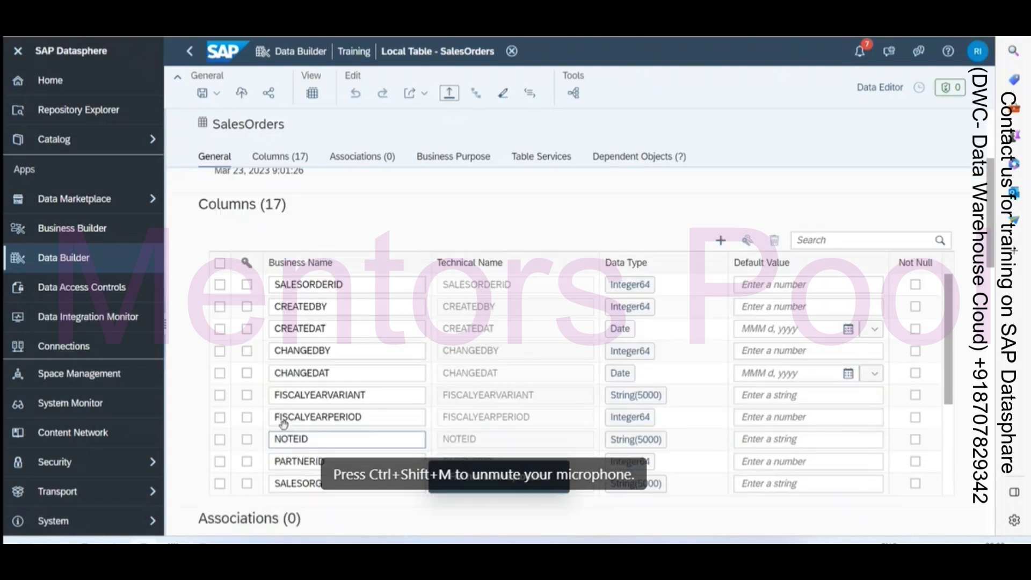
pyautogui.doubleClick(276, 215)
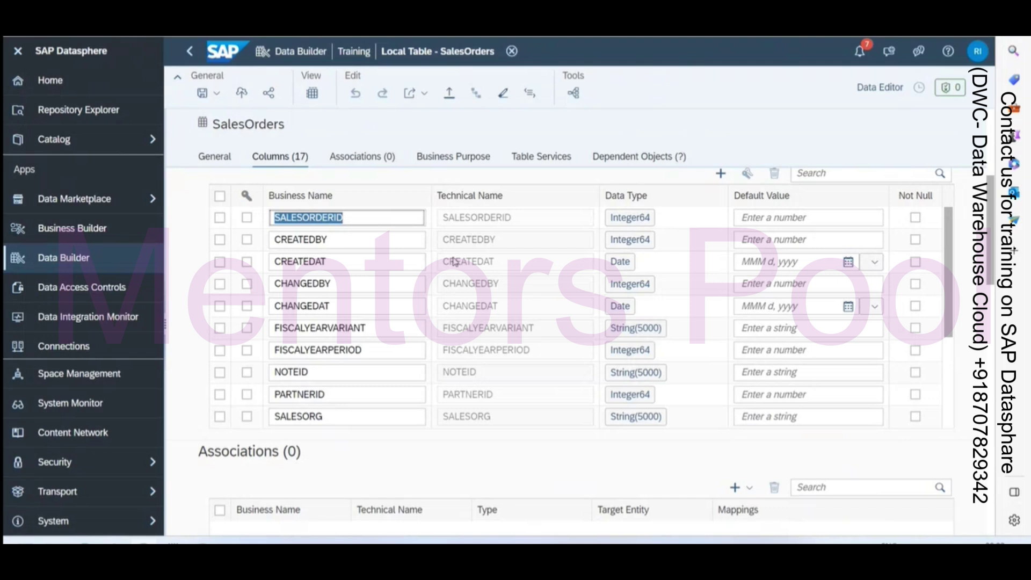
pyautogui.click(403, 221)
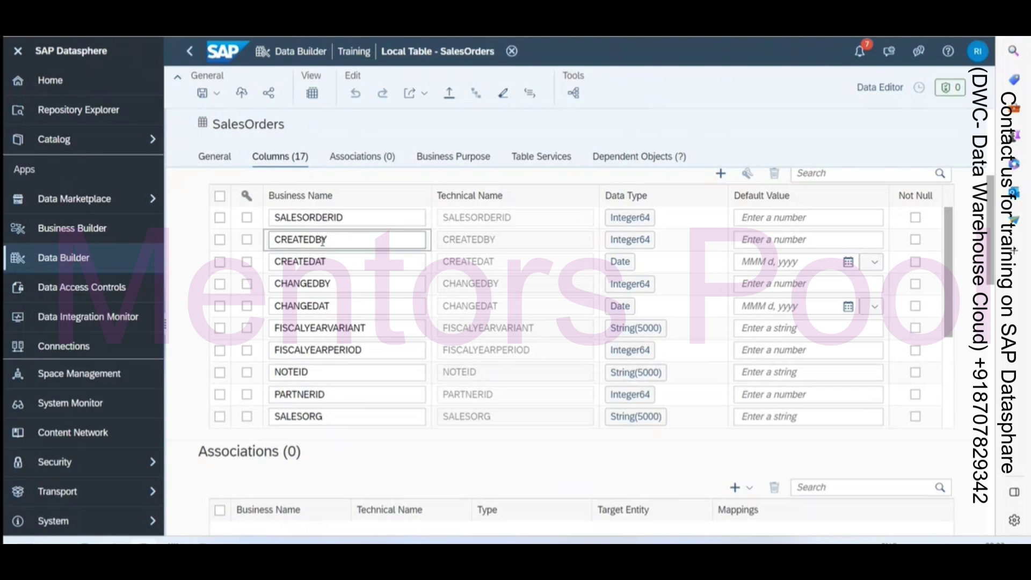
pyautogui.click(448, 95)
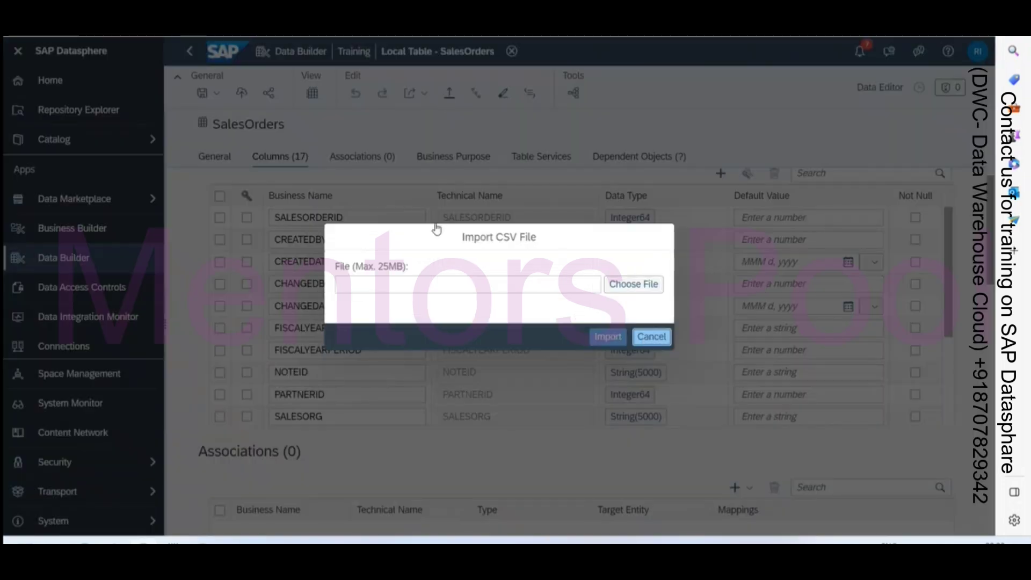
pyautogui.press('Escape')
pyautogui.click(189, 51)
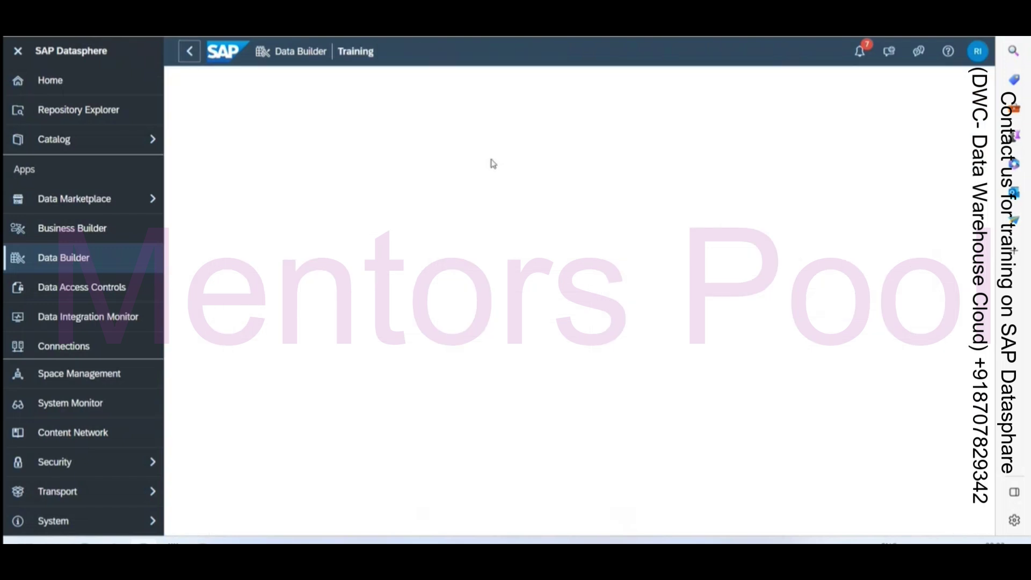
pyautogui.click(671, 328)
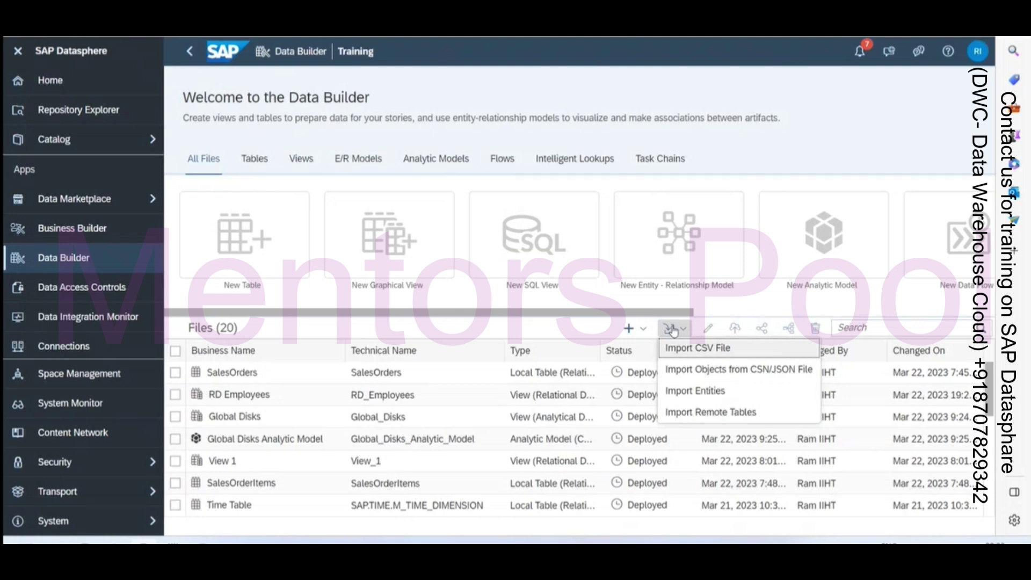
pyautogui.click(671, 328)
pyautogui.click(672, 328)
pyautogui.click(236, 372)
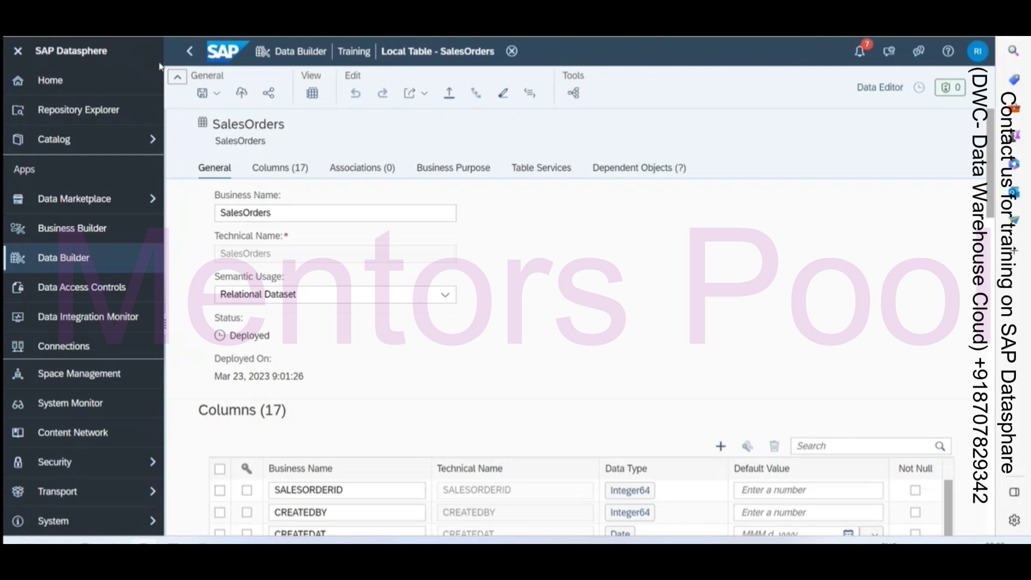
# - Leave the SalesOrders editor and head for Data Builder, triggering an unsaved-changes warning for Table 1
pyautogui.click(189, 52)
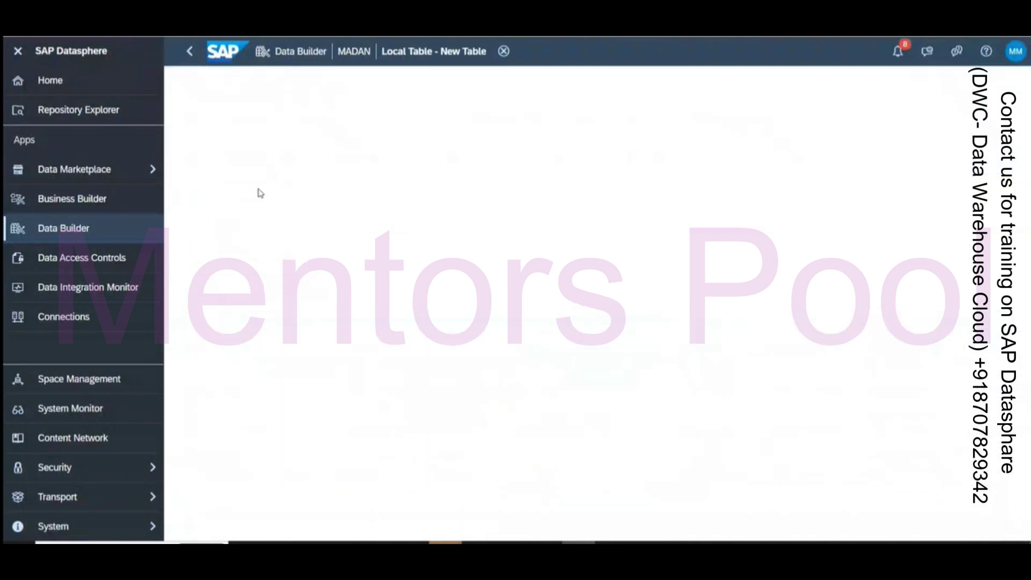
pyautogui.click(68, 232)
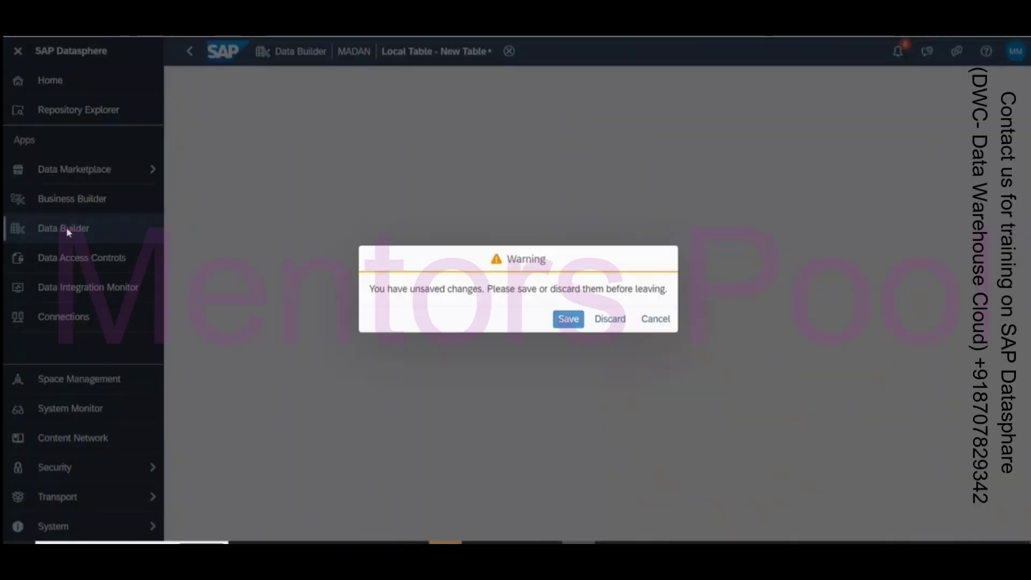
# - Discard the unsaved new table and start an Import CSV File in the other space
pyautogui.click(620, 322)
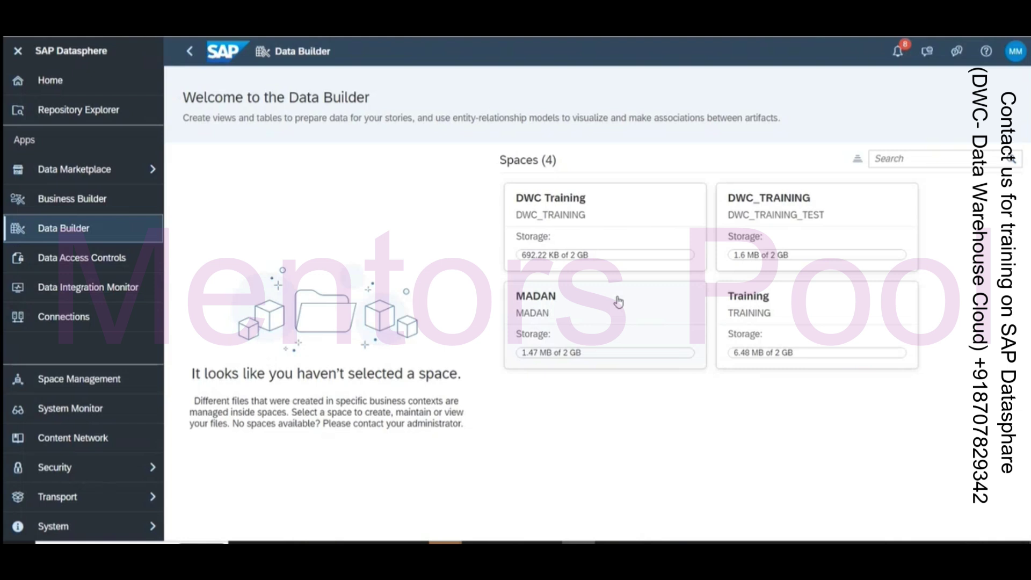
pyautogui.click(536, 309)
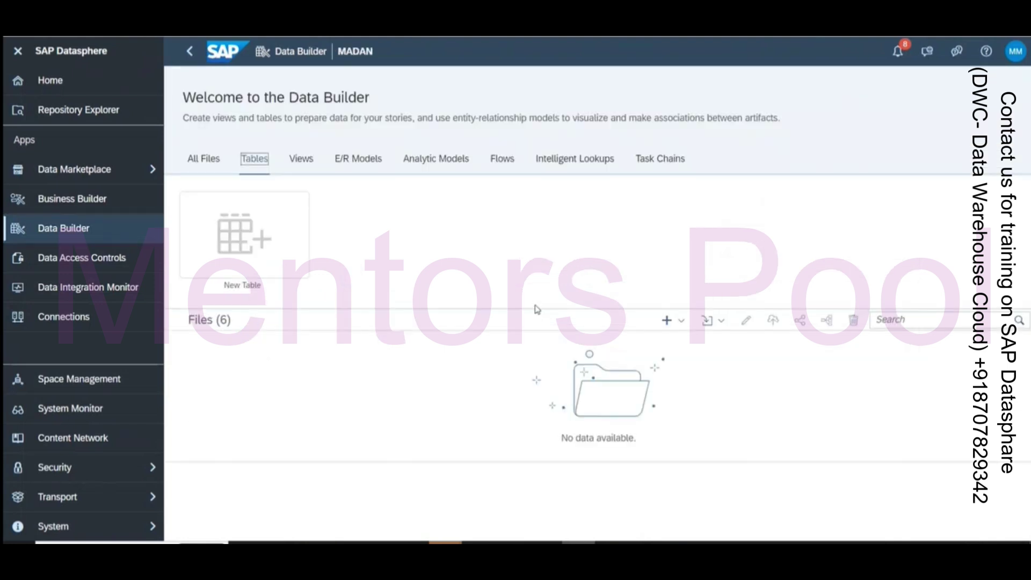
pyautogui.click(709, 320)
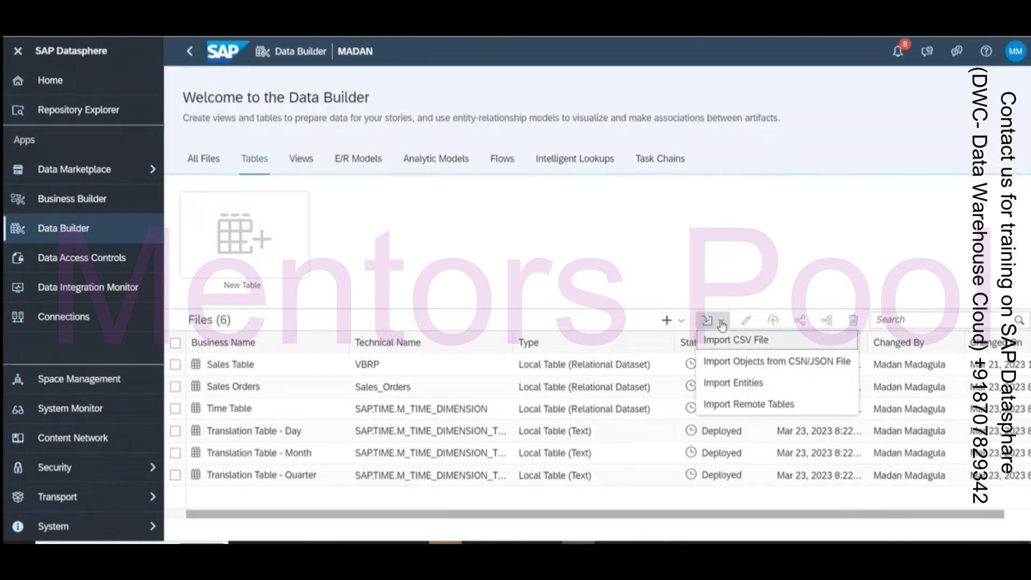
pyautogui.click(746, 339)
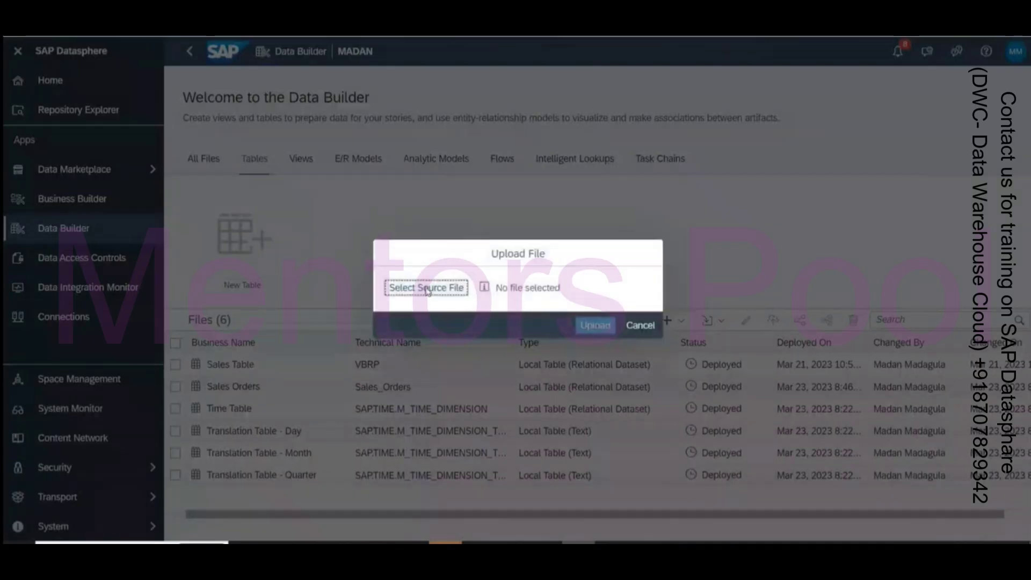
# - Upload SalesOrders.csv with a Comma delimiter and dismiss the resulting failure message
pyautogui.click(427, 289)
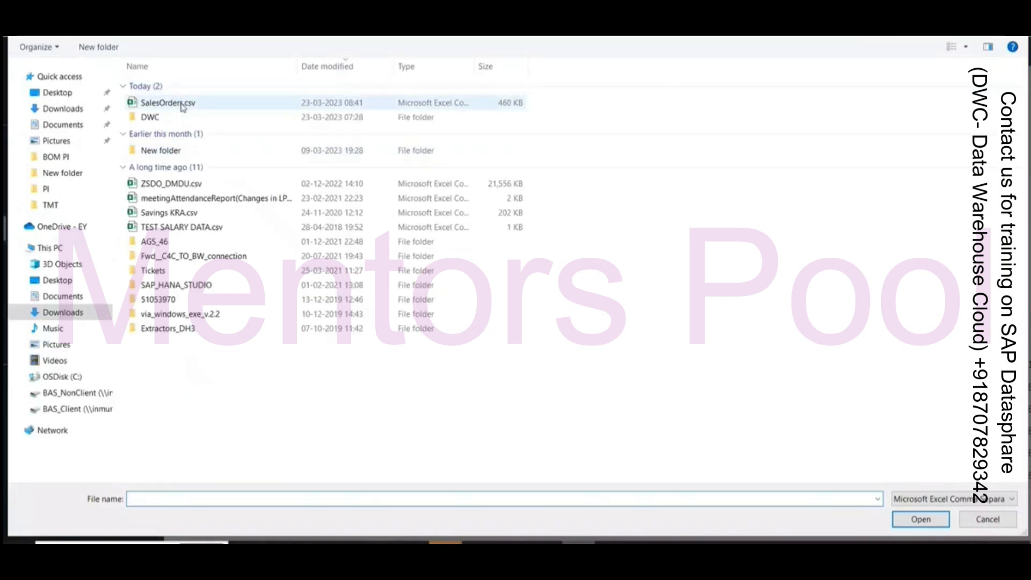
pyautogui.doubleClick(168, 103)
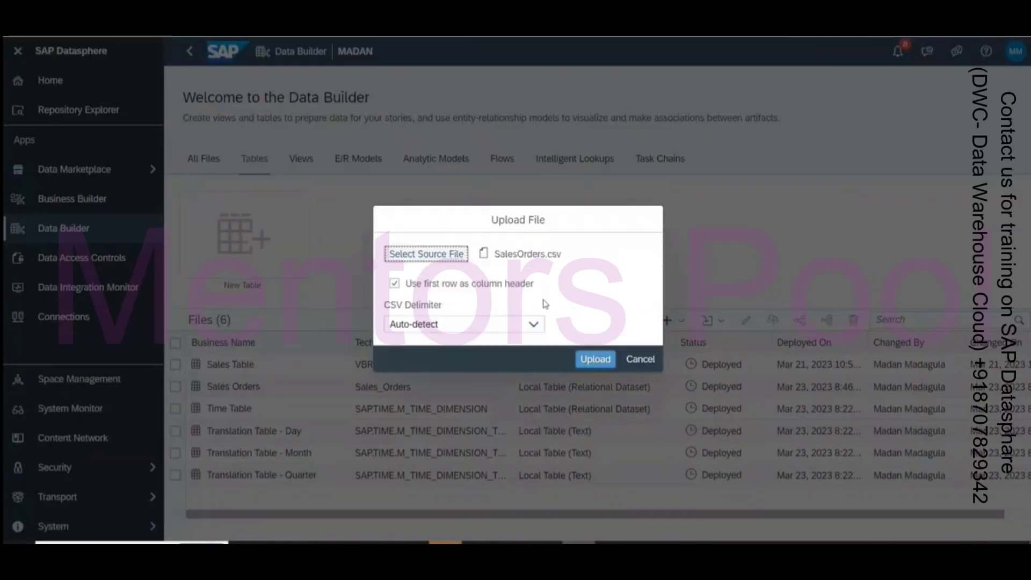
pyautogui.click(532, 328)
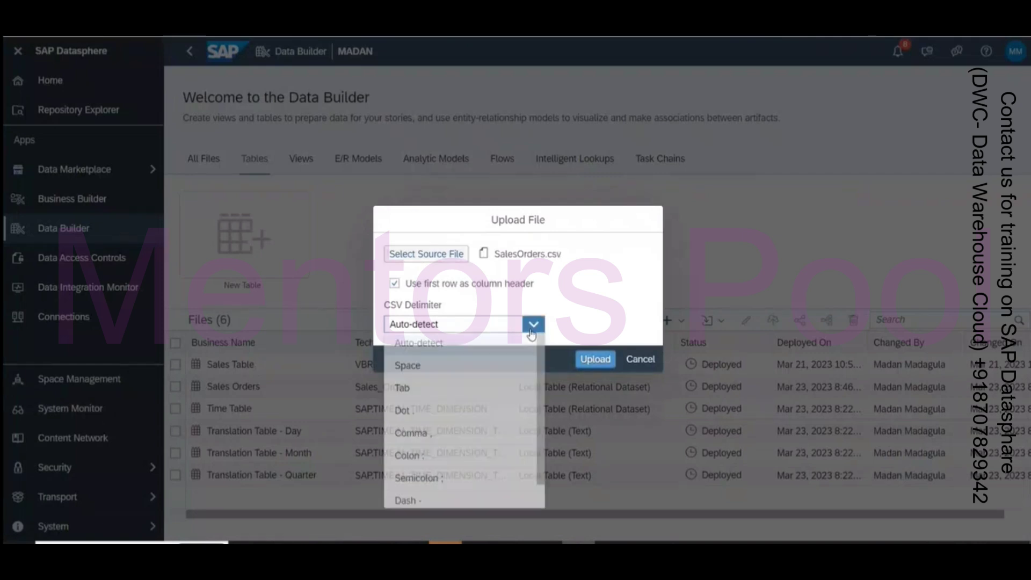
pyautogui.click(440, 435)
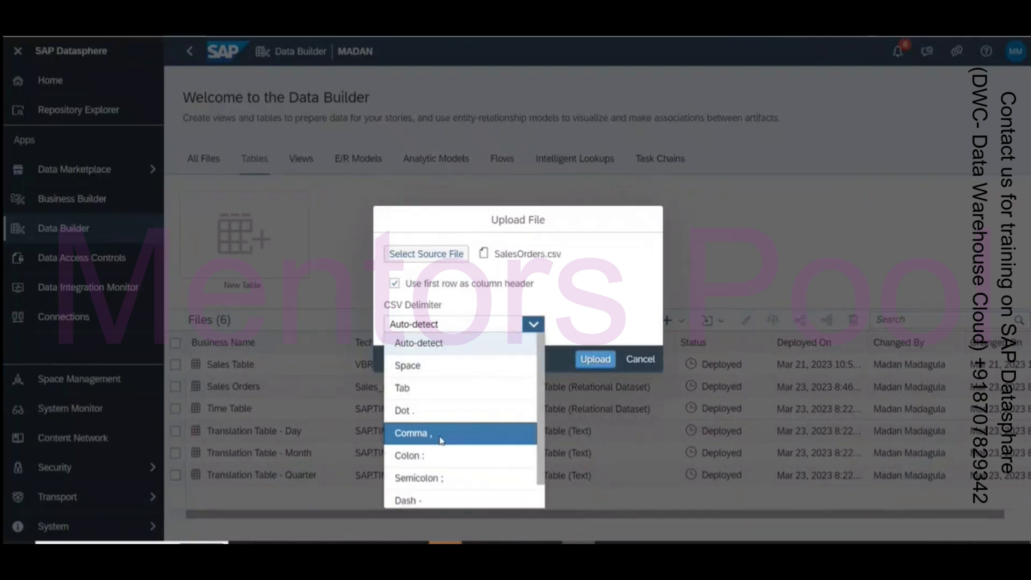
pyautogui.click(596, 359)
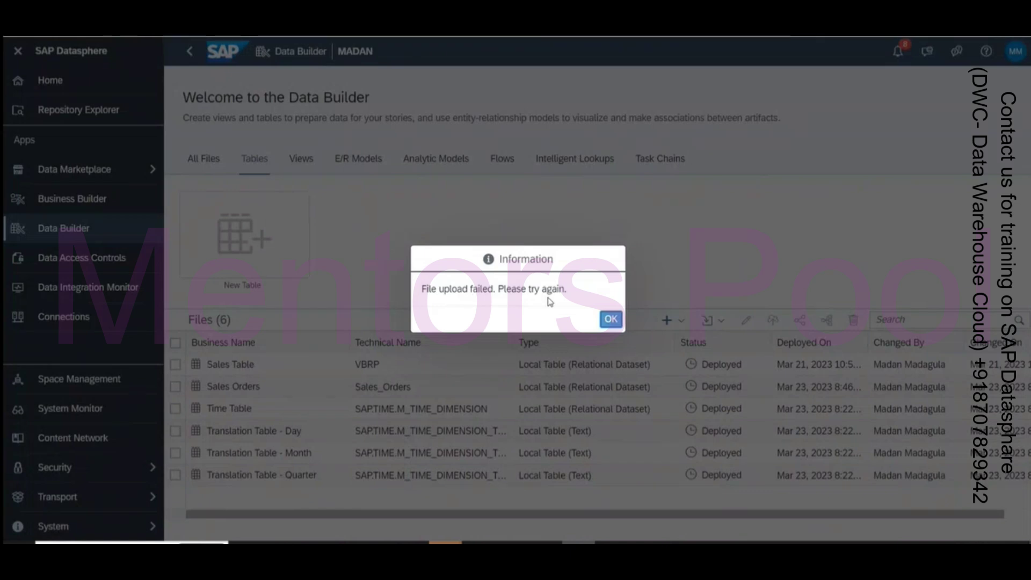
pyautogui.click(611, 322)
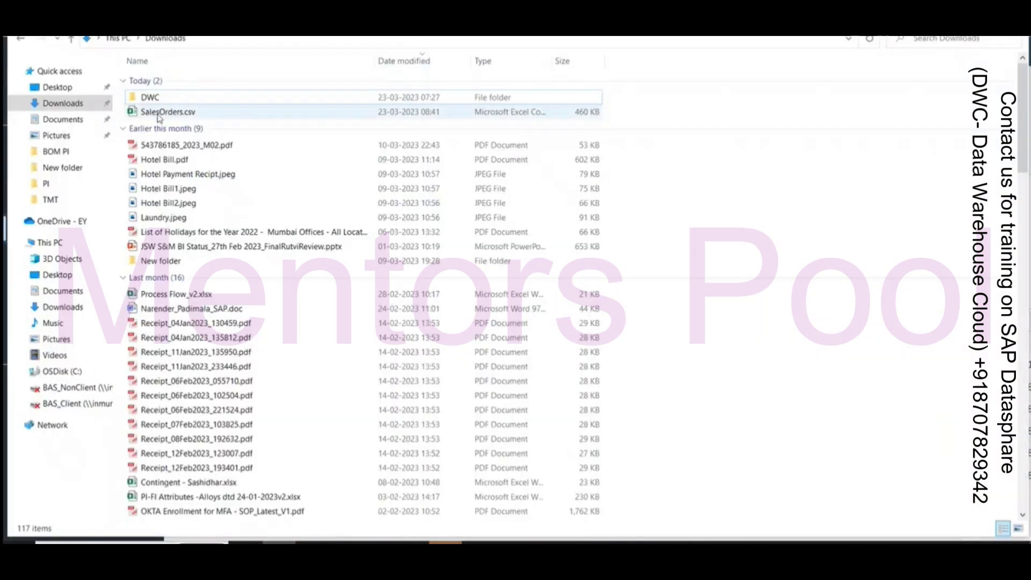
# - Check SalesOrders.csv in Excel, confirming it is semicolon-separated, then return to the Data Builder
pyautogui.doubleClick(159, 113)
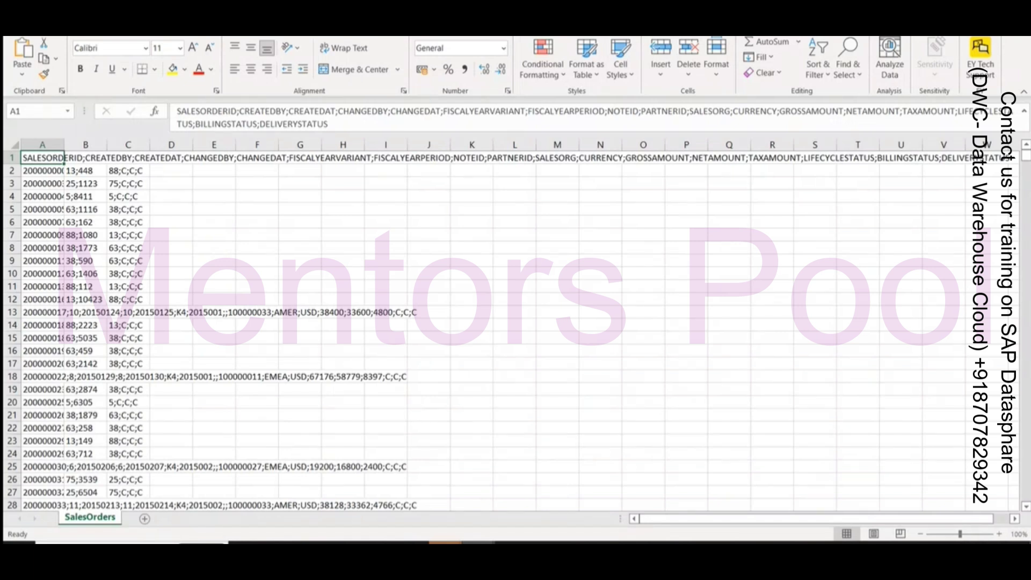
pyautogui.hotkey('alt', 'Tab')
pyautogui.press('super+d')
pyautogui.hotkey('alt', 'Tab')
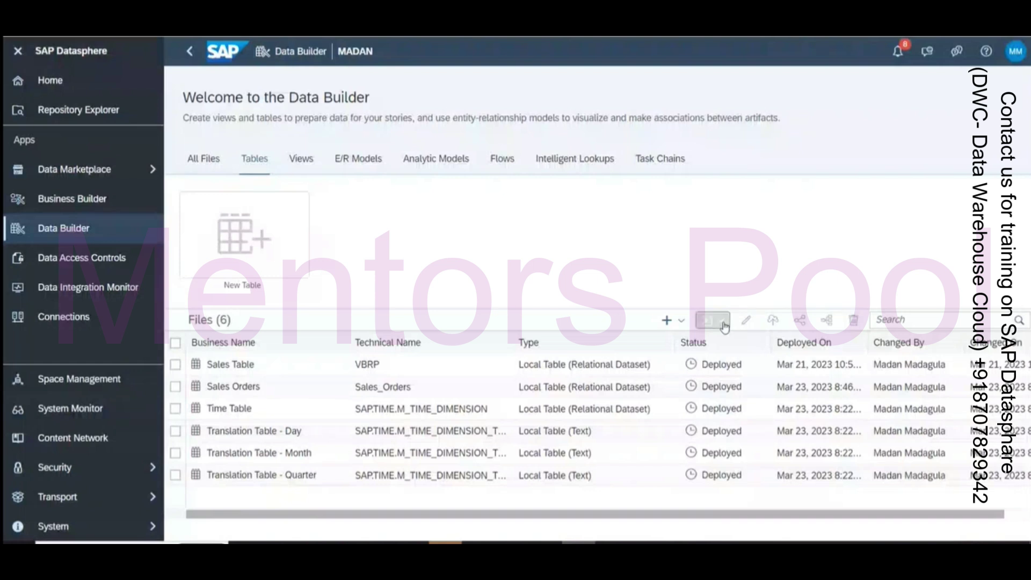
# - Upload SalesOrders.csv from Downloads with first-row headers and the Semicolon CSV delimiter
pyautogui.click(724, 322)
pyautogui.click(754, 344)
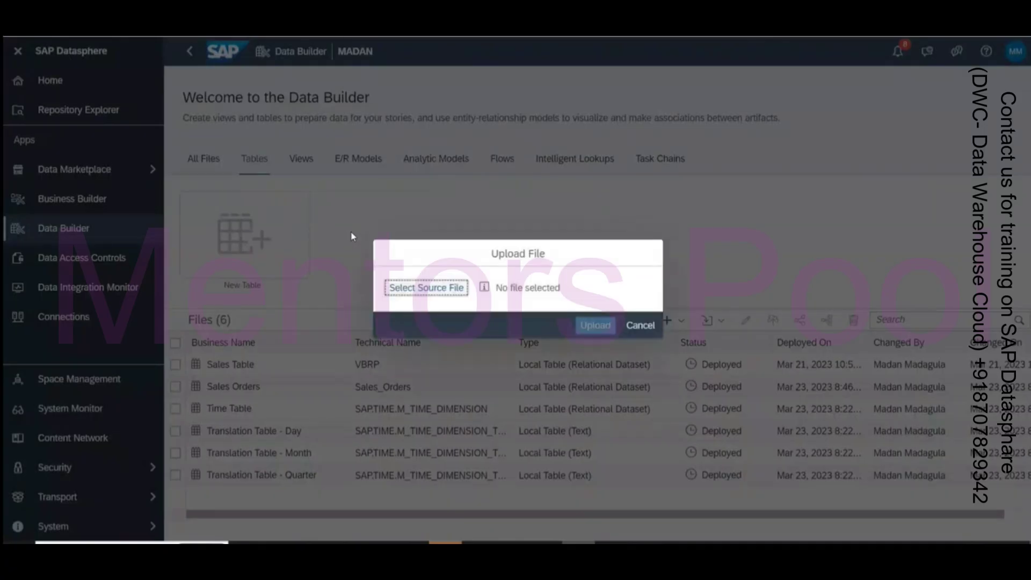
pyautogui.click(446, 289)
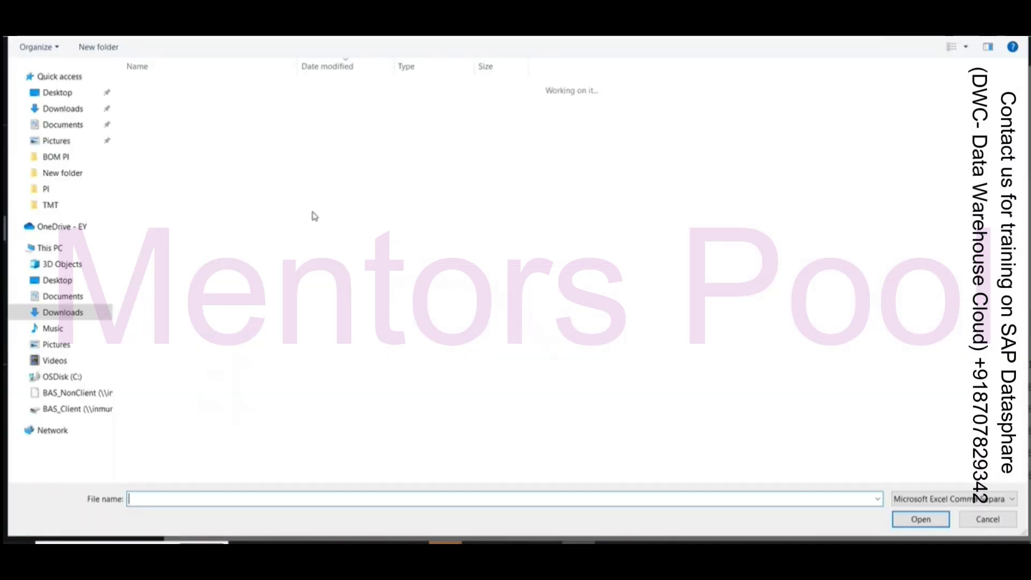
pyautogui.click(158, 104)
pyautogui.doubleClick(157, 103)
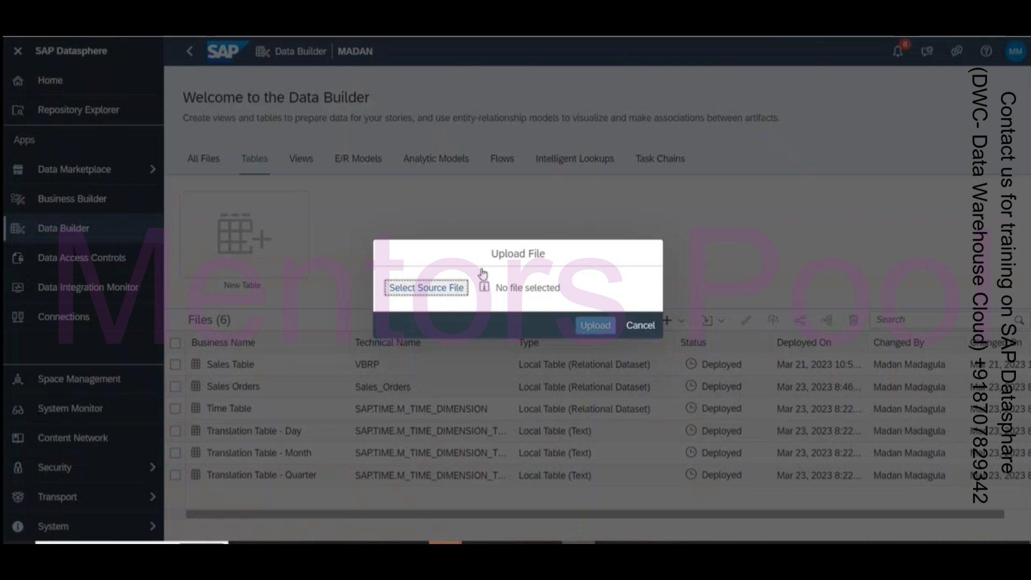
pyautogui.click(533, 324)
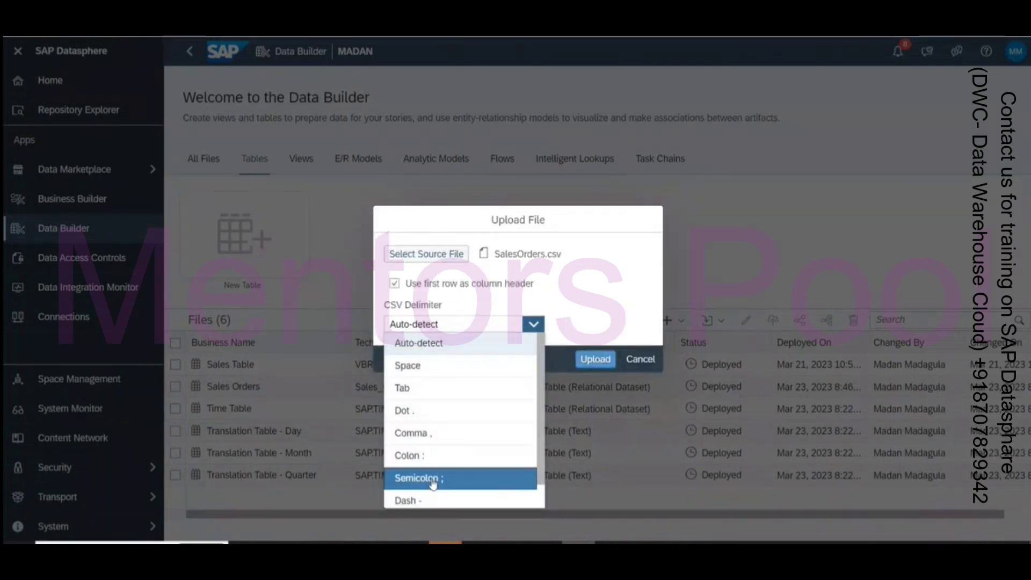
pyautogui.click(448, 477)
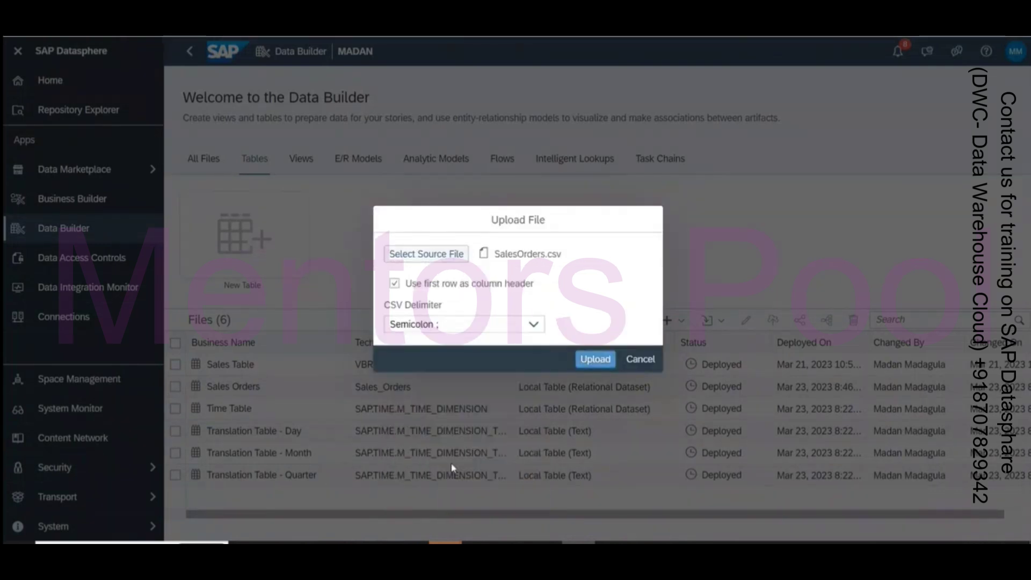
pyautogui.click(596, 359)
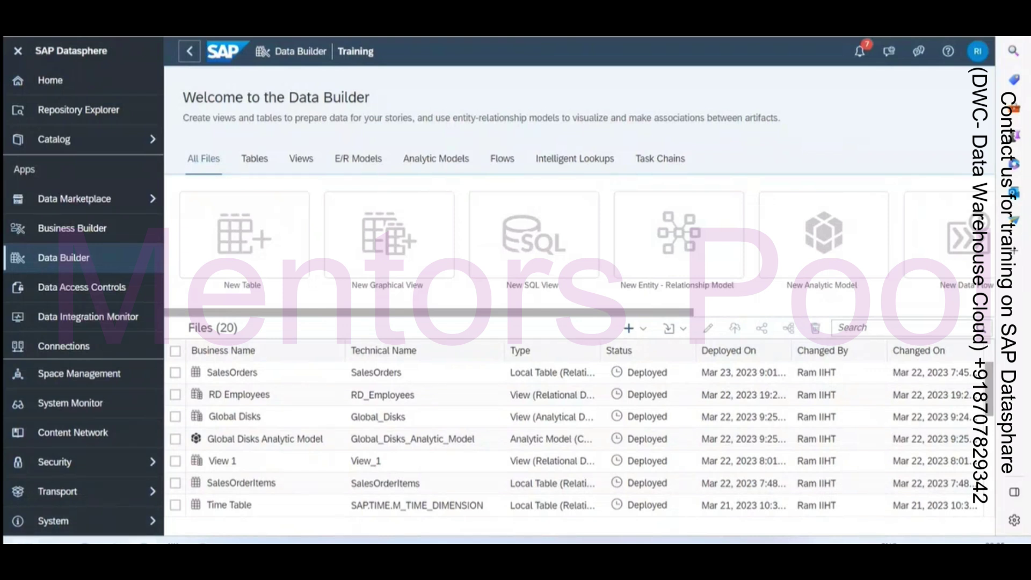
# - Launch DBeaver via the 'db' search, close Tip of the day, and switch to the browser
pyautogui.press('super')
pyautogui.write('db')
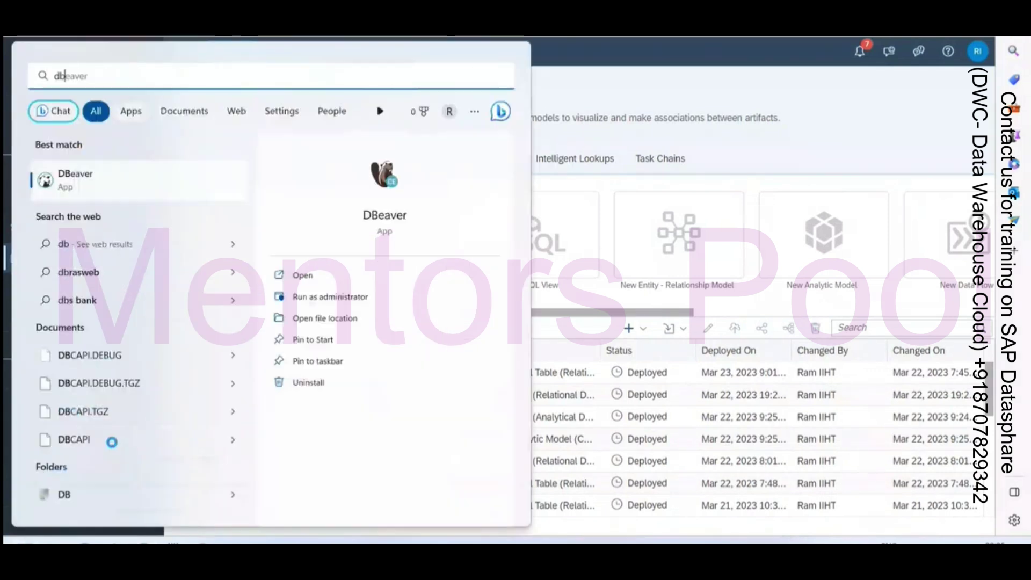
pyautogui.click(98, 174)
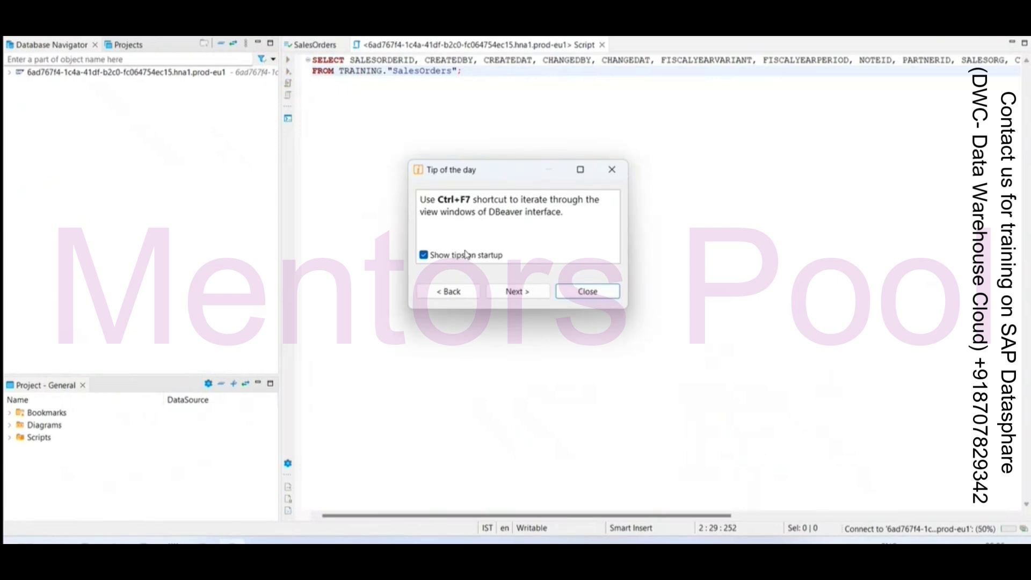
pyautogui.click(576, 293)
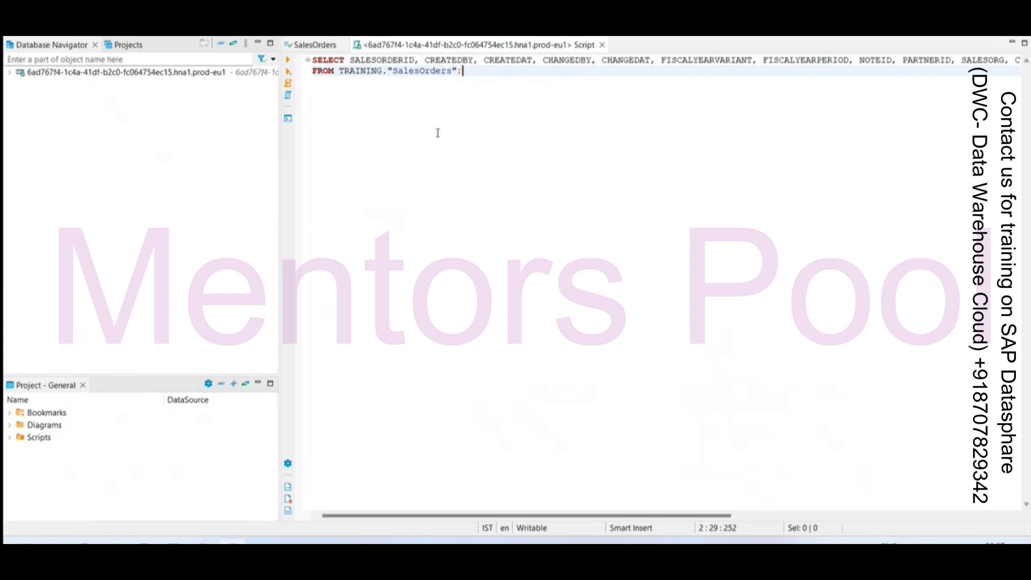
pyautogui.click(123, 117)
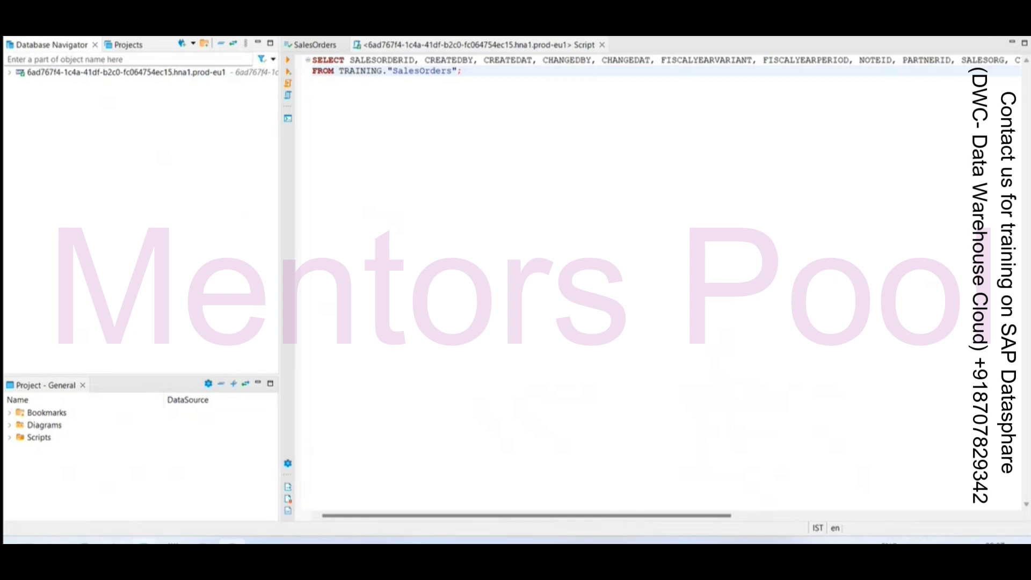
pyautogui.hotkey('alt', 'Tab')
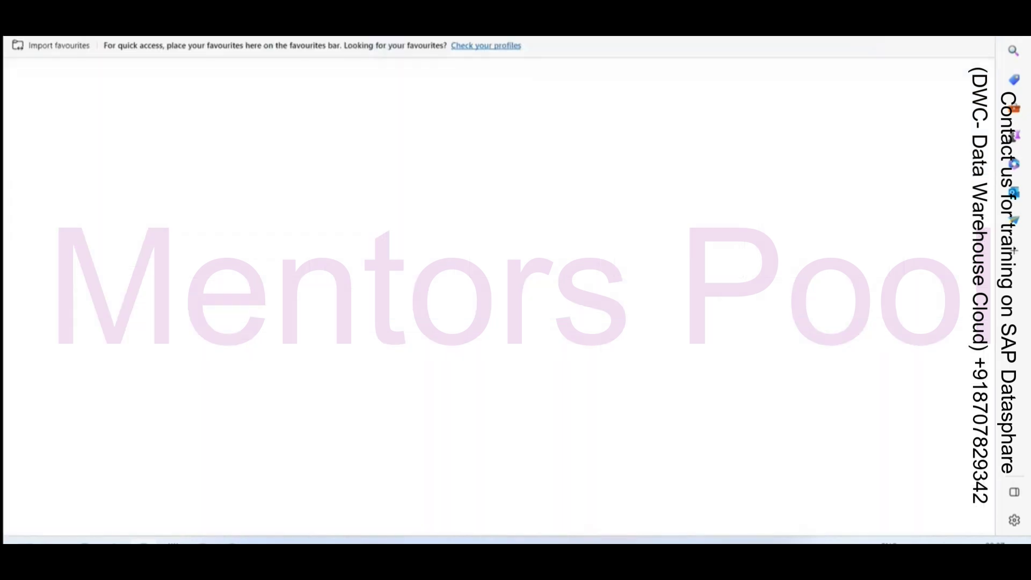
# - Search for 'dbeaver', open the DBeaver Community website, then return to the SAP Datasphere tab
pyautogui.write('dbeaver')
pyautogui.press('Return')
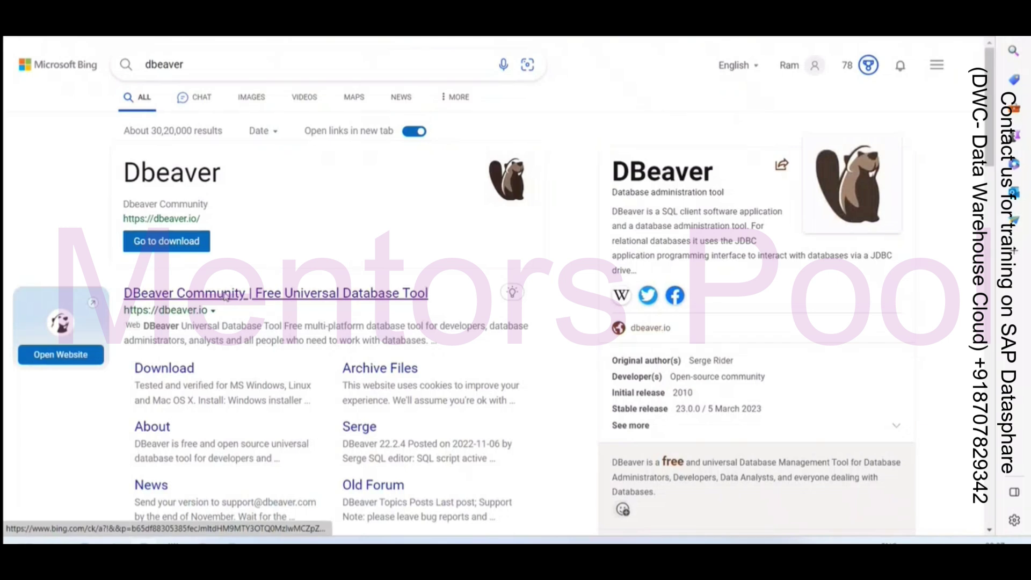
pyautogui.click(226, 297)
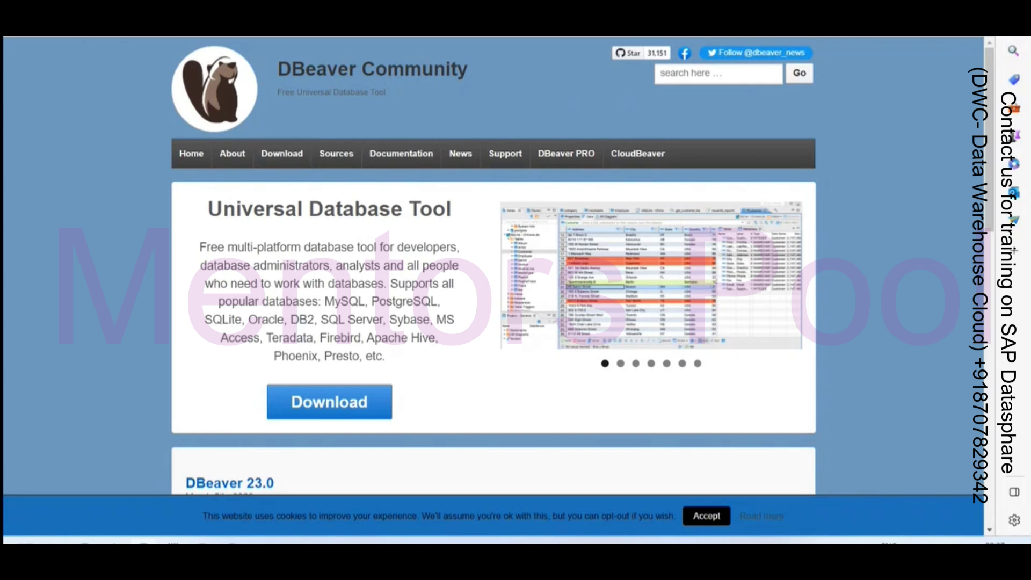
pyautogui.hotkey('ctrl', 'Tab')
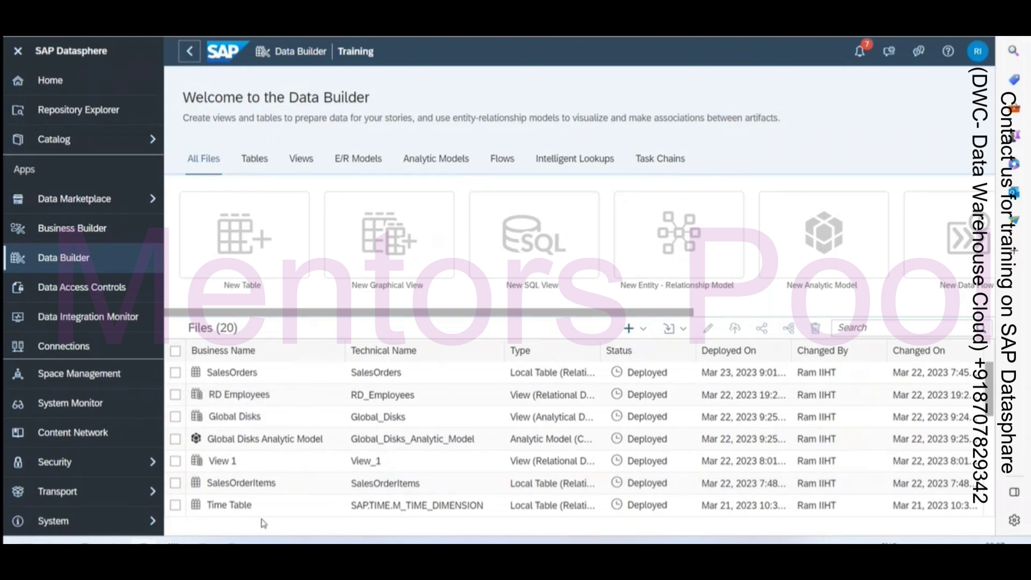
# - In System > Configuration's IP Allowlist, list the Trusted IPs and Trusted Cloud Connector IPs options
pyautogui.moveTo(232, 542)
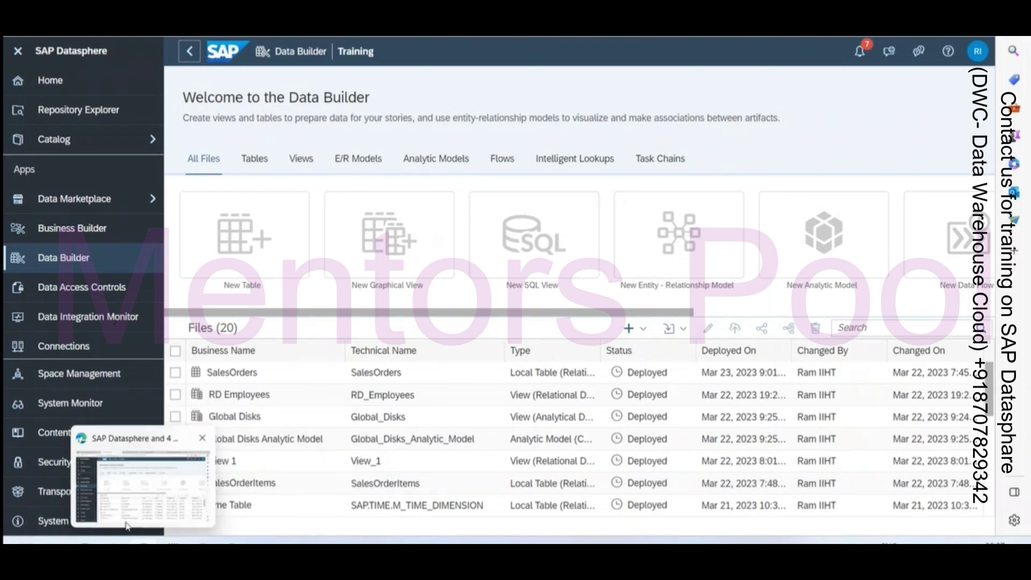
pyautogui.click(50, 523)
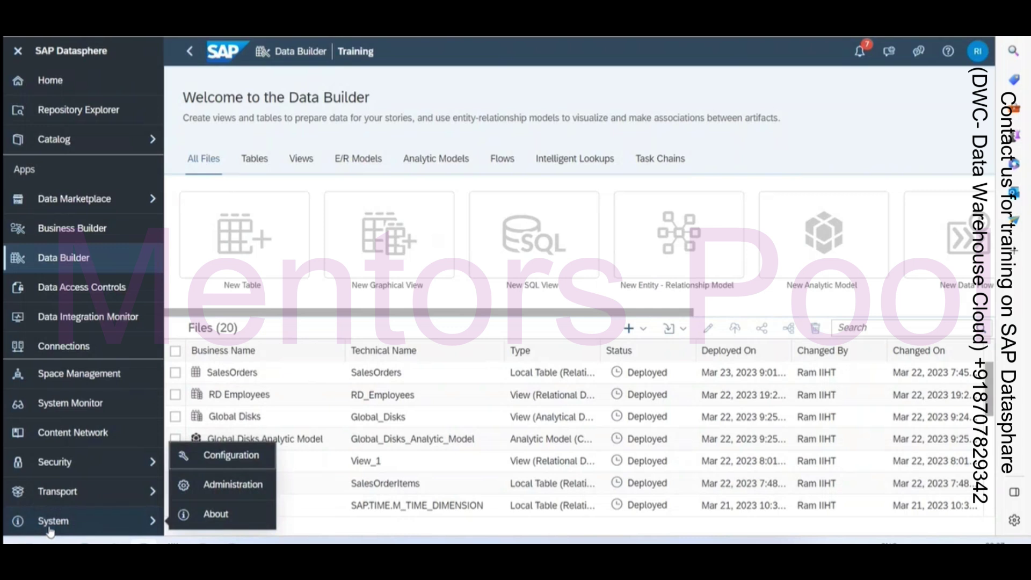
pyautogui.click(213, 462)
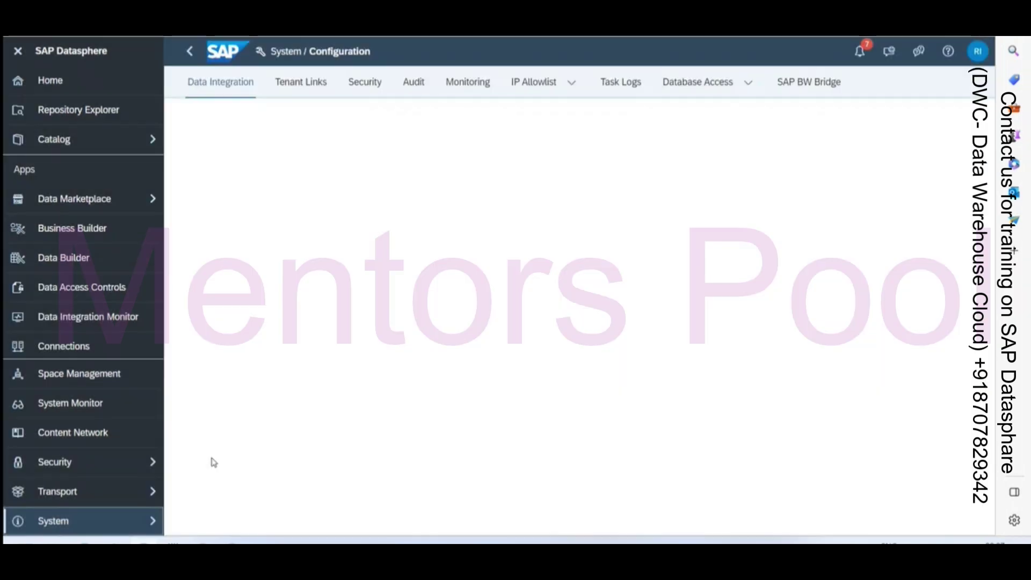
pyautogui.click(538, 87)
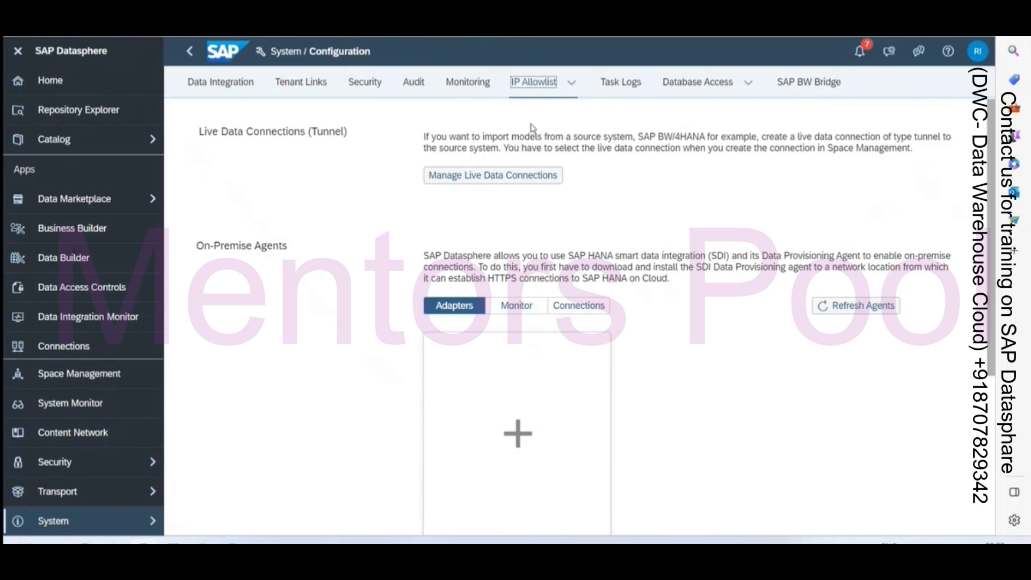
pyautogui.click(478, 85)
pyautogui.click(527, 86)
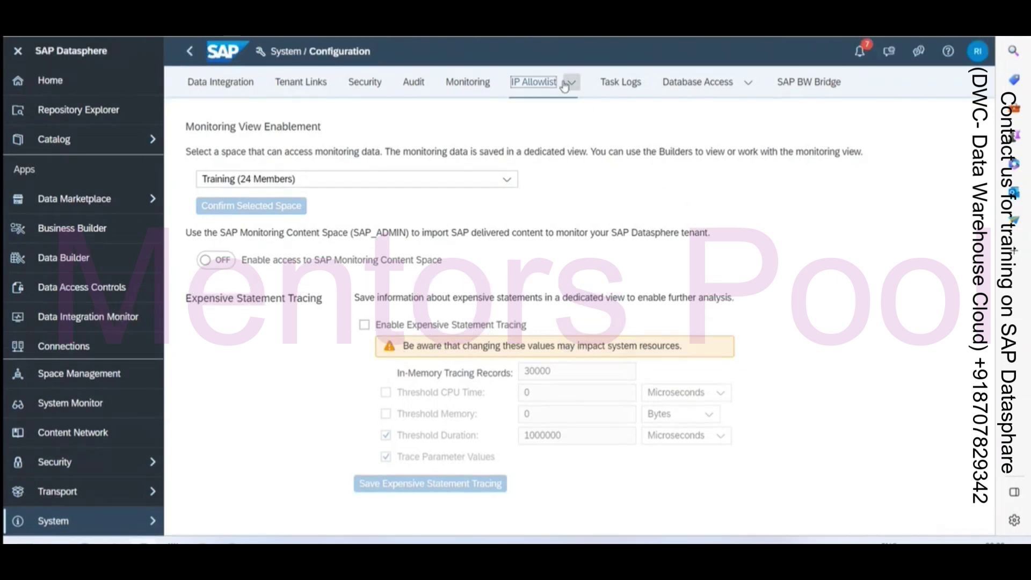
pyautogui.click(444, 92)
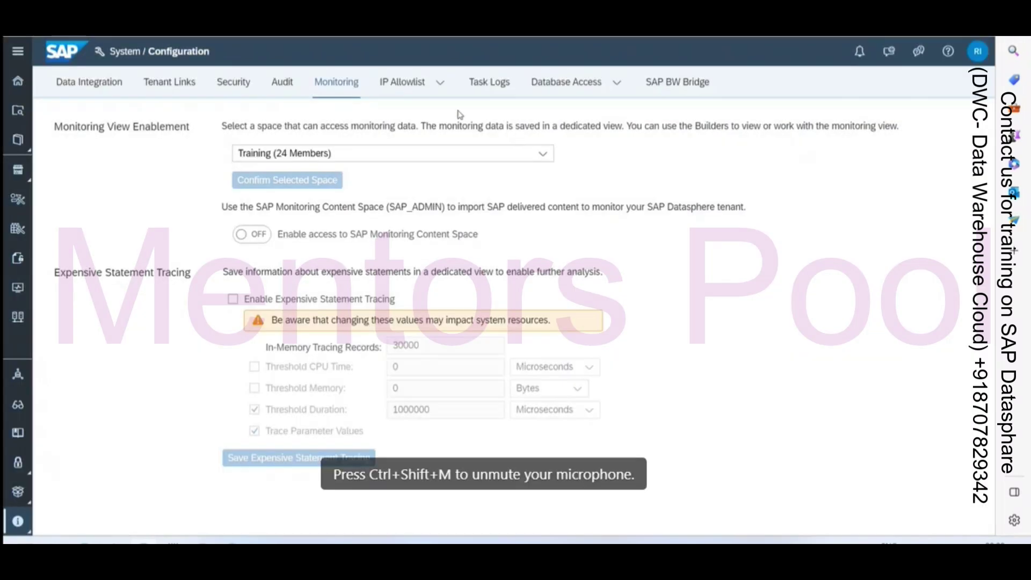
pyautogui.click(402, 85)
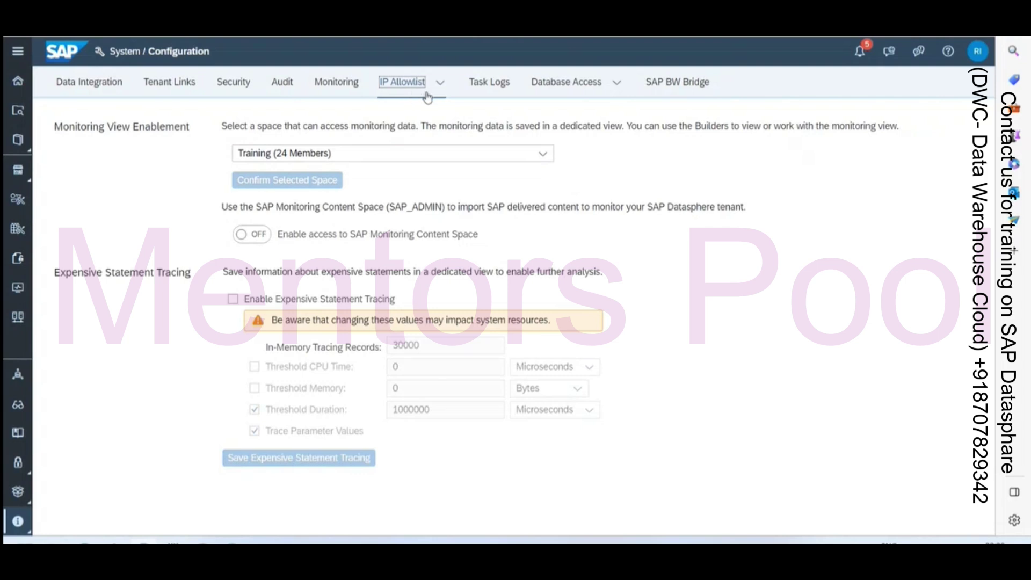
pyautogui.click(435, 85)
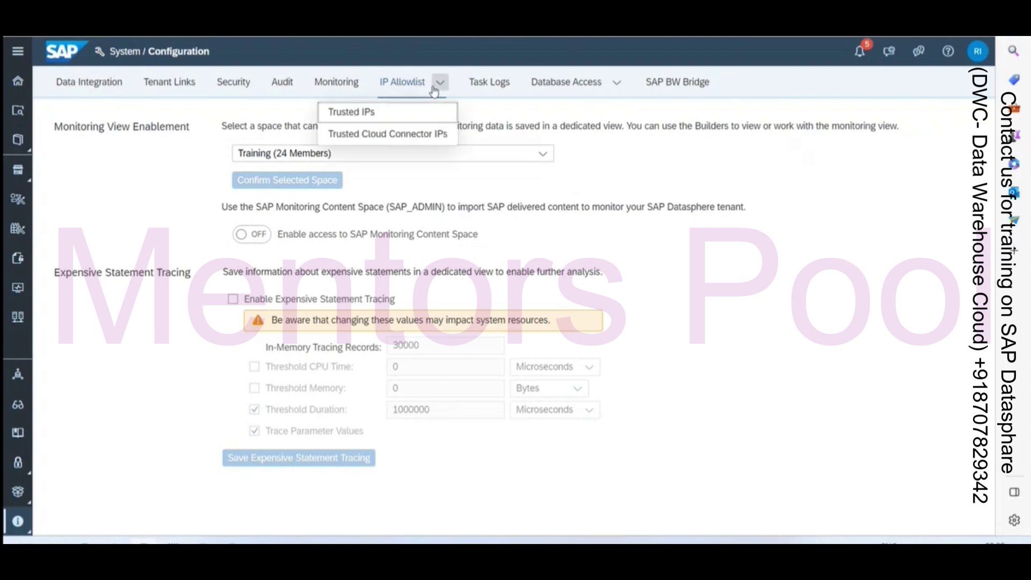
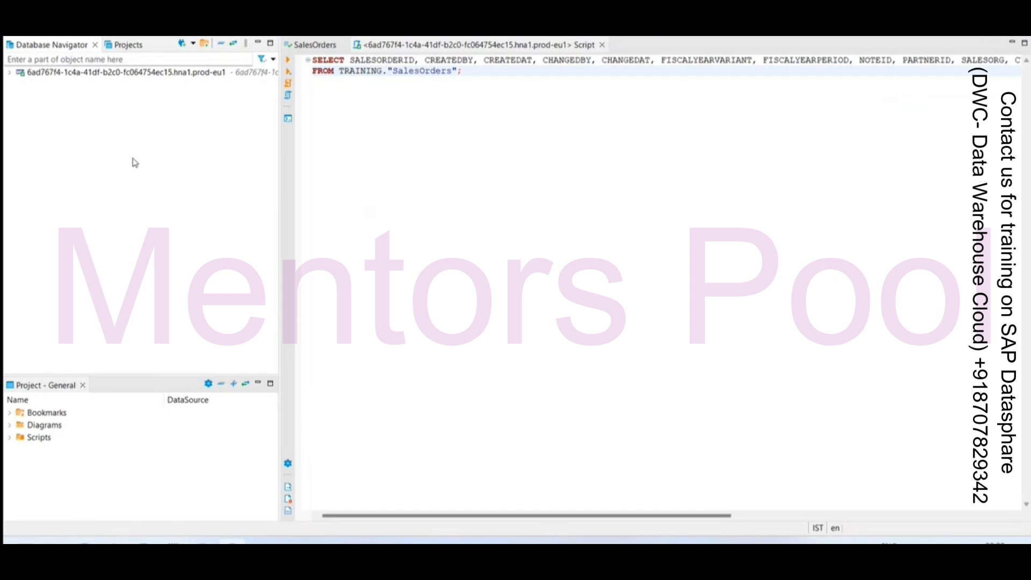
# - Show the Trusted IPs list, review the 49.206.114.181/15 range, and begin adding a new range
pyautogui.click(408, 123)
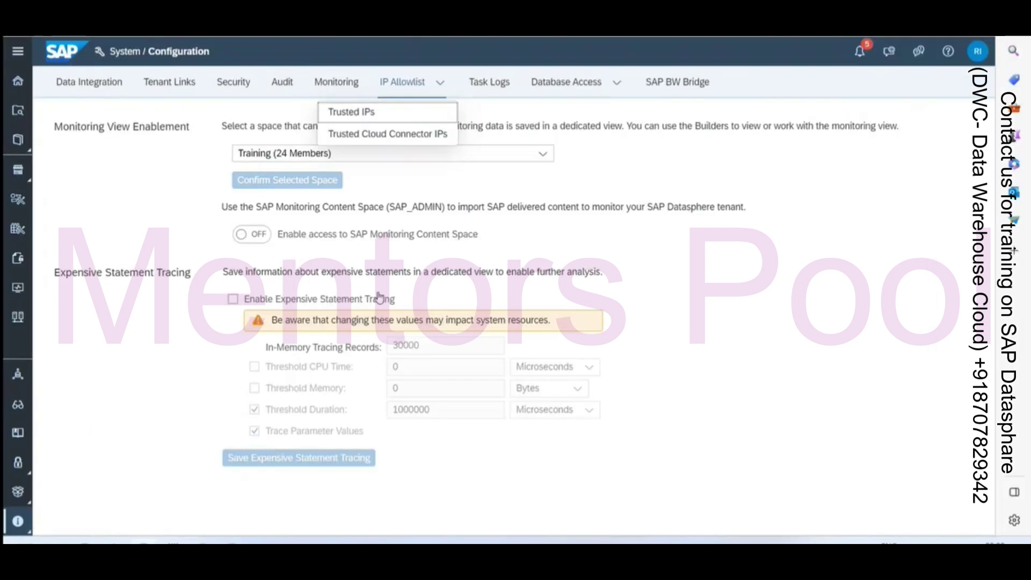
pyautogui.click(396, 118)
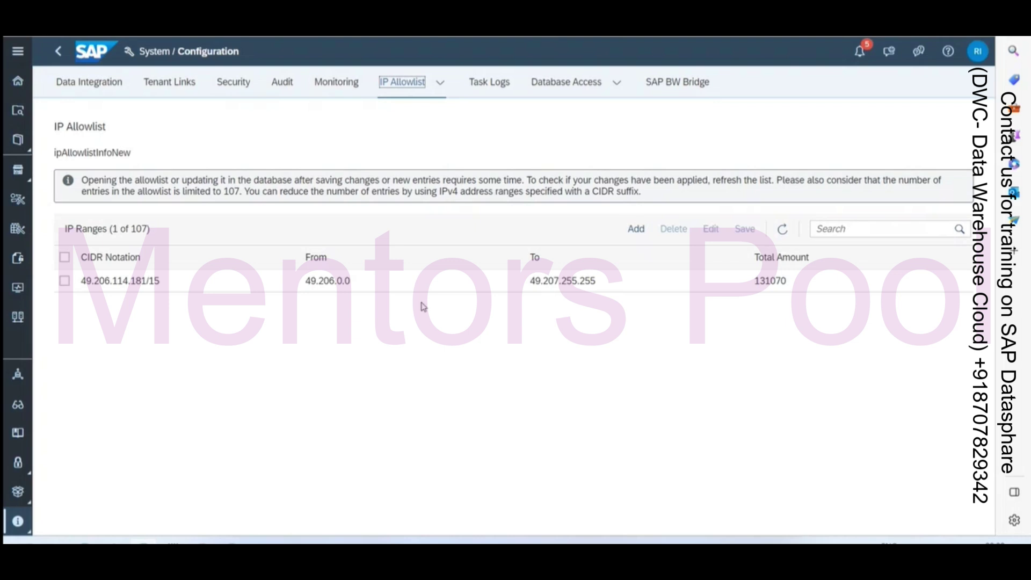
pyautogui.moveTo(269, 295); pyautogui.dragTo(689, 287)
pyautogui.click(689, 288)
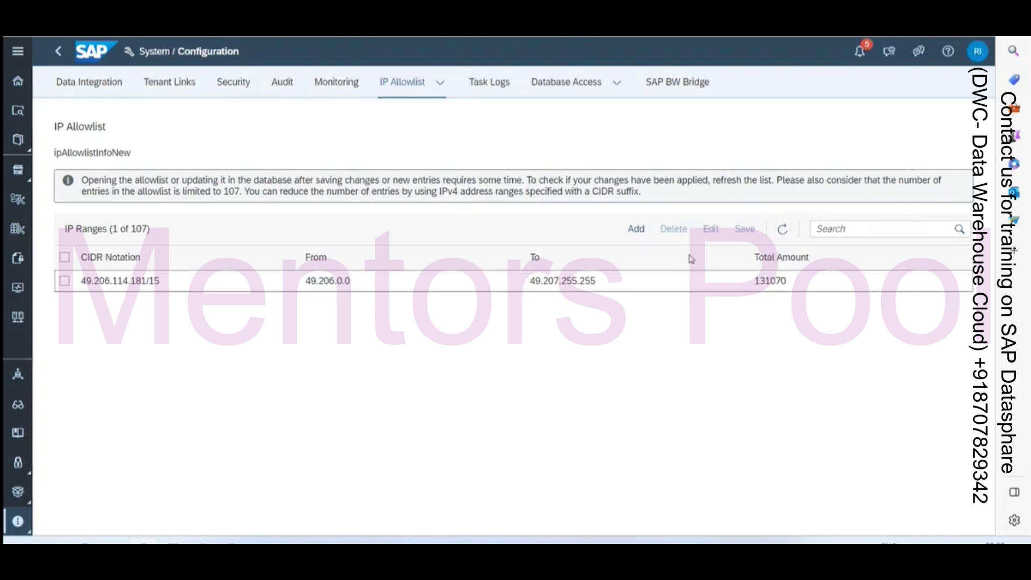
pyautogui.click(636, 229)
pyautogui.click(502, 262)
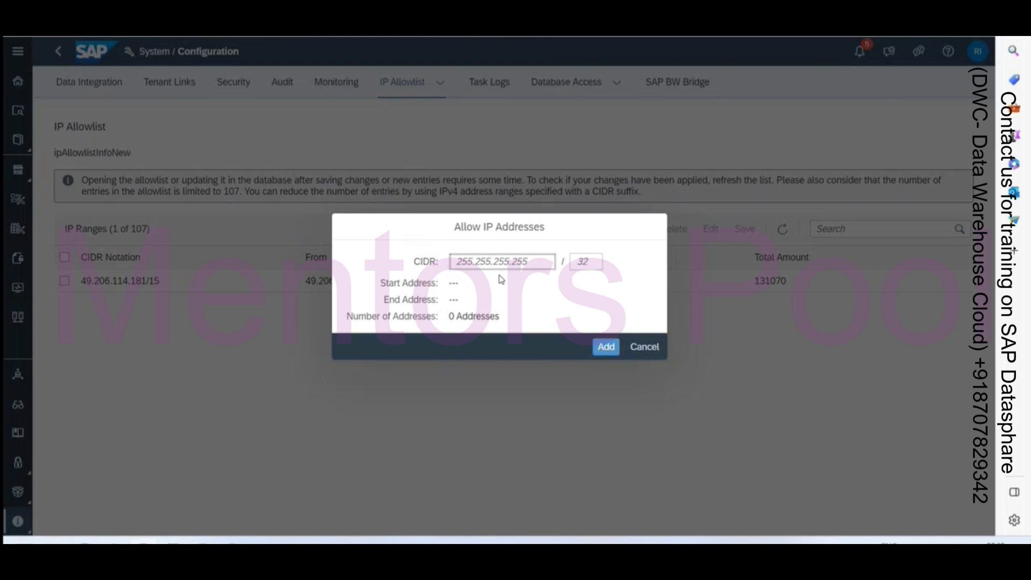
pyautogui.write('49.206.114')
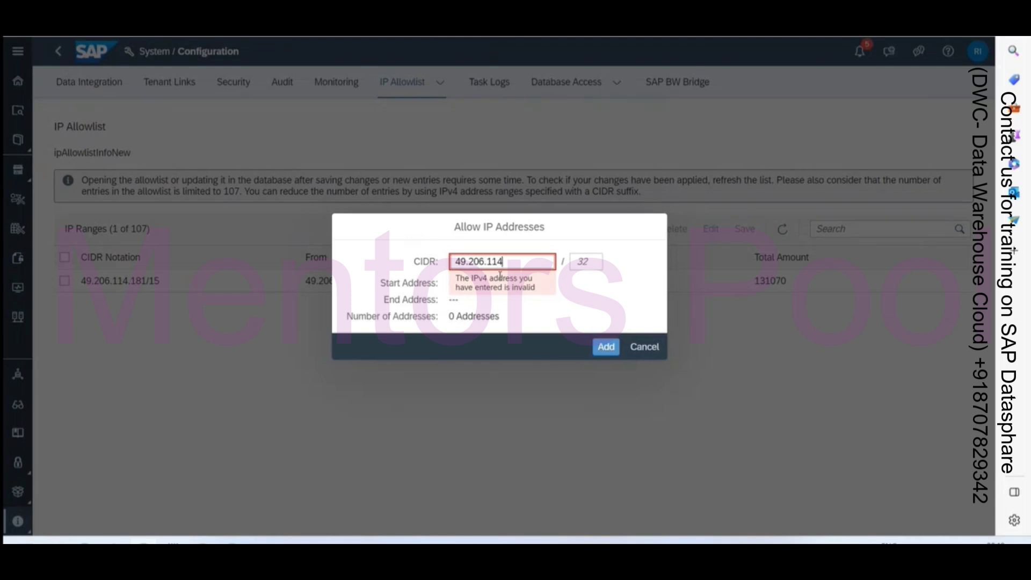
pyautogui.write('.181')
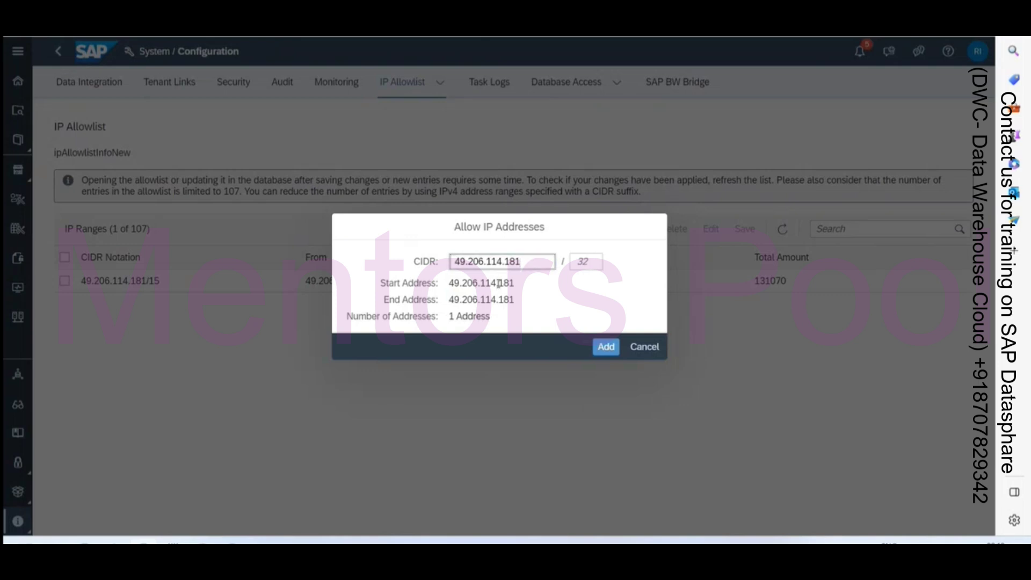
pyautogui.moveTo(450, 283); pyautogui.dragTo(515, 283)
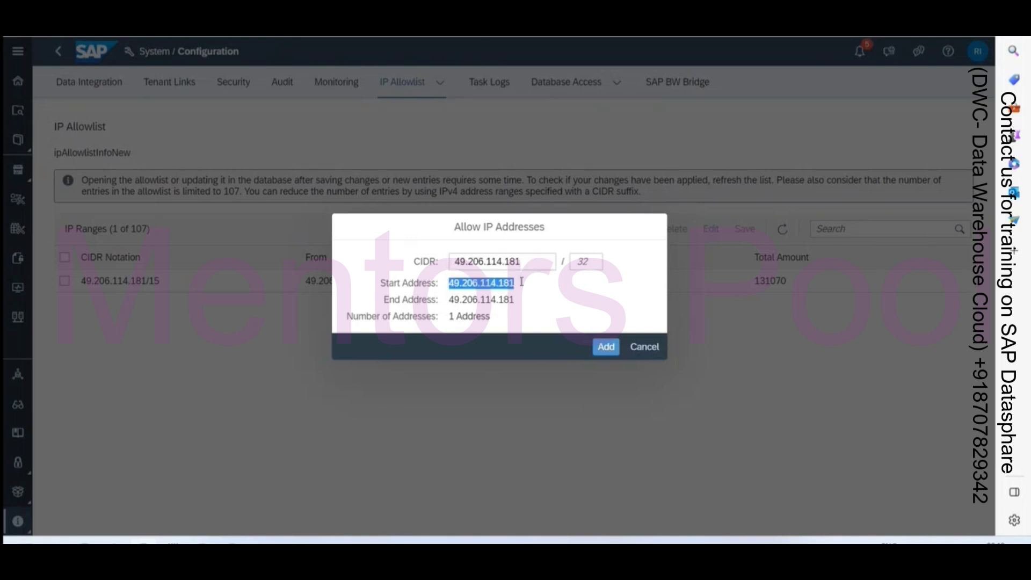
pyautogui.moveTo(461, 300); pyautogui.dragTo(449, 300)
pyautogui.doubleClick(463, 317)
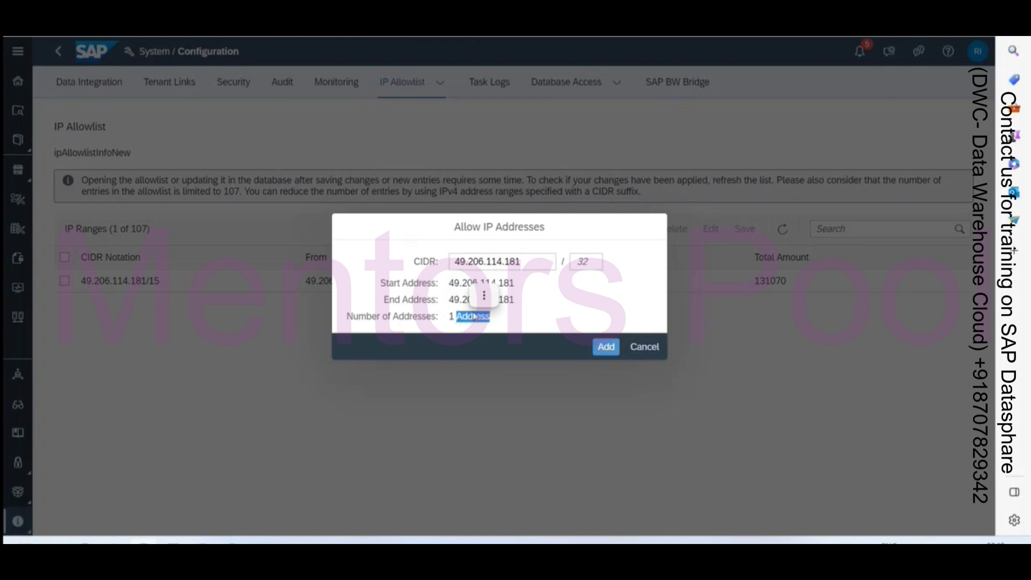
pyautogui.click(586, 264)
pyautogui.write('10')
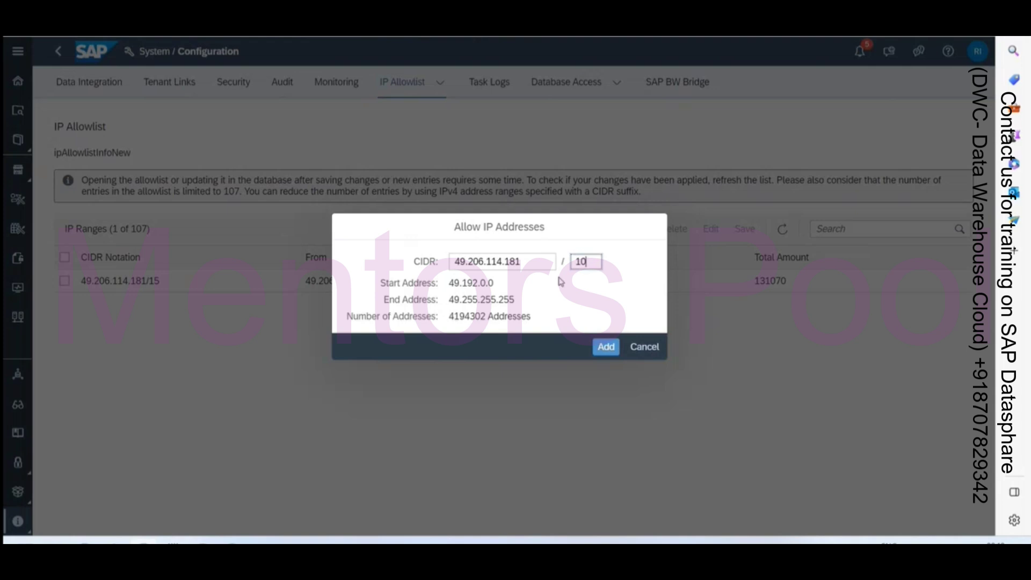
pyautogui.moveTo(448, 283); pyautogui.dragTo(534, 316)
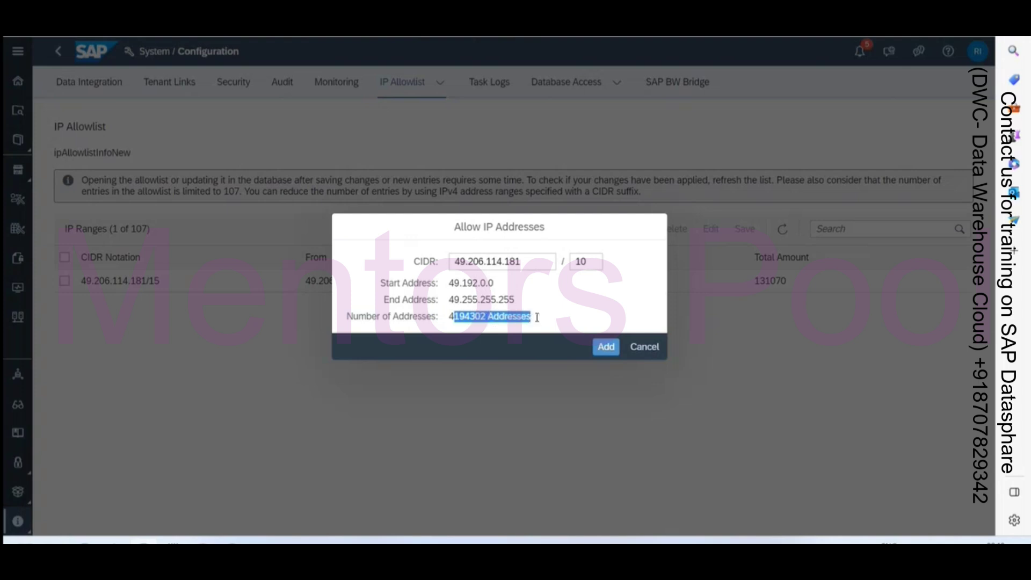
pyautogui.click(636, 349)
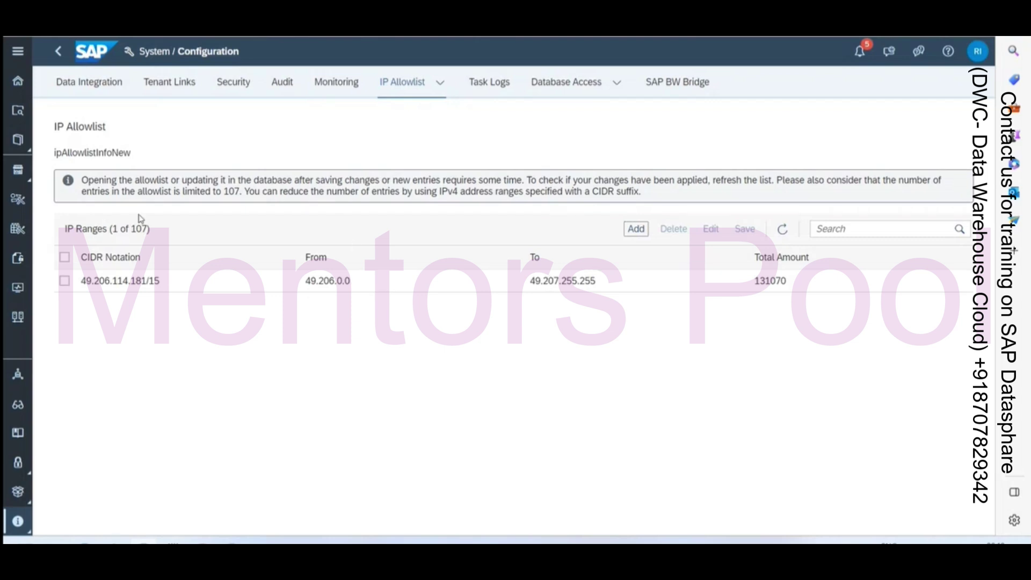
pyautogui.moveTo(113, 230); pyautogui.dragTo(150, 231)
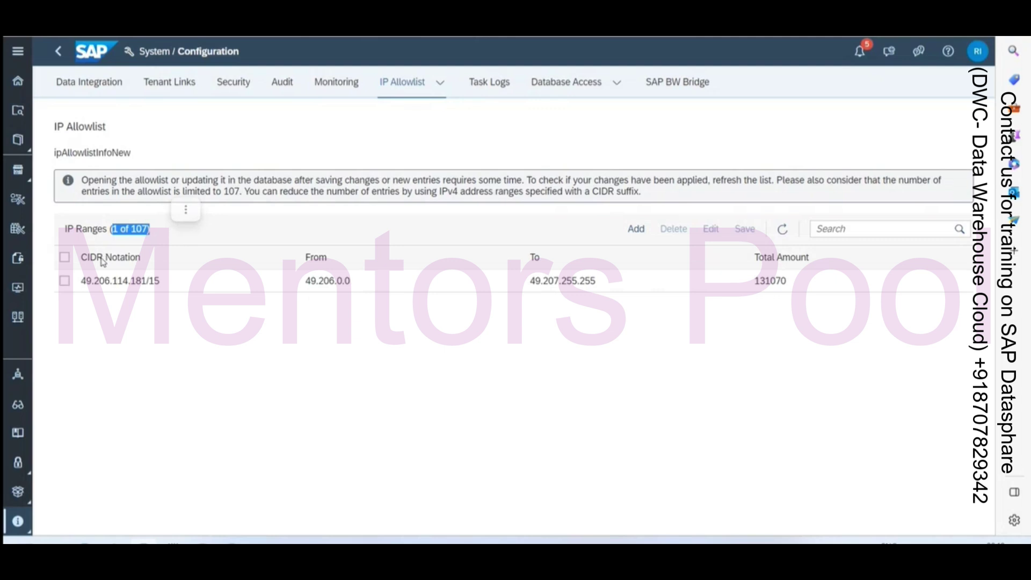
pyautogui.click(160, 233)
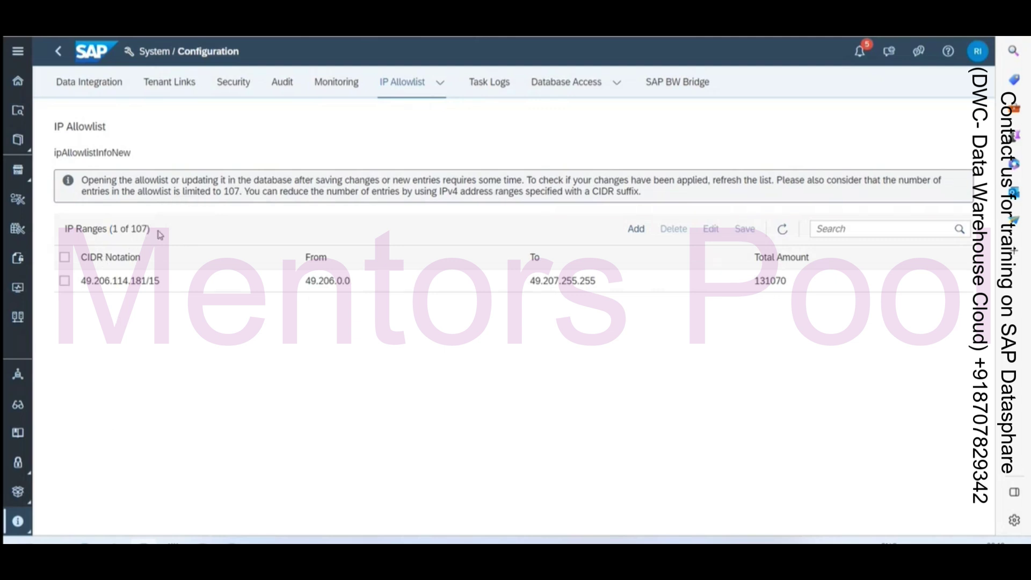
pyautogui.doubleClick(139, 229)
pyautogui.moveTo(308, 281); pyautogui.dragTo(613, 290)
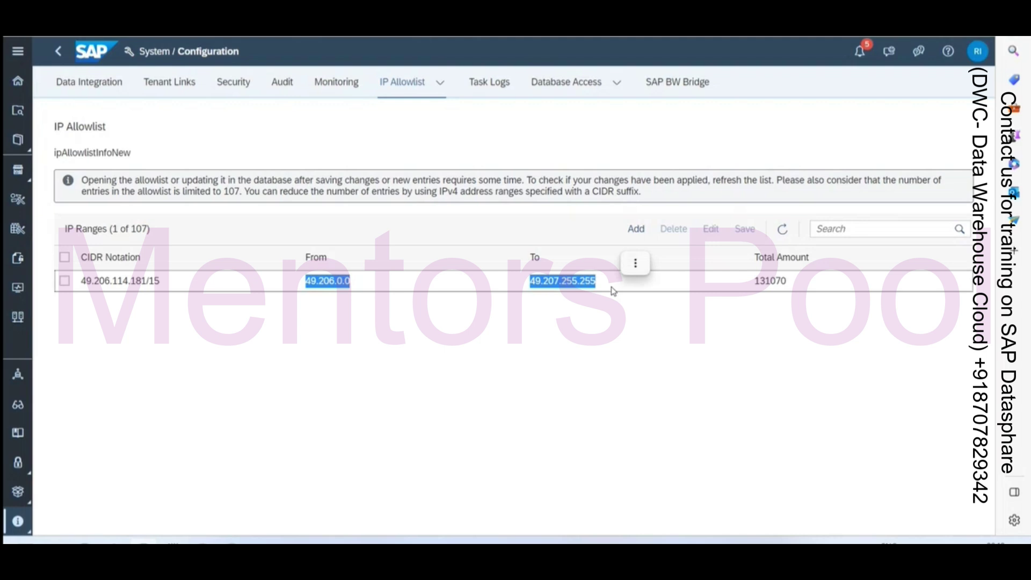
pyautogui.click(765, 278)
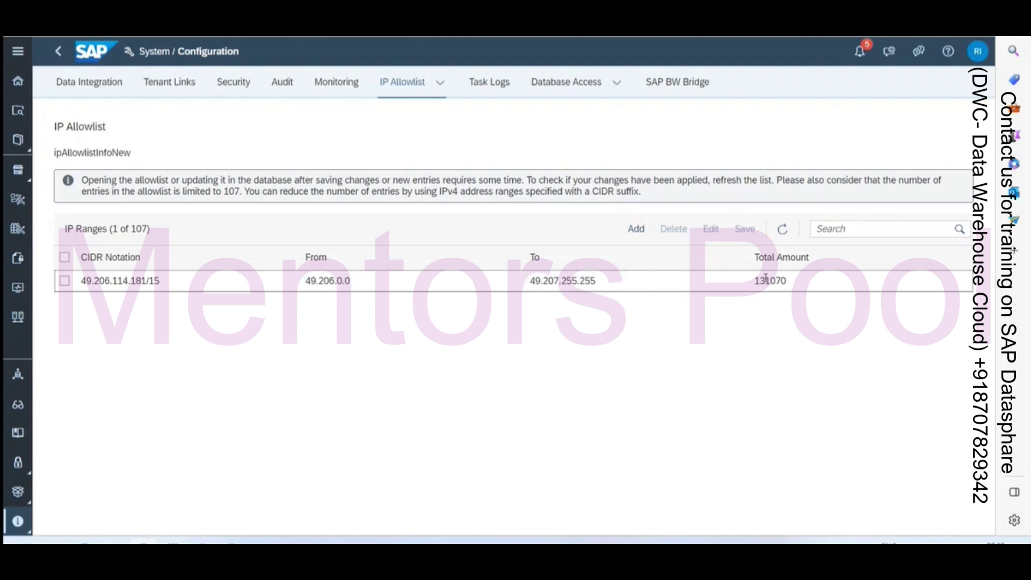
pyautogui.doubleClick(765, 278)
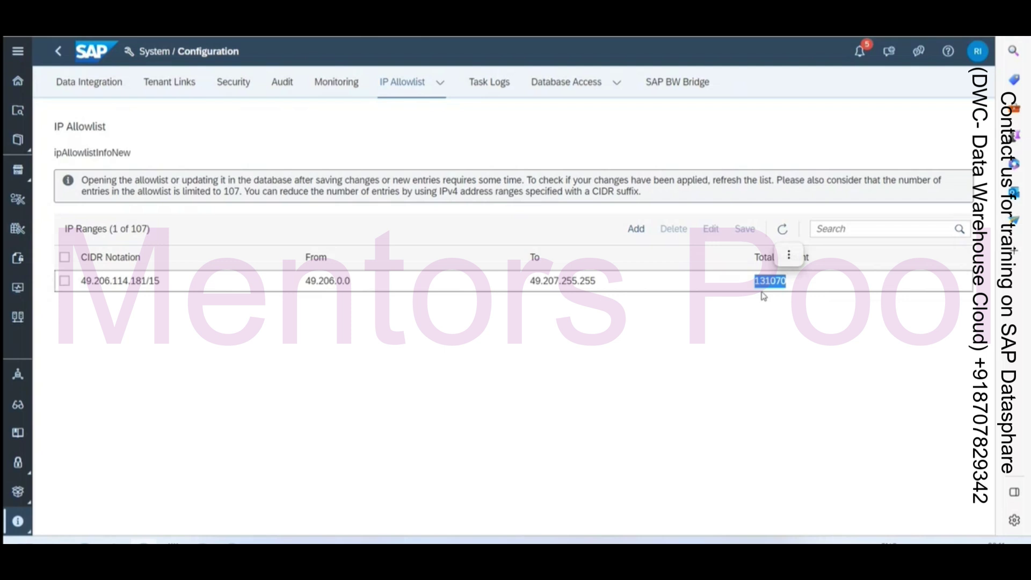
pyautogui.click(735, 287)
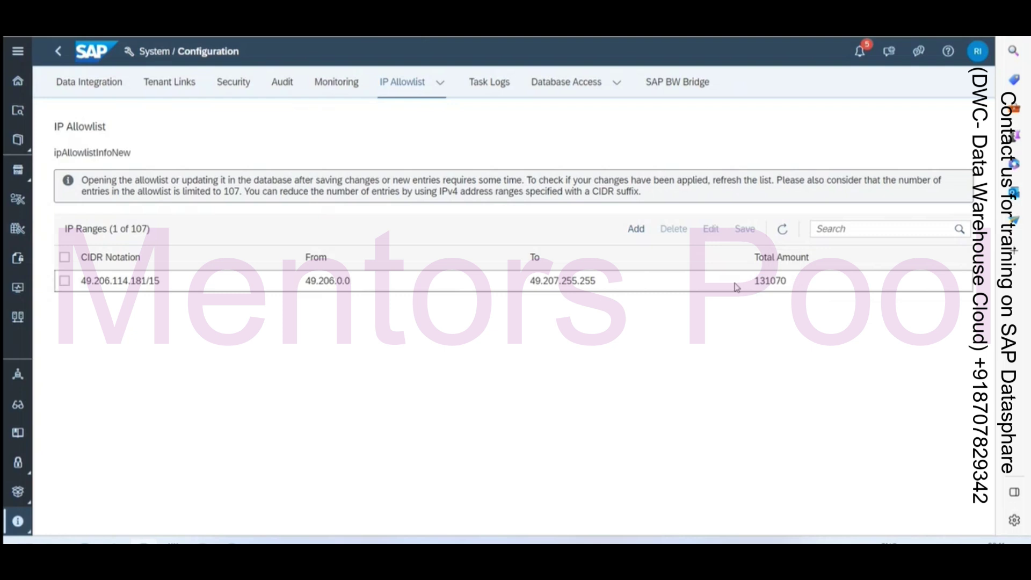
pyautogui.doubleClick(770, 287)
pyautogui.moveTo(578, 281); pyautogui.dragTo(584, 283)
# - Search Bing for 'hana tool' and open SAP Development Tools' HANA client downloads page
pyautogui.hotkey('ctrl', 't')
pyautogui.write('hana tools')
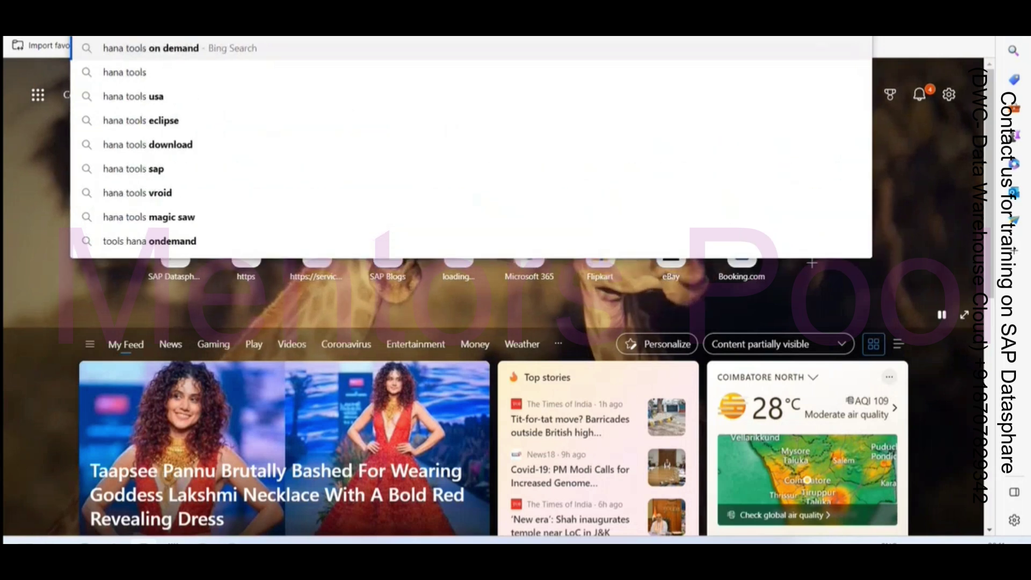
pyautogui.press('Return')
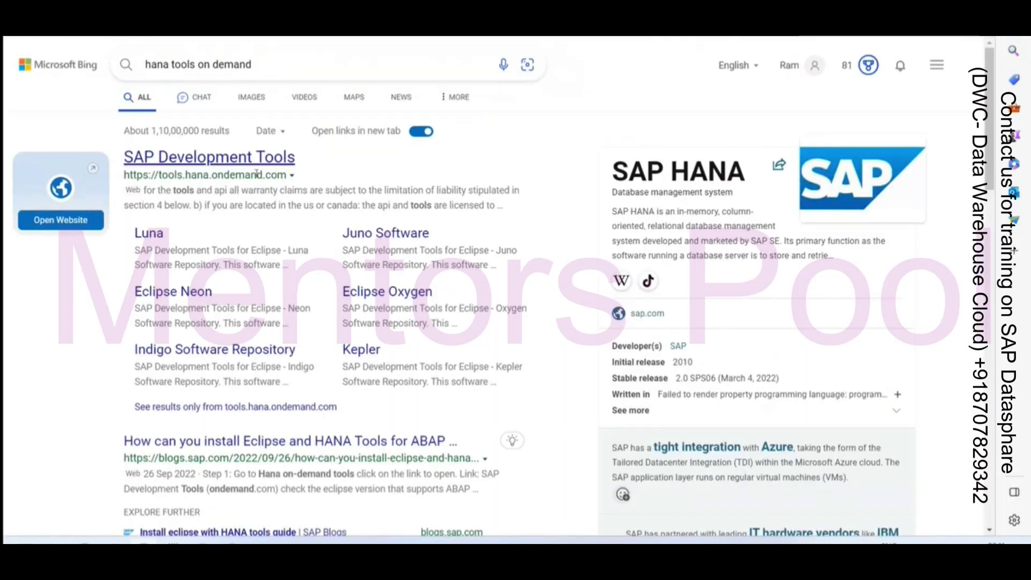
pyautogui.click(250, 165)
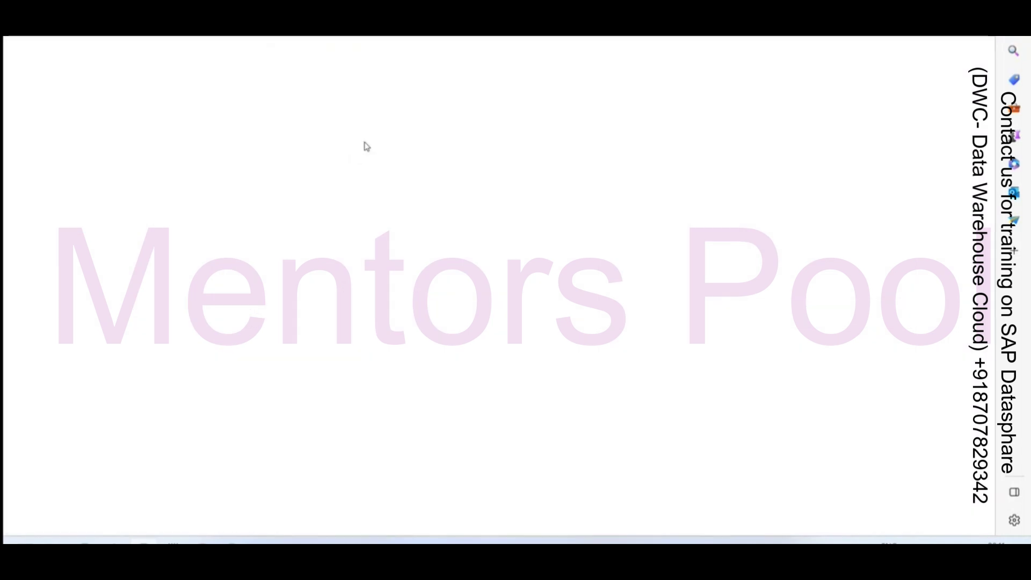
pyautogui.click(315, 78)
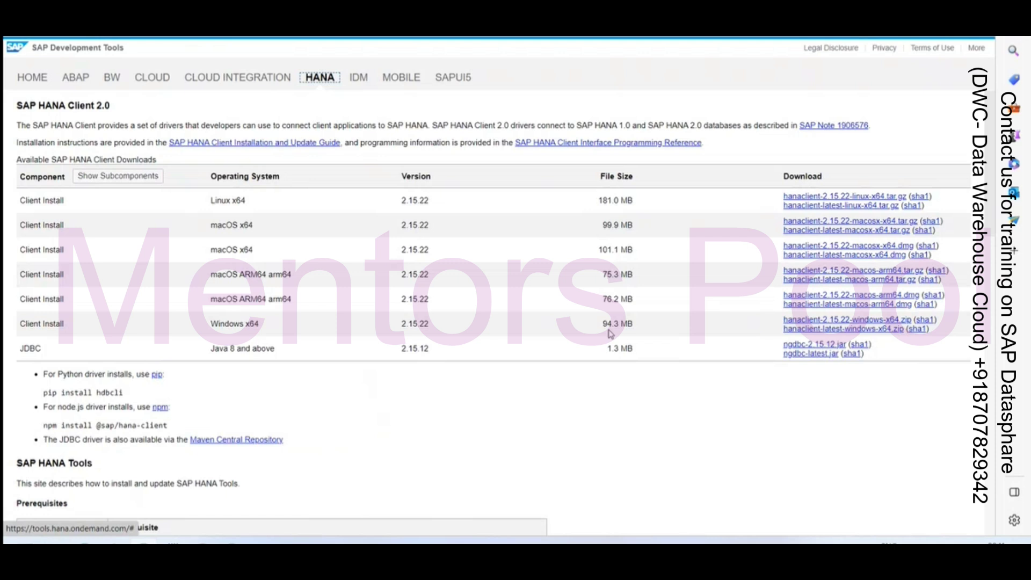
pyautogui.press('super')
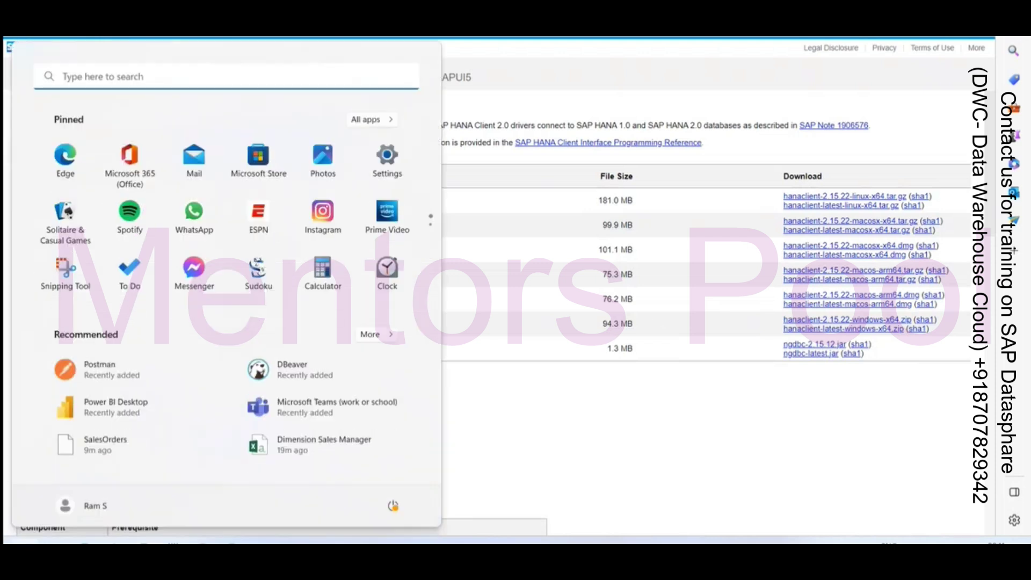
# - Launch ODBC Data Sources (64-bit) and view its drivers and user data sources
pyautogui.write('odbc')
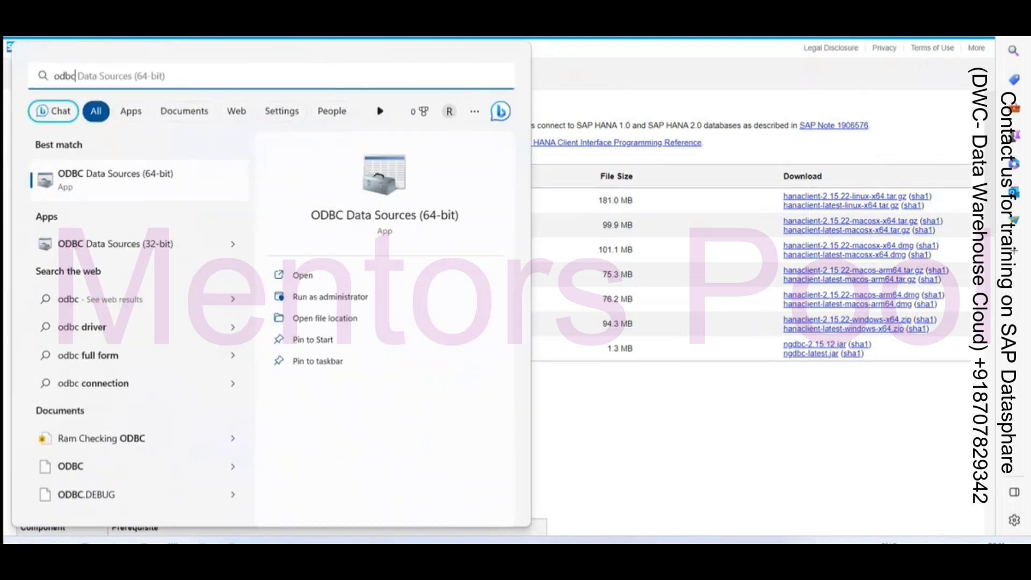
pyautogui.click(129, 184)
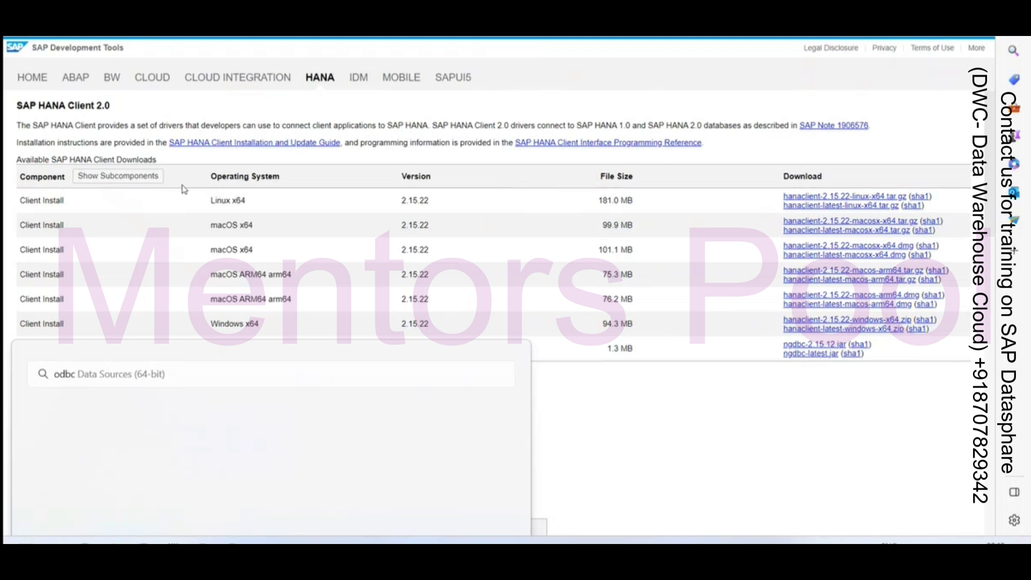
pyautogui.click(465, 168)
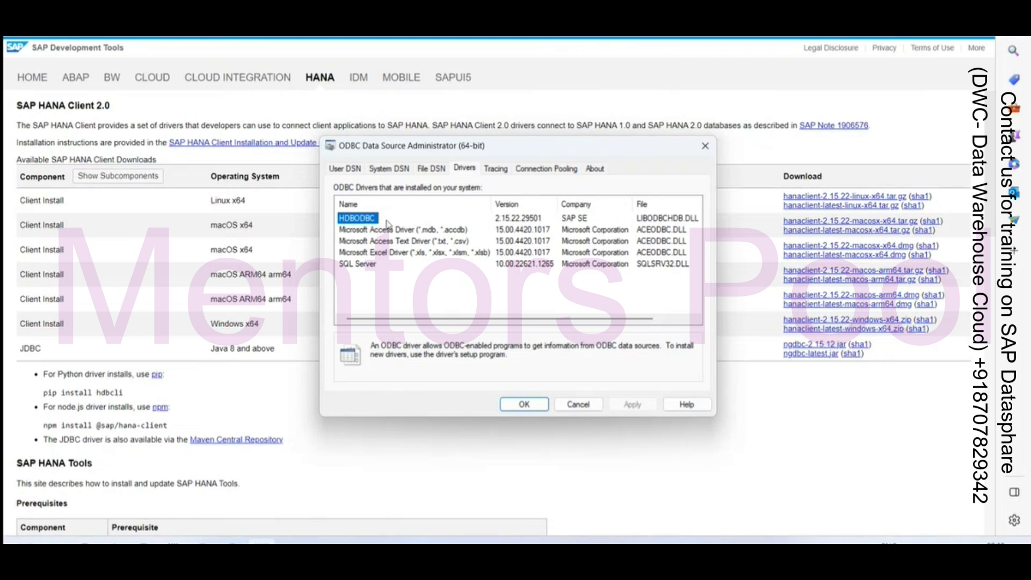
pyautogui.click(357, 173)
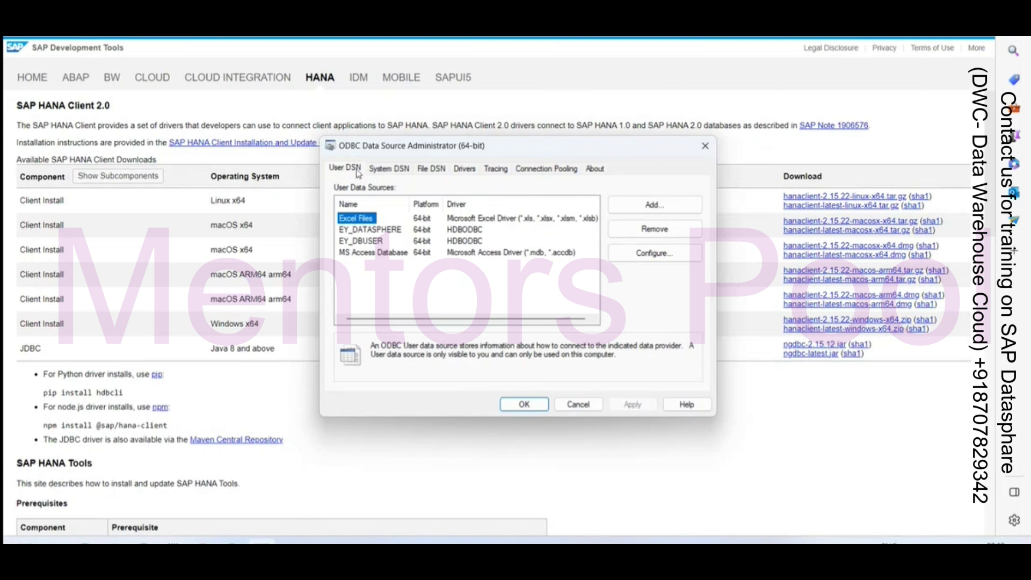
# - Add an HDBODBC user DSN named 'SAP HANA' with type SAP HANA Database (Single-tenant)
pyautogui.click(654, 205)
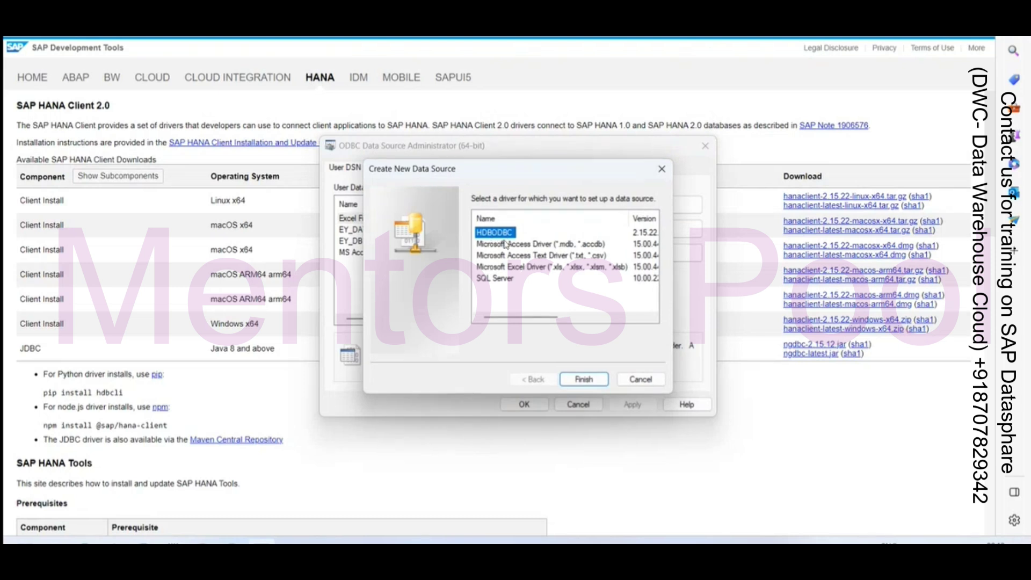
pyautogui.click(585, 380)
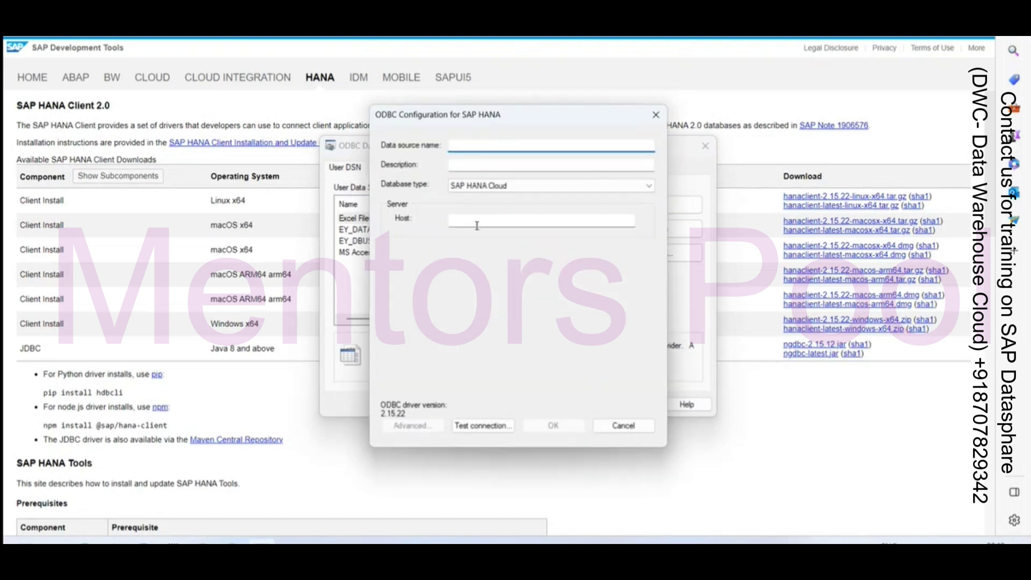
pyautogui.click(553, 187)
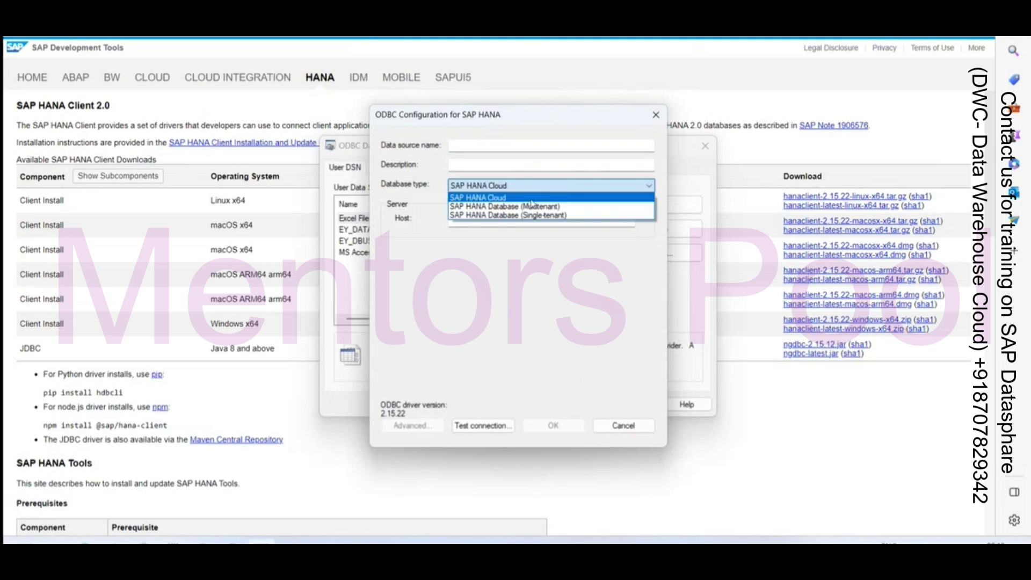
pyautogui.click(533, 215)
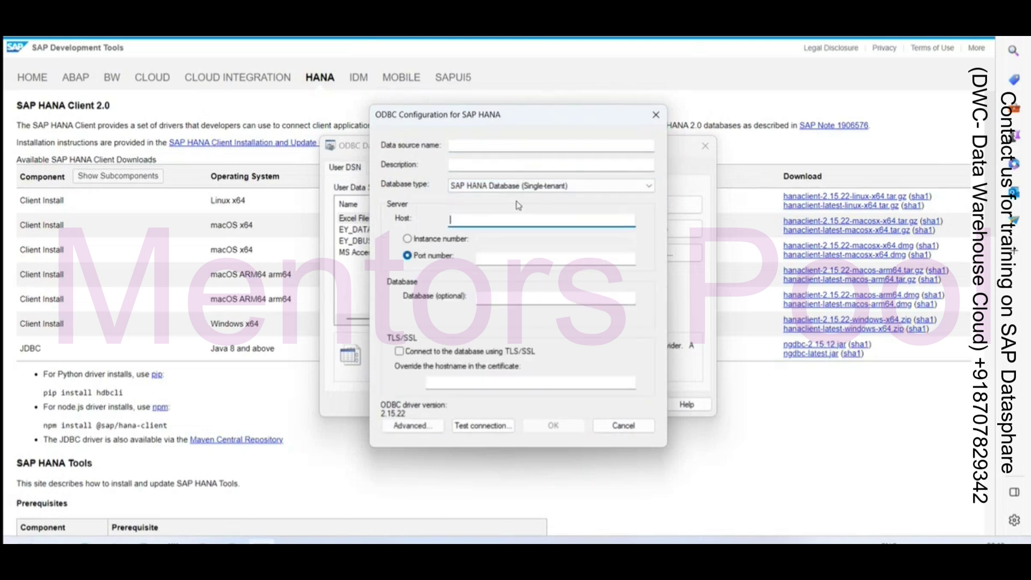
pyautogui.click(469, 146)
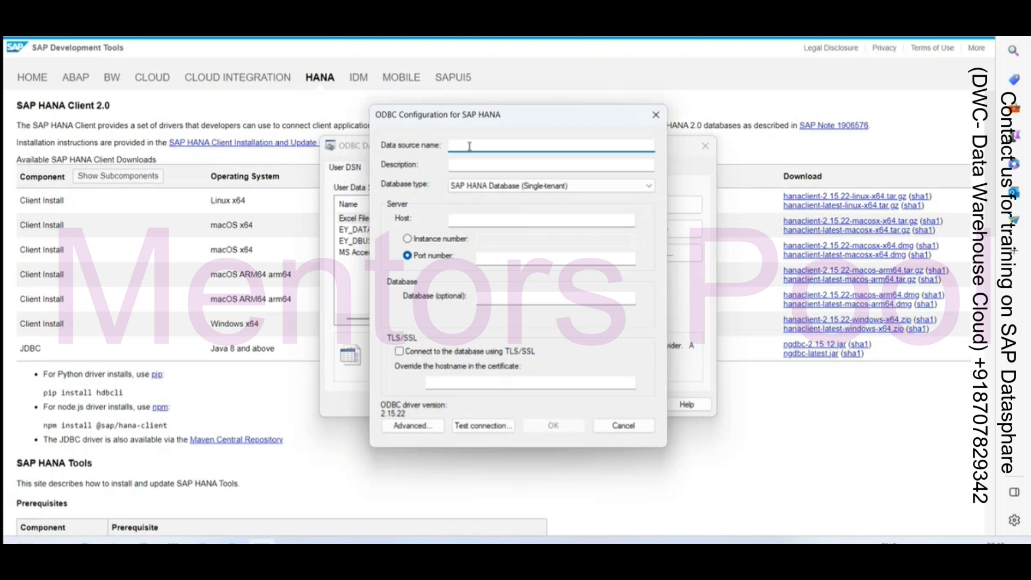
pyautogui.write('SAP HANA')
pyautogui.click(487, 217)
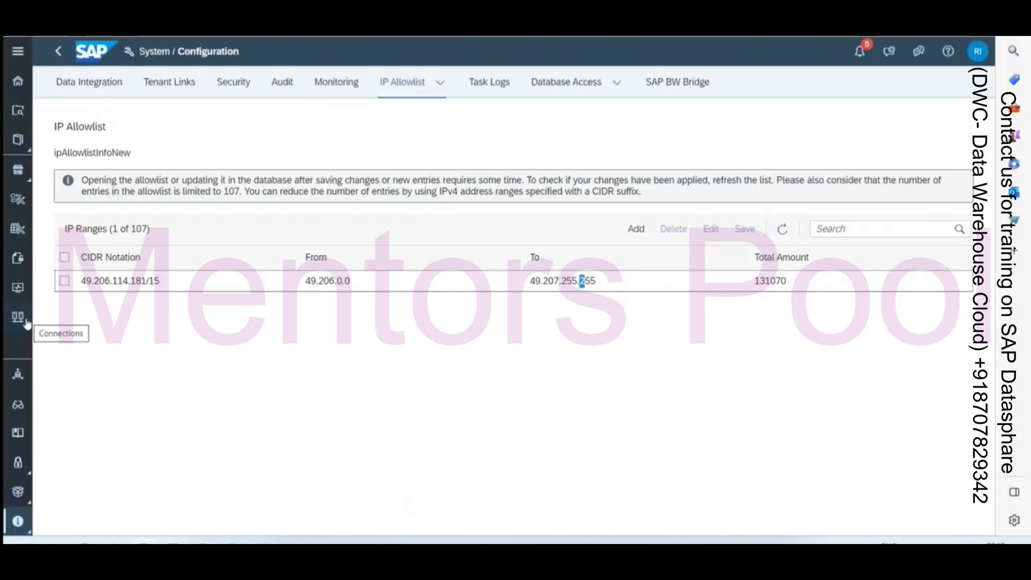
# - Open DWC_TRAINING from Space Management's list view and scroll to its Database Users
pyautogui.click(15, 53)
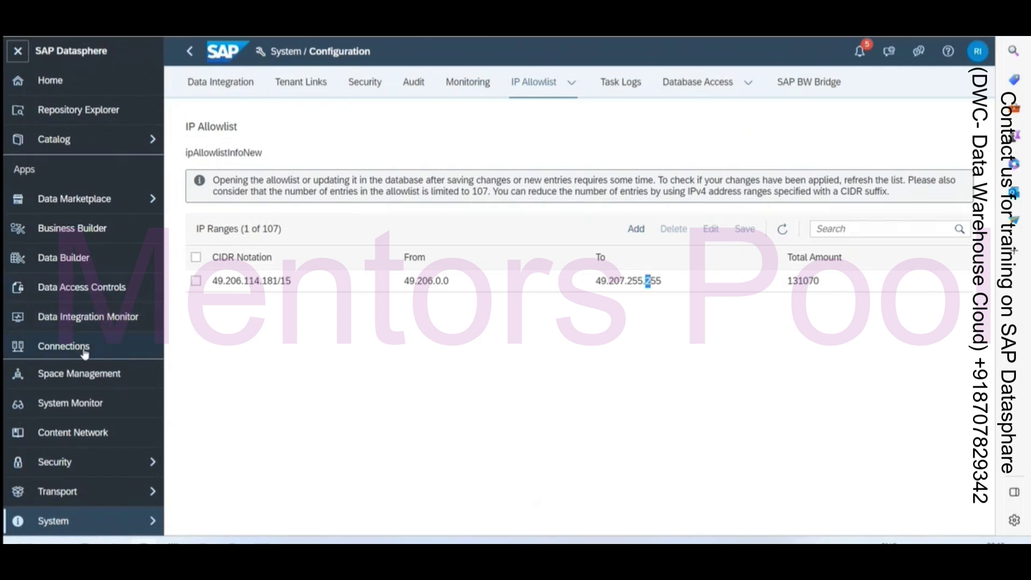
pyautogui.click(85, 371)
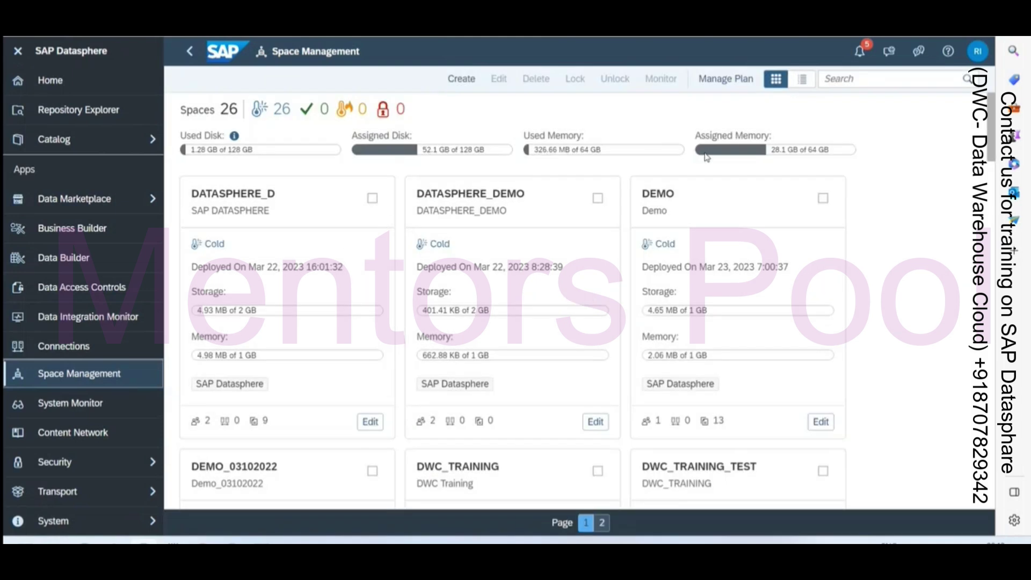
pyautogui.click(802, 79)
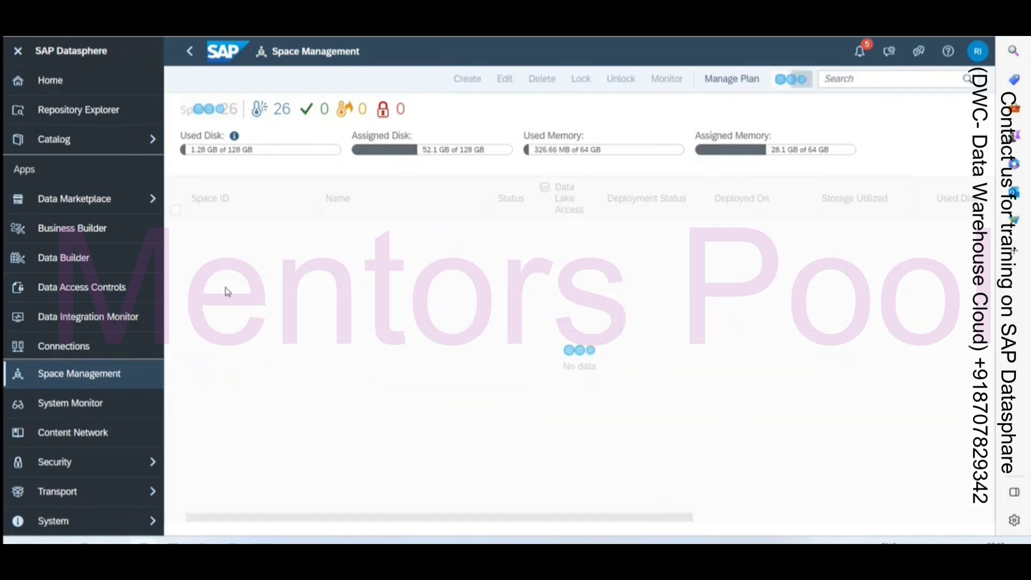
pyautogui.click(240, 315)
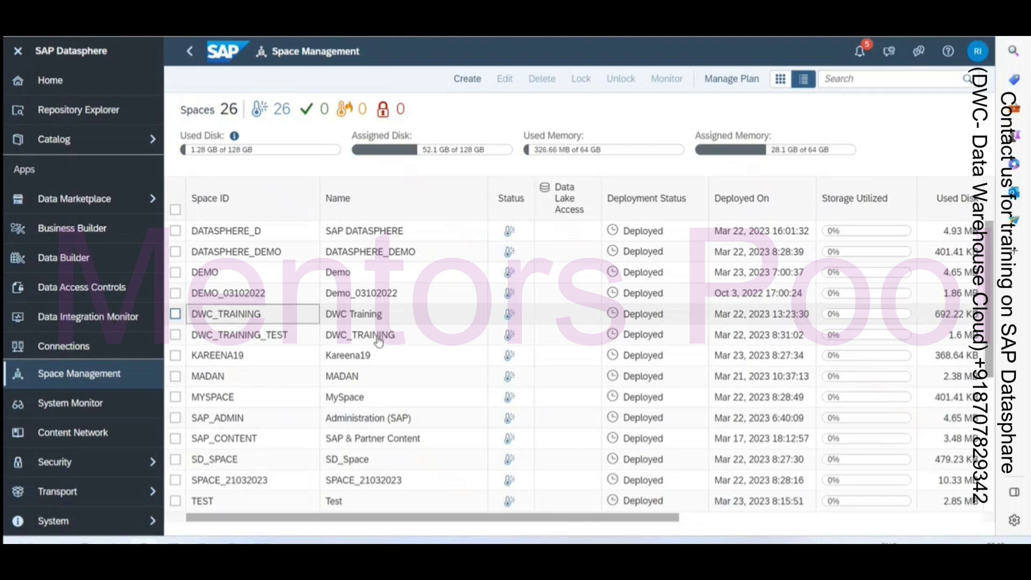
pyautogui.click(259, 317)
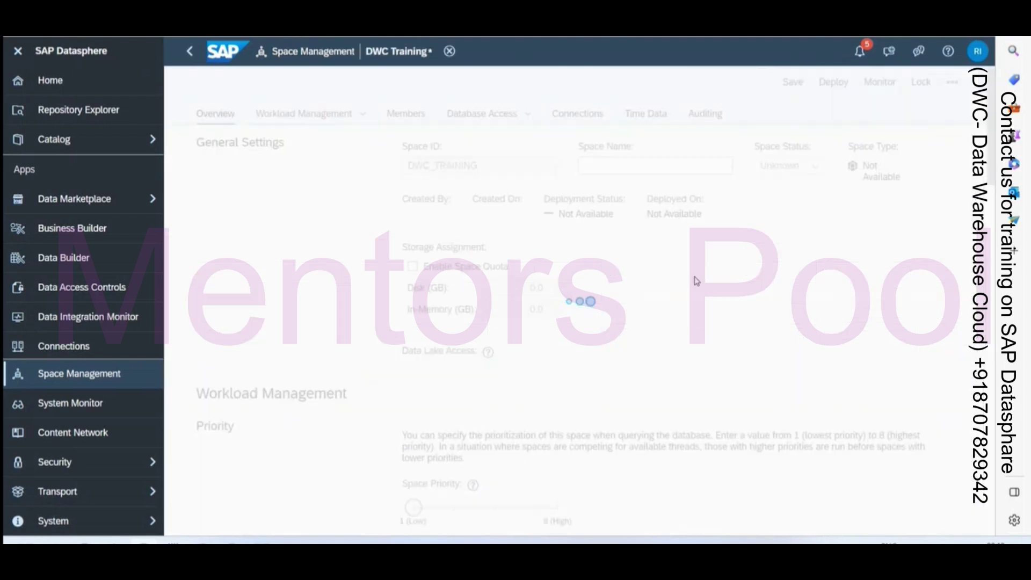
pyautogui.scroll(-10, 711, 303)
pyautogui.scroll(4, 757, 320)
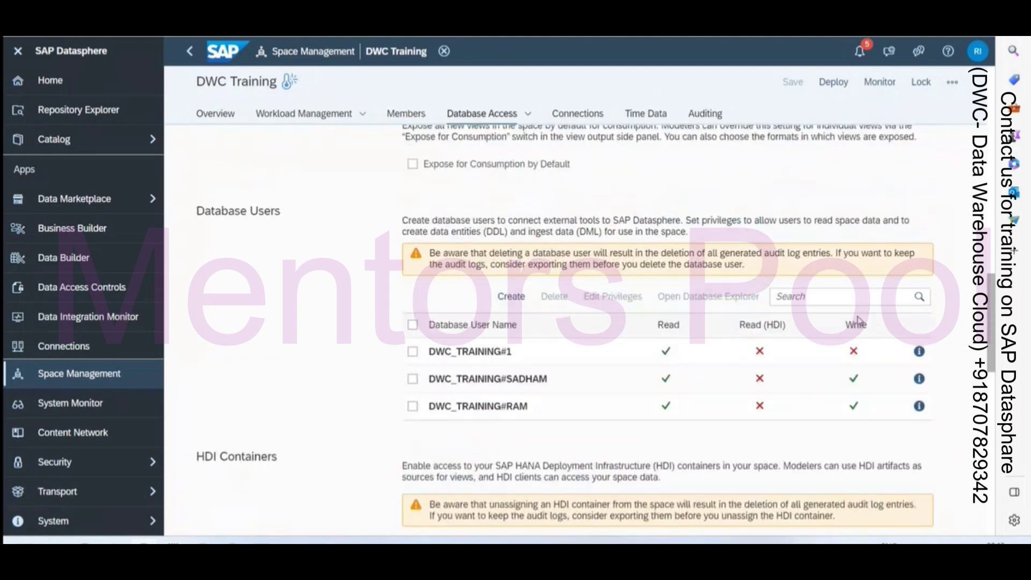
pyautogui.scroll(1, 858, 321)
pyautogui.scroll(-4, 919, 354)
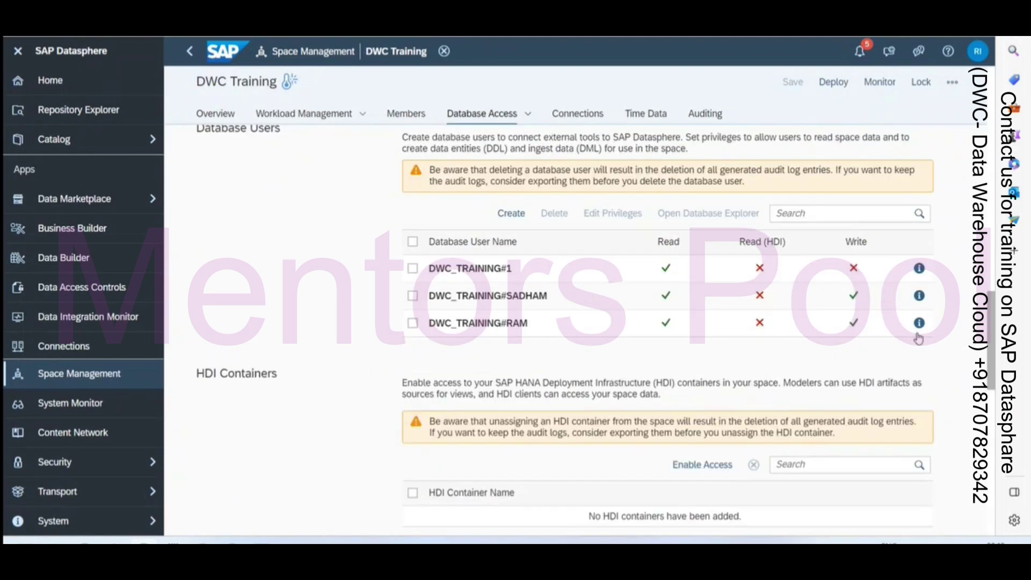
# - Show the DWC_TRAINING#RAM database user's connection details and select its host name
pyautogui.click(919, 323)
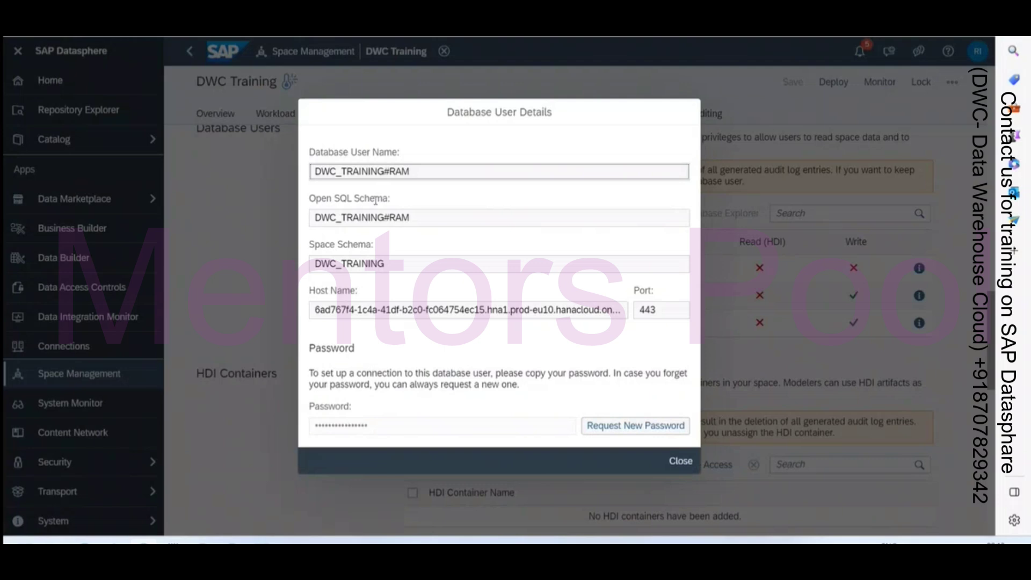
pyautogui.moveTo(346, 309); pyautogui.dragTo(533, 310)
pyautogui.doubleClick(647, 310)
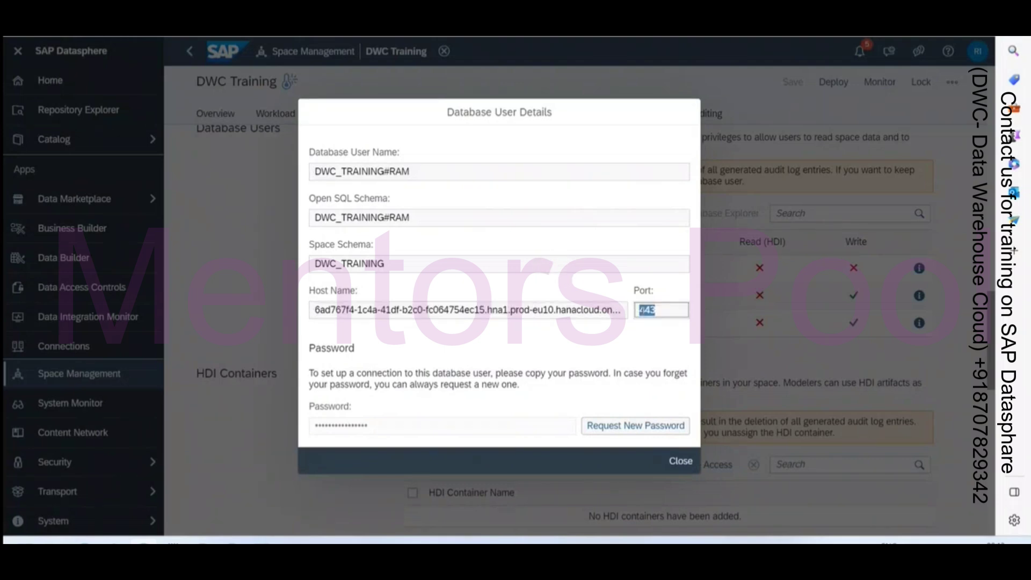
pyautogui.hotkey('alt', 'Tab')
pyautogui.press('Escape')
pyautogui.click(493, 311)
pyautogui.tripleClick(492, 312)
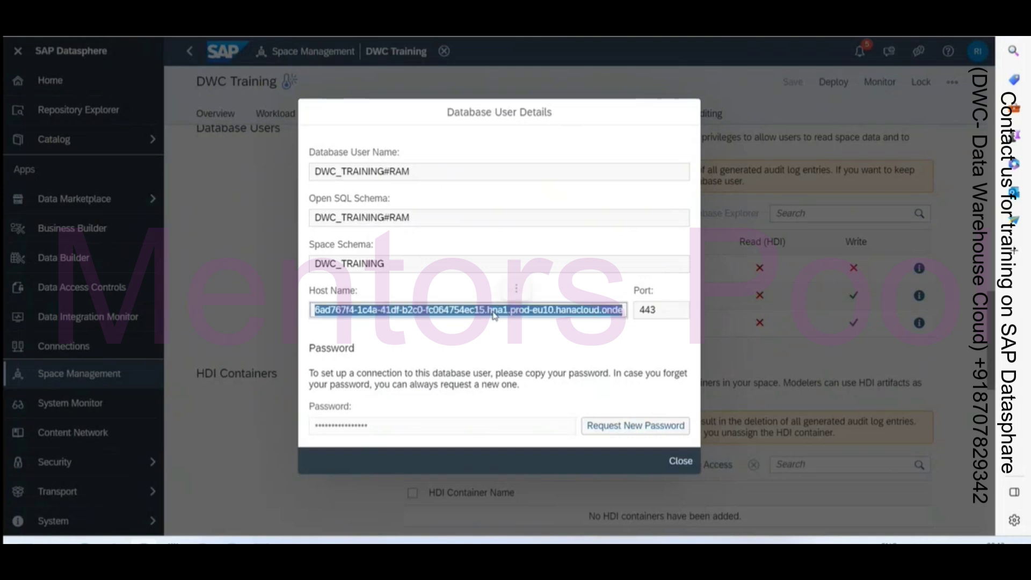
# - Paste the copied host name into the SAP HANA data source's Host field
pyautogui.hotkey('alt', 'Tab')
pyautogui.hotkey('alt', 'Tab')
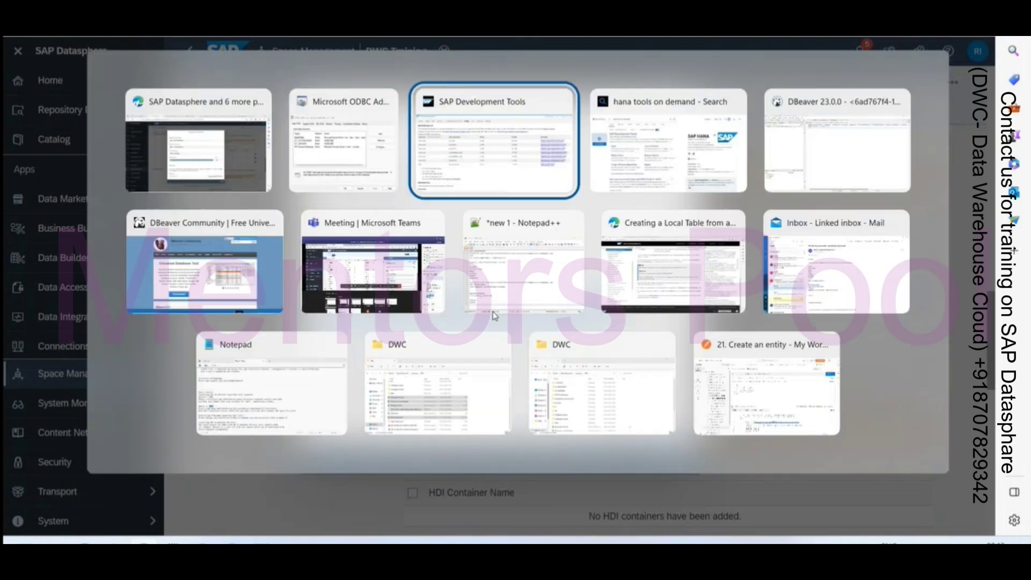
pyautogui.hotkey('alt', 'shift', 'Tab')
pyautogui.press('Escape')
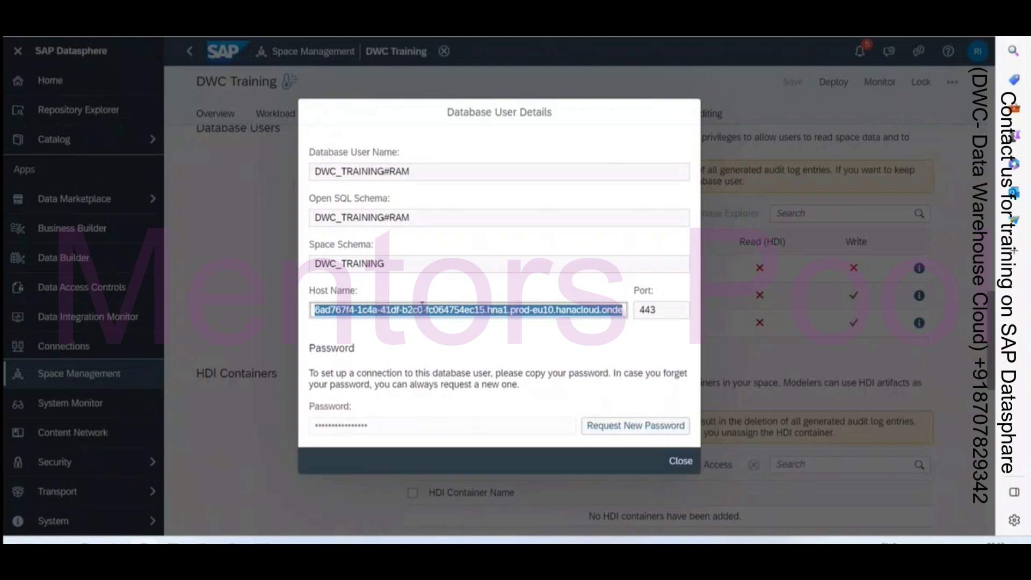
pyautogui.hotkey('alt', 'Tab')
pyautogui.write('c064754ec15.hna1.prod-eu10.hanacloud.ondemand.com')
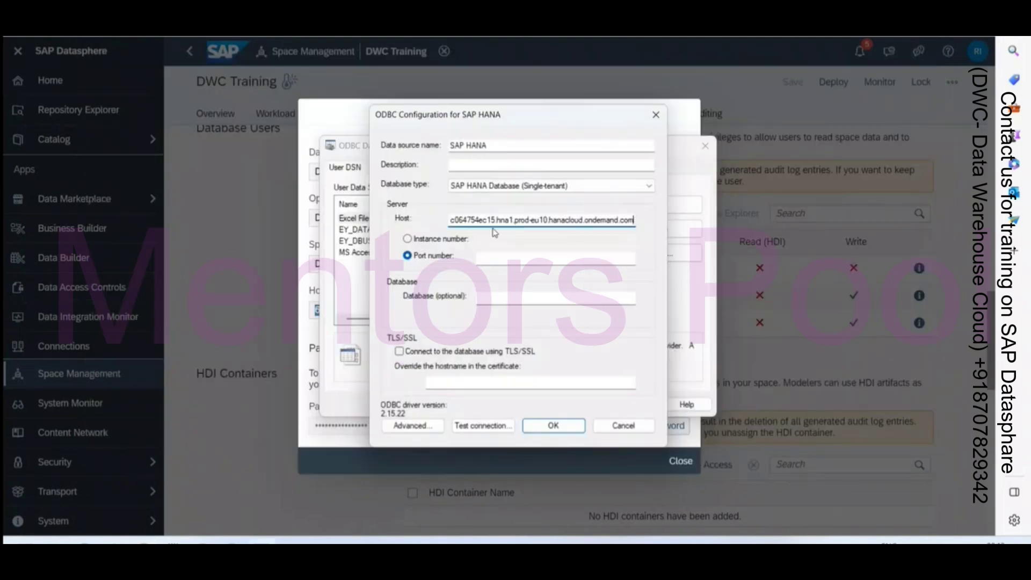
# - Set the port to 443, enable TLS/SSL, and start the connection test
pyautogui.click(527, 266)
pyautogui.write('443')
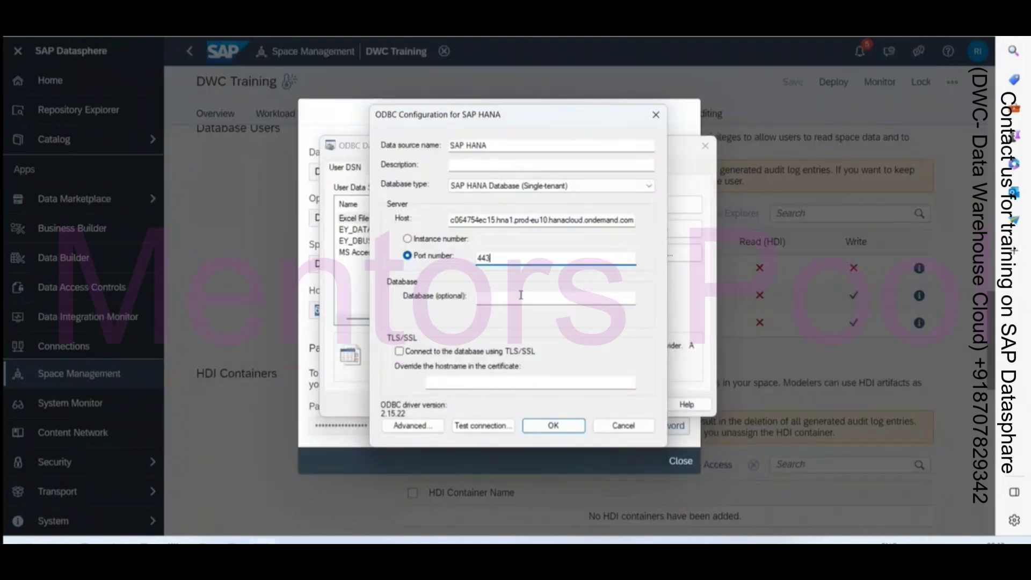
pyautogui.click(457, 354)
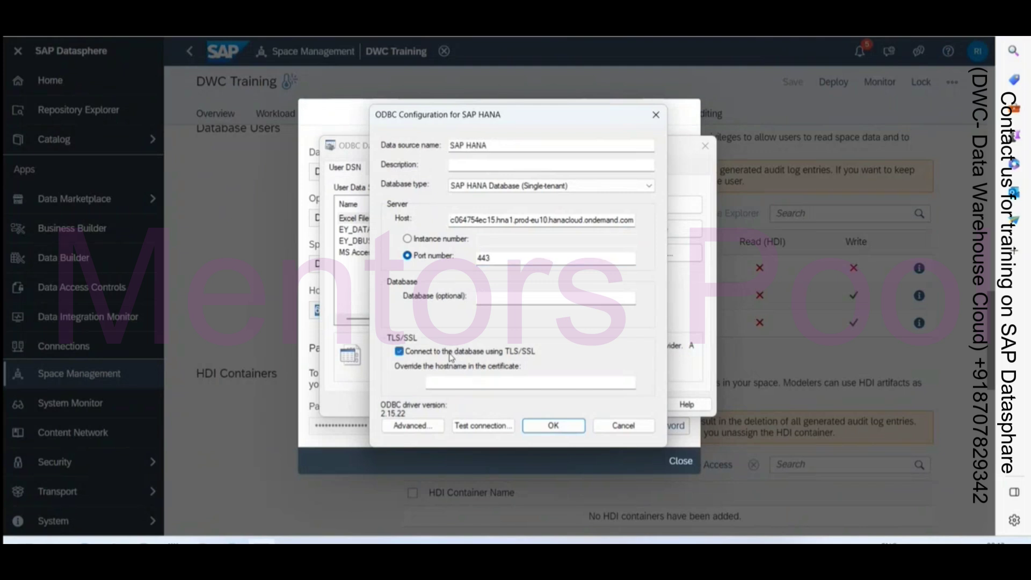
pyautogui.click(505, 426)
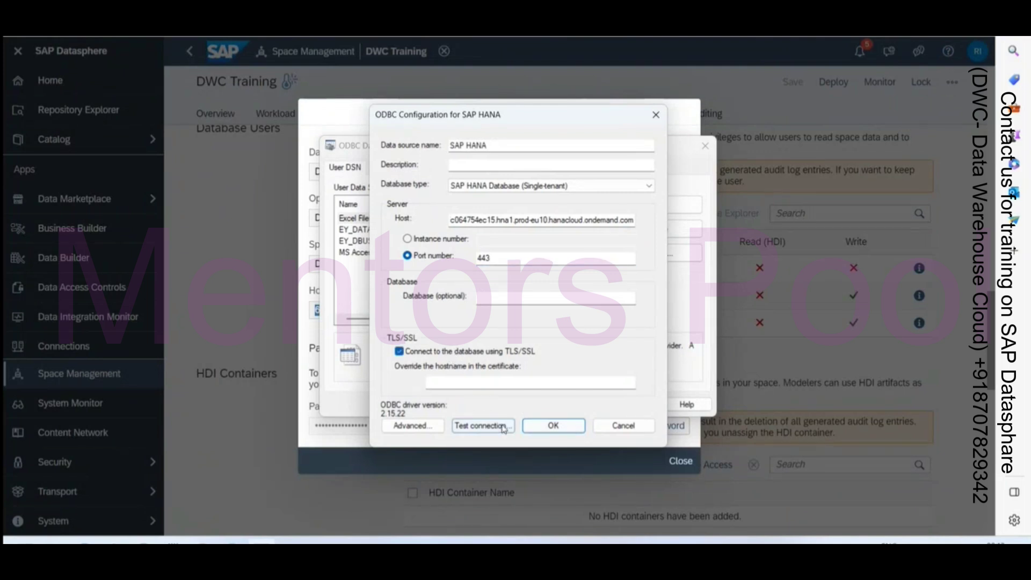
pyautogui.click(484, 426)
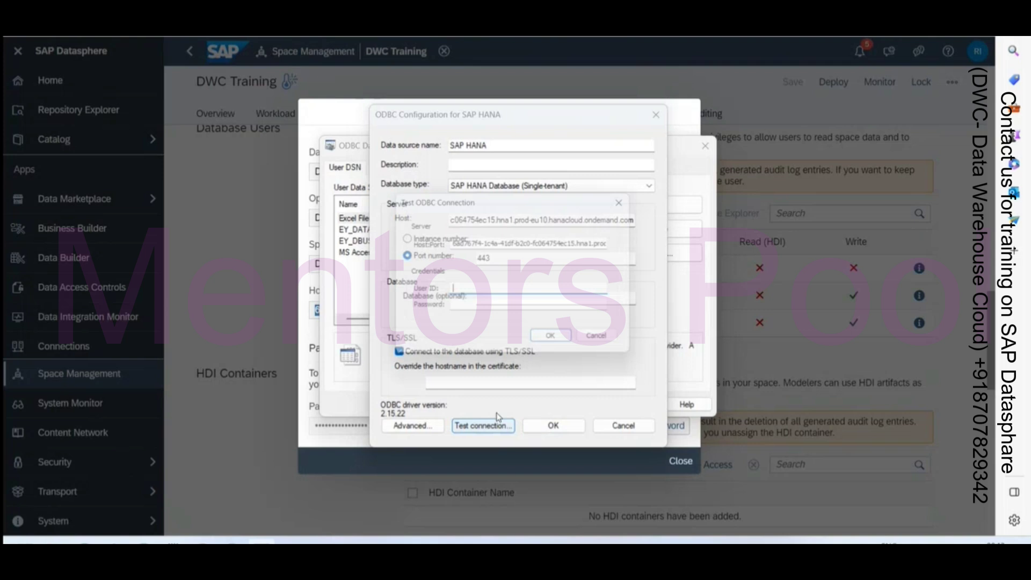
# - Copy the database user name from SAP Datasphere into the test's User ID
pyautogui.click(316, 302)
pyautogui.click(428, 219)
pyautogui.moveTo(427, 174); pyautogui.dragTo(312, 172)
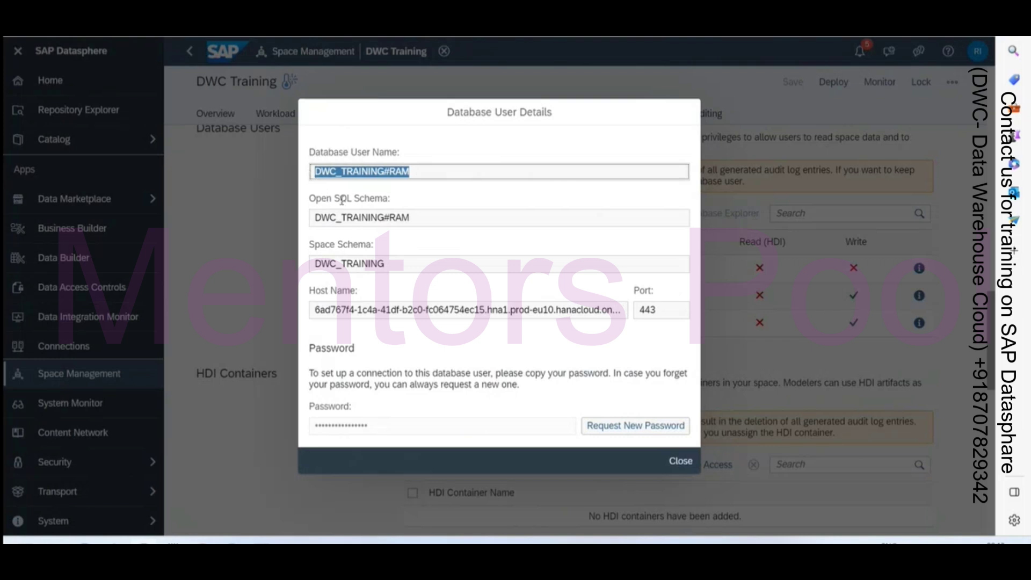
pyautogui.hotkey('ctrl', 'c')
pyautogui.hotkey('alt', 'Tab')
pyautogui.hotkey('ctrl', 'v')
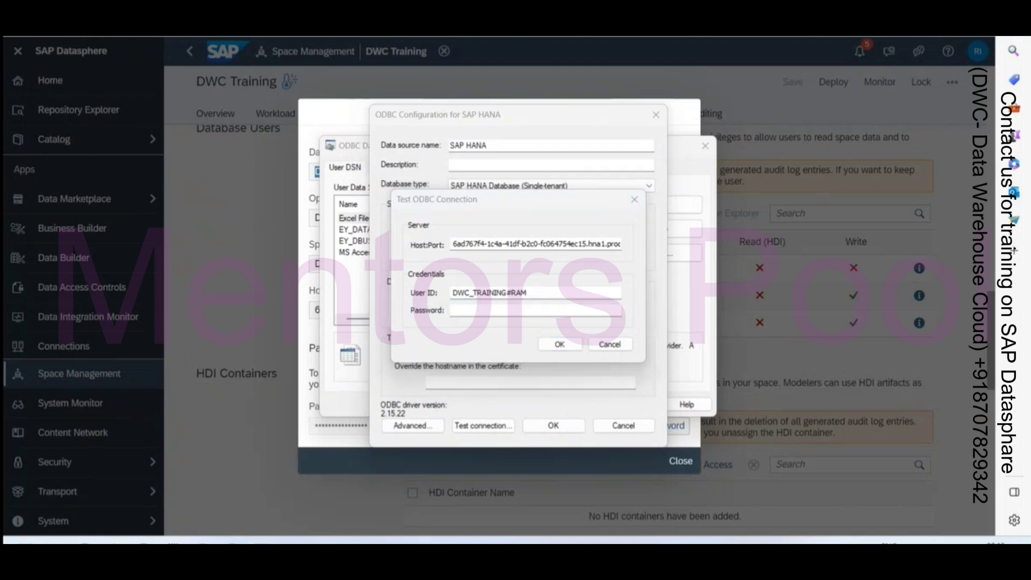
pyautogui.doubleClick(571, 291)
pyautogui.hotkey('ctrl', 'v')
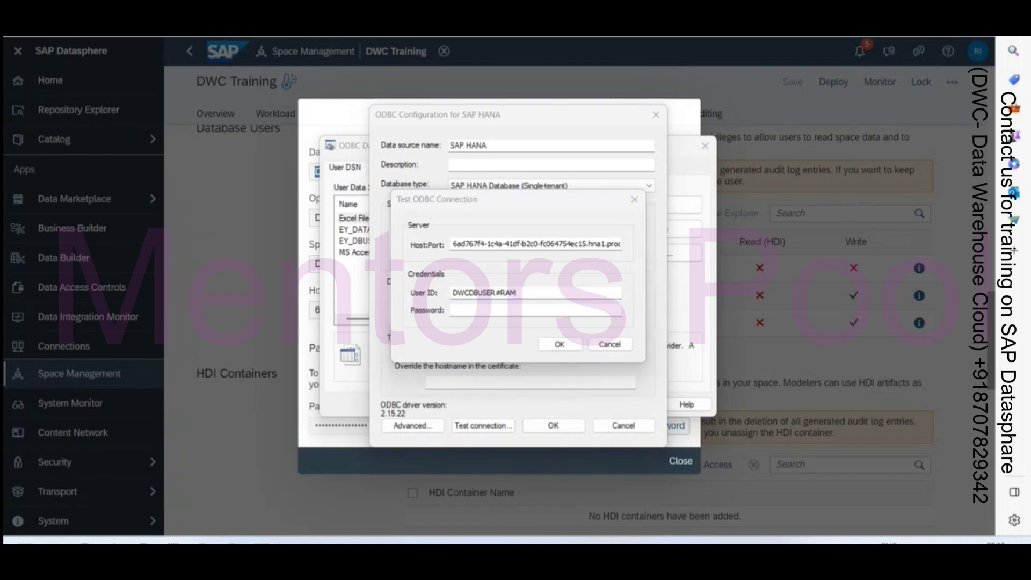
# - Enter the user's password, run a successful test, then save the SAP HANA source and close
pyautogui.click(537, 310)
pyautogui.hotkey('ctrl', 'v')
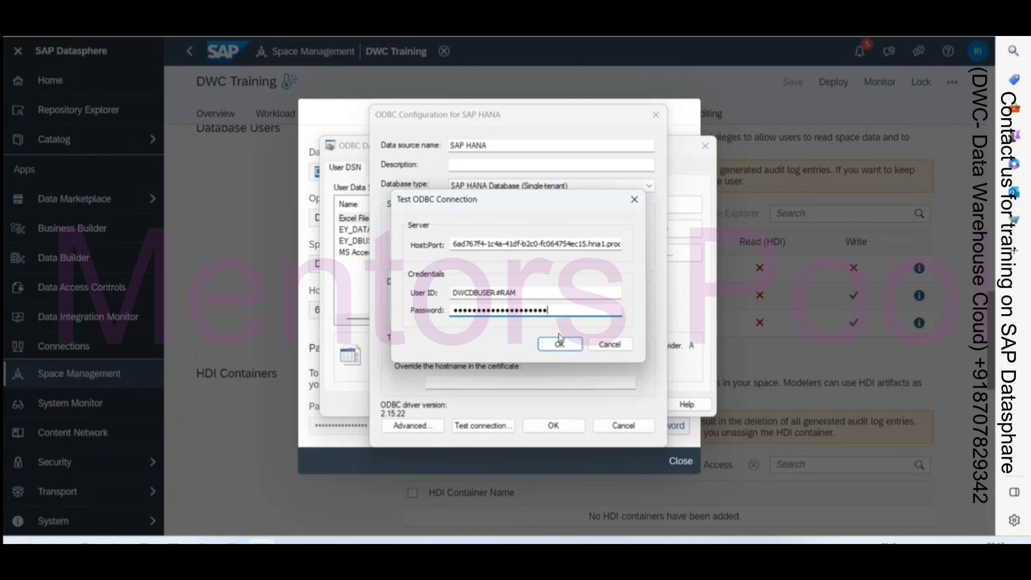
pyautogui.click(559, 344)
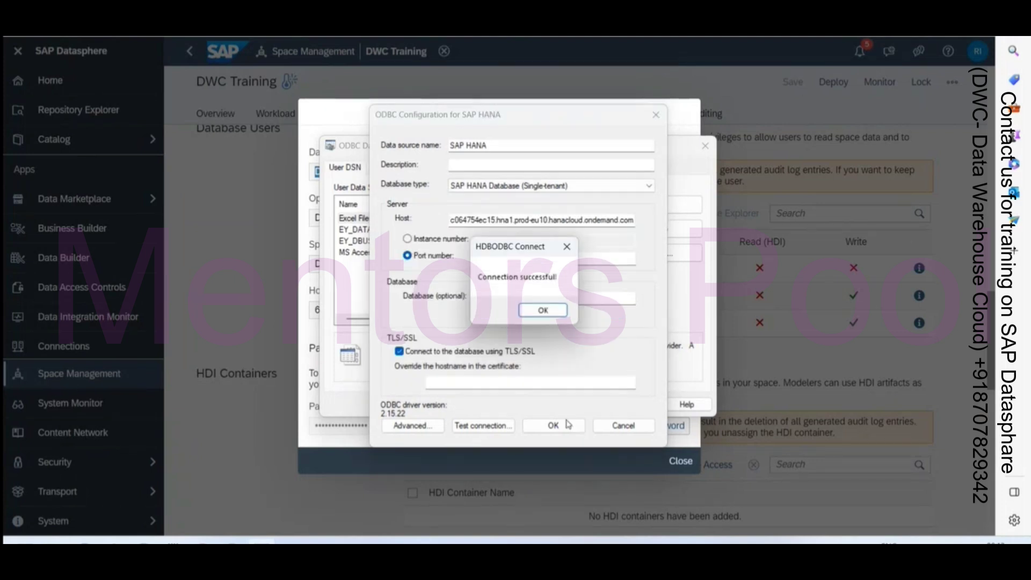
pyautogui.click(541, 309)
pyautogui.click(553, 425)
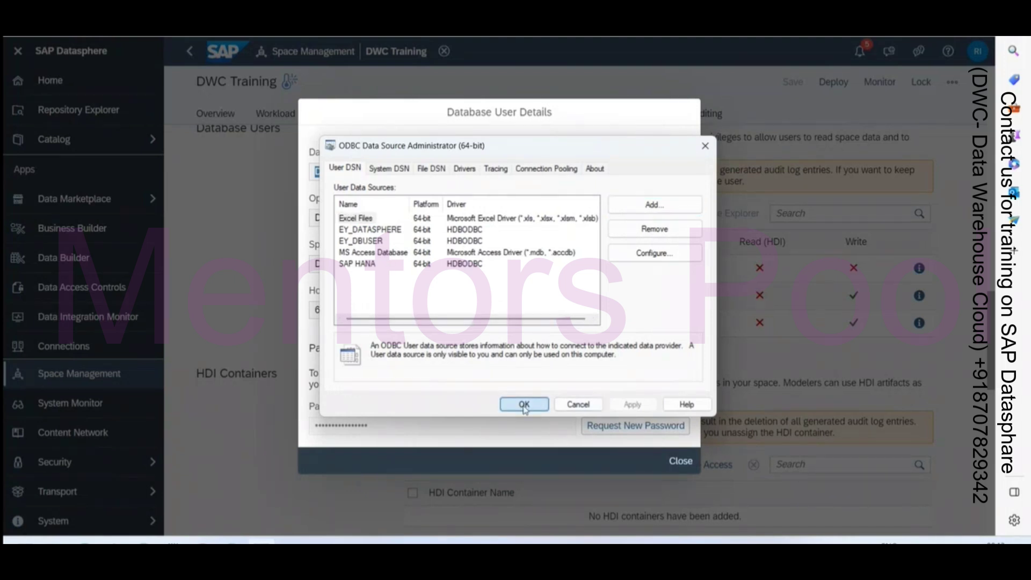
pyautogui.click(524, 403)
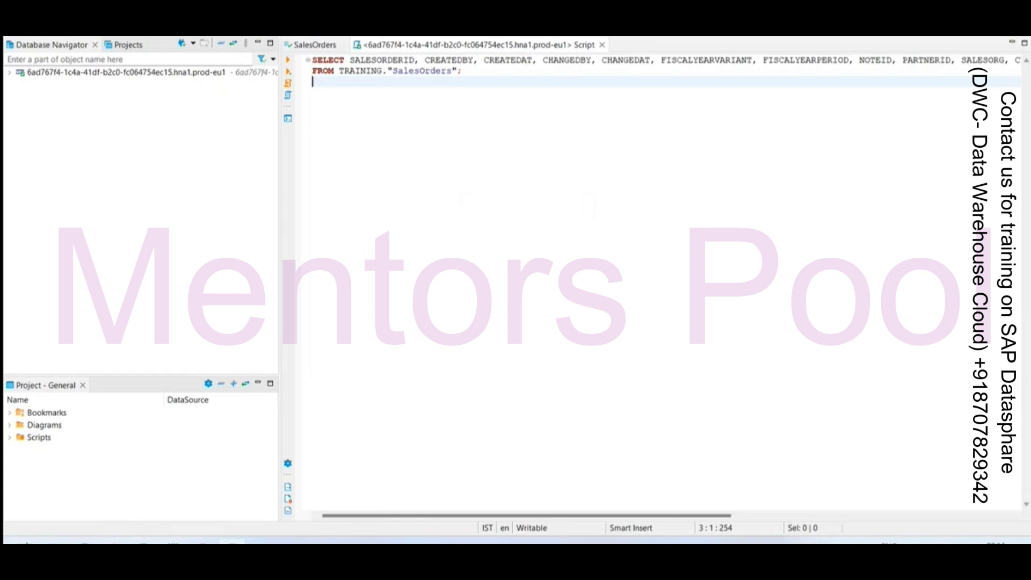
# - Launch Power BI Desktop from a Start search for 'power' and dismiss the subscription form
pyautogui.press('super')
pyautogui.write('power')
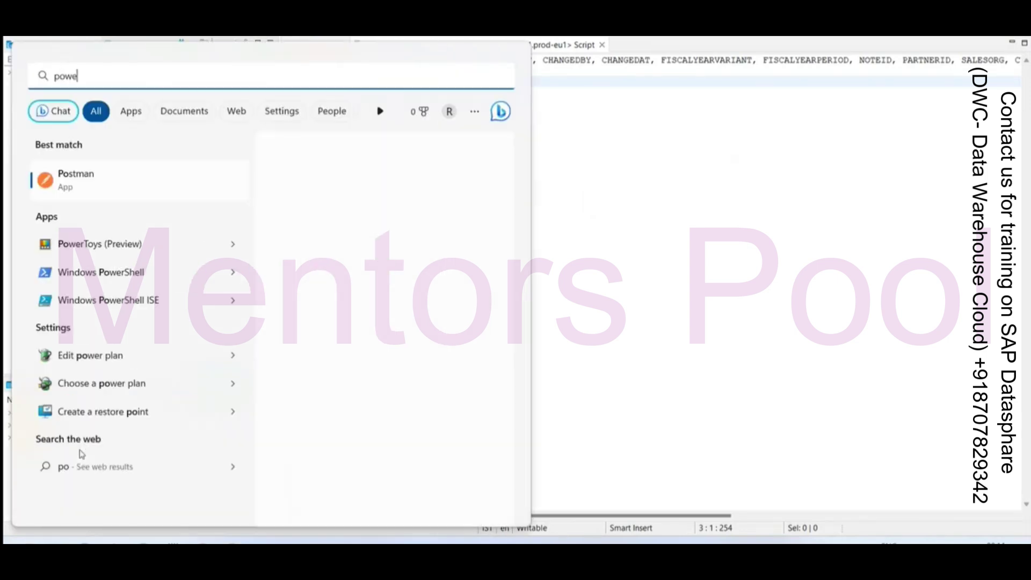
pyautogui.press('Escape')
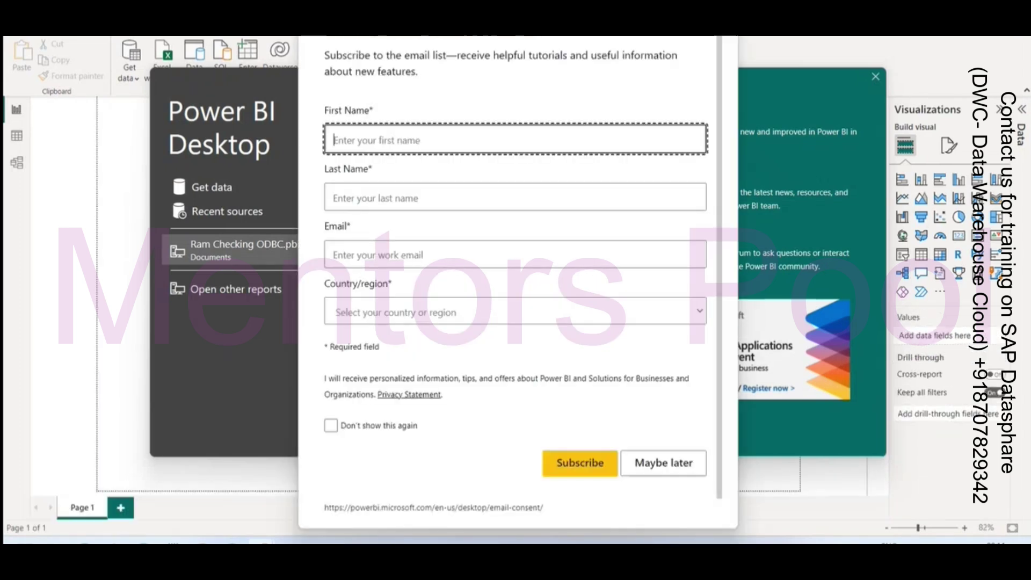
pyautogui.press('Escape')
# - Connect Power BI to the EY_DBUSER DSN through Get data's Other > ODBC connector
pyautogui.click(875, 78)
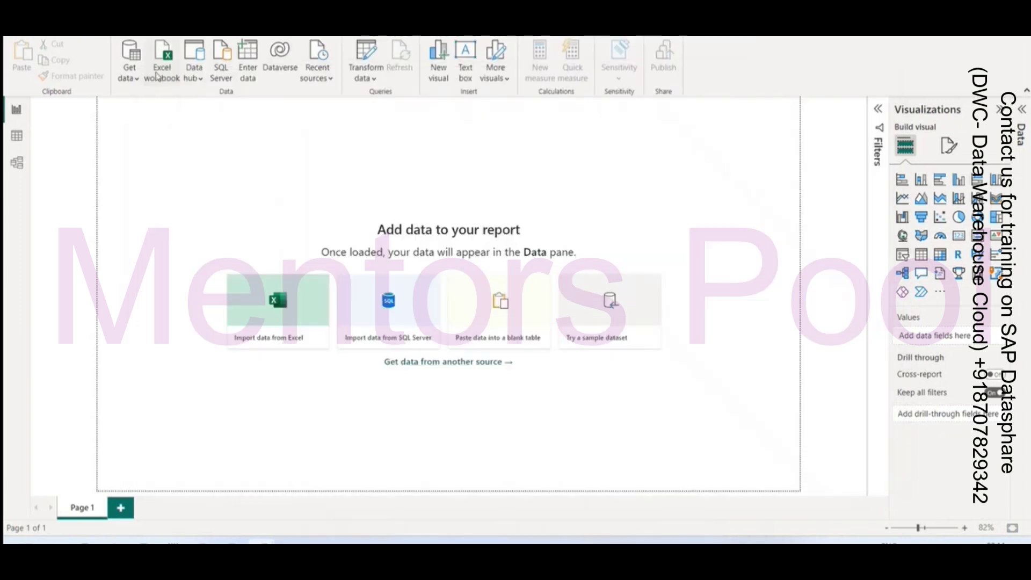
pyautogui.click(129, 74)
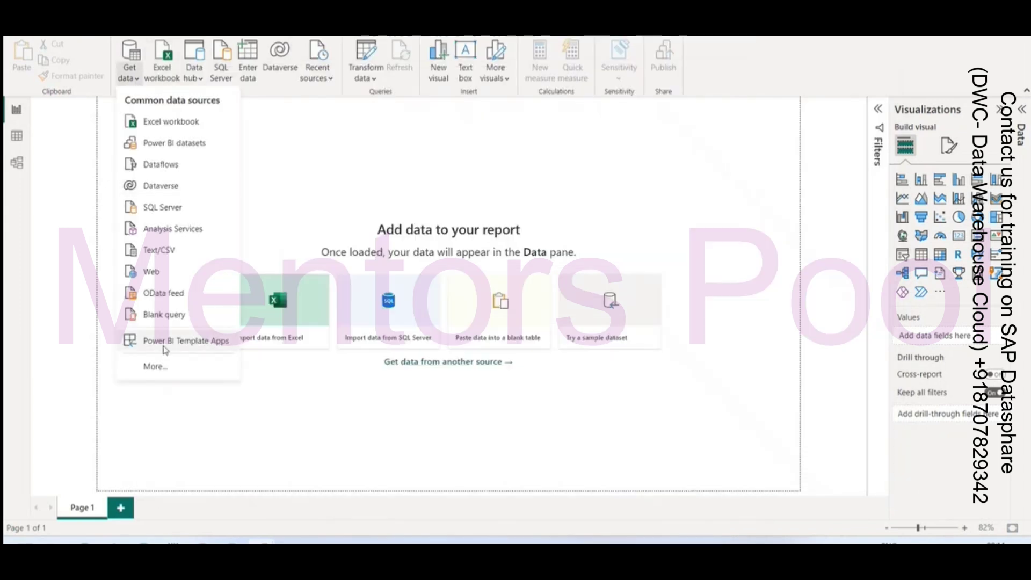
pyautogui.click(159, 366)
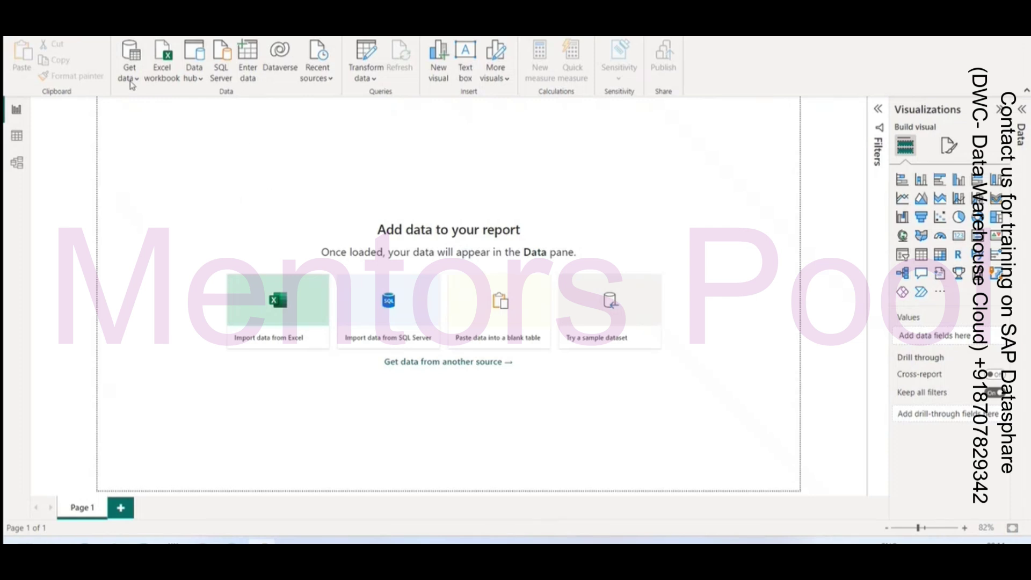
pyautogui.click(355, 240)
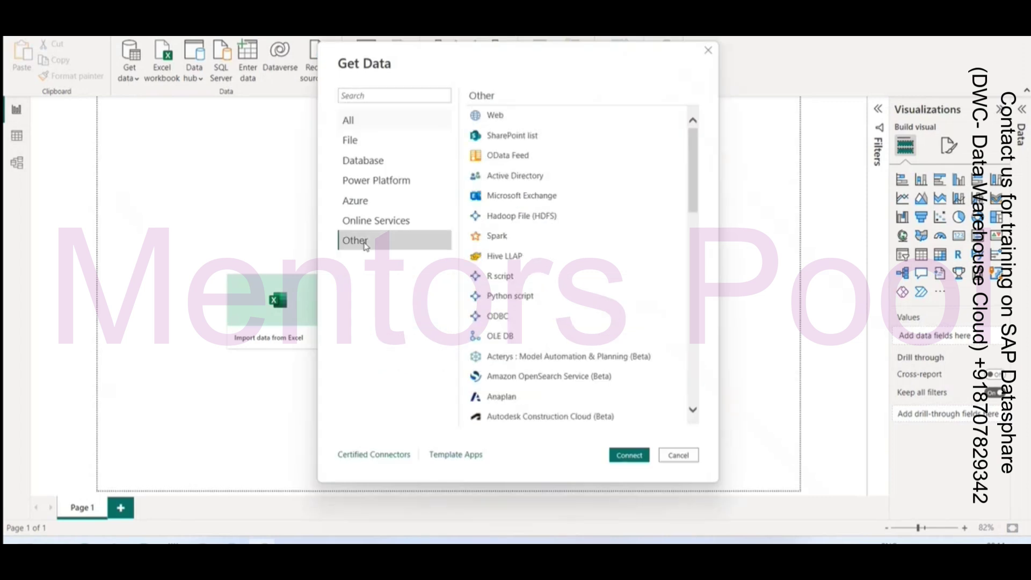
pyautogui.click(504, 317)
pyautogui.click(623, 456)
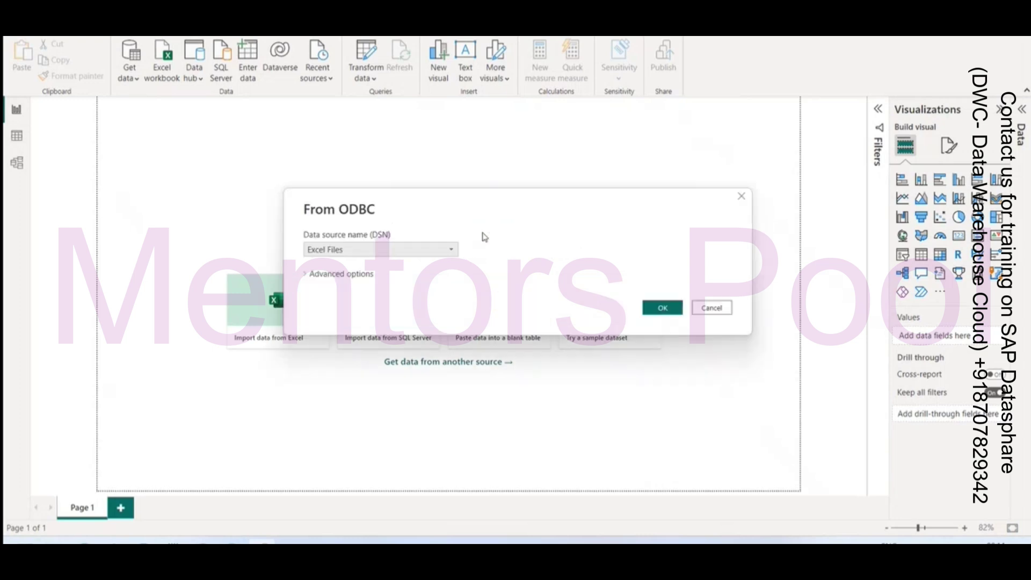
pyautogui.click(429, 254)
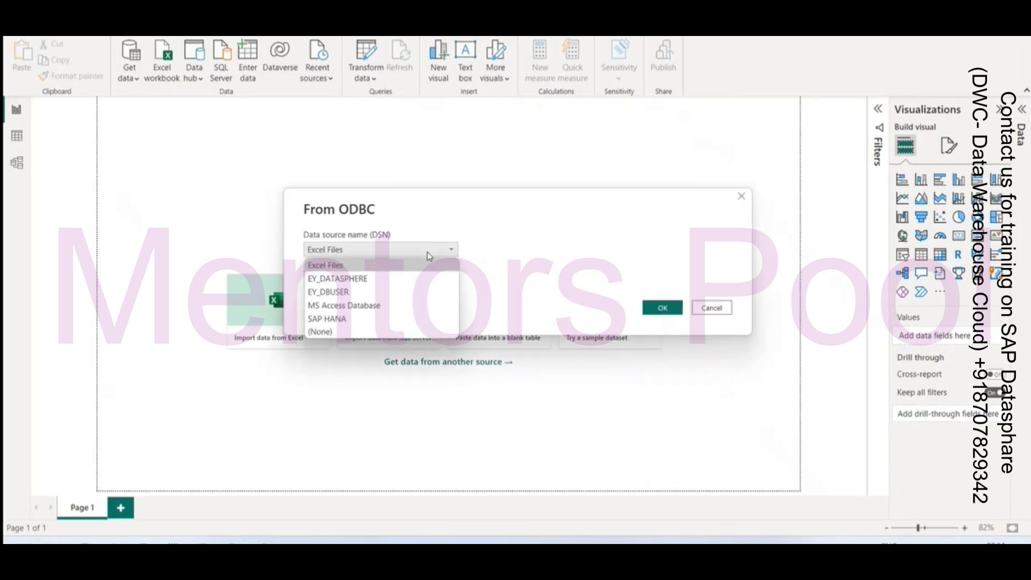
pyautogui.click(360, 293)
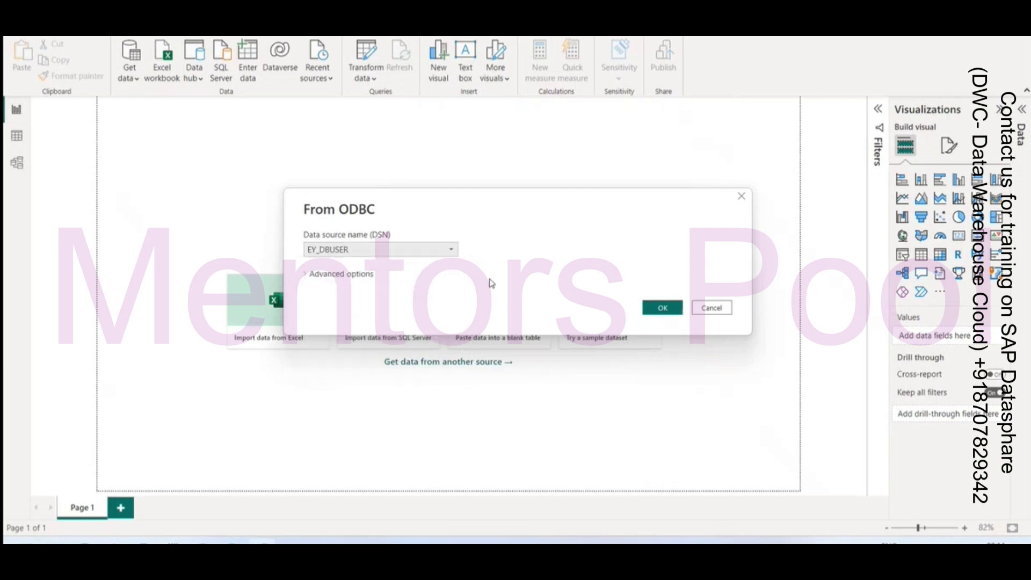
pyautogui.click(662, 307)
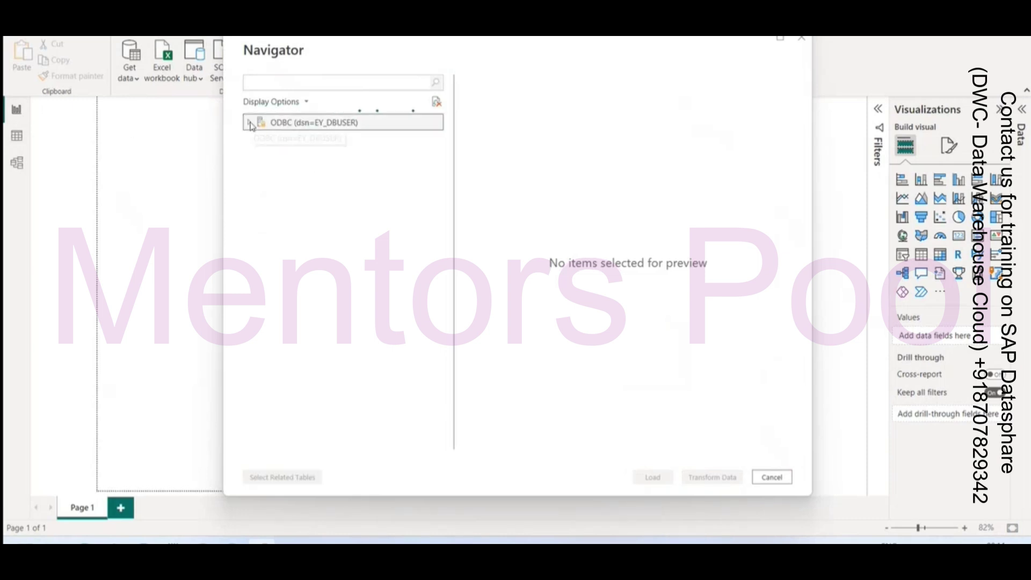
# - Browse the DWC_TRAINING#RAM and DWC_TRAINING schemas, tick CUST_MAS_TAB1 and load it
pyautogui.click(248, 124)
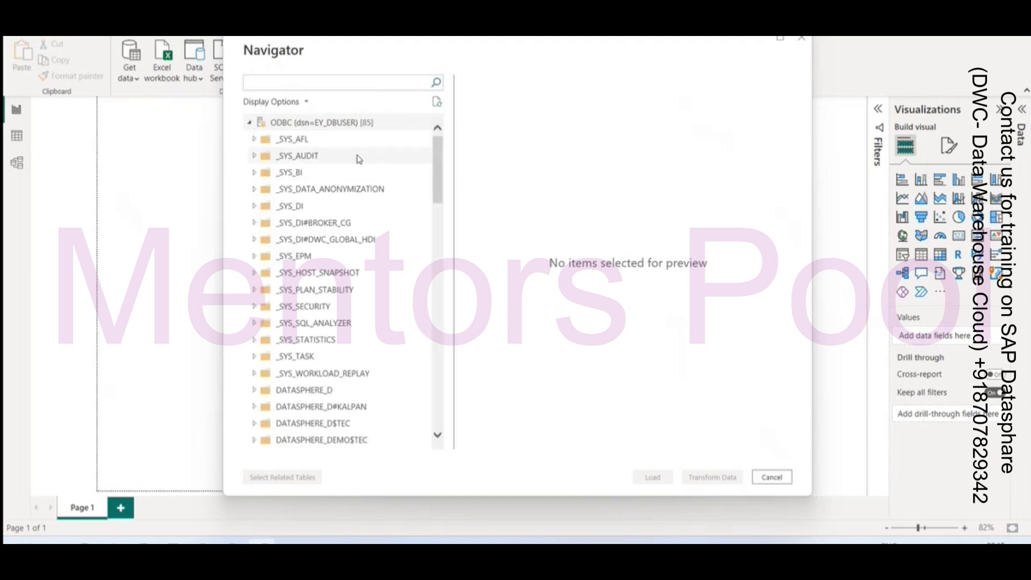
pyautogui.moveTo(441, 179); pyautogui.dragTo(429, 258)
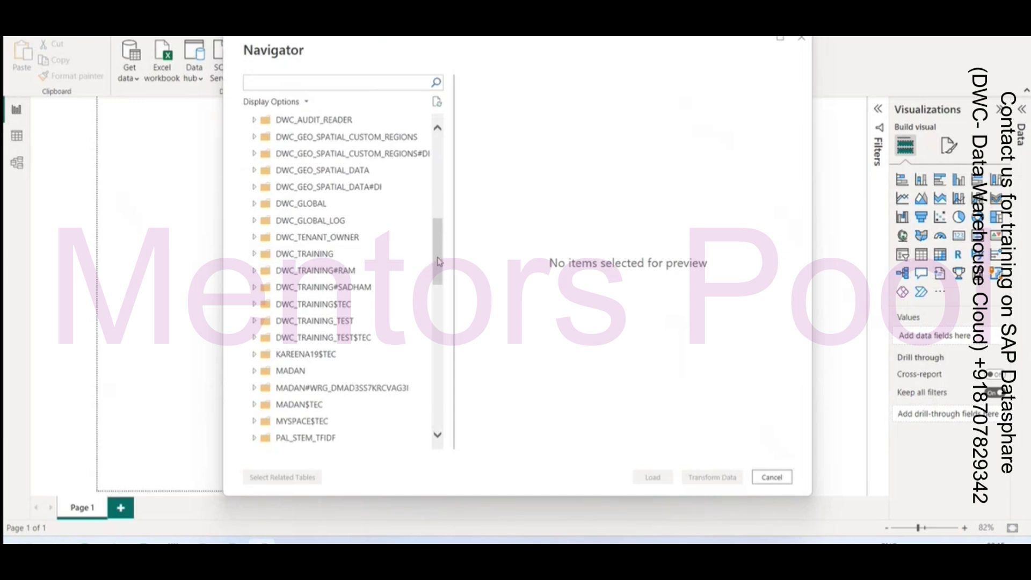
pyautogui.scroll(-1, 433, 263)
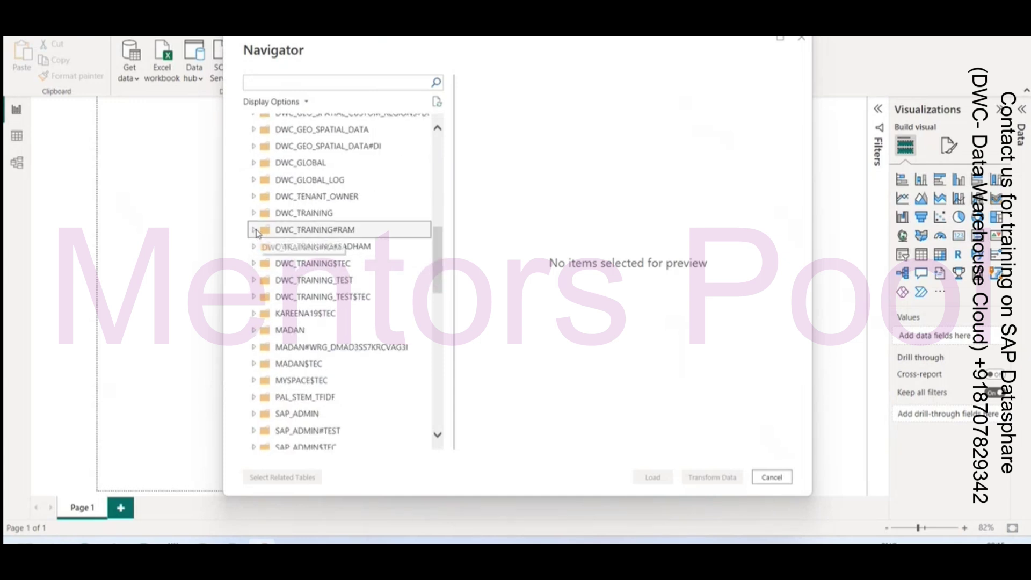
pyautogui.click(263, 232)
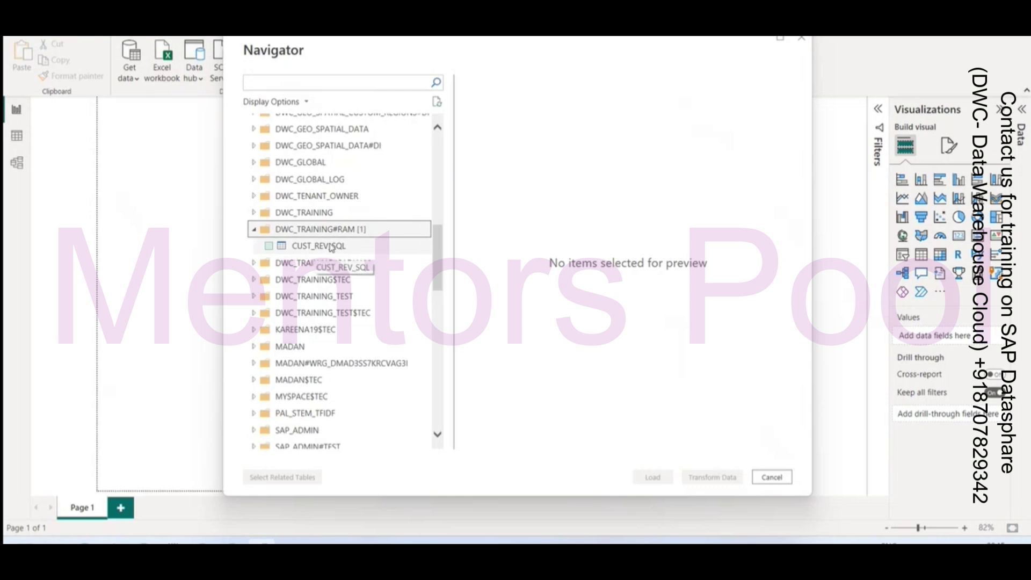
pyautogui.click(254, 214)
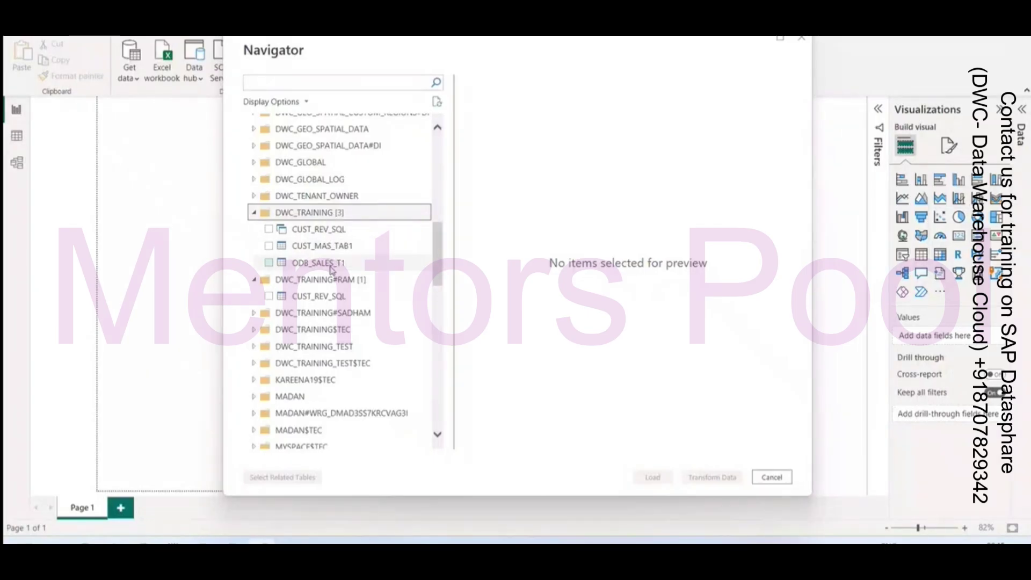
pyautogui.click(330, 248)
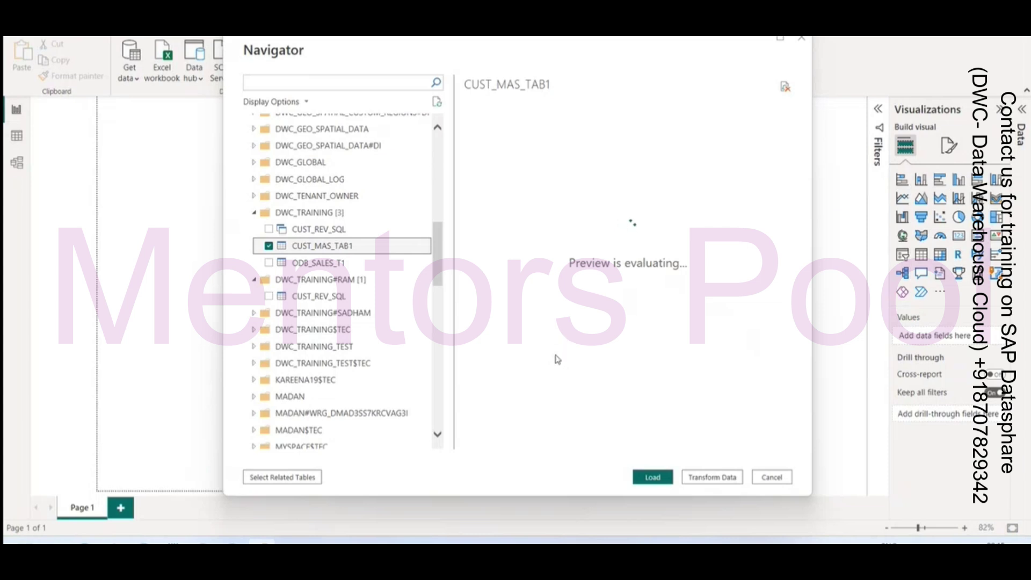
pyautogui.click(652, 478)
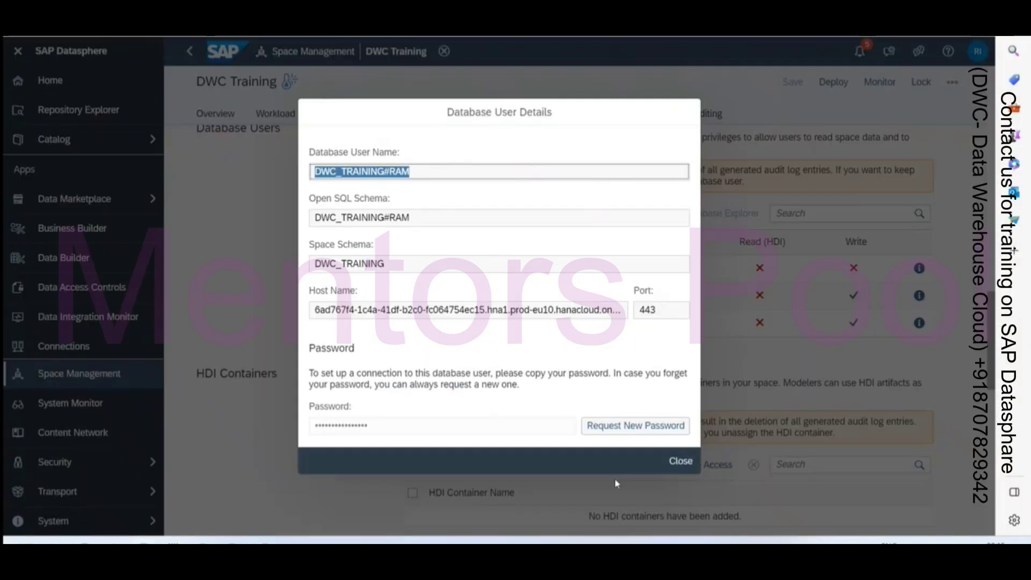
# - Search the Start menu for 'odbc' to find ODBC Data Sources (64-bit)
pyautogui.click(681, 461)
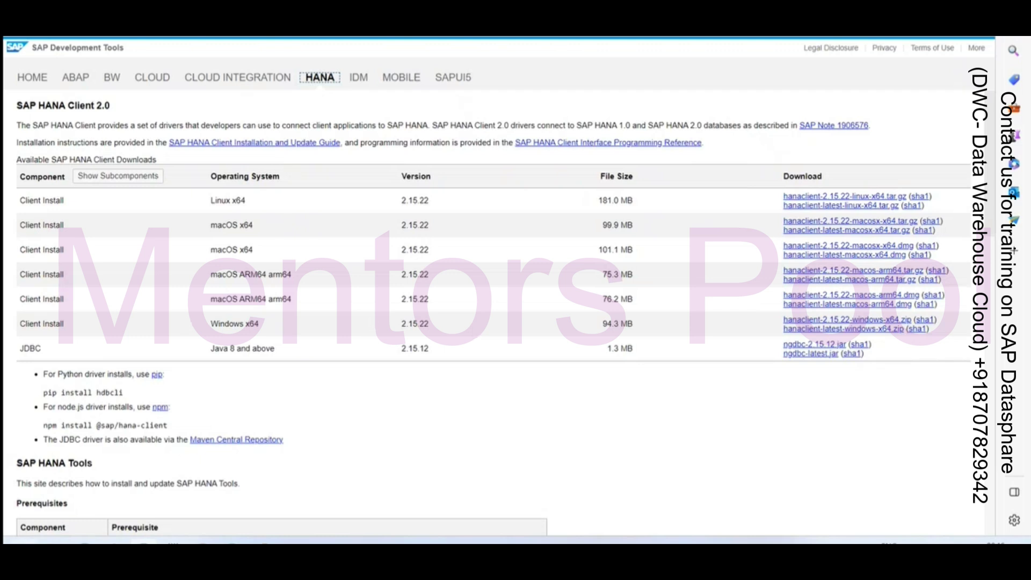
pyautogui.press('super')
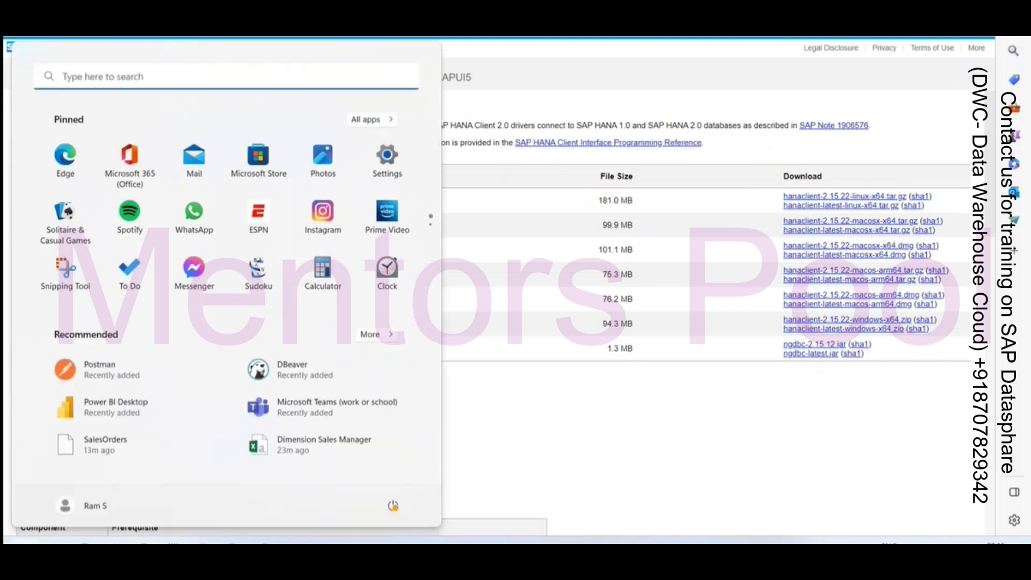
pyautogui.write('odbc')
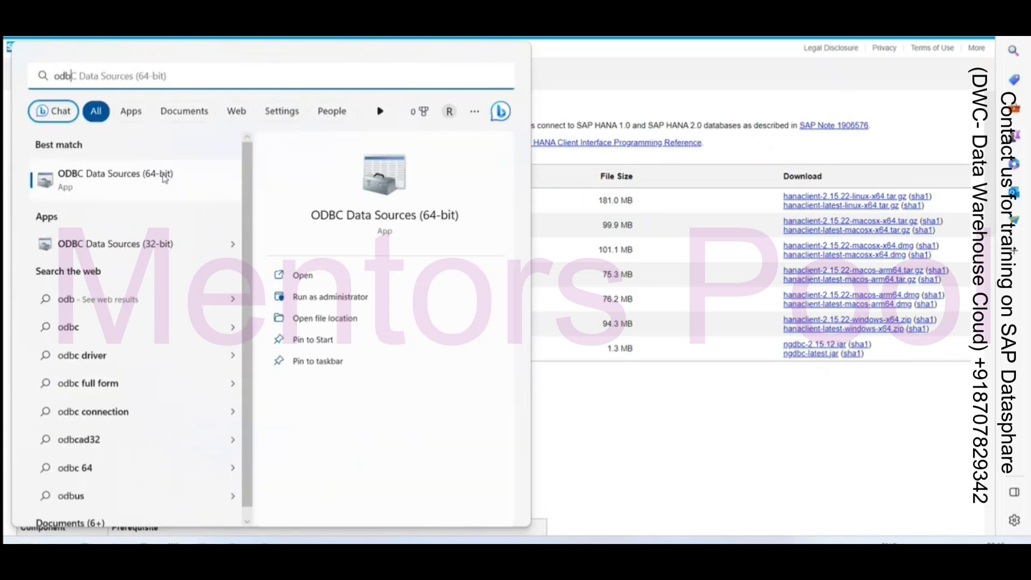